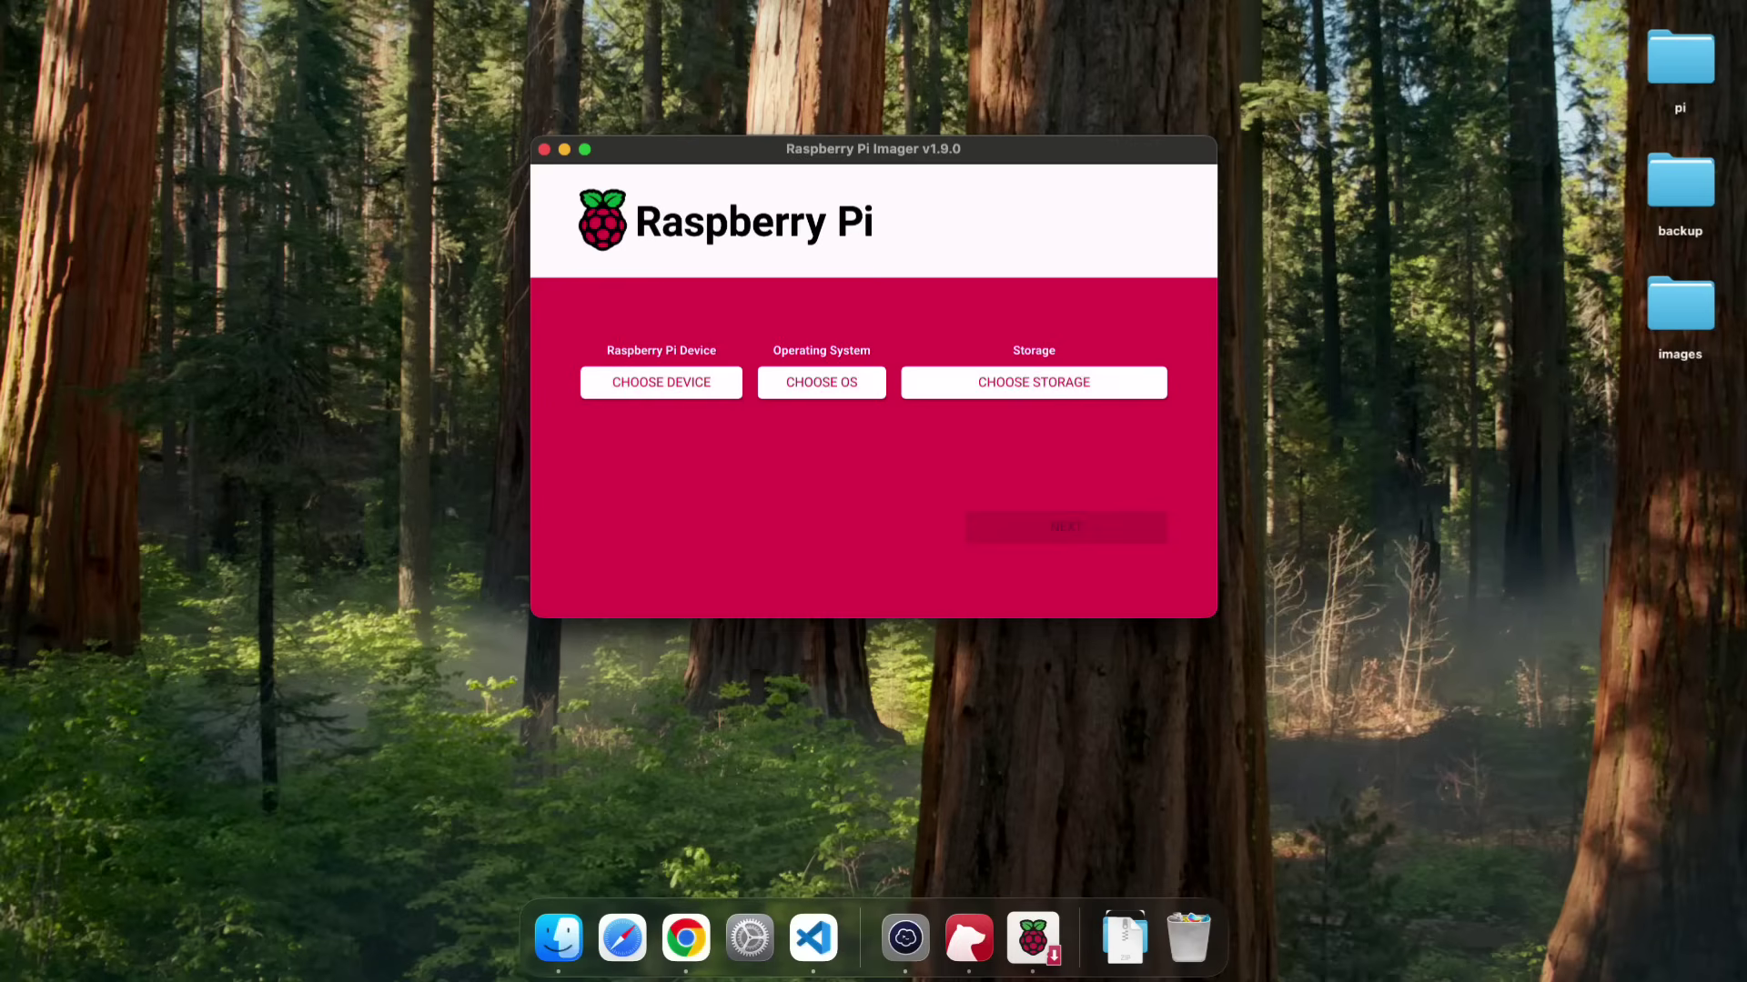
# - Select Raspberry Pi 5, Raspberry Pi OS (64-bit) and the Apple SDXC Reader Media card
pyautogui.click(666, 382)
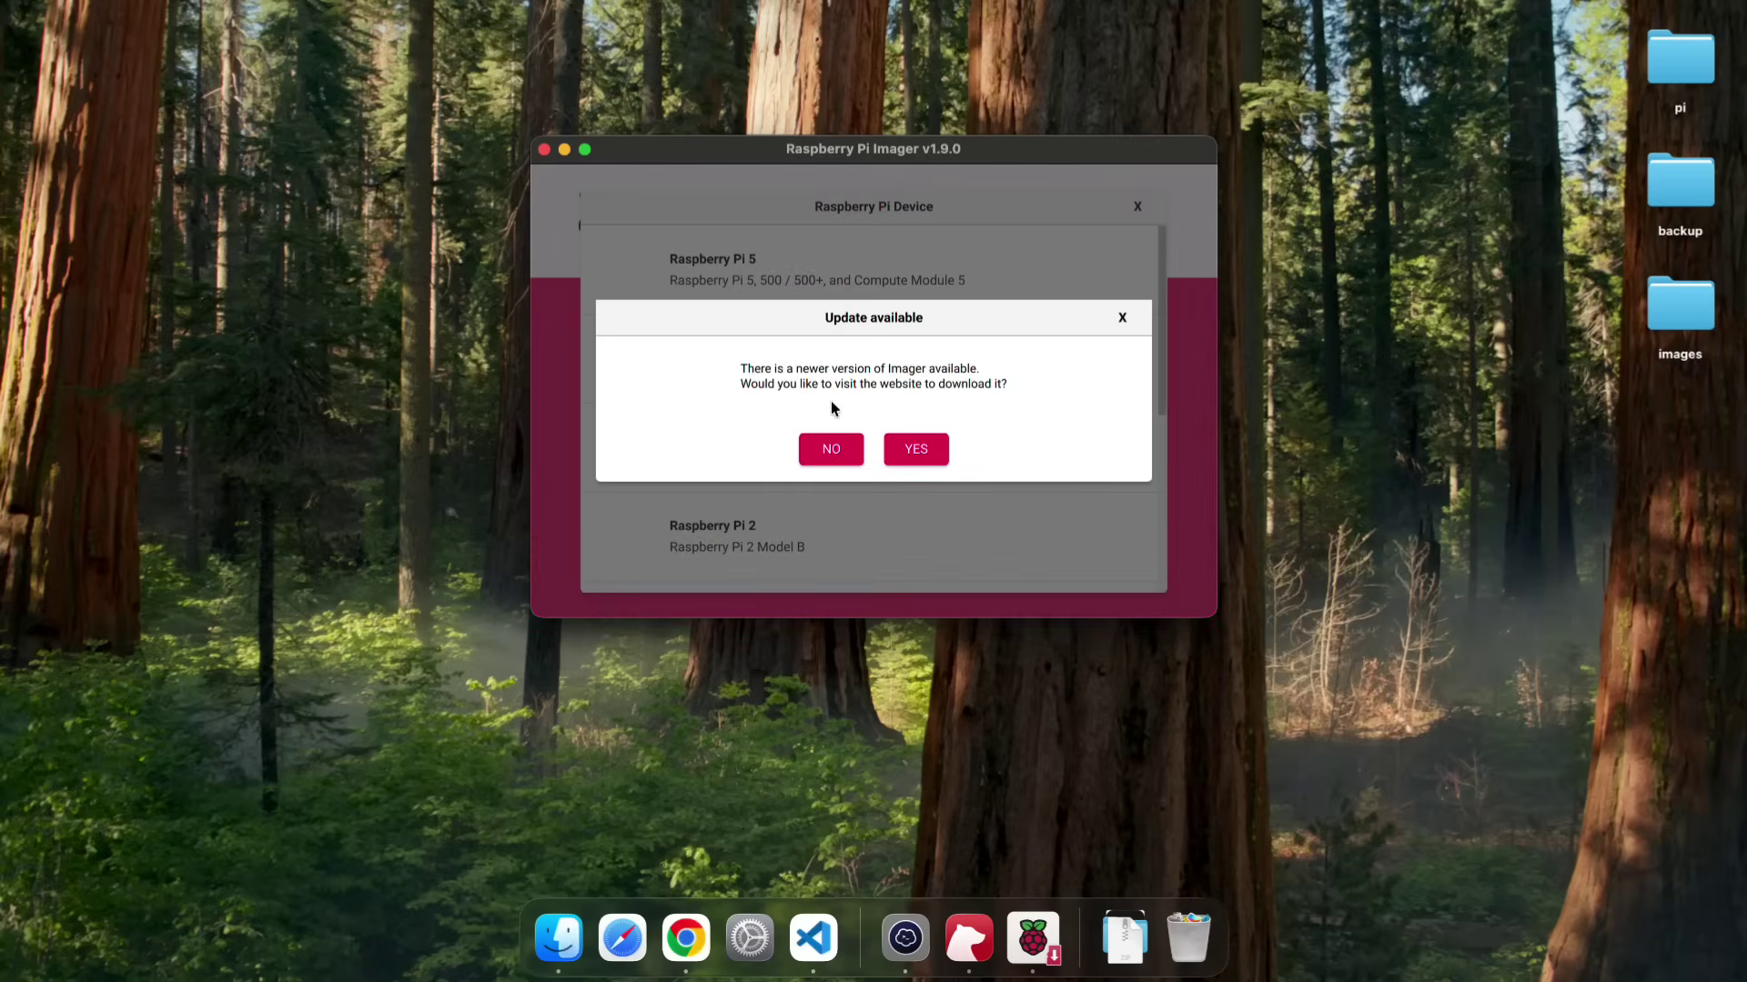
pyautogui.click(845, 448)
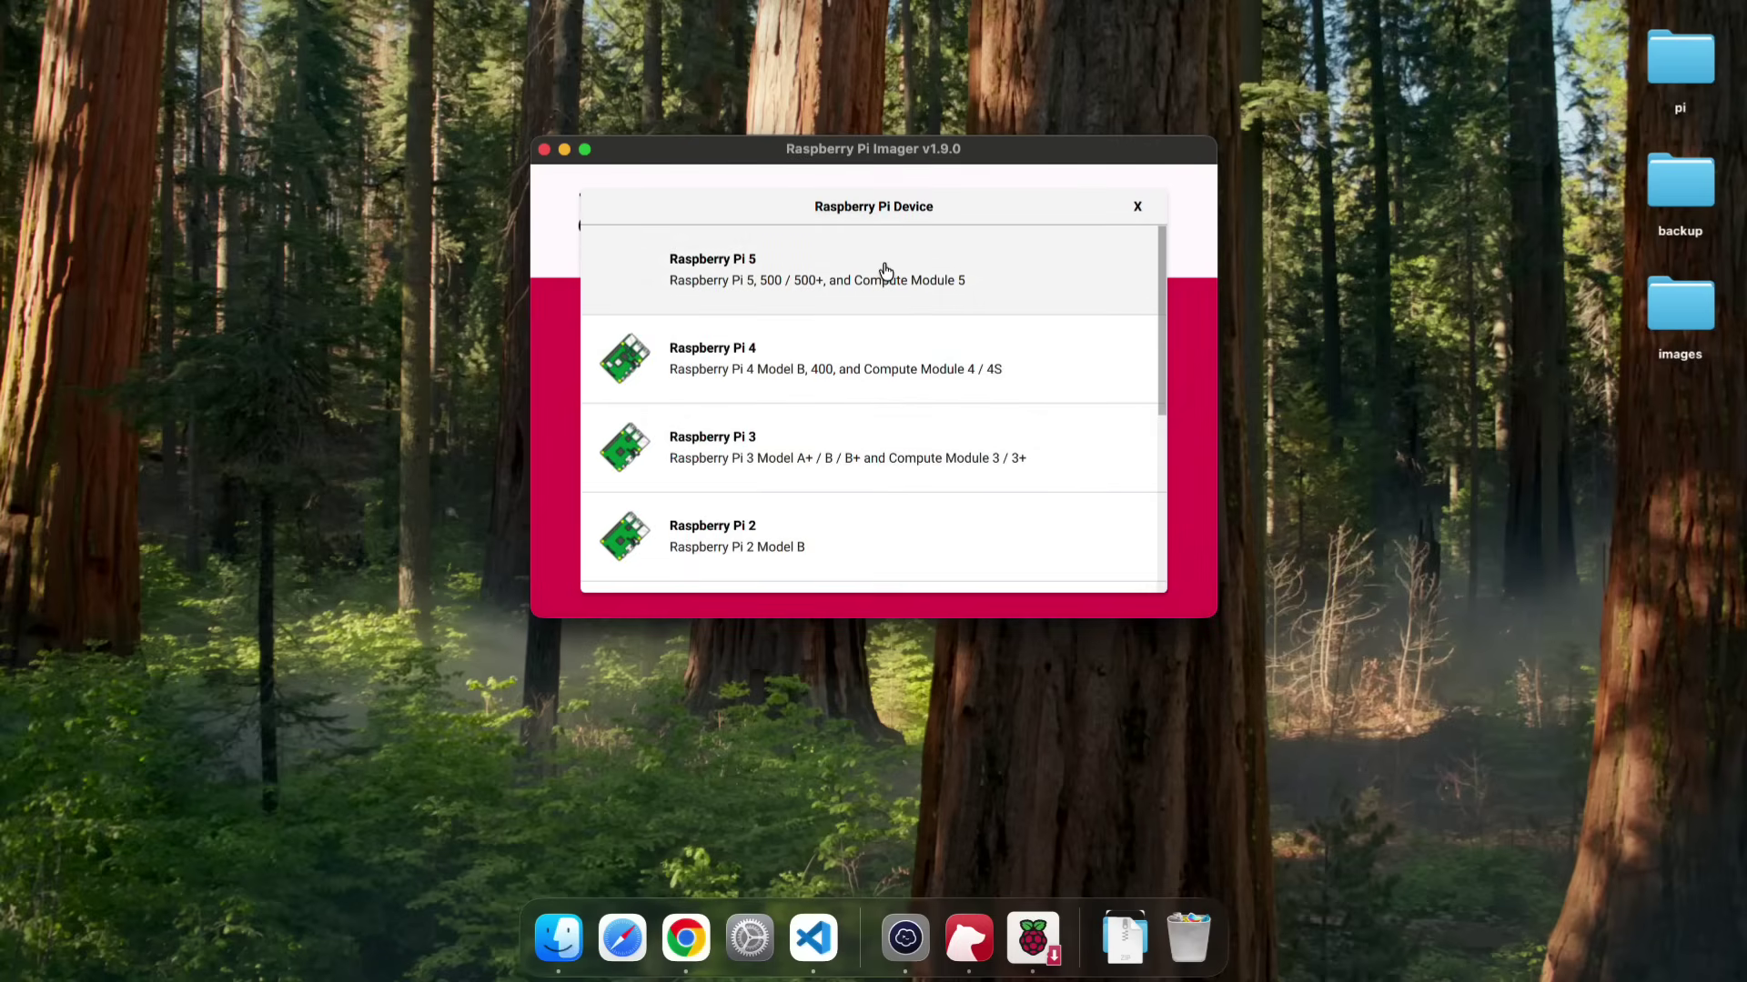
pyautogui.click(885, 270)
pyautogui.click(800, 386)
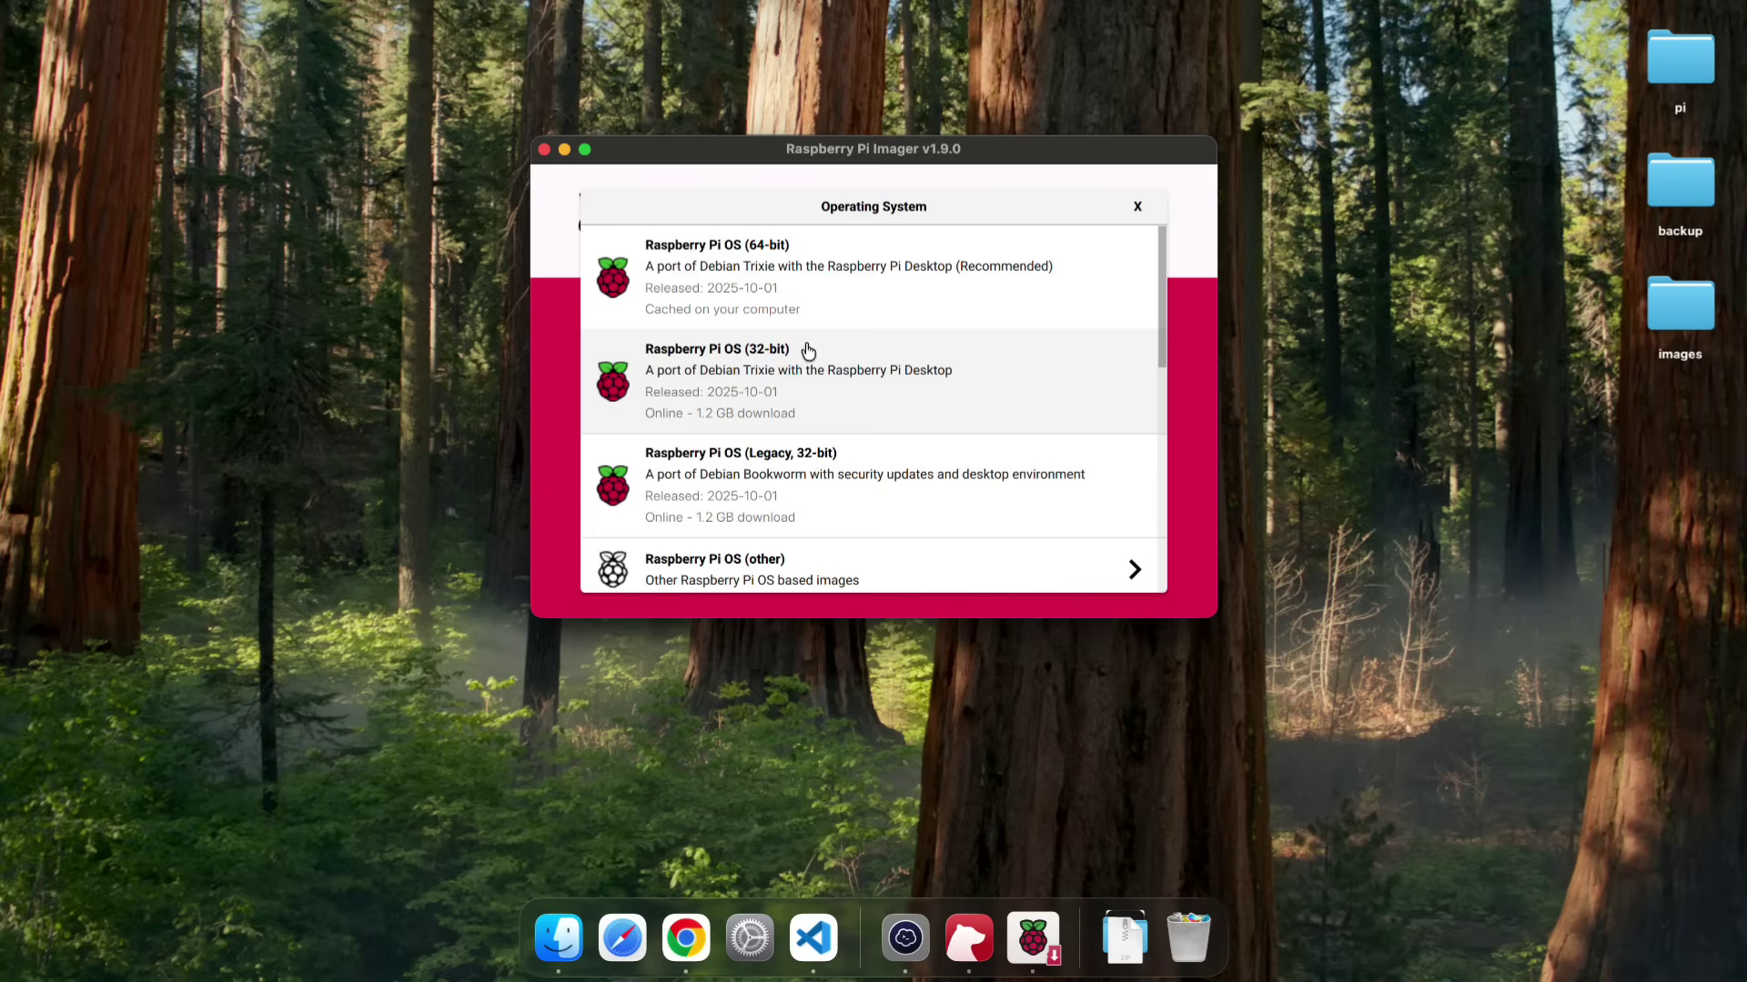
pyautogui.click(864, 264)
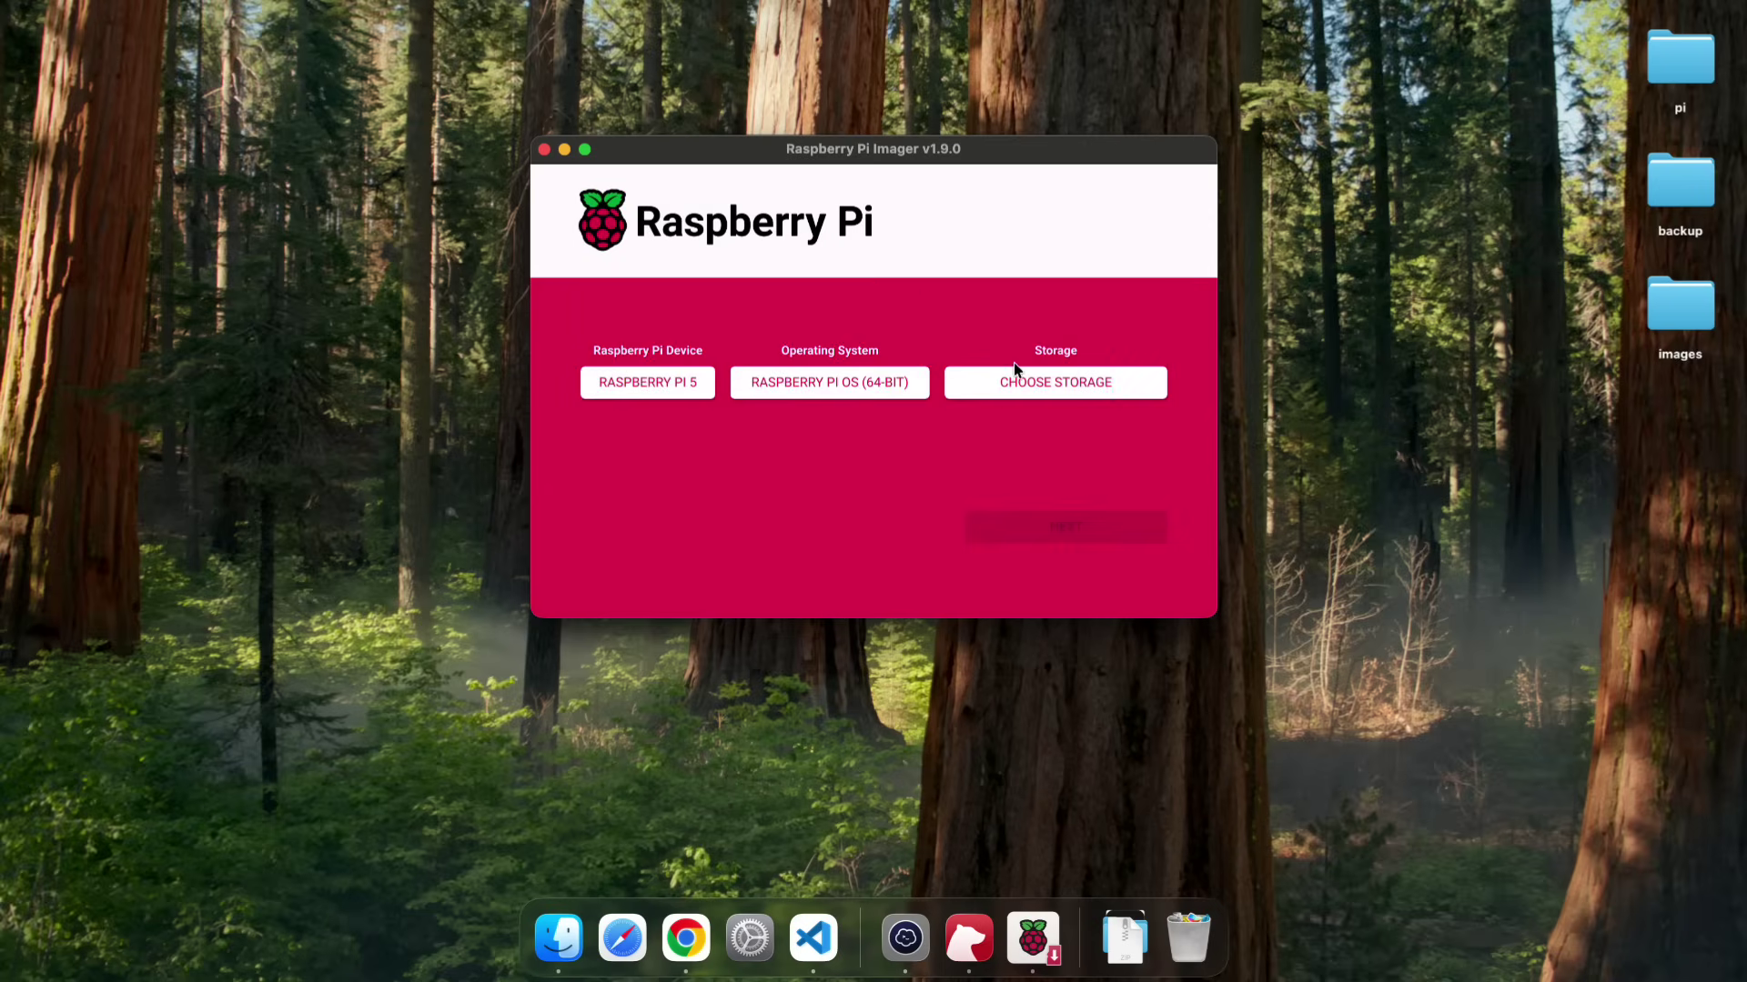
pyautogui.click(1032, 389)
pyautogui.click(887, 262)
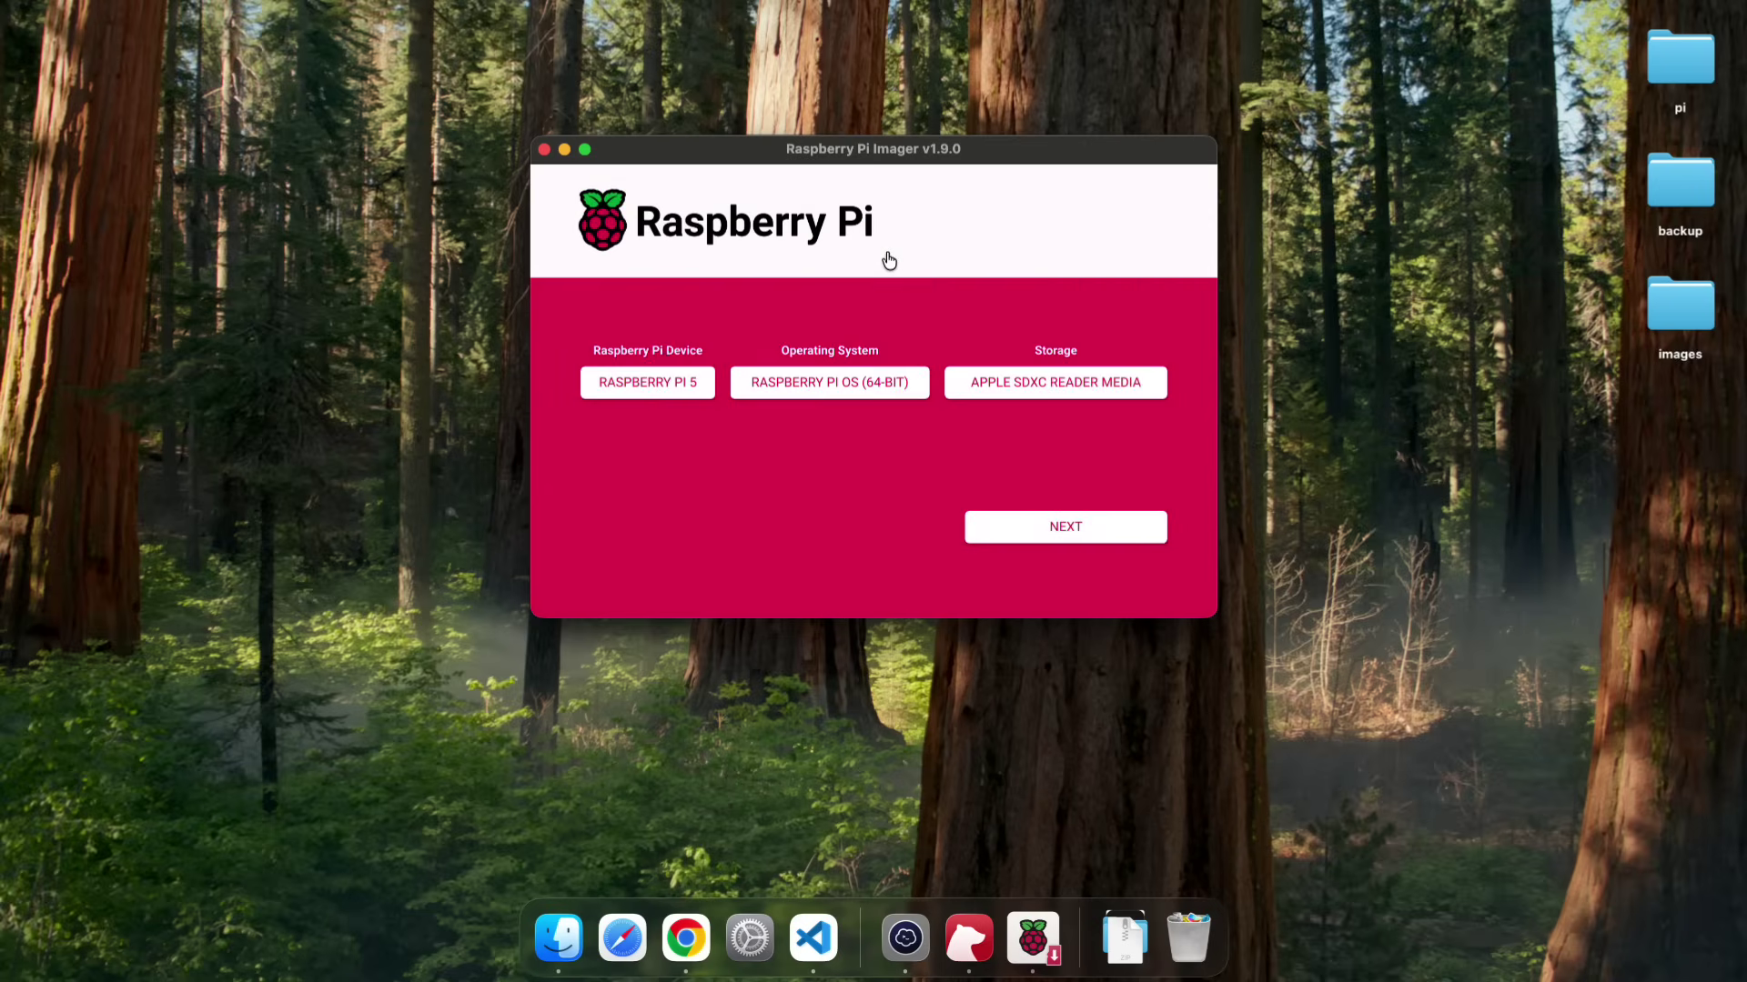
pyautogui.click(1031, 534)
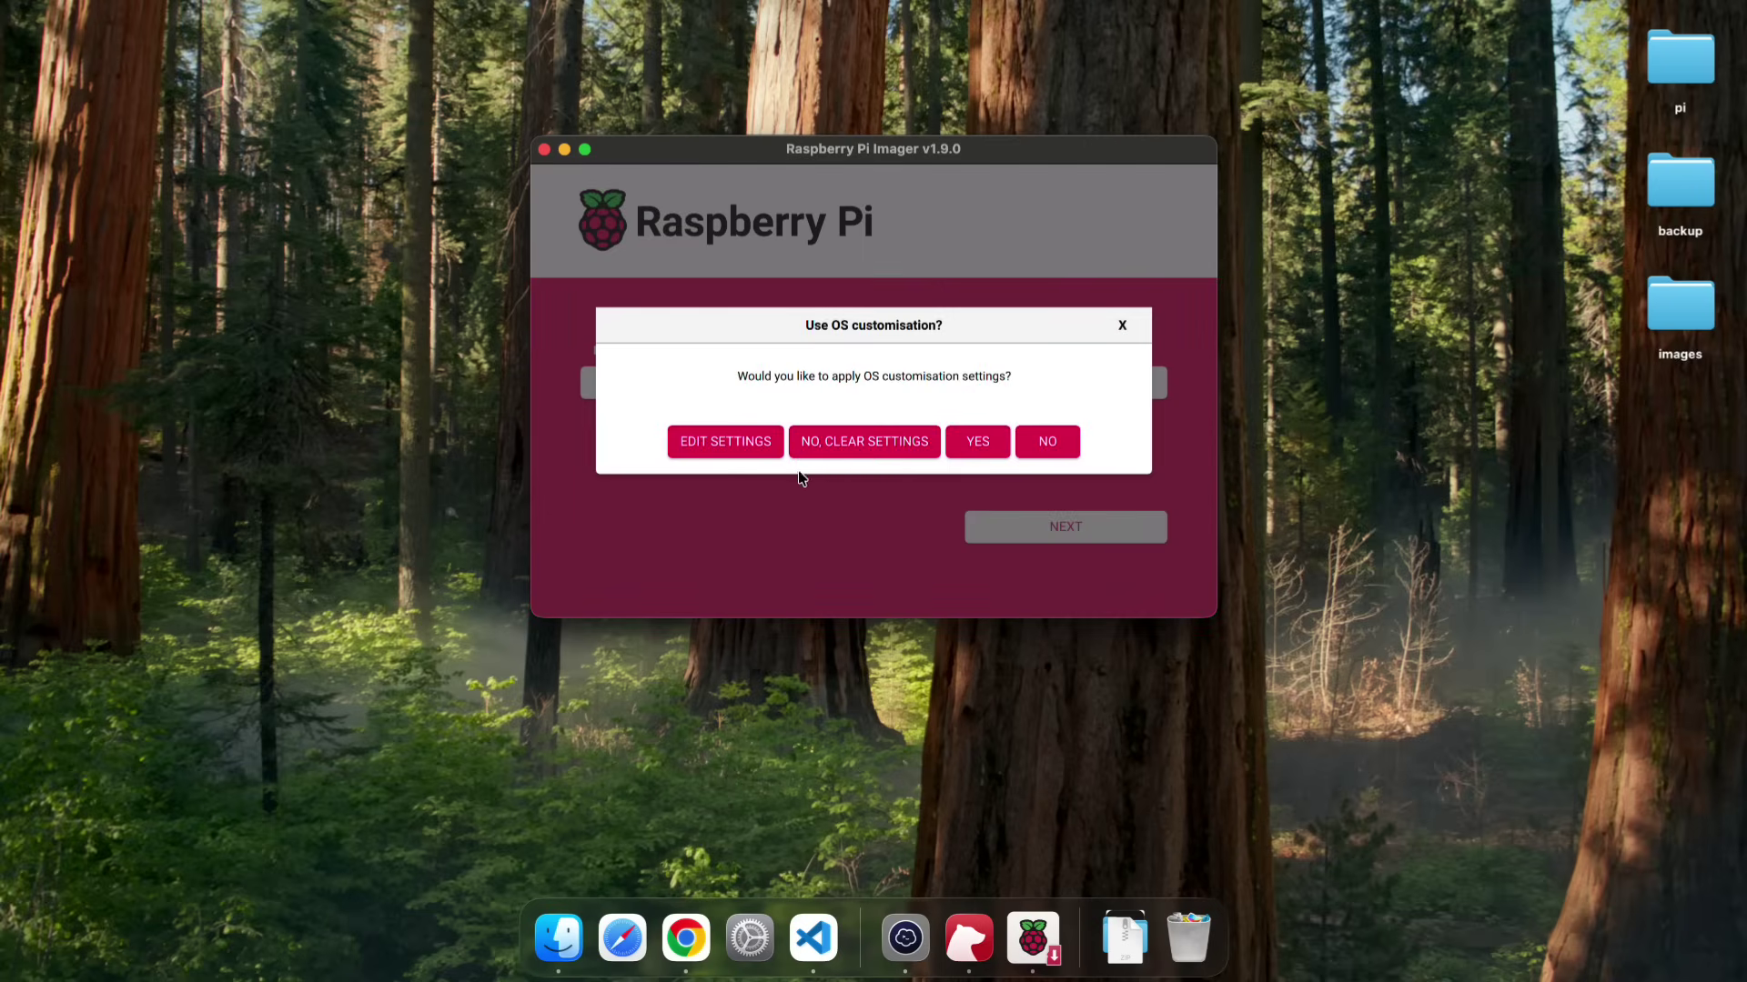
# - Customise the OS with hostname Pi5AI, user and Wi-Fi passwords, and SSH enabled, then save
pyautogui.click(741, 443)
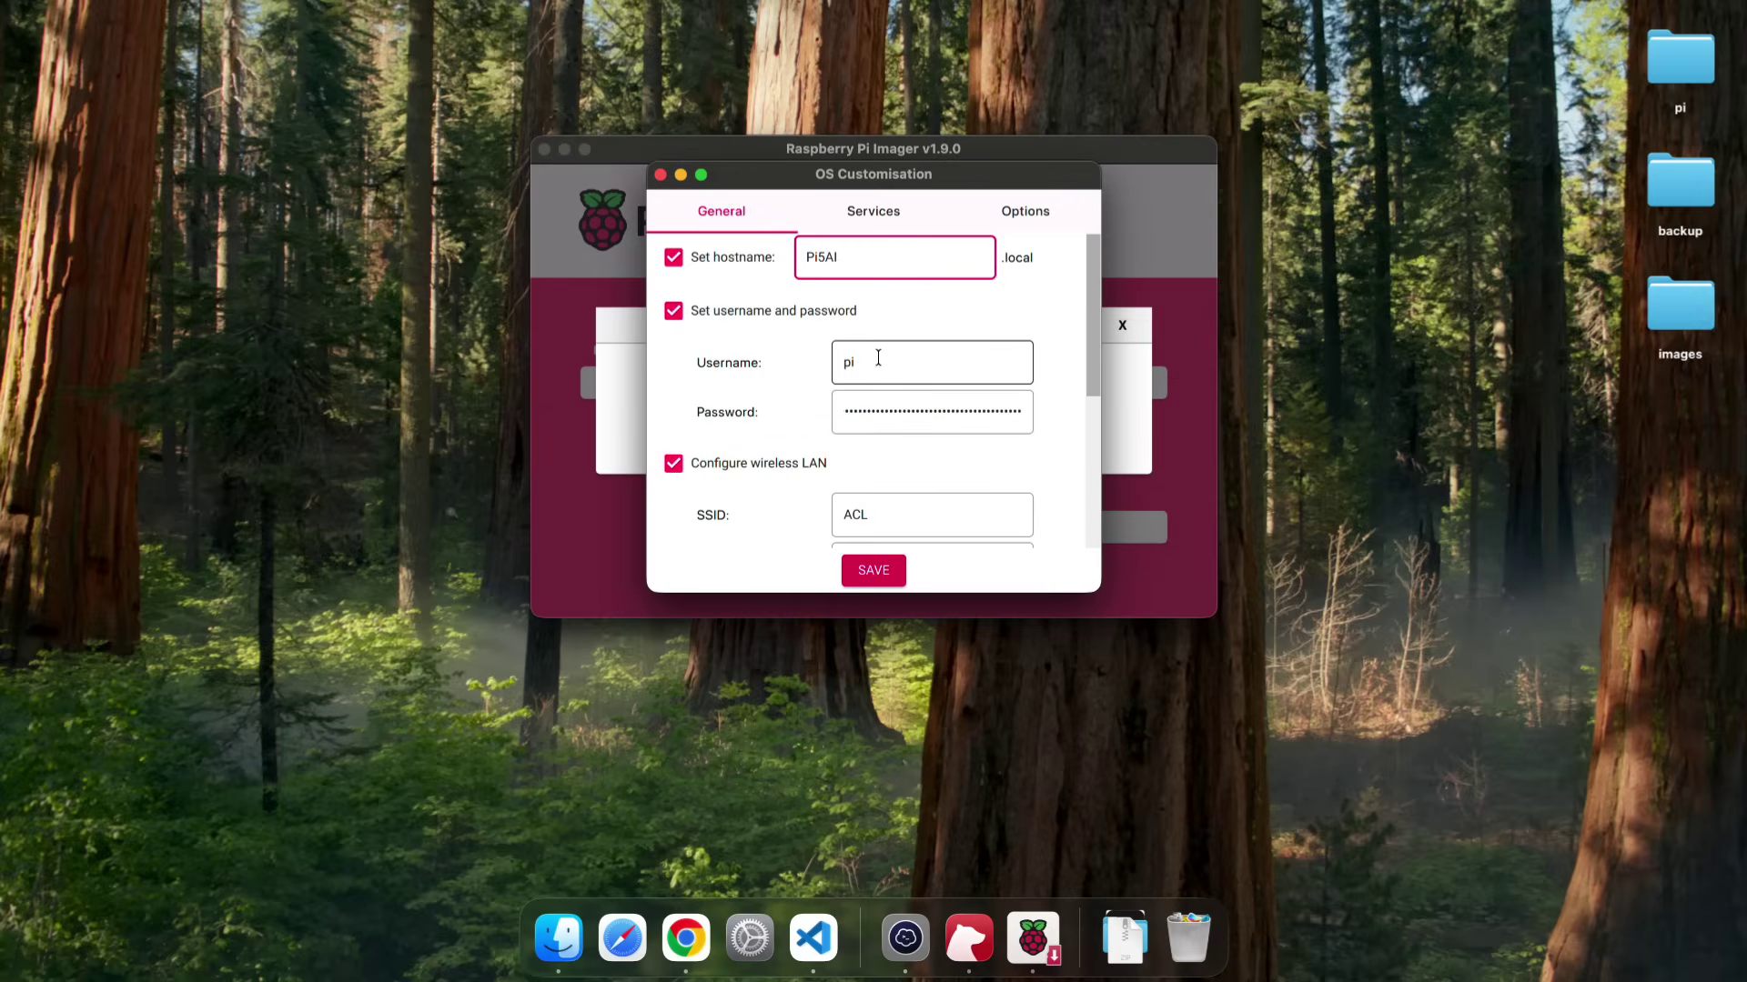
pyautogui.click(903, 409)
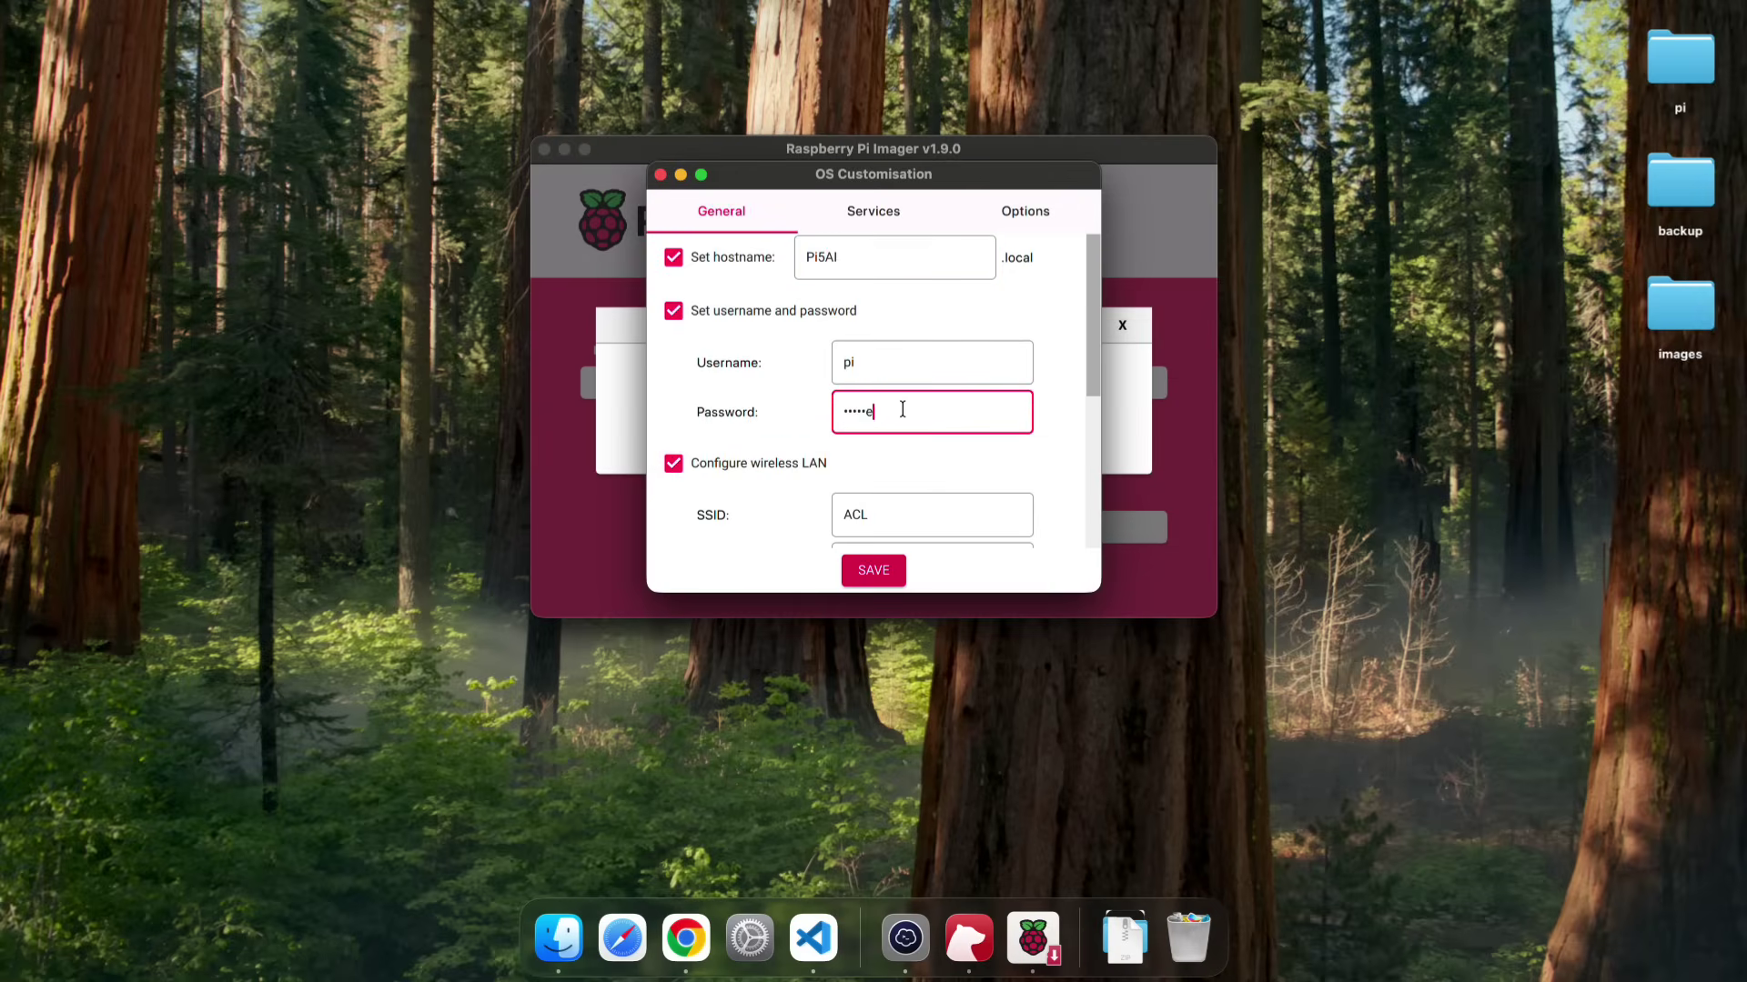
pyautogui.scroll(-4, 942, 346)
pyautogui.click(956, 393)
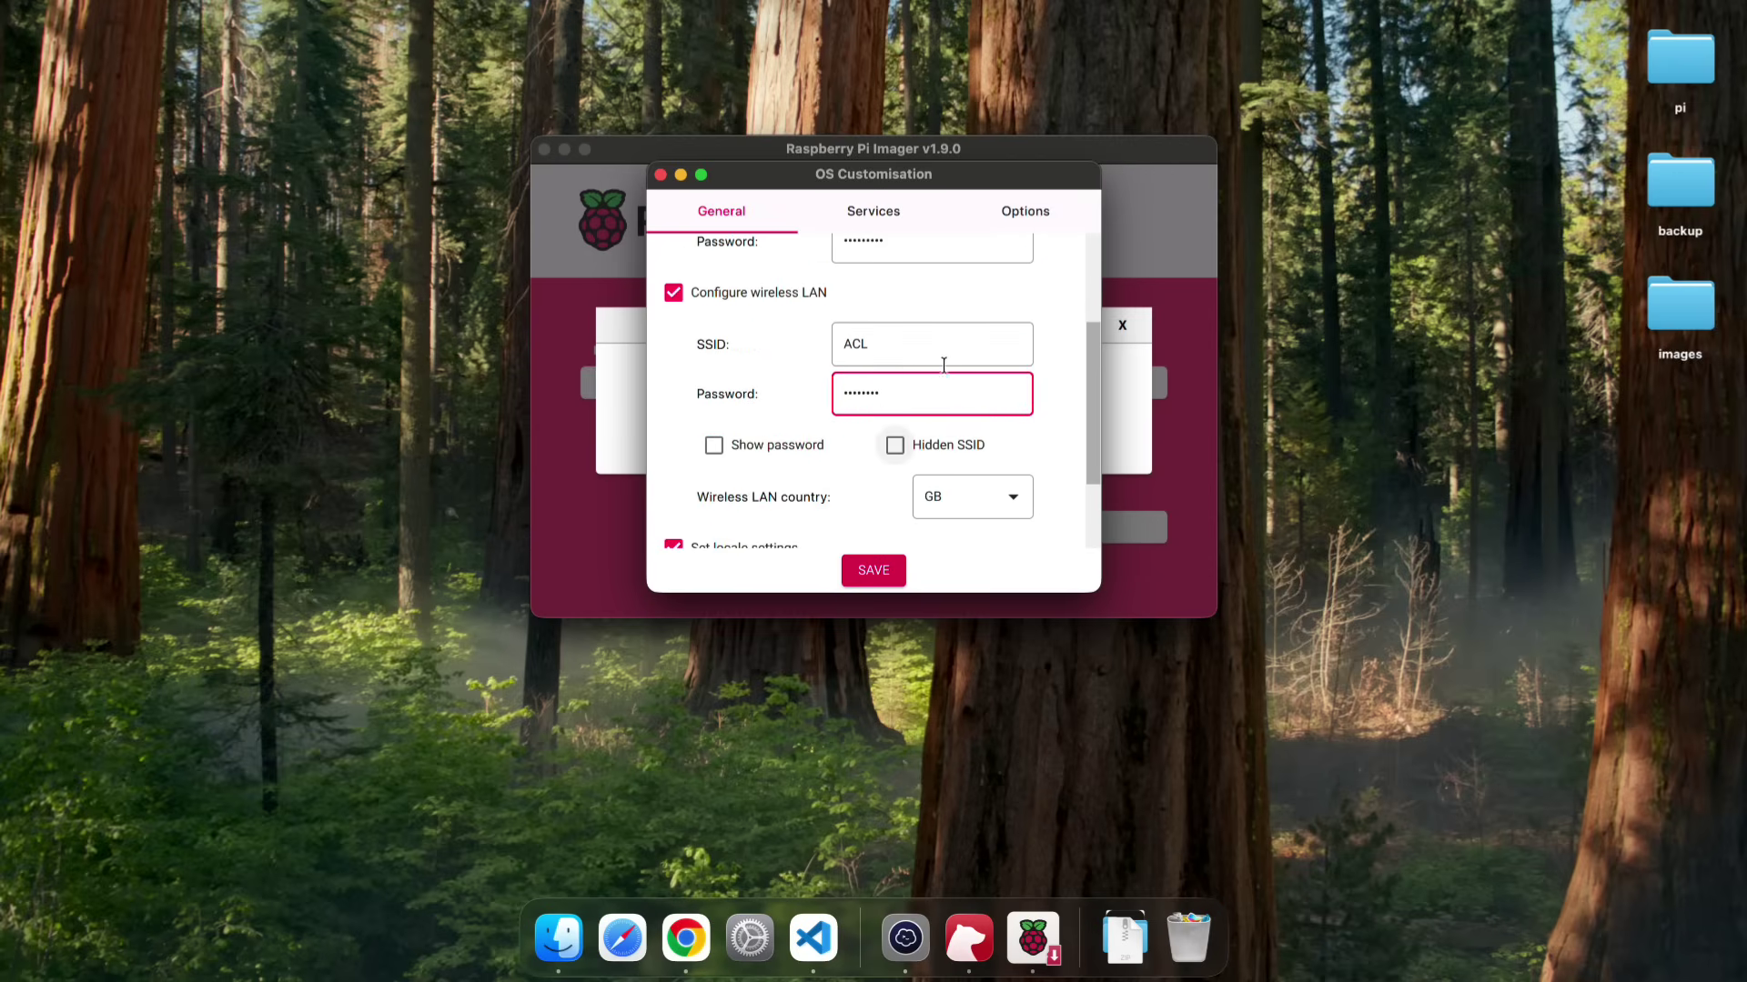
pyautogui.click(886, 208)
pyautogui.scroll(5, 904, 328)
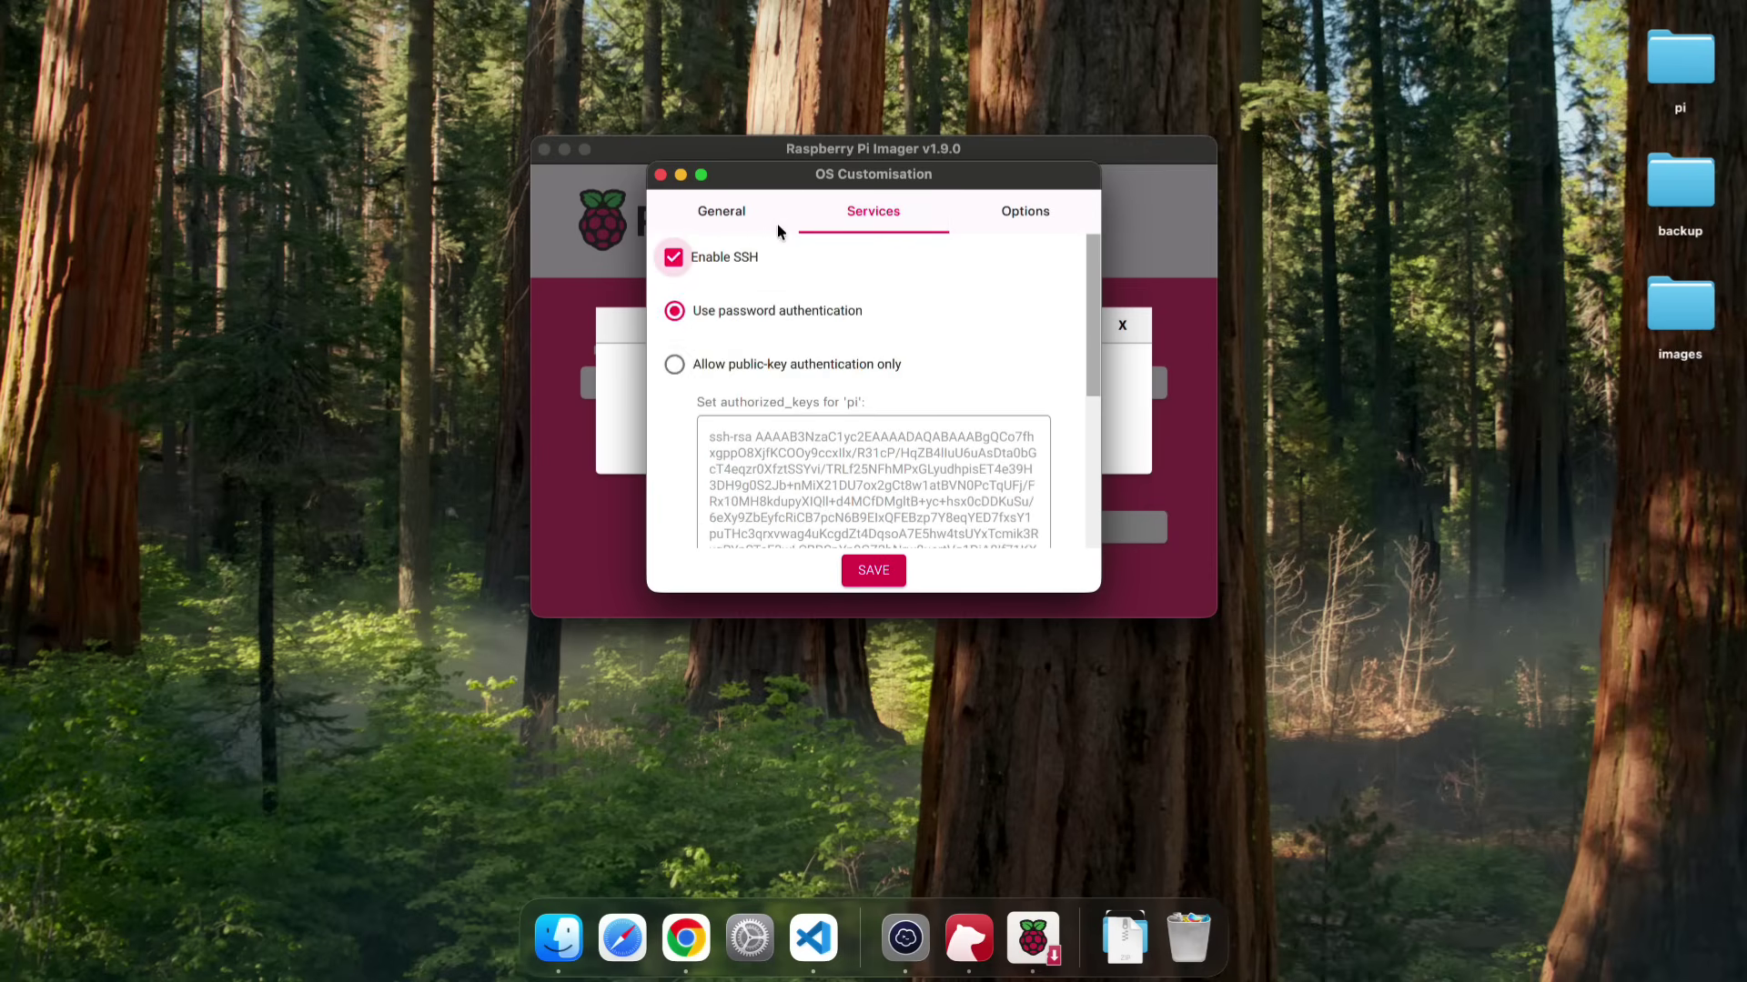
pyautogui.click(871, 570)
# - Apply the customisation, confirm erasing the SD card, and dismiss the write-successful message
pyautogui.click(979, 439)
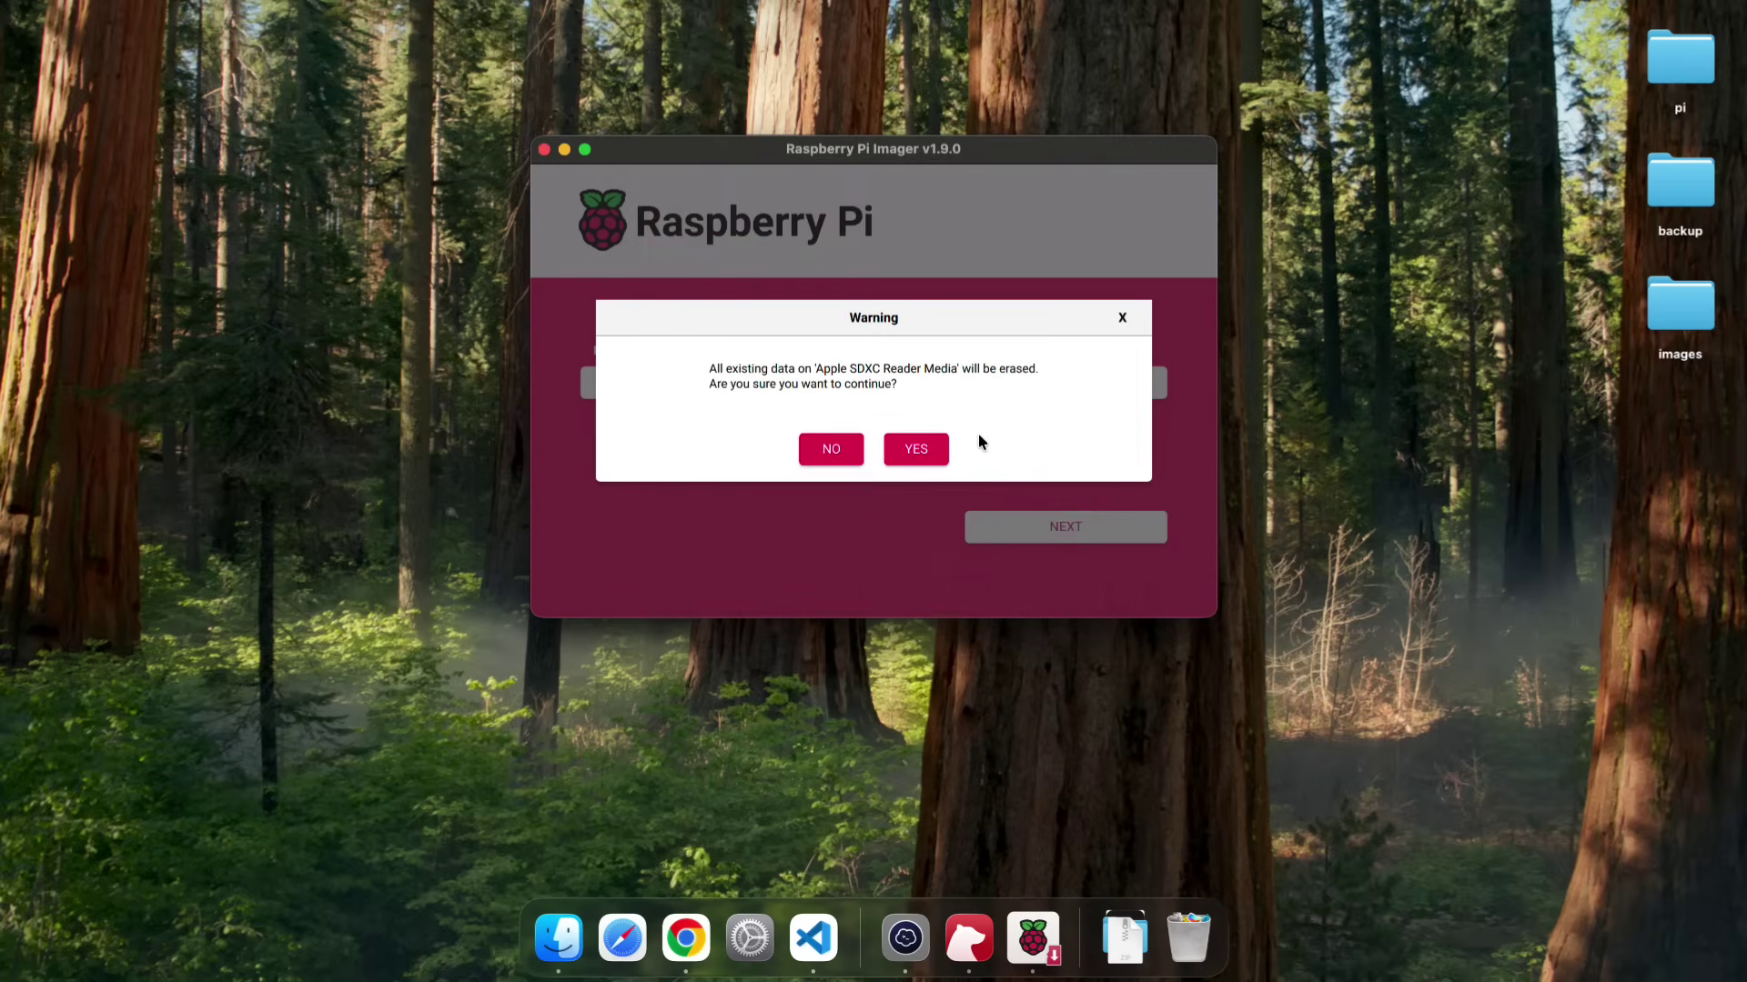
pyautogui.click(919, 449)
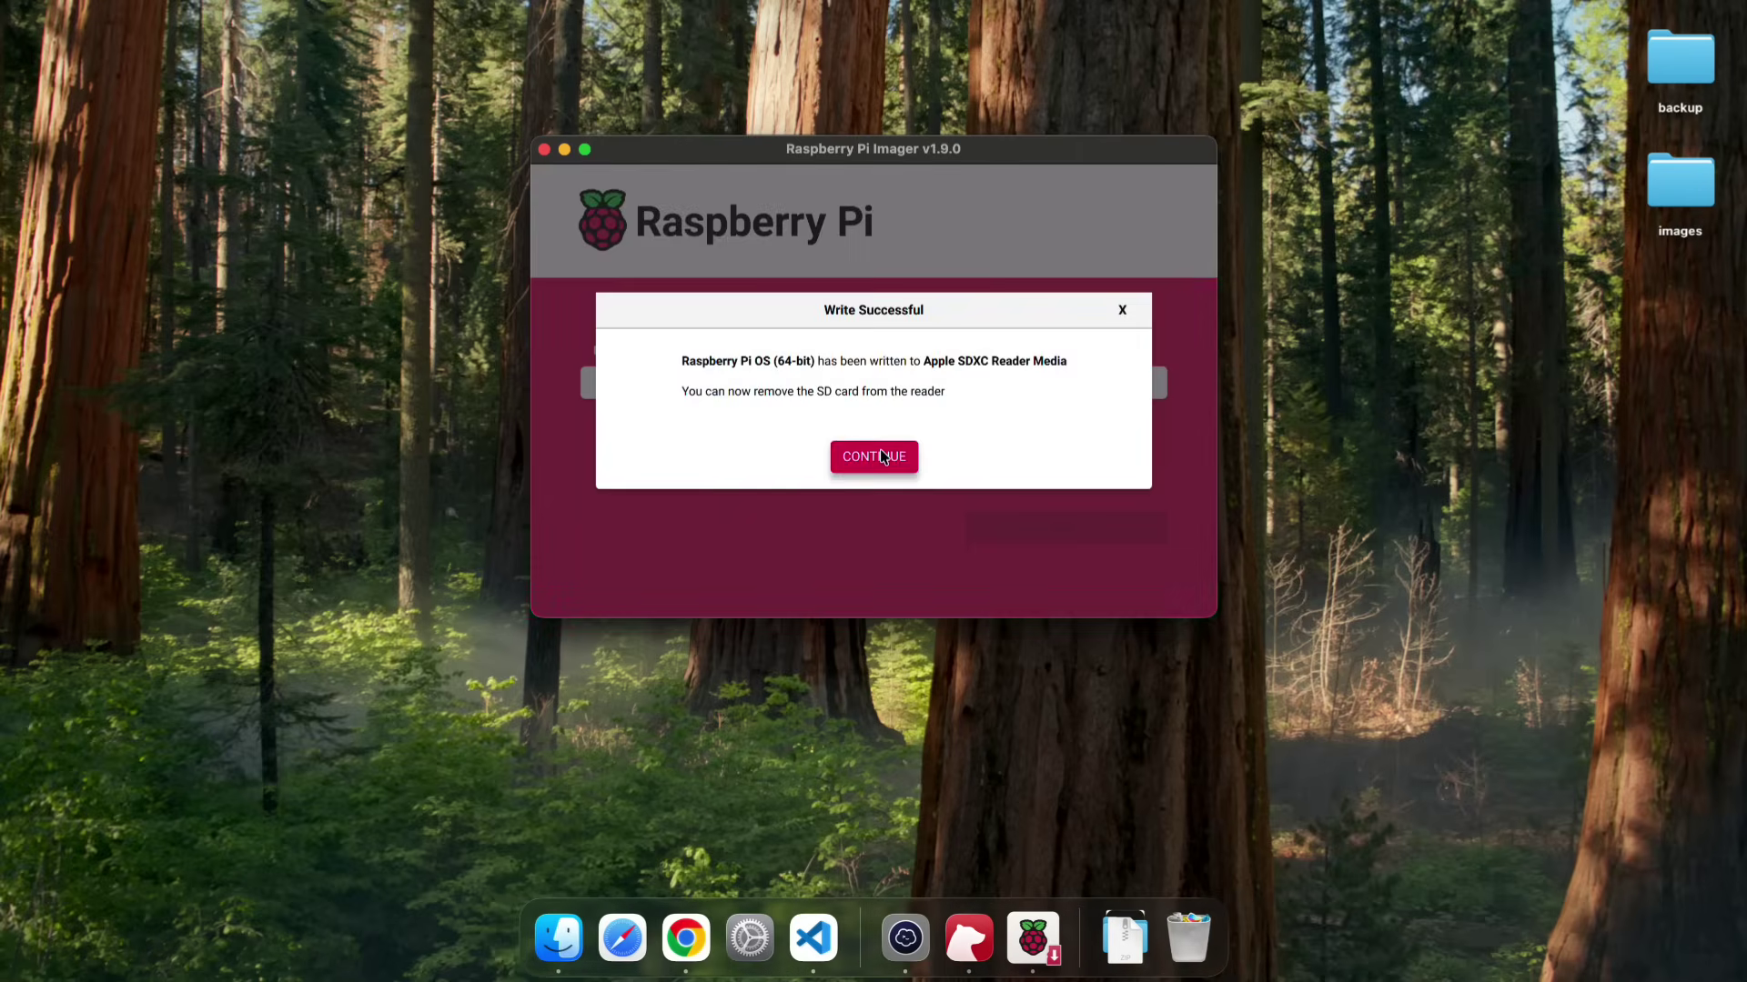
pyautogui.click(878, 454)
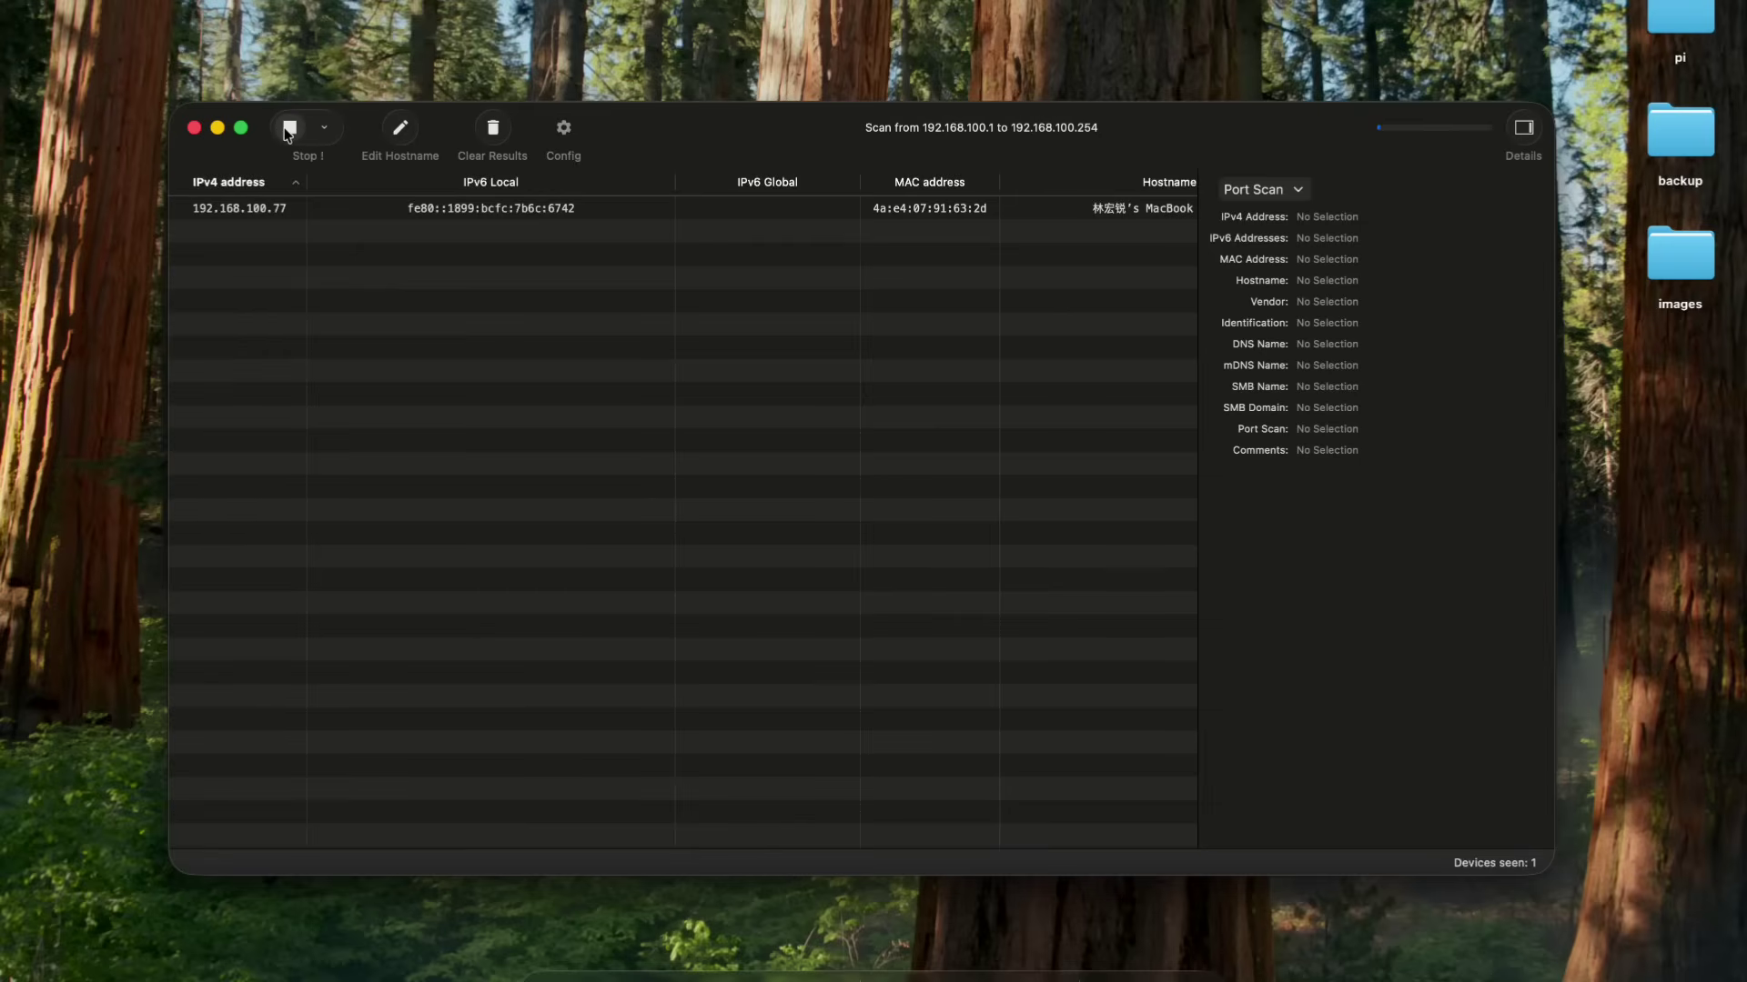
# - Find Pi5AI in the scan results and view its details showing 192.168.100.5
pyautogui.hscroll(5, 878, 344)
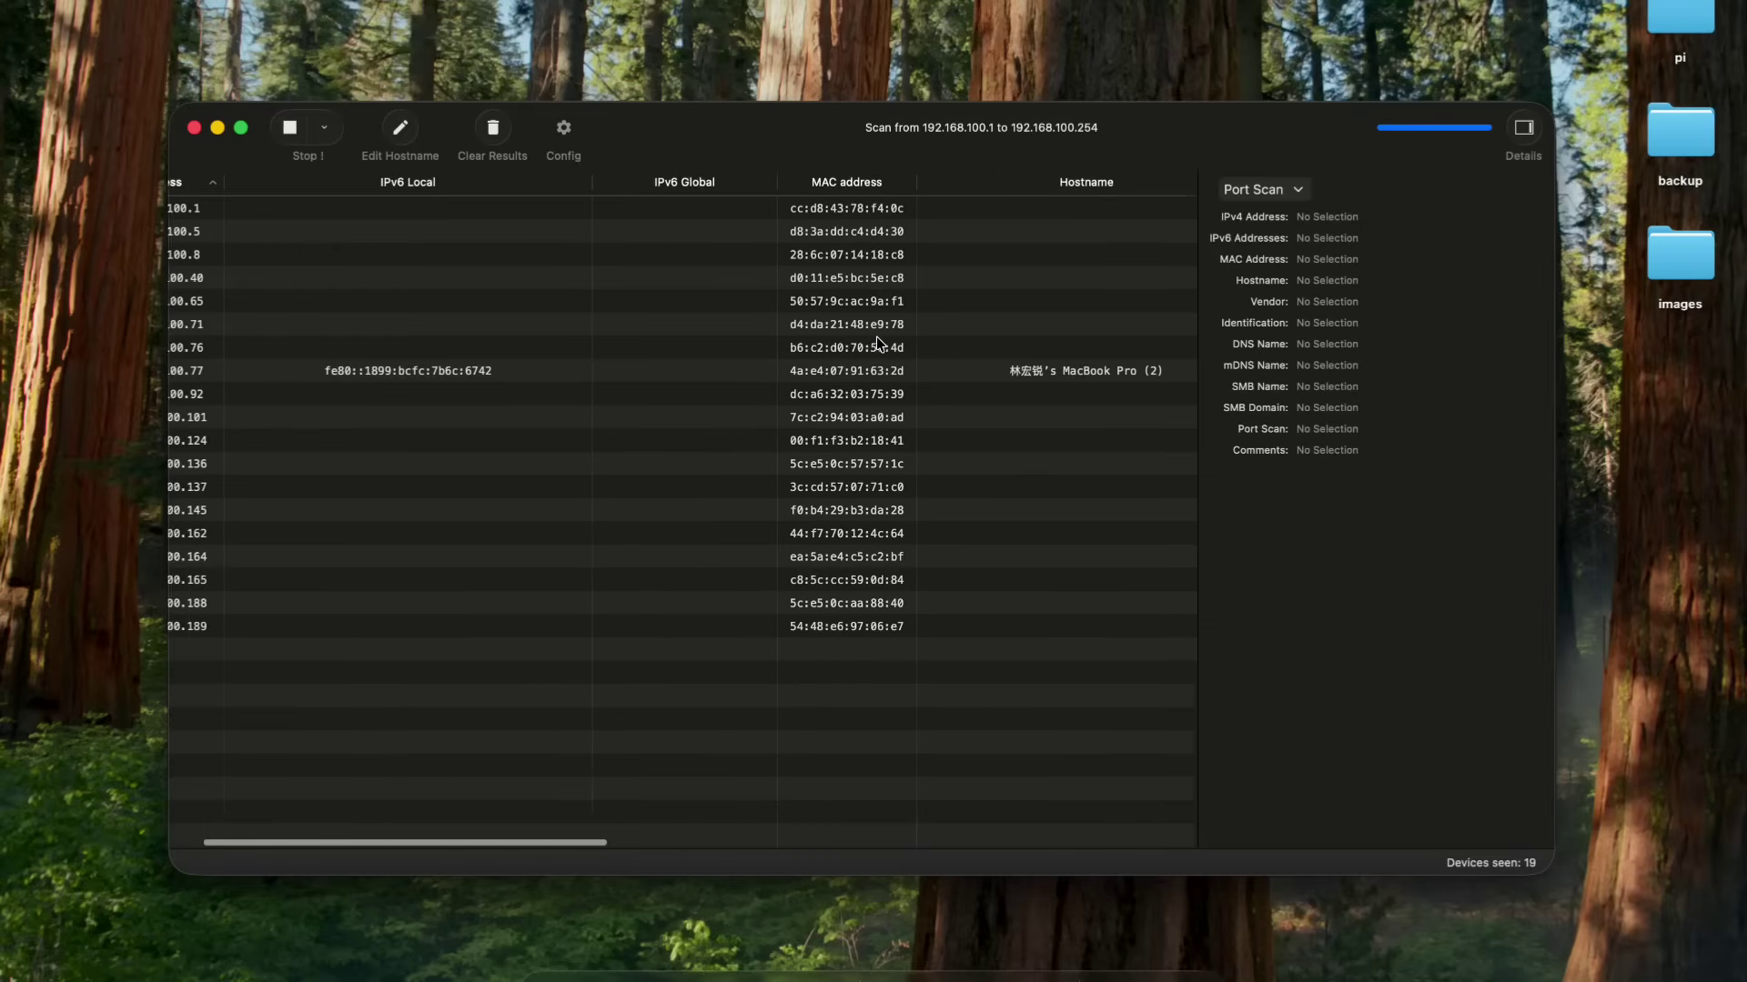
pyautogui.hscroll(5, 876, 344)
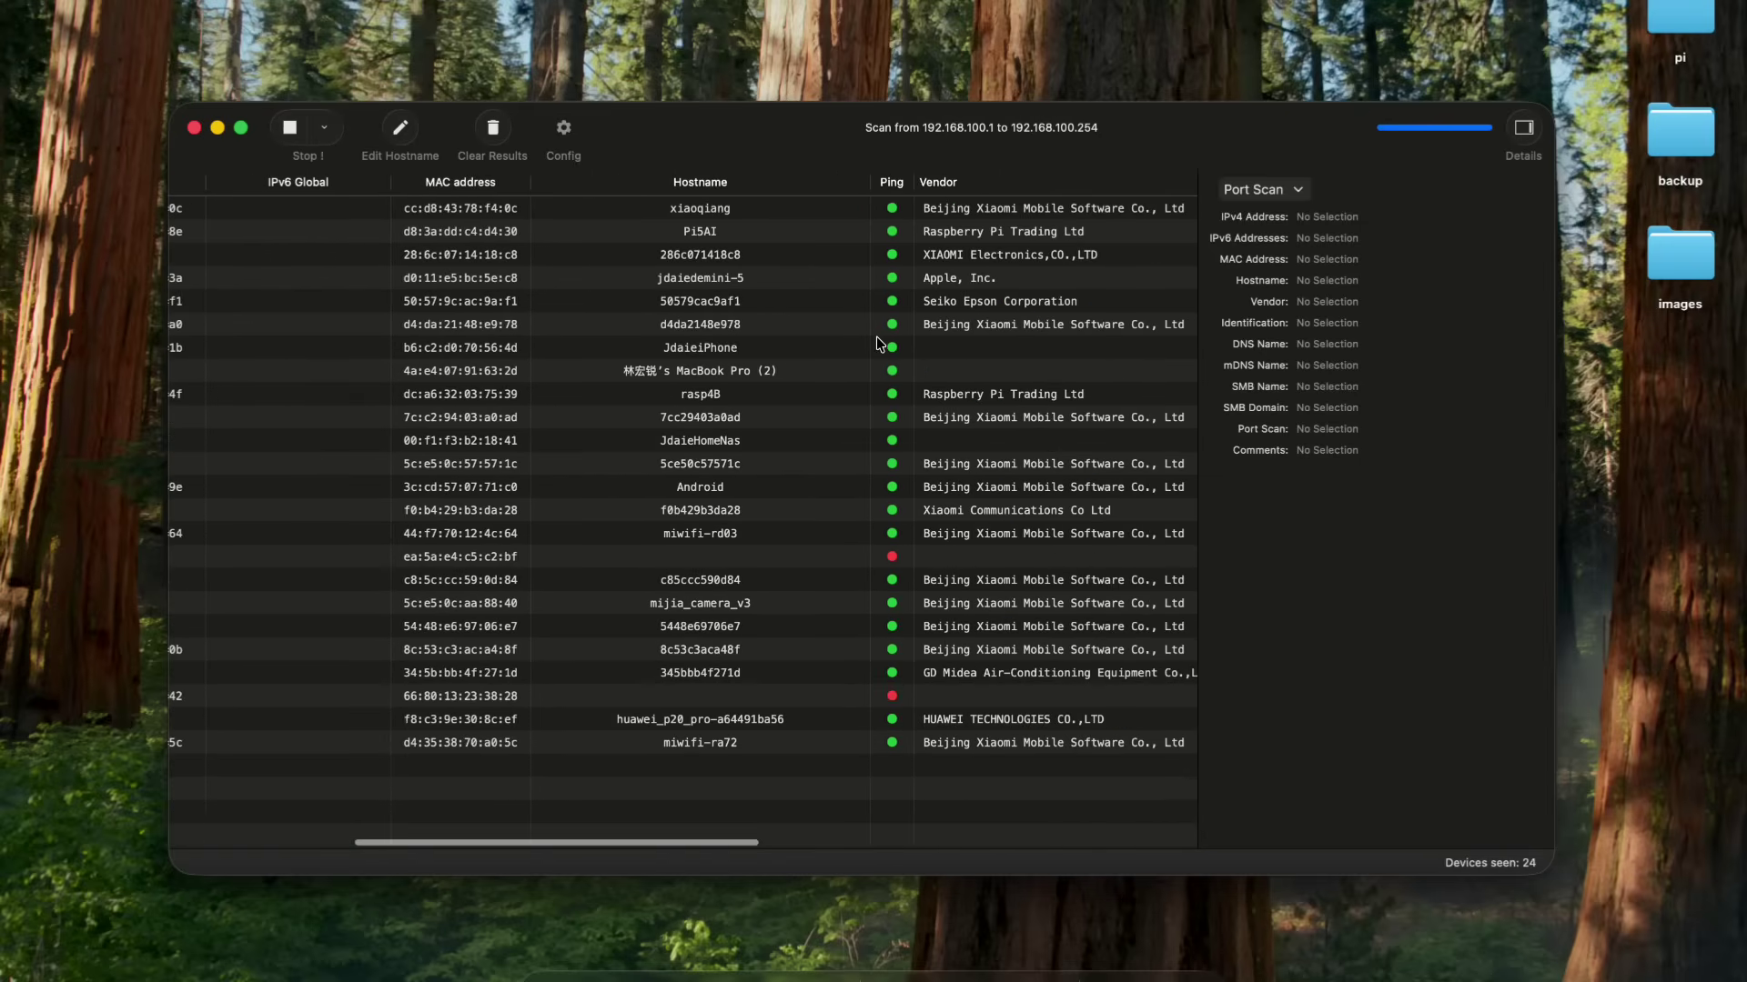
pyautogui.click(959, 233)
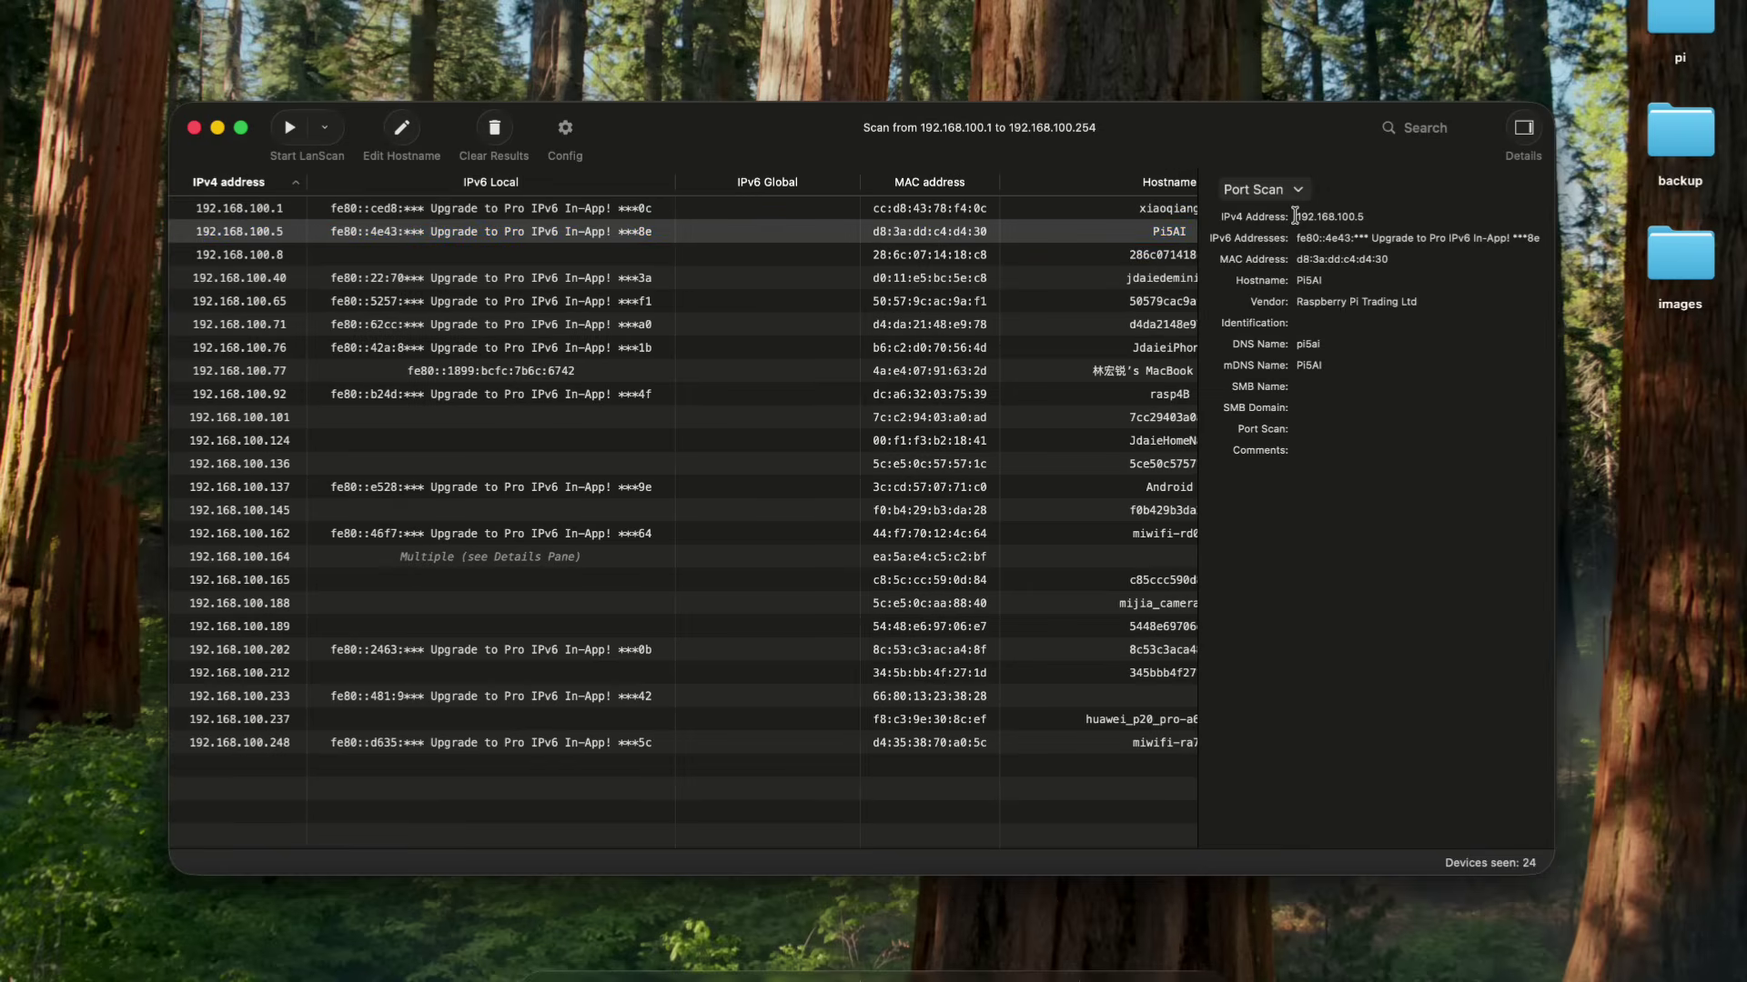
pyautogui.hscroll(3, 744, 291)
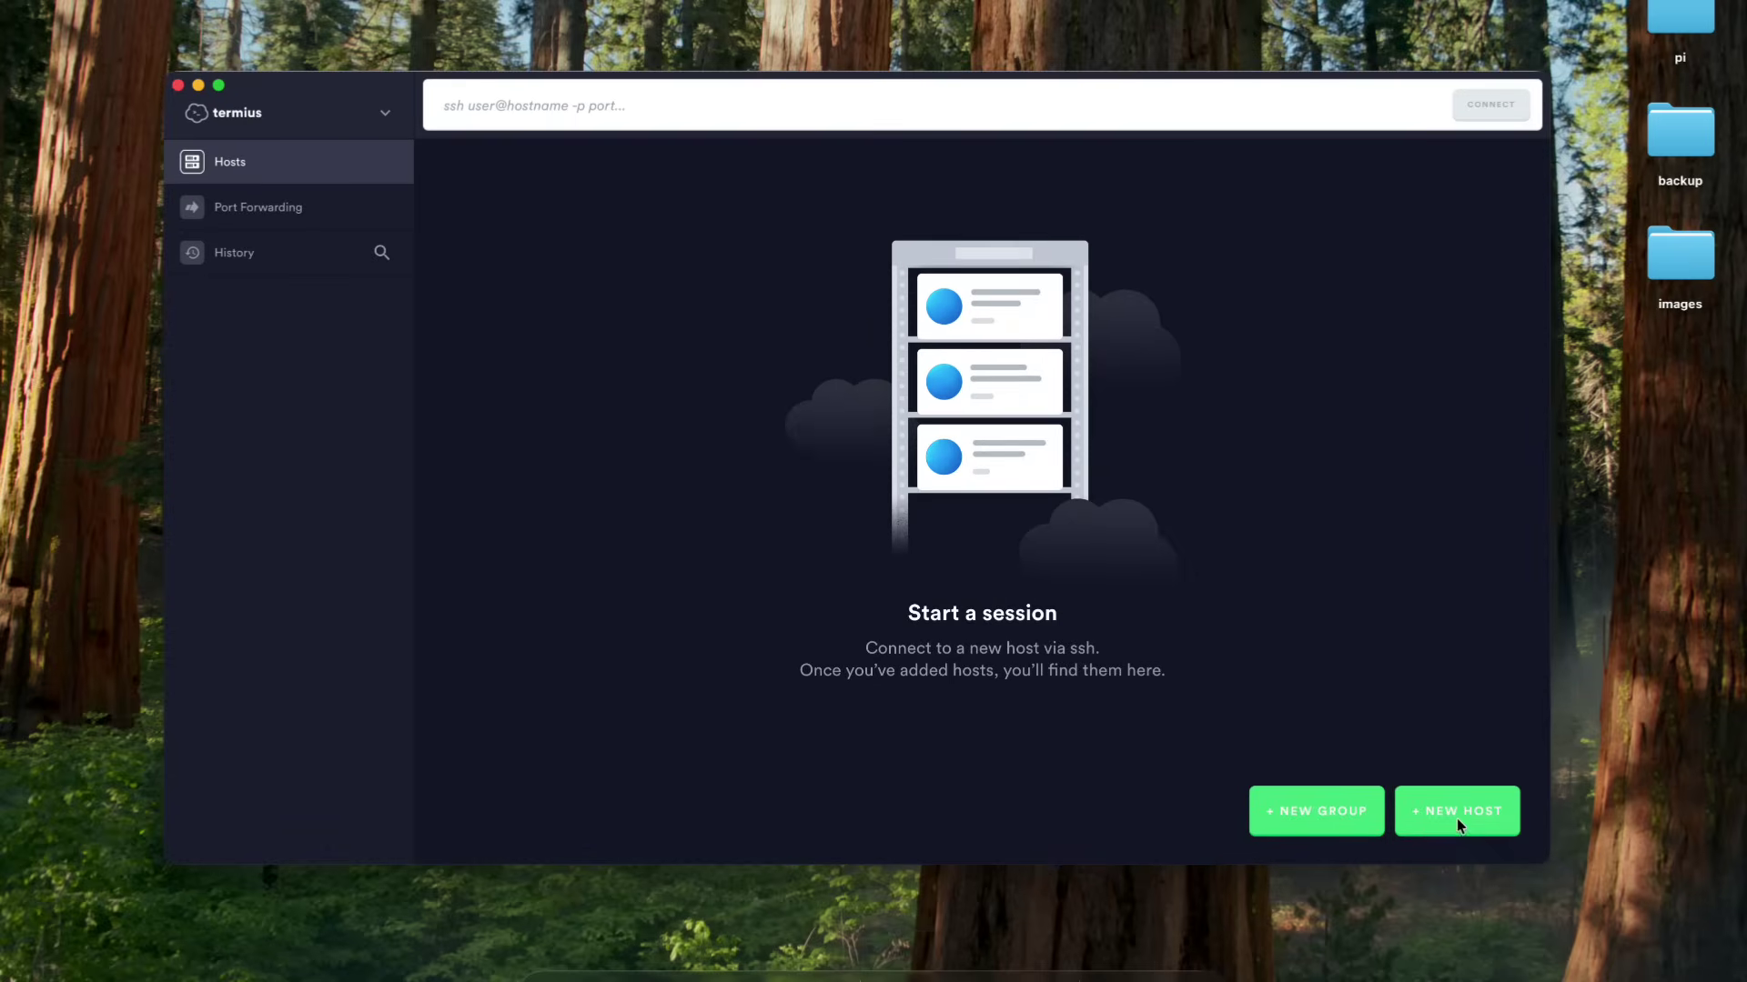
# - Create a new host labelled Pi5AI at 192.168.100.5 with SSH turned on
pyautogui.click(1458, 813)
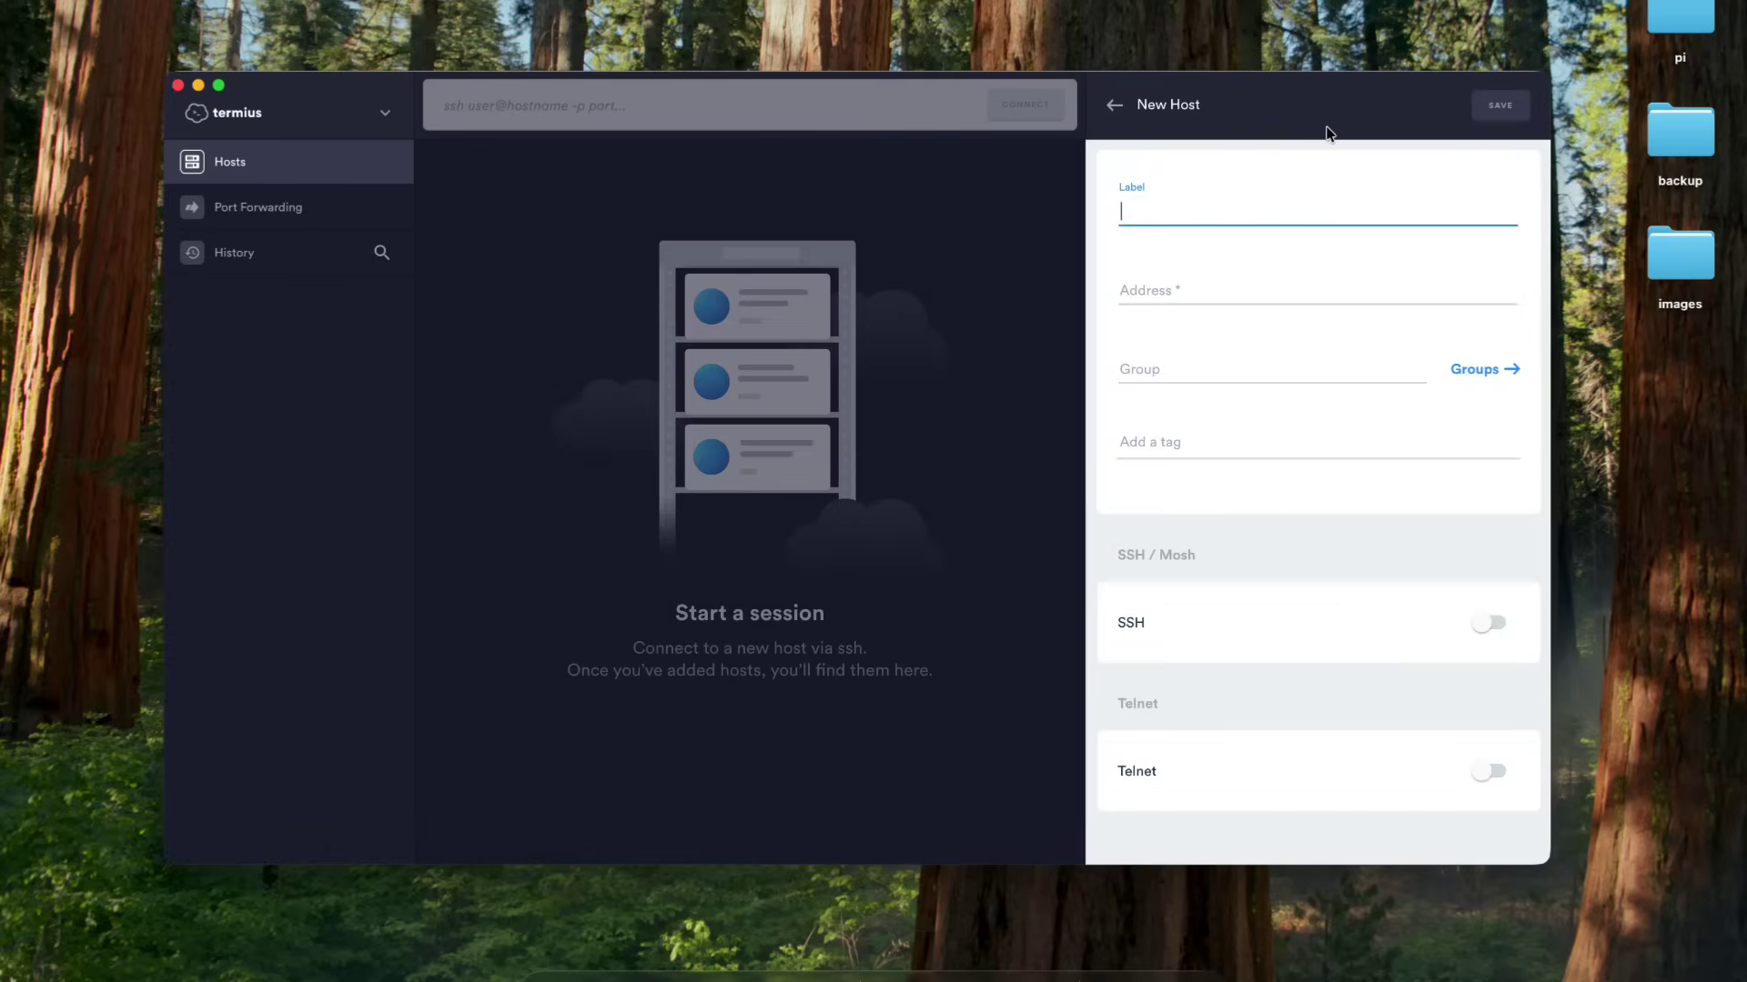
pyautogui.write('AI')
pyautogui.click(1228, 284)
pyautogui.write('192.168.100.5')
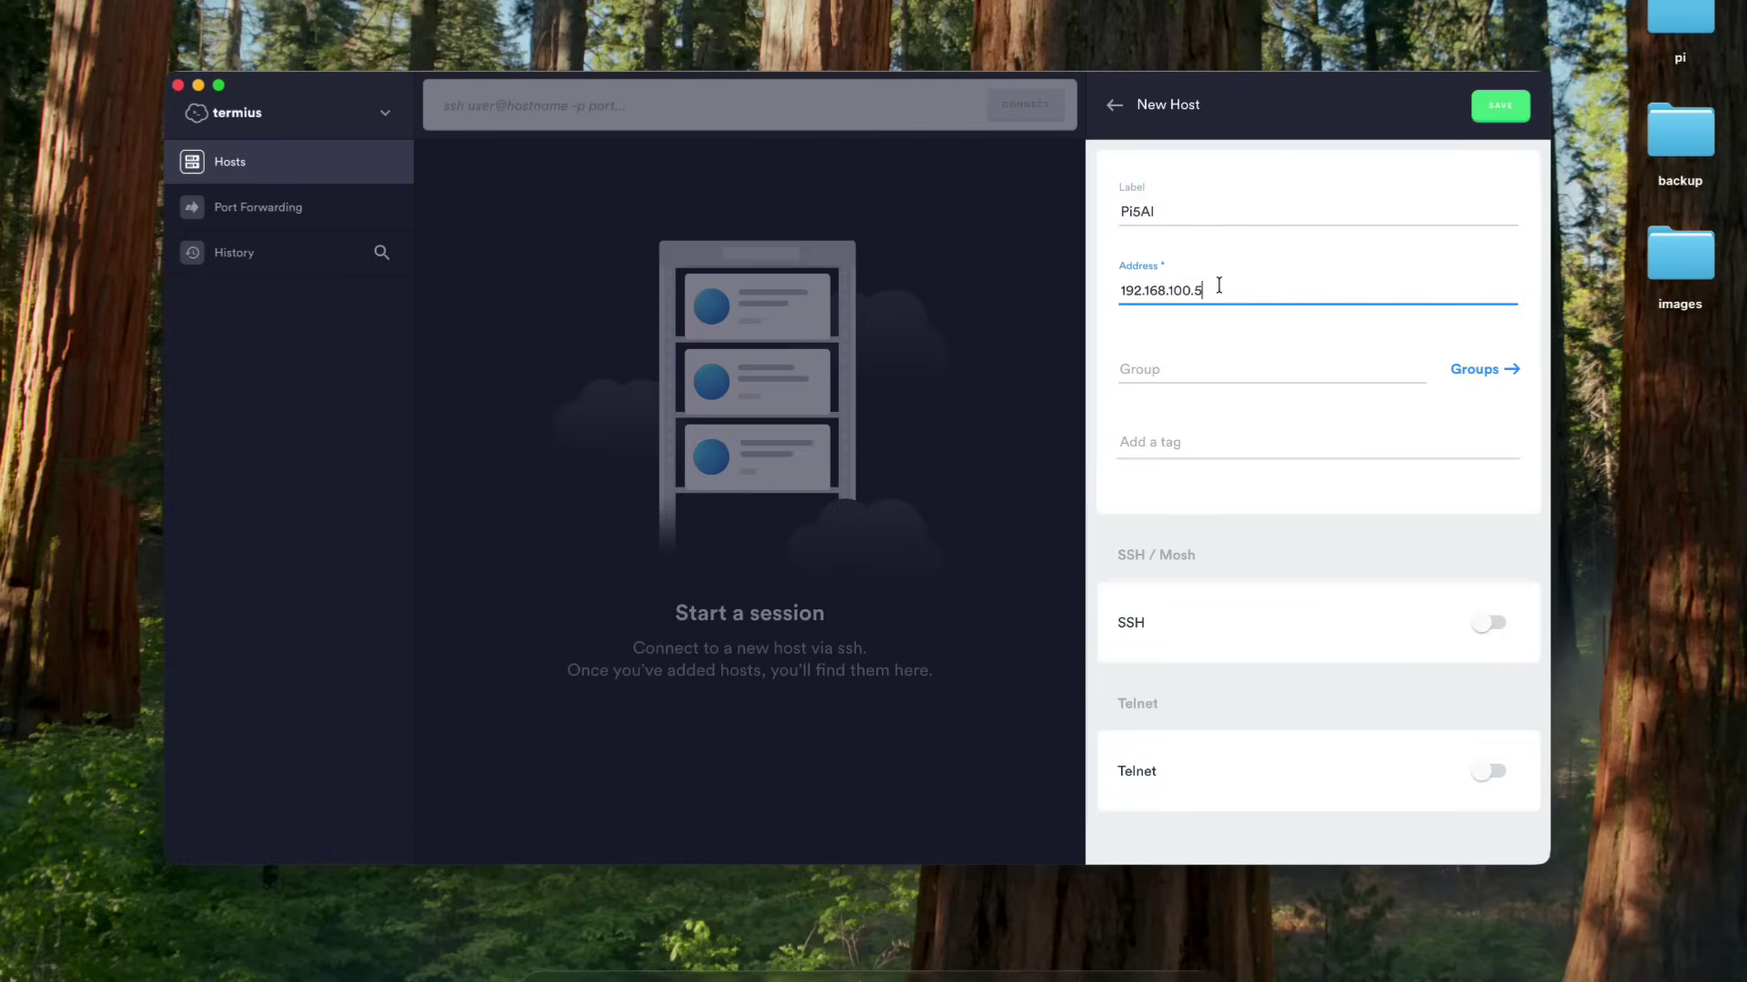
pyautogui.click(1478, 625)
# - Enter username pi and the account password, save the host, and connect to it
pyautogui.click(1307, 805)
pyautogui.scroll(-2, 1306, 799)
pyautogui.write('pi')
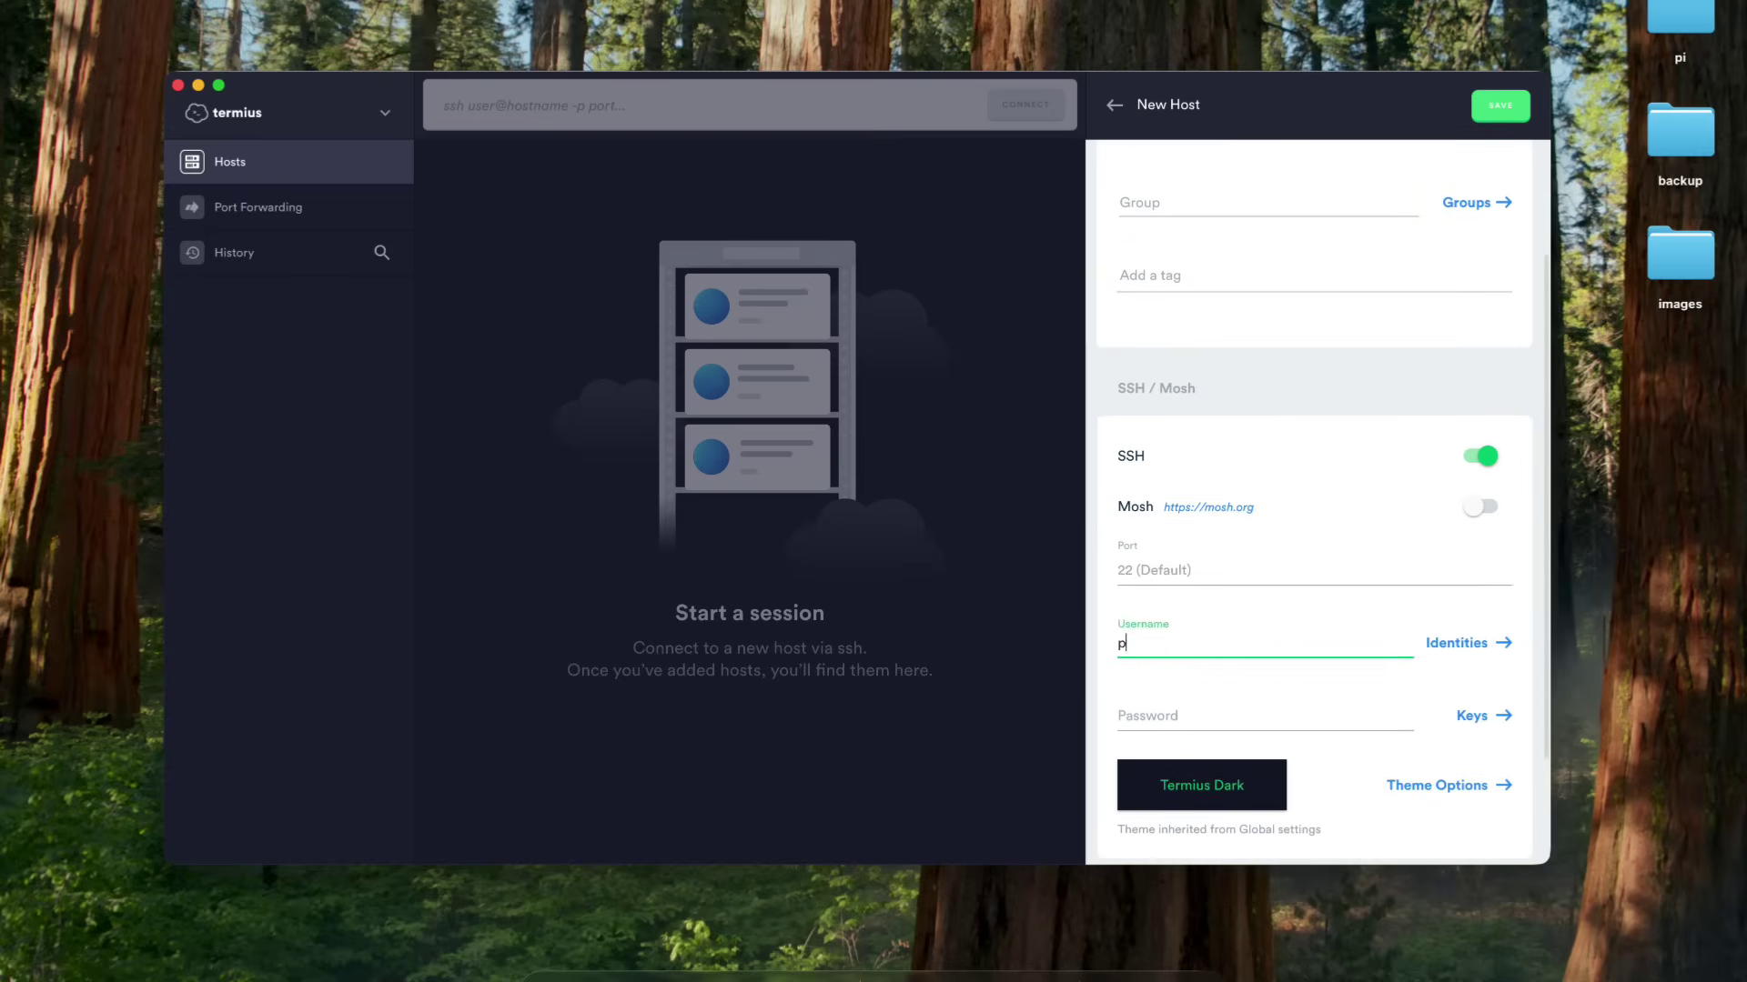
pyautogui.press('Tab')
pyautogui.write('rasp')
pyautogui.press('BackSpace')
pyautogui.press('BackSpace')
pyautogui.press('BackSpace')
pyautogui.press('BackSpace')
pyautogui.write('raspberry')
pyautogui.click(1500, 105)
pyautogui.doubleClick(773, 238)
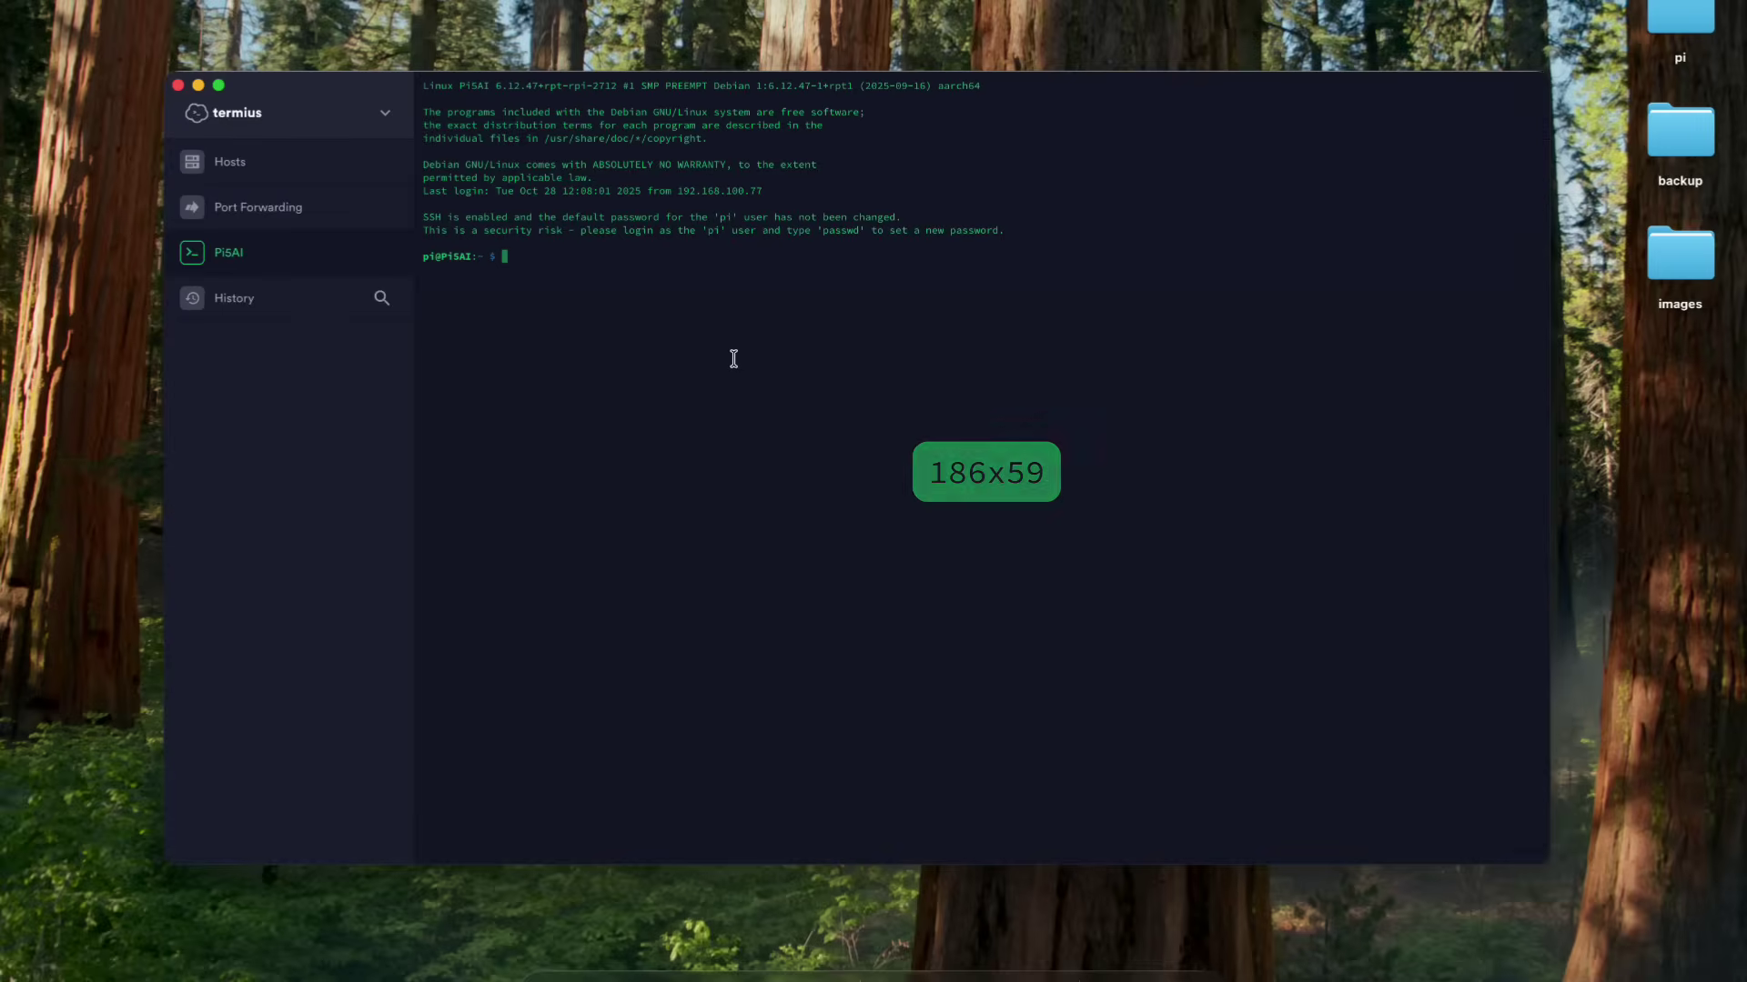
# - Copy the Whisplay driver install commands from the README and run them on the Pi
pyautogui.click(686, 973)
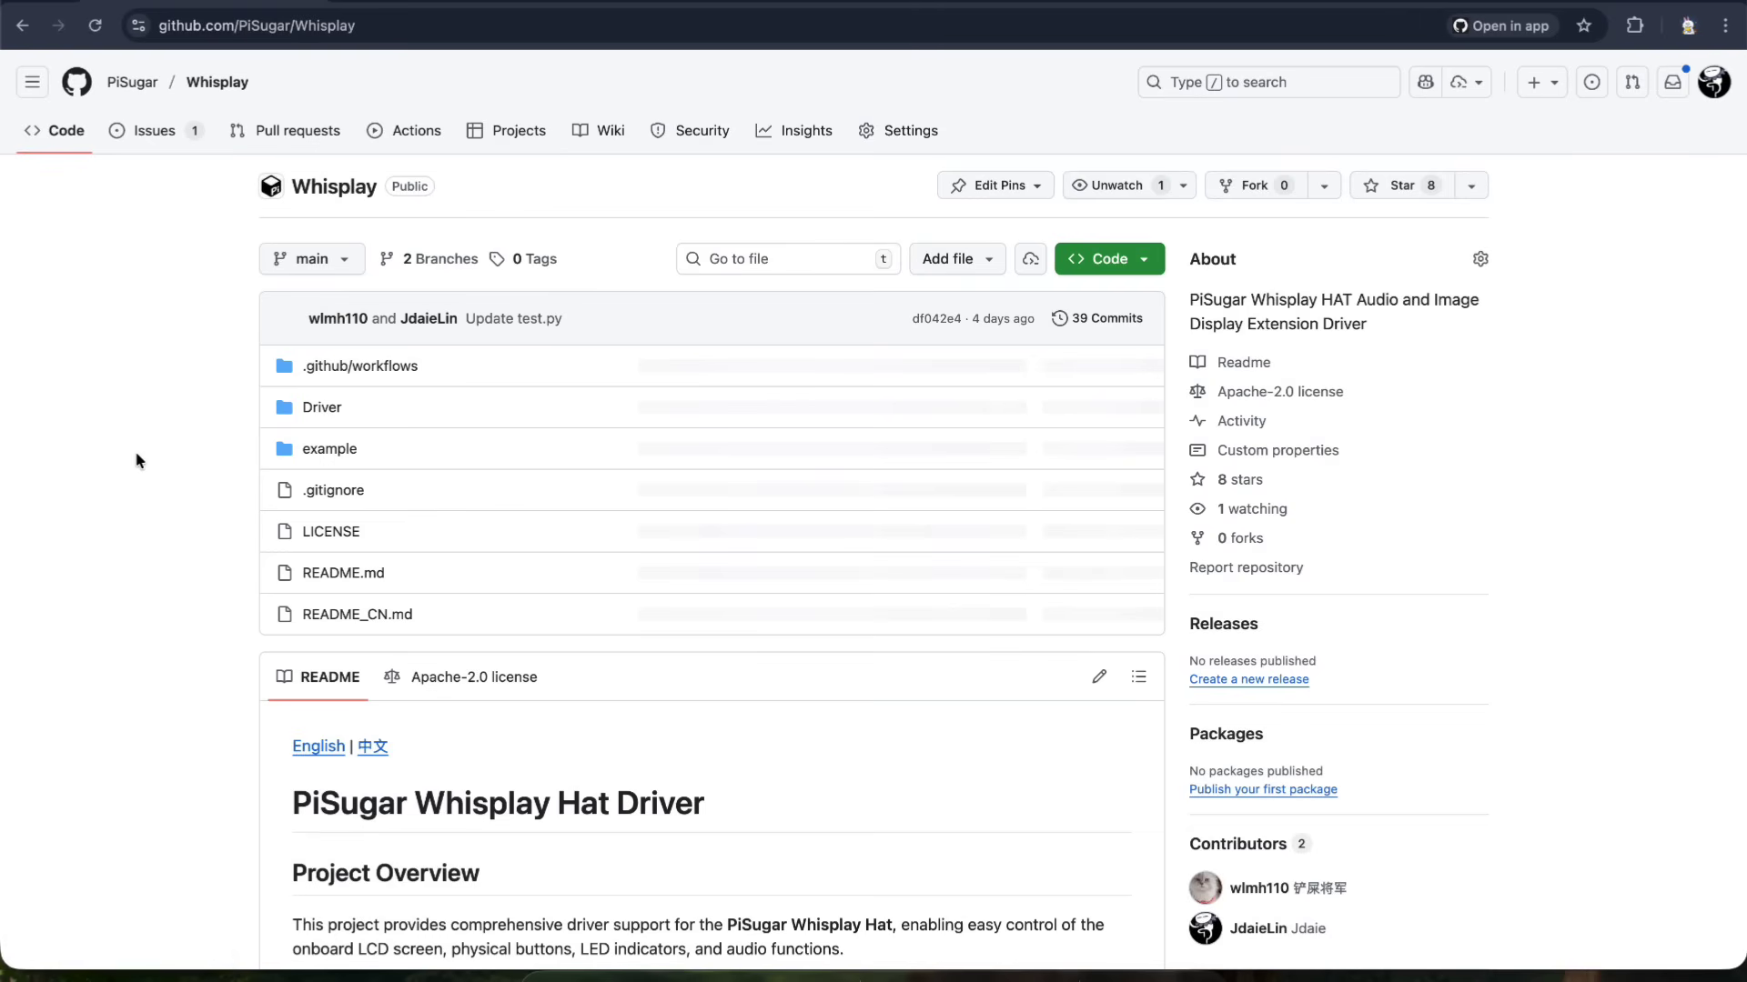
pyautogui.scroll(-3, 734, 186)
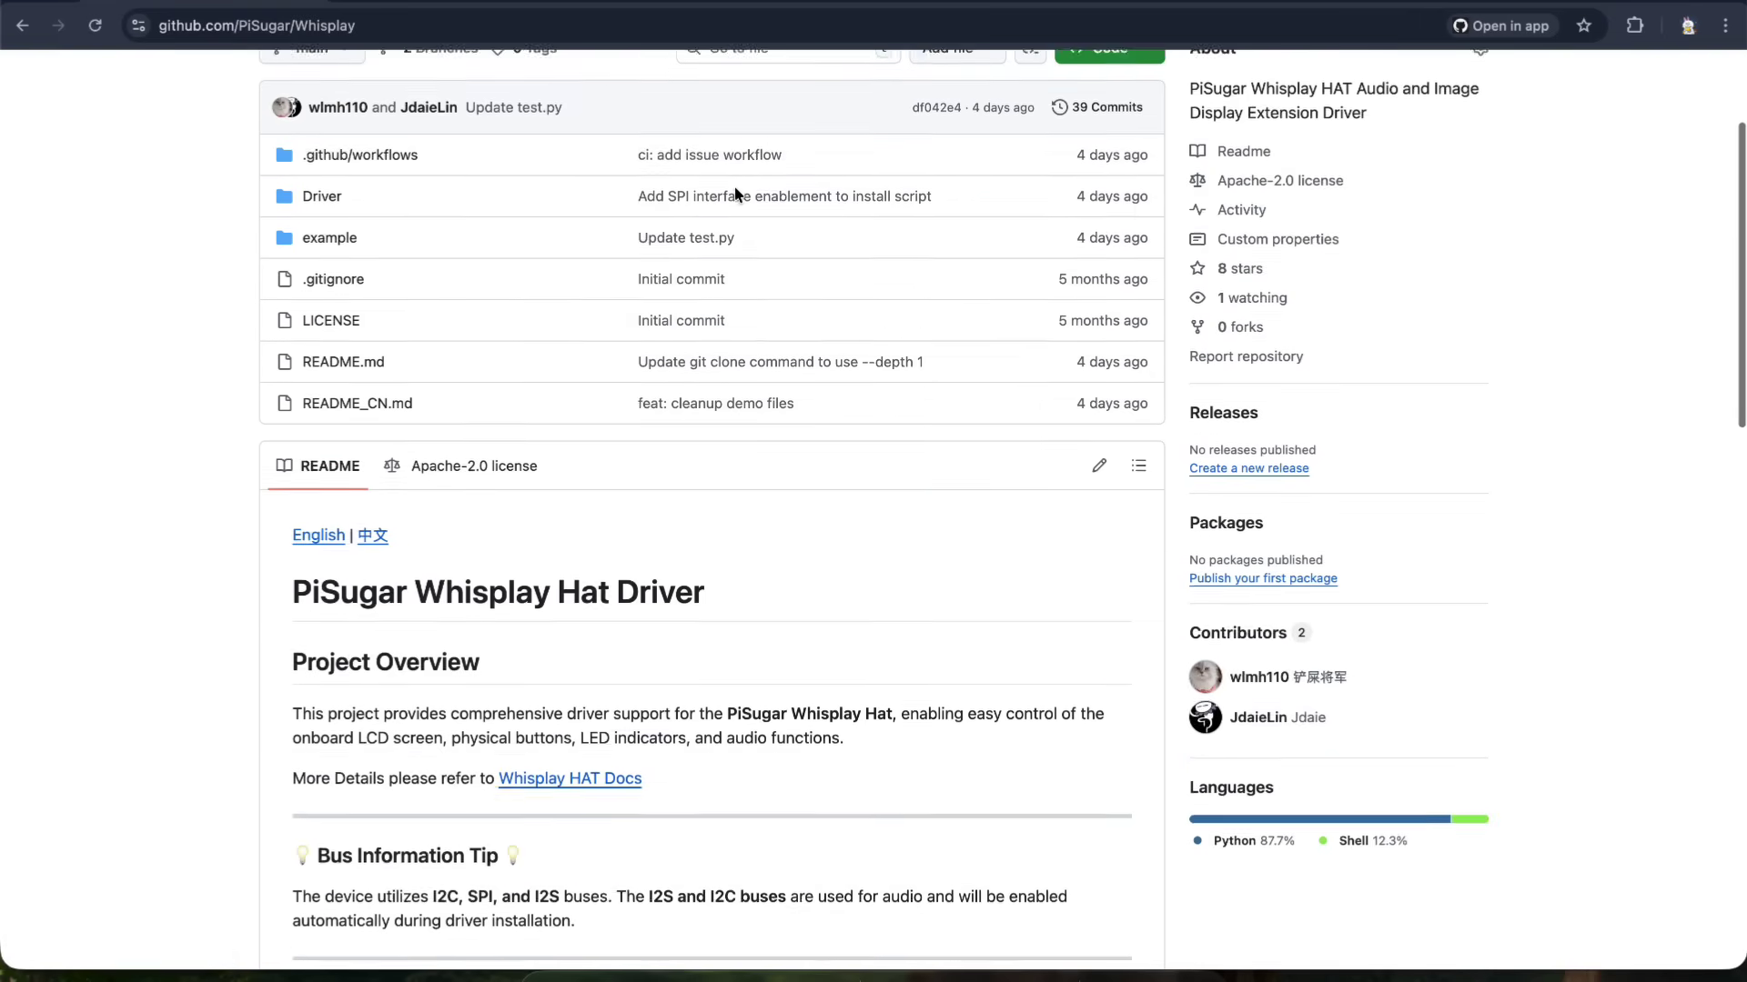
pyautogui.scroll(3, 734, 185)
pyautogui.scroll(-10, 734, 185)
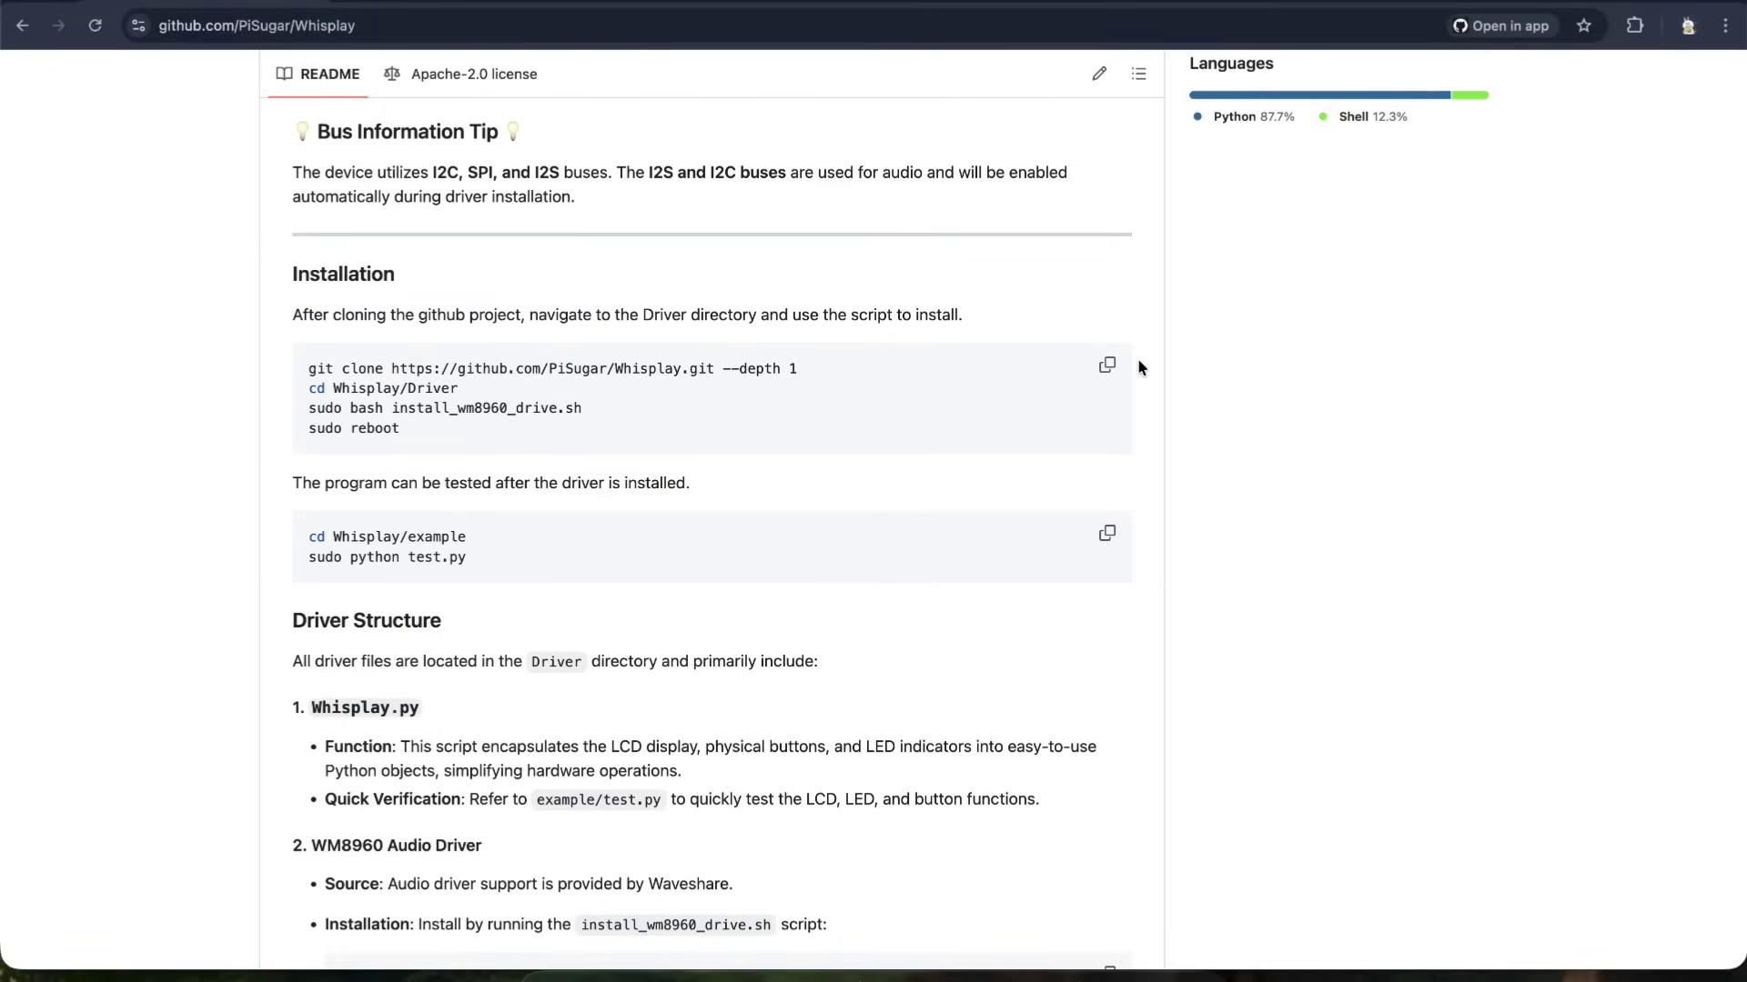
pyautogui.click(1109, 367)
pyautogui.press('super+Tab')
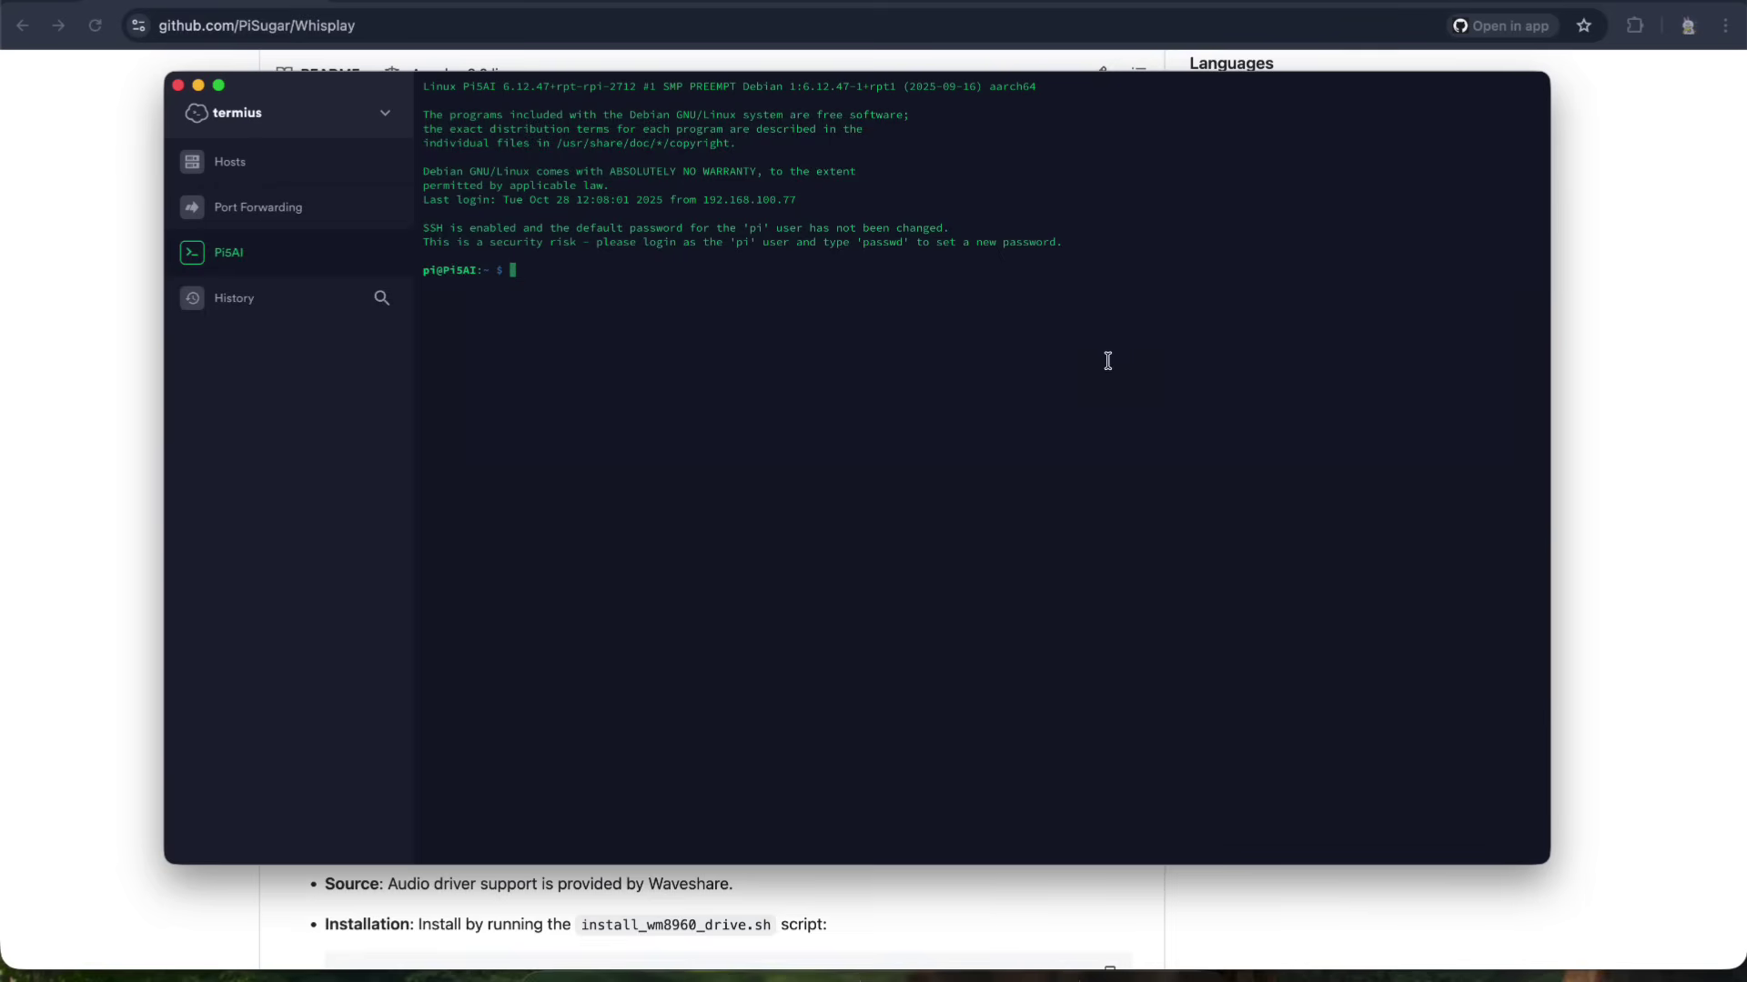
pyautogui.press('super+v')
pyautogui.press('Return')
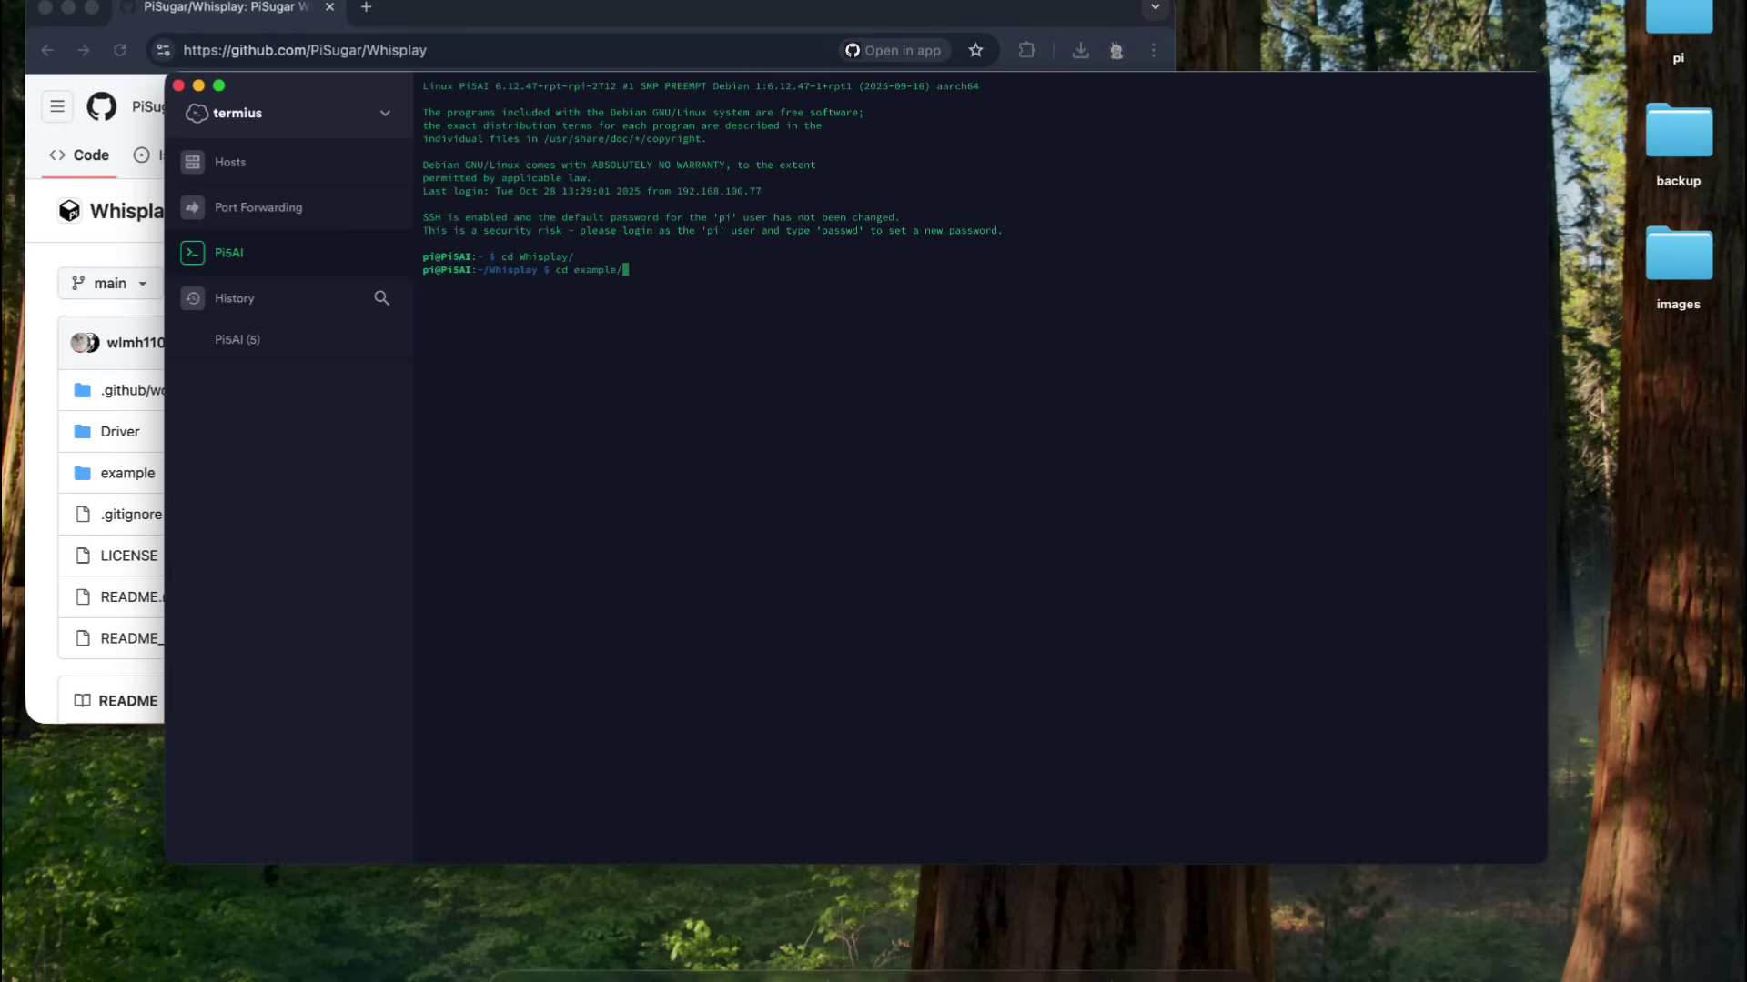
# - Change into the example folder and select 'sudo python test.py' in the README
pyautogui.press('Return')
pyautogui.click(73, 225)
pyautogui.scroll(-10, 75, 229)
pyautogui.scroll(-10, 73, 225)
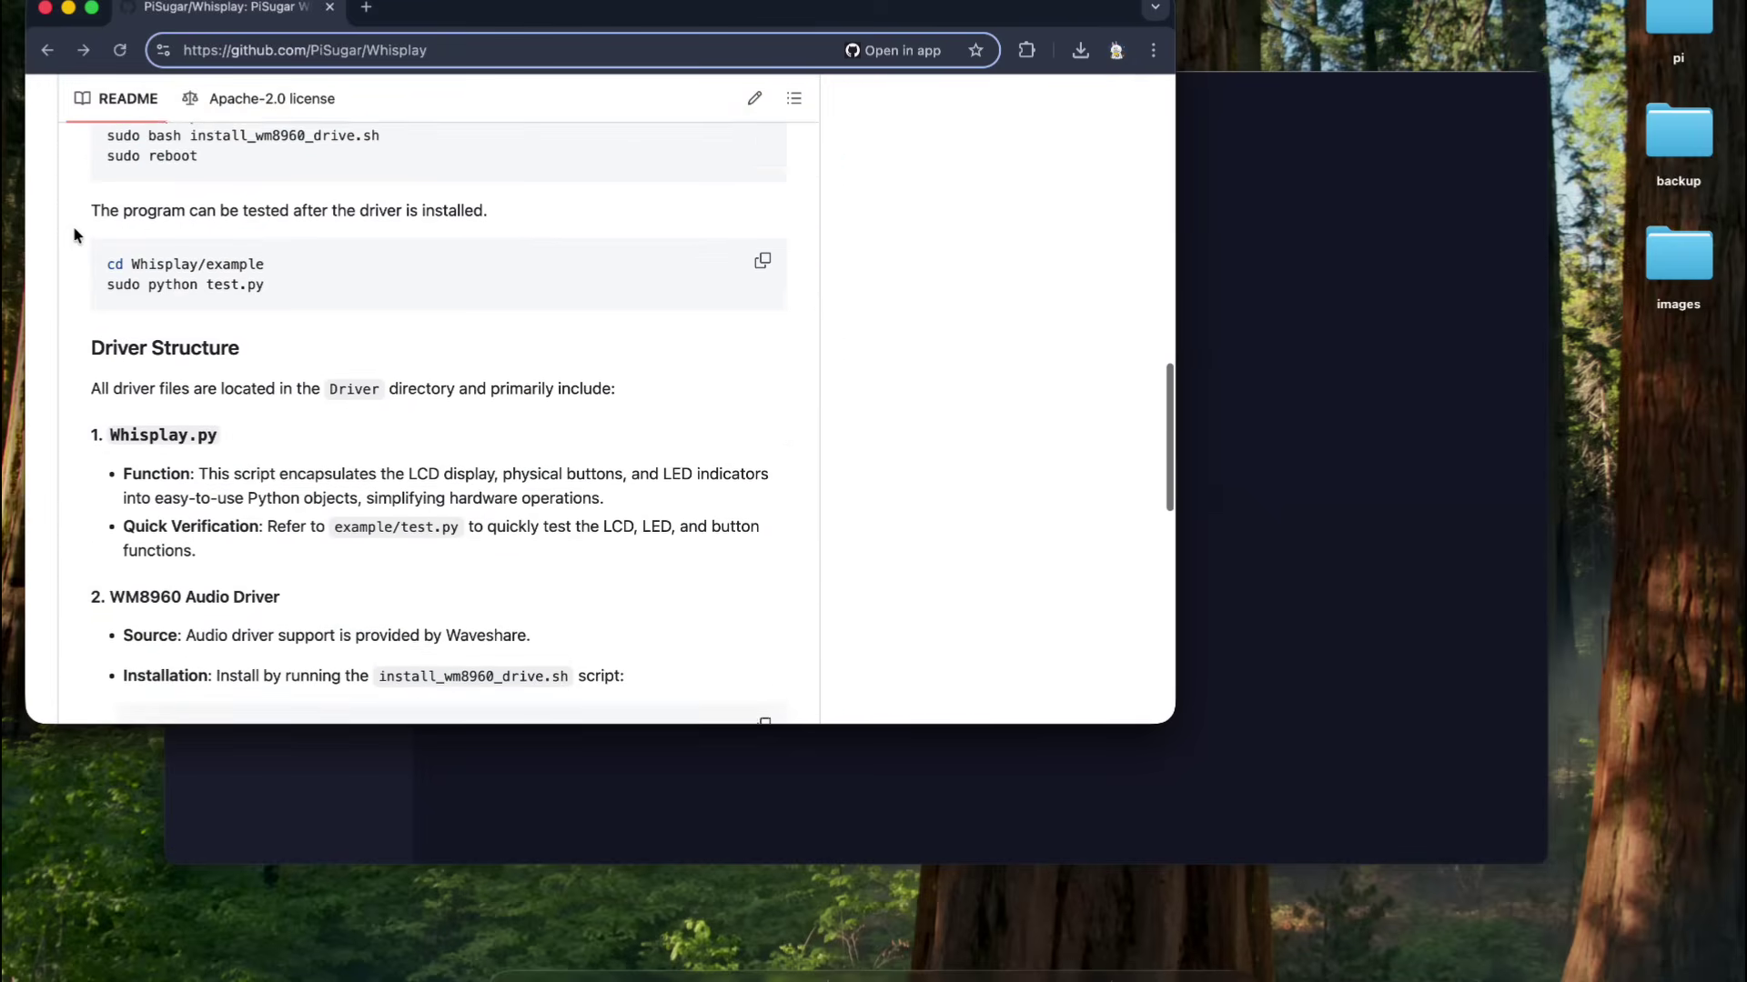
pyautogui.scroll(-3, 73, 229)
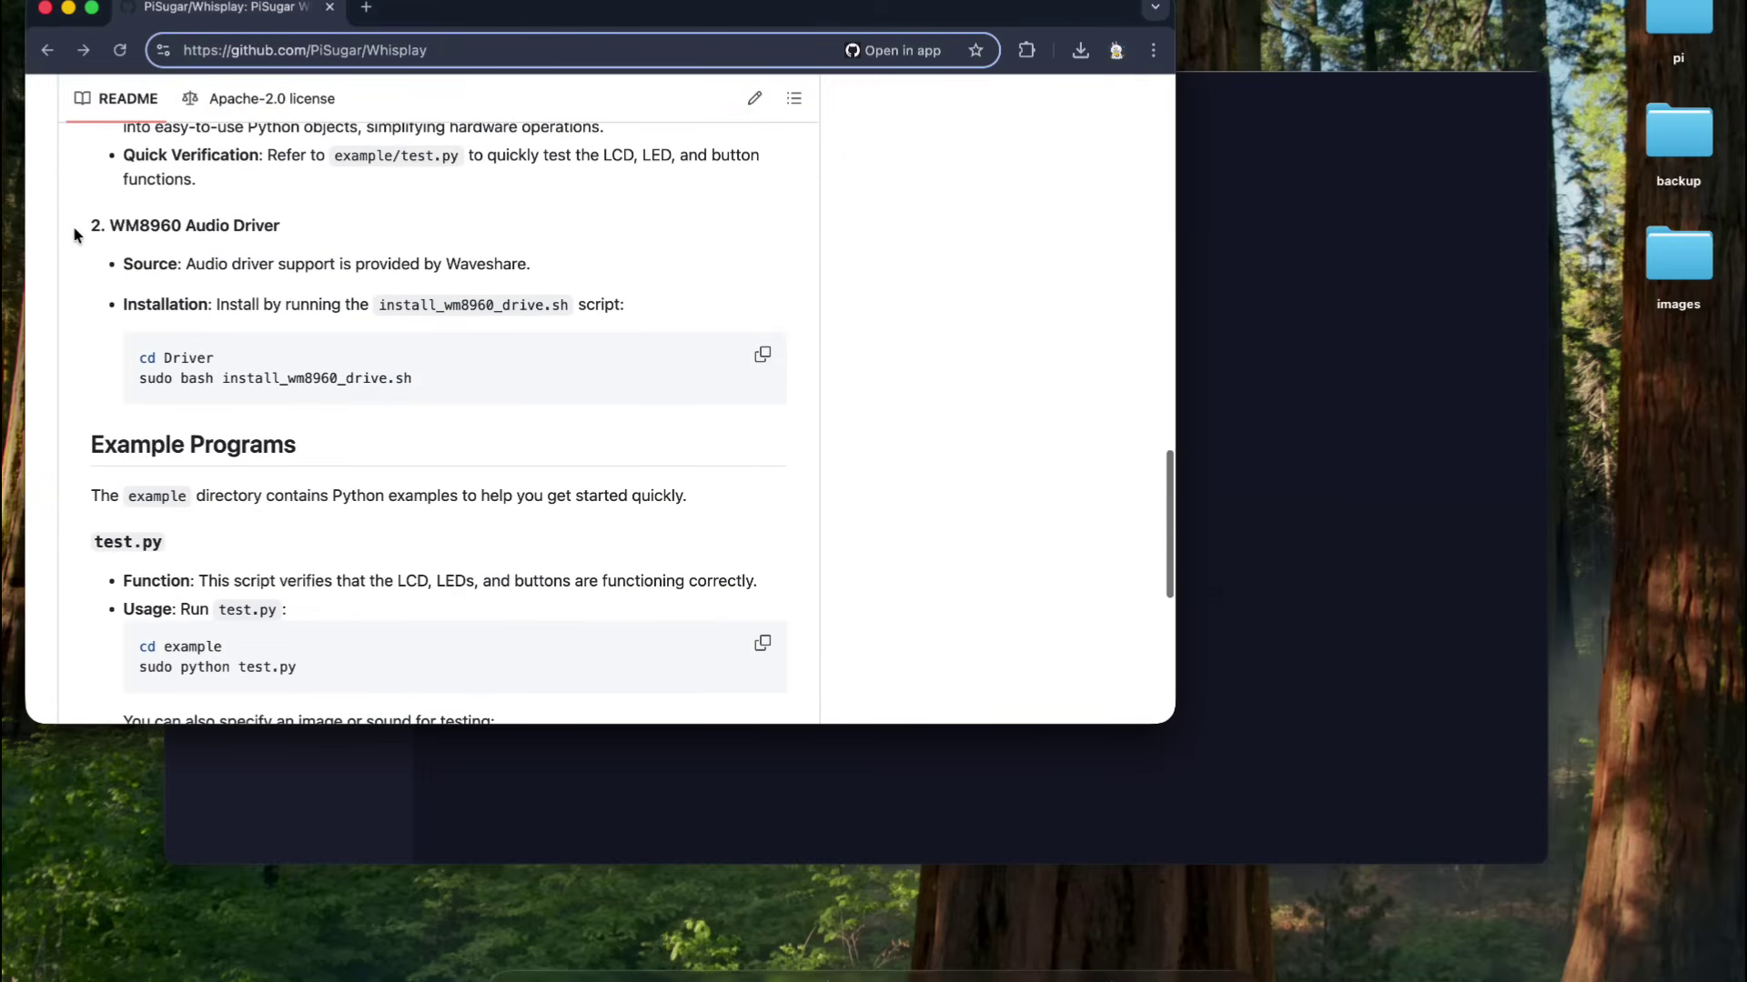
pyautogui.scroll(-4, 73, 230)
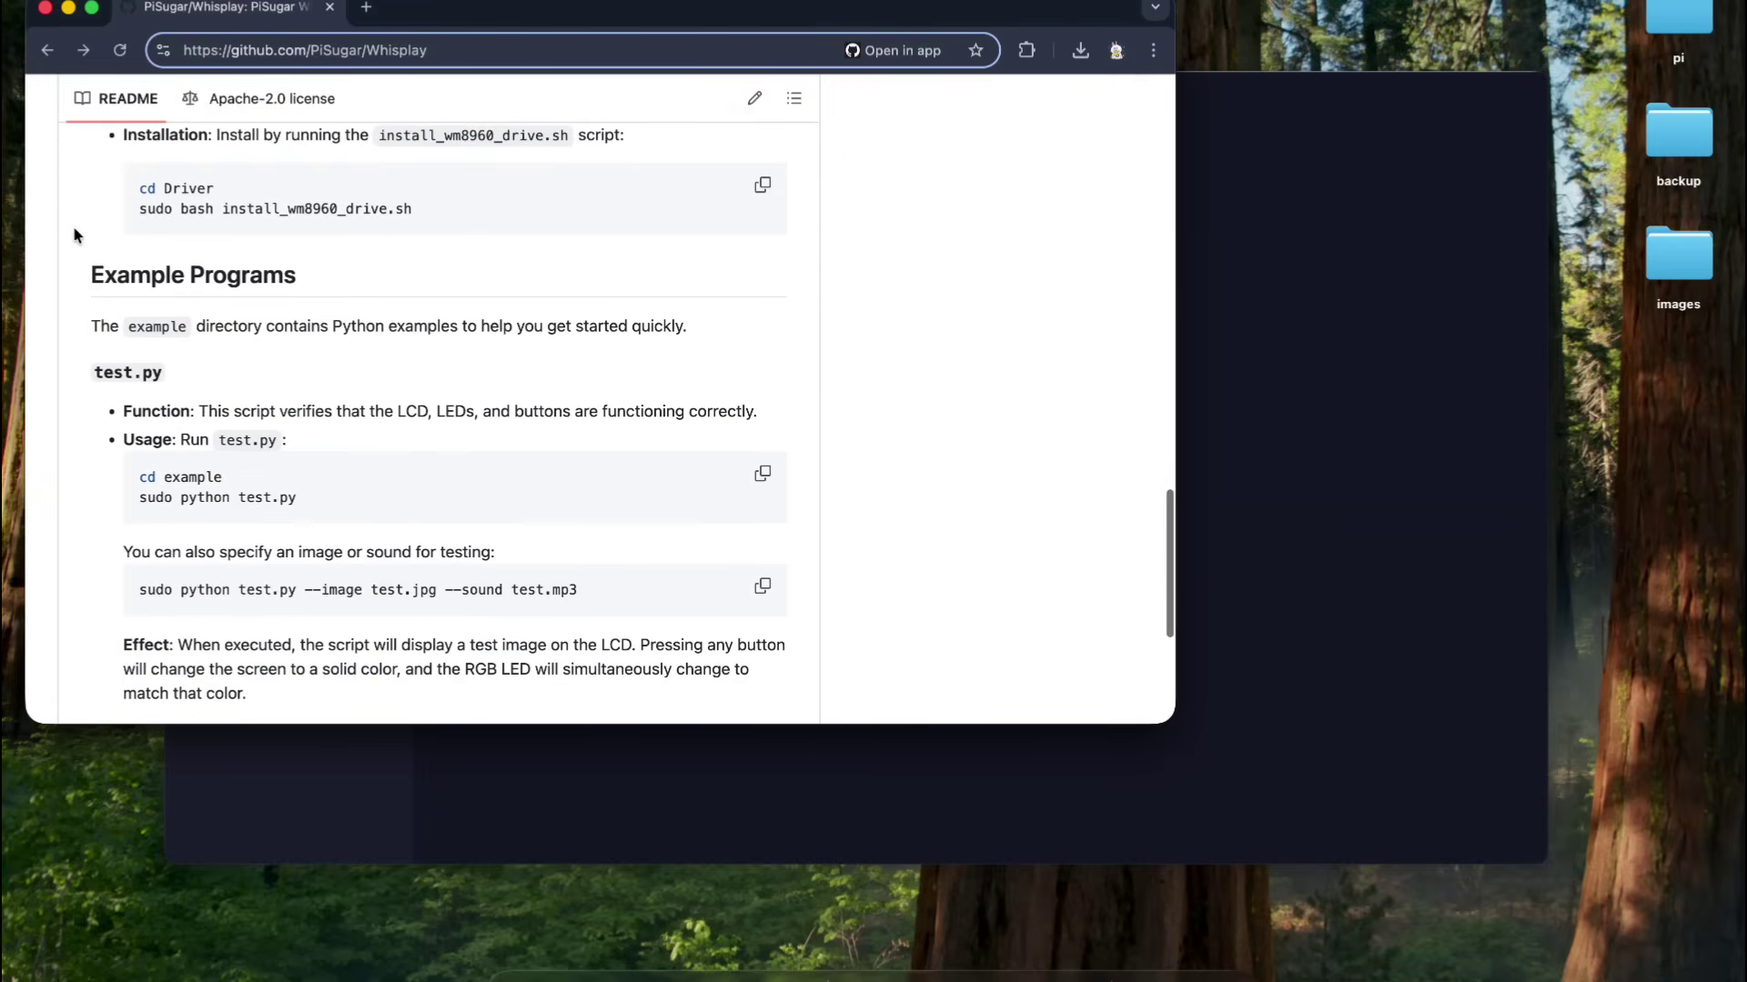
pyautogui.tripleClick(177, 499)
pyautogui.press('super+c')
# - Run sudo python test.py on the Pi, then stop it with Ctrl+C
pyautogui.click(1219, 305)
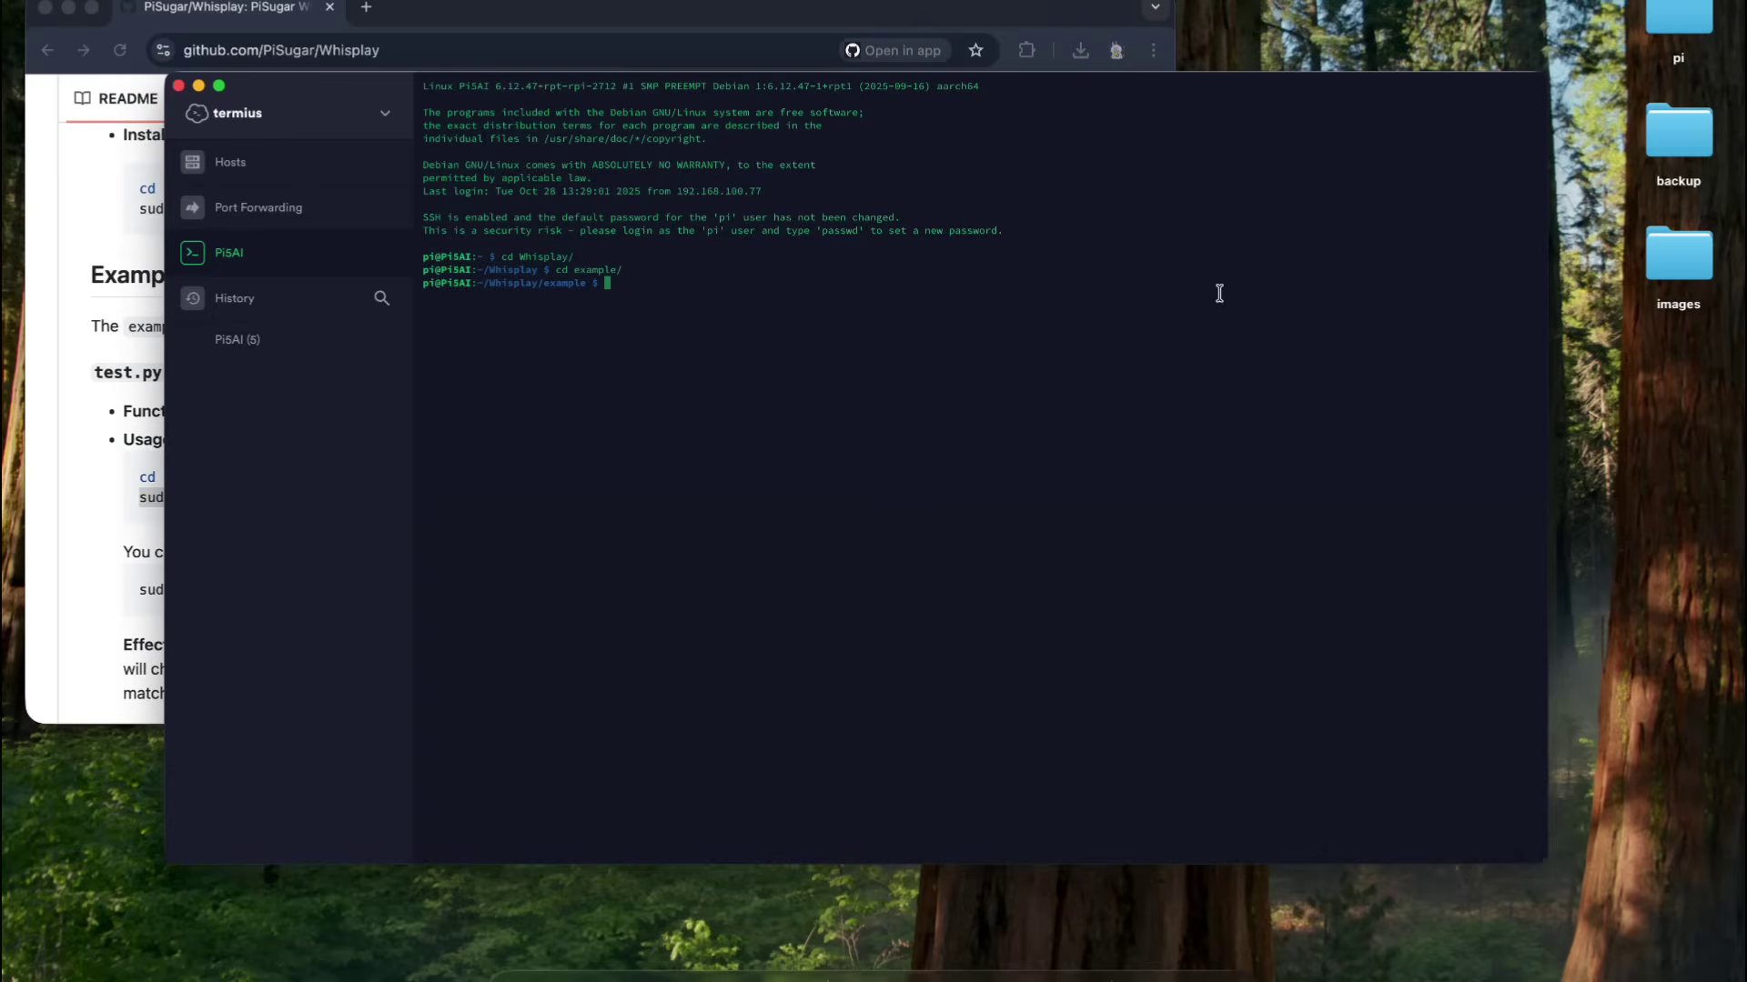
pyautogui.press('super+v')
pyautogui.press('Return')
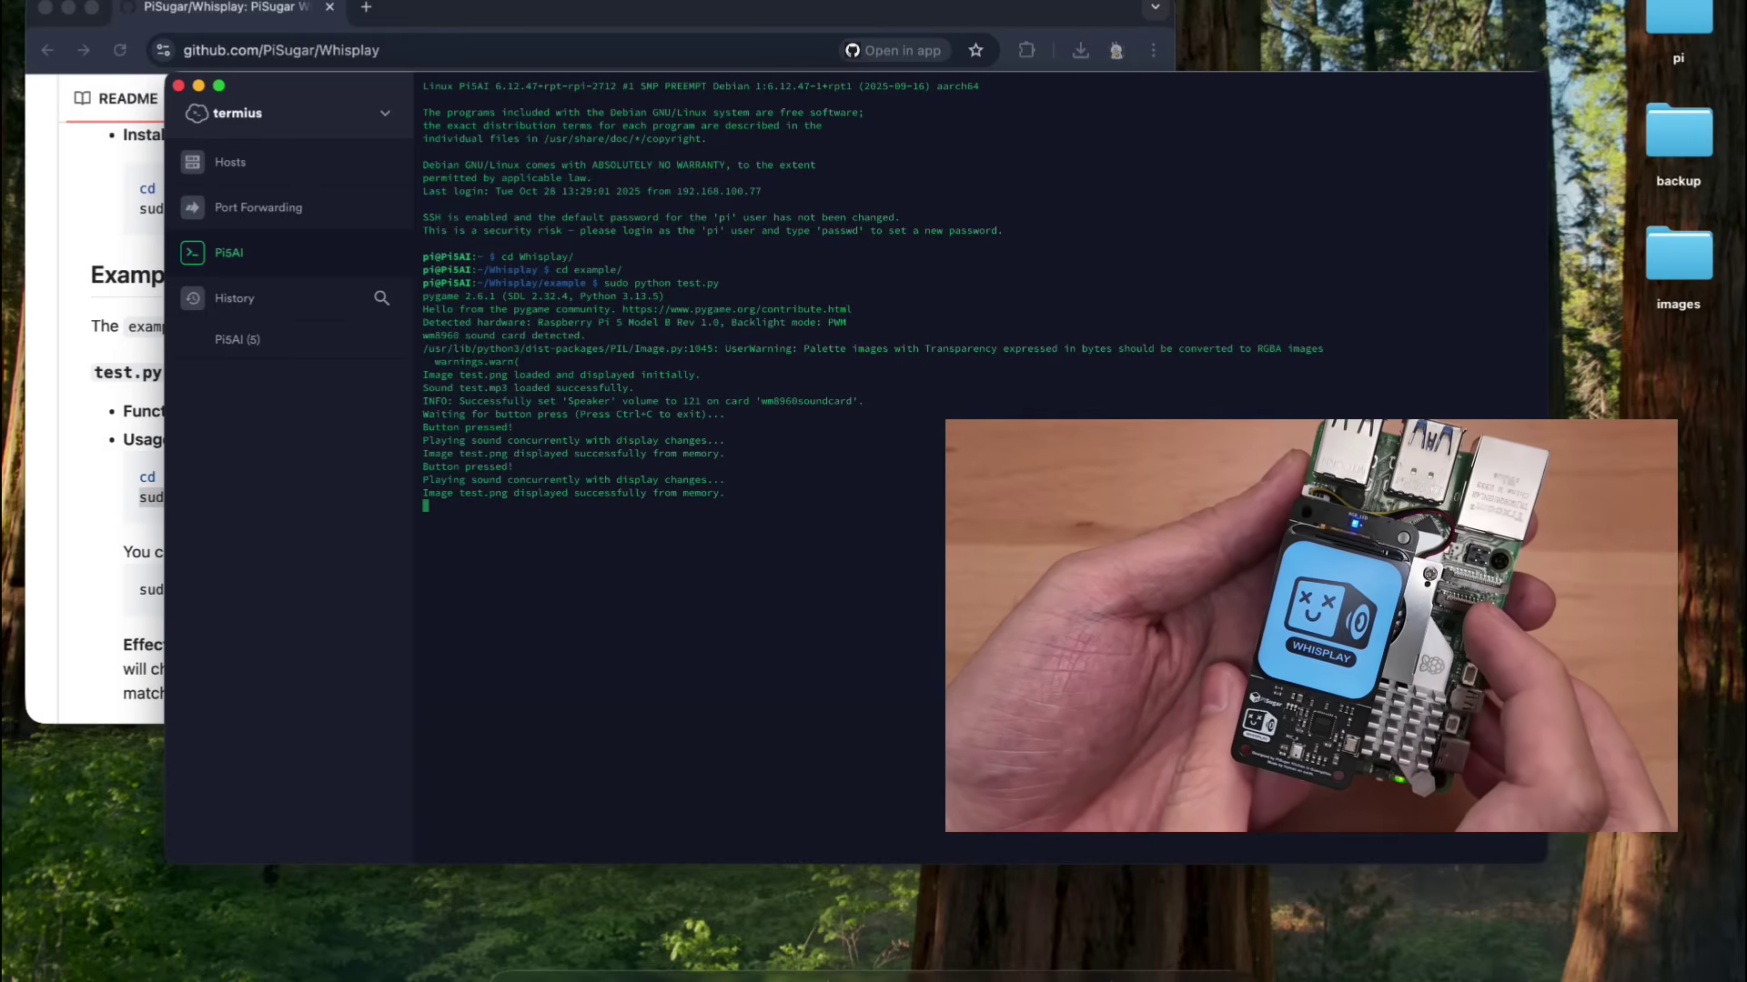
pyautogui.hotkey('ctrl', 'c')
pyautogui.hotkey('ctrl', 'c')
# - Open the PiSugar organisation page and pick whisplay-ai-chatbot from its repositories
pyautogui.press('super+Tab')
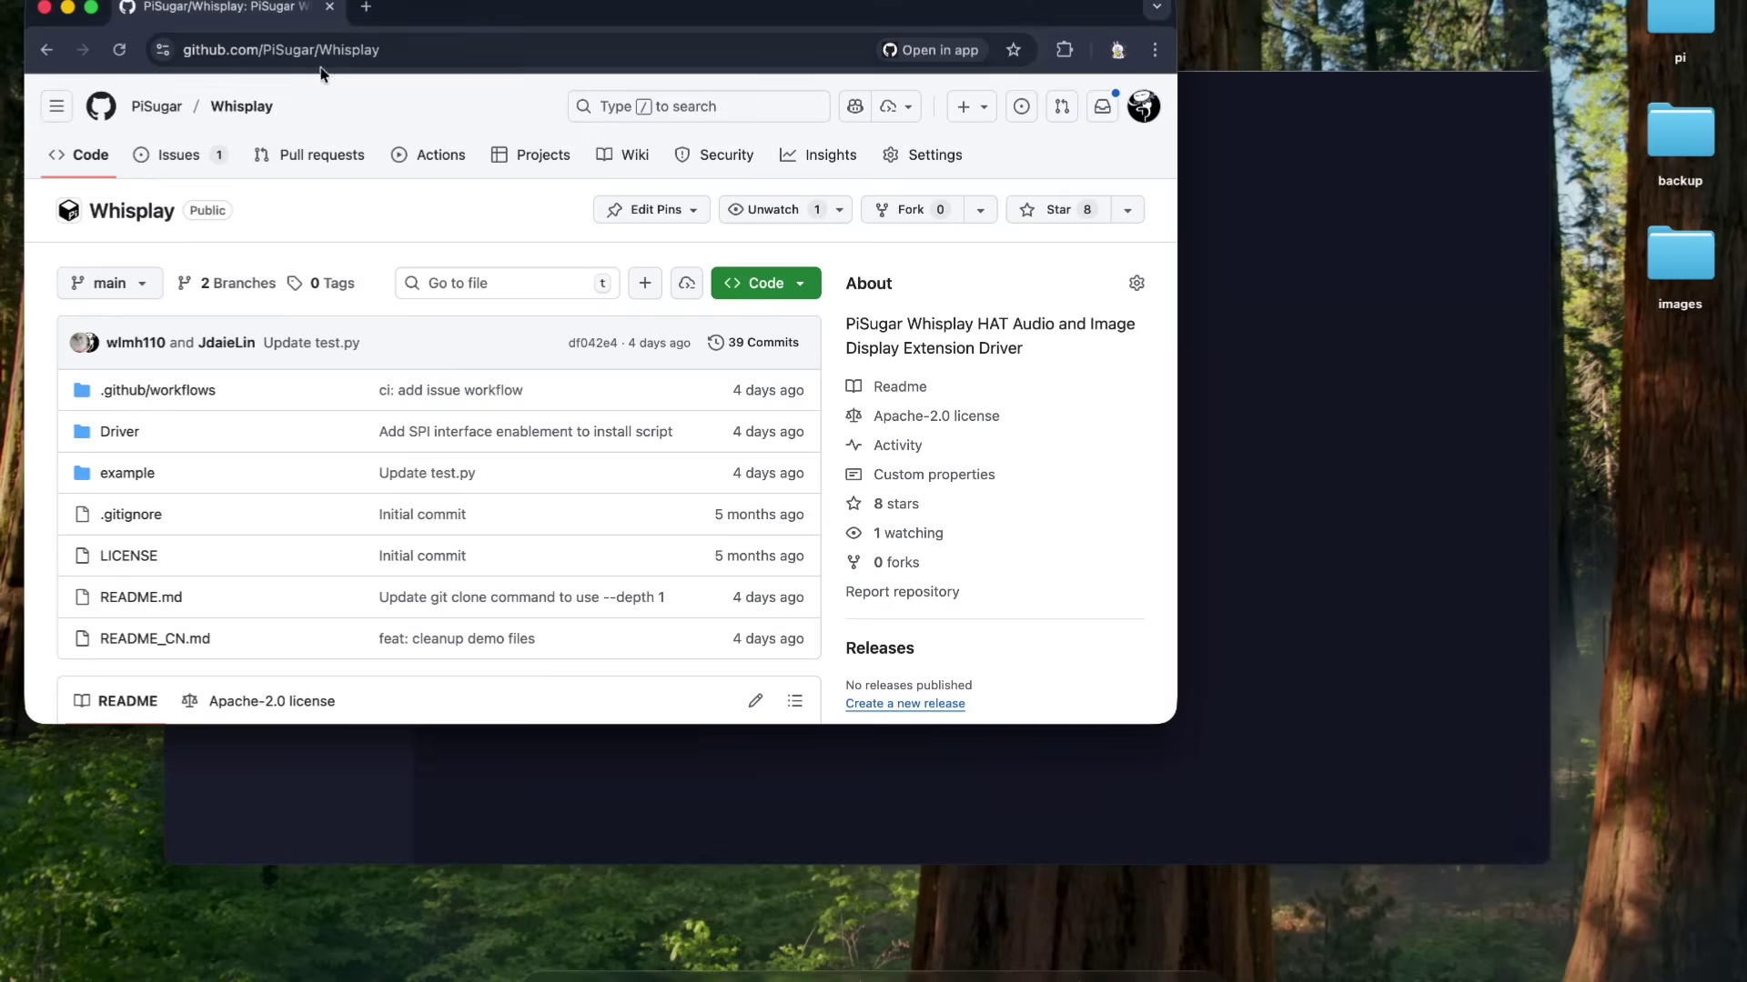
pyautogui.click(156, 107)
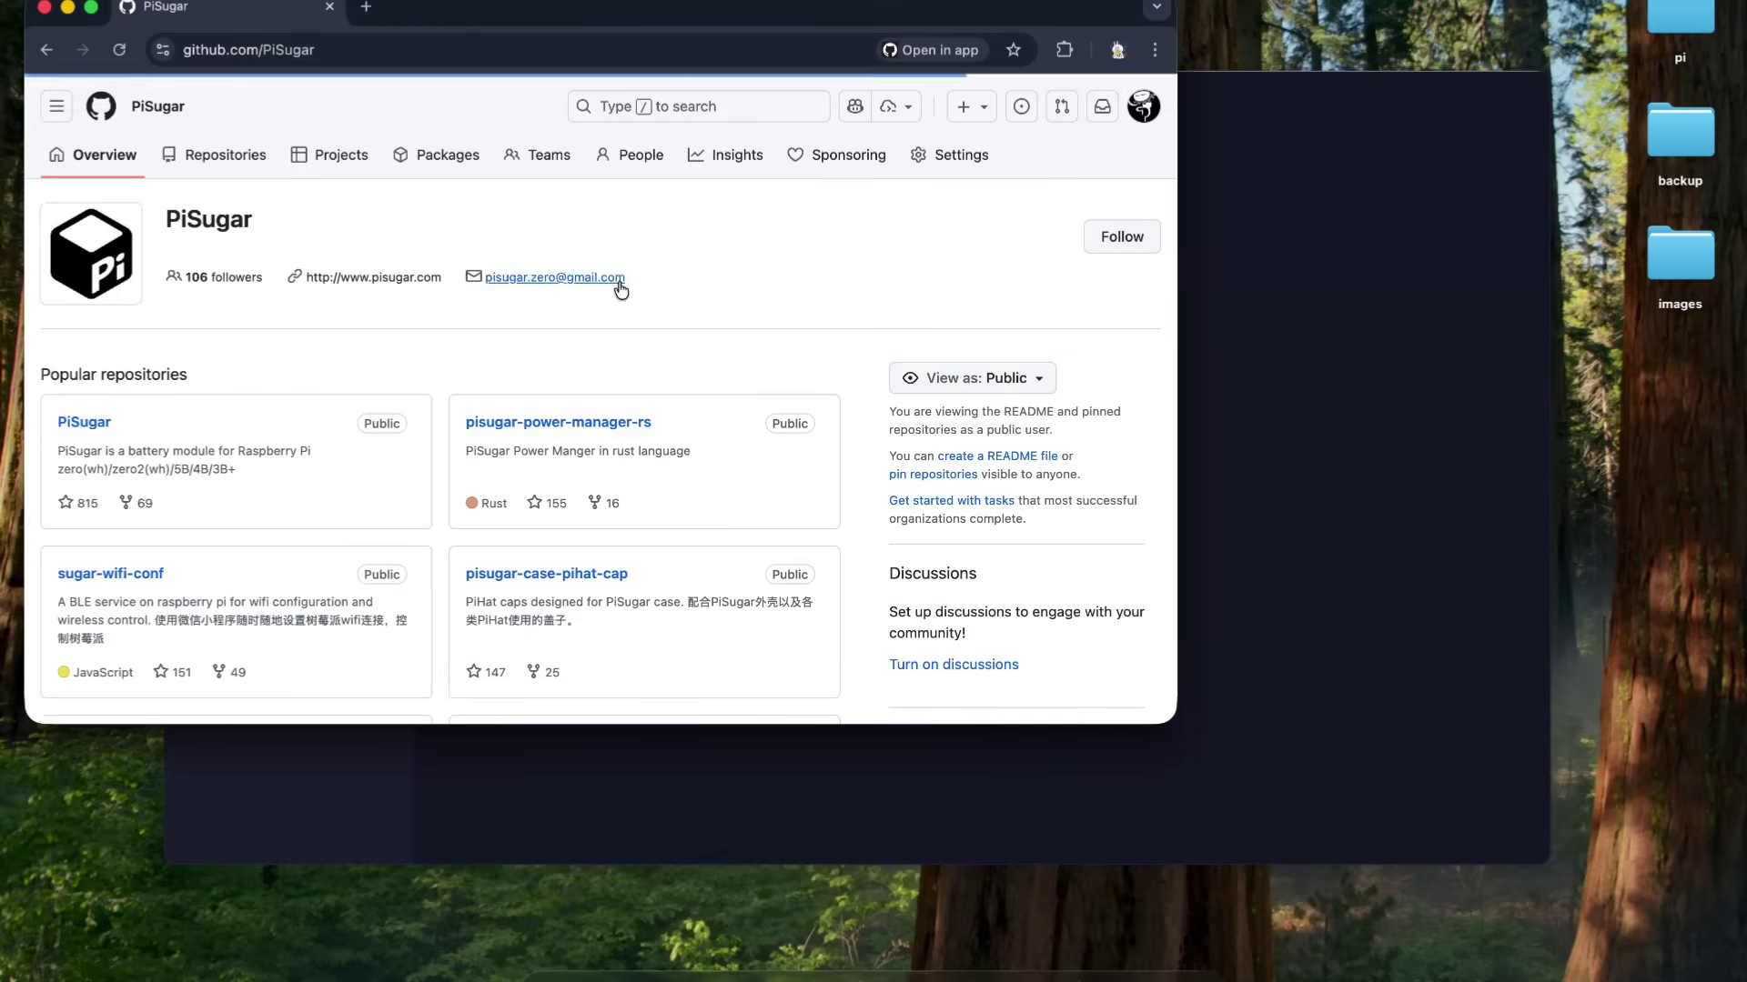
pyautogui.scroll(-10, 542, 424)
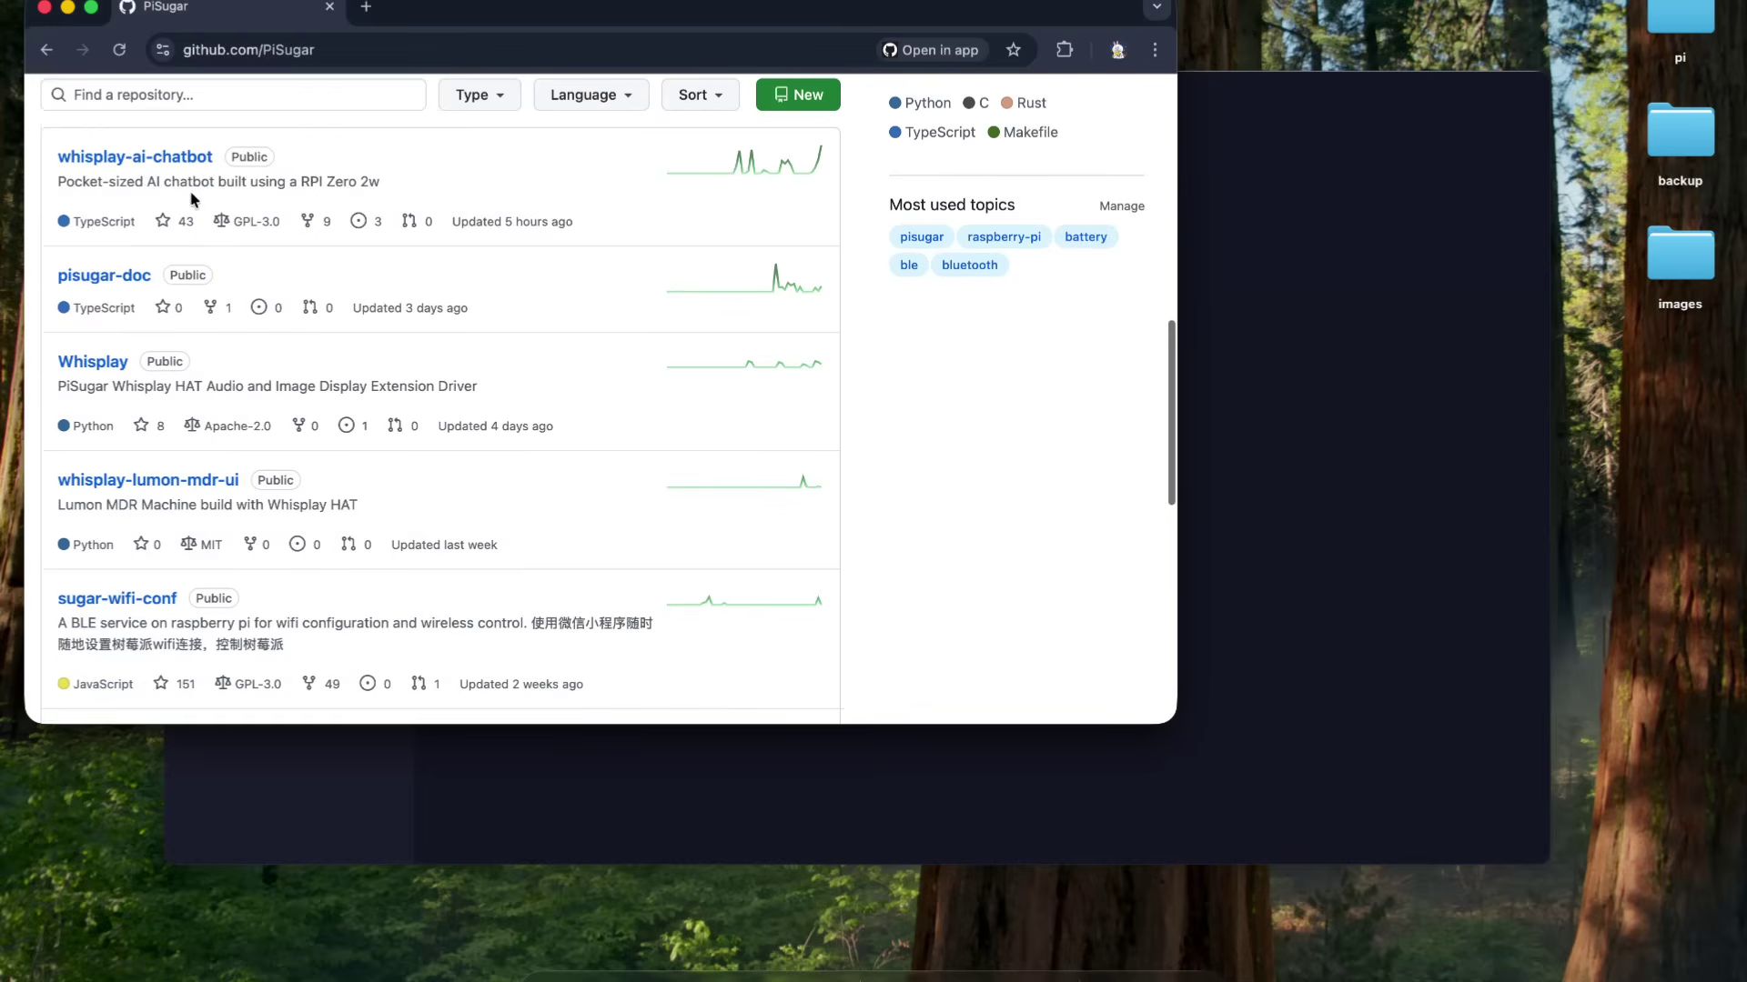
pyautogui.click(173, 156)
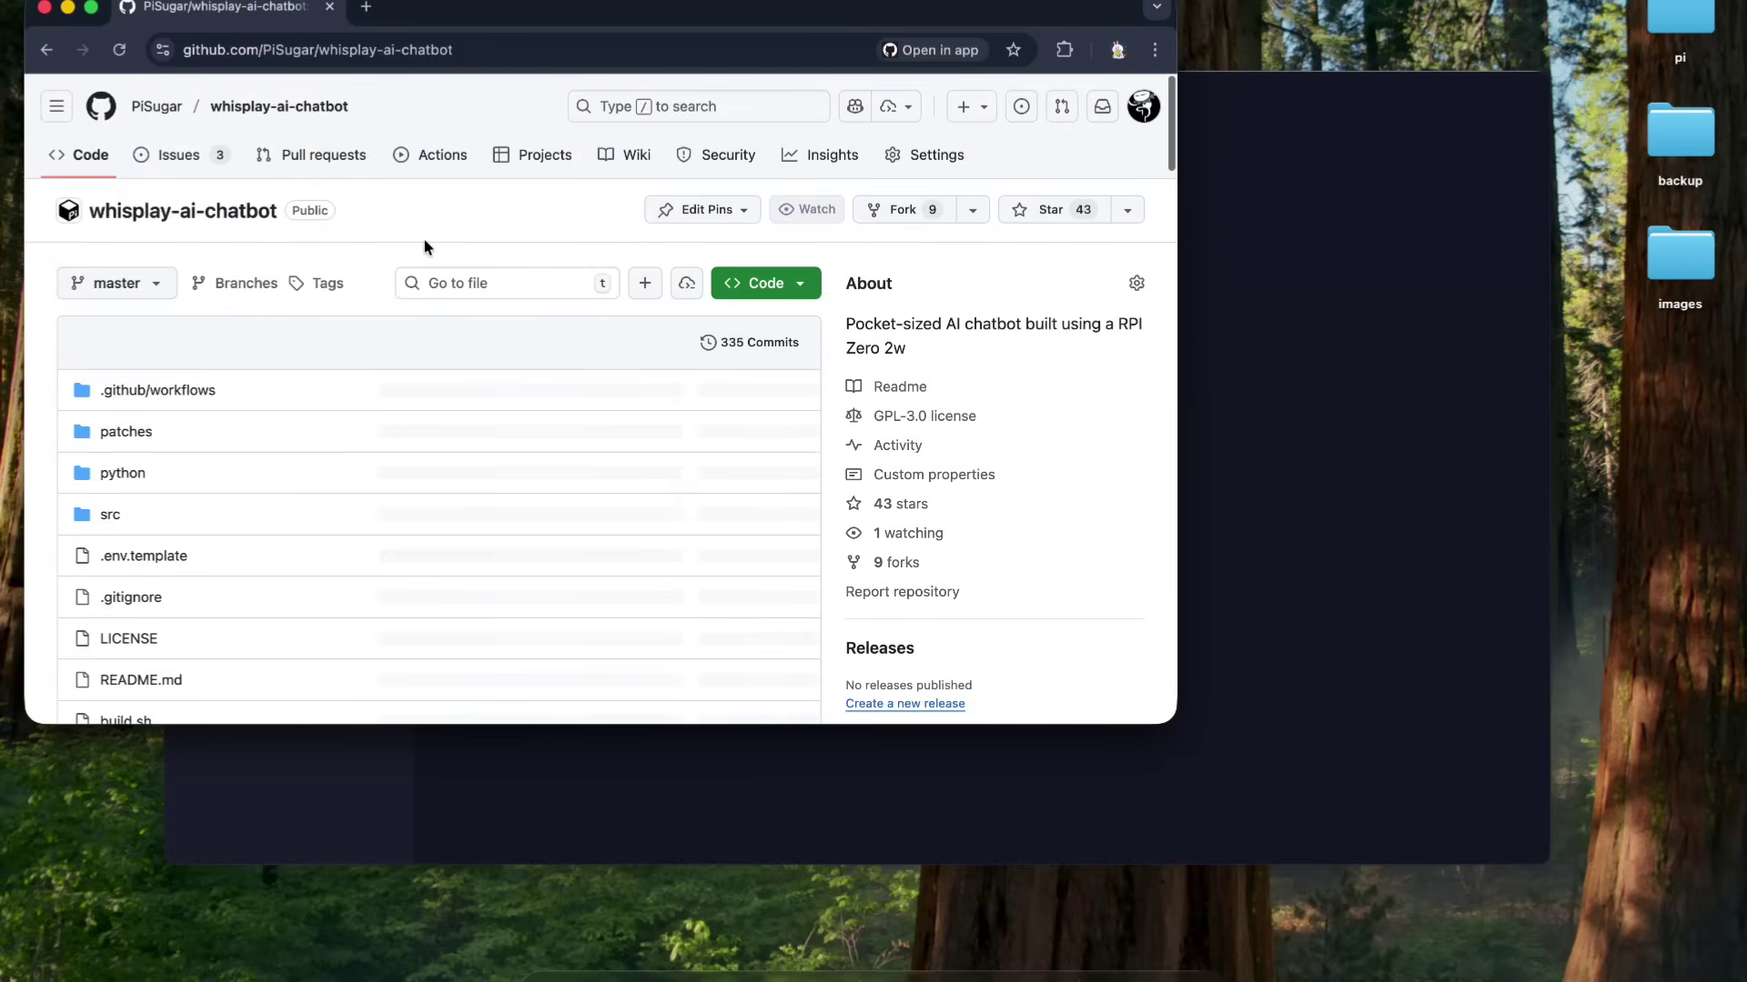
pyautogui.scroll(-10, 423, 238)
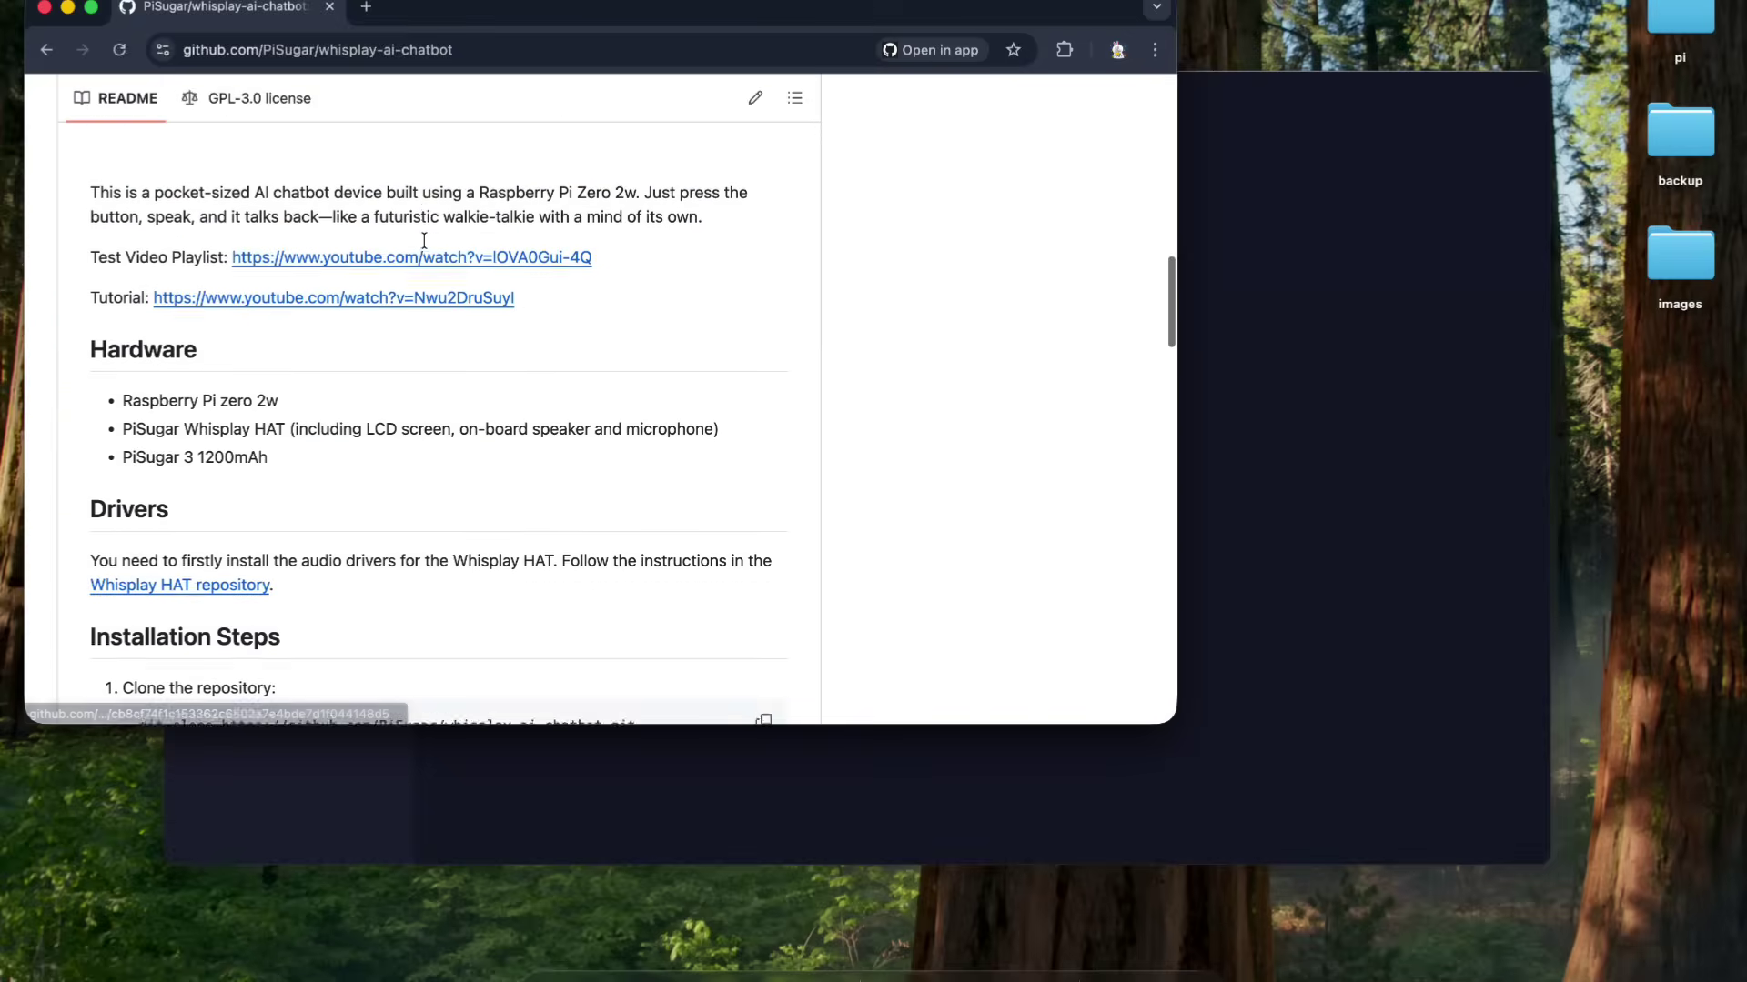
pyautogui.scroll(15, 429, 237)
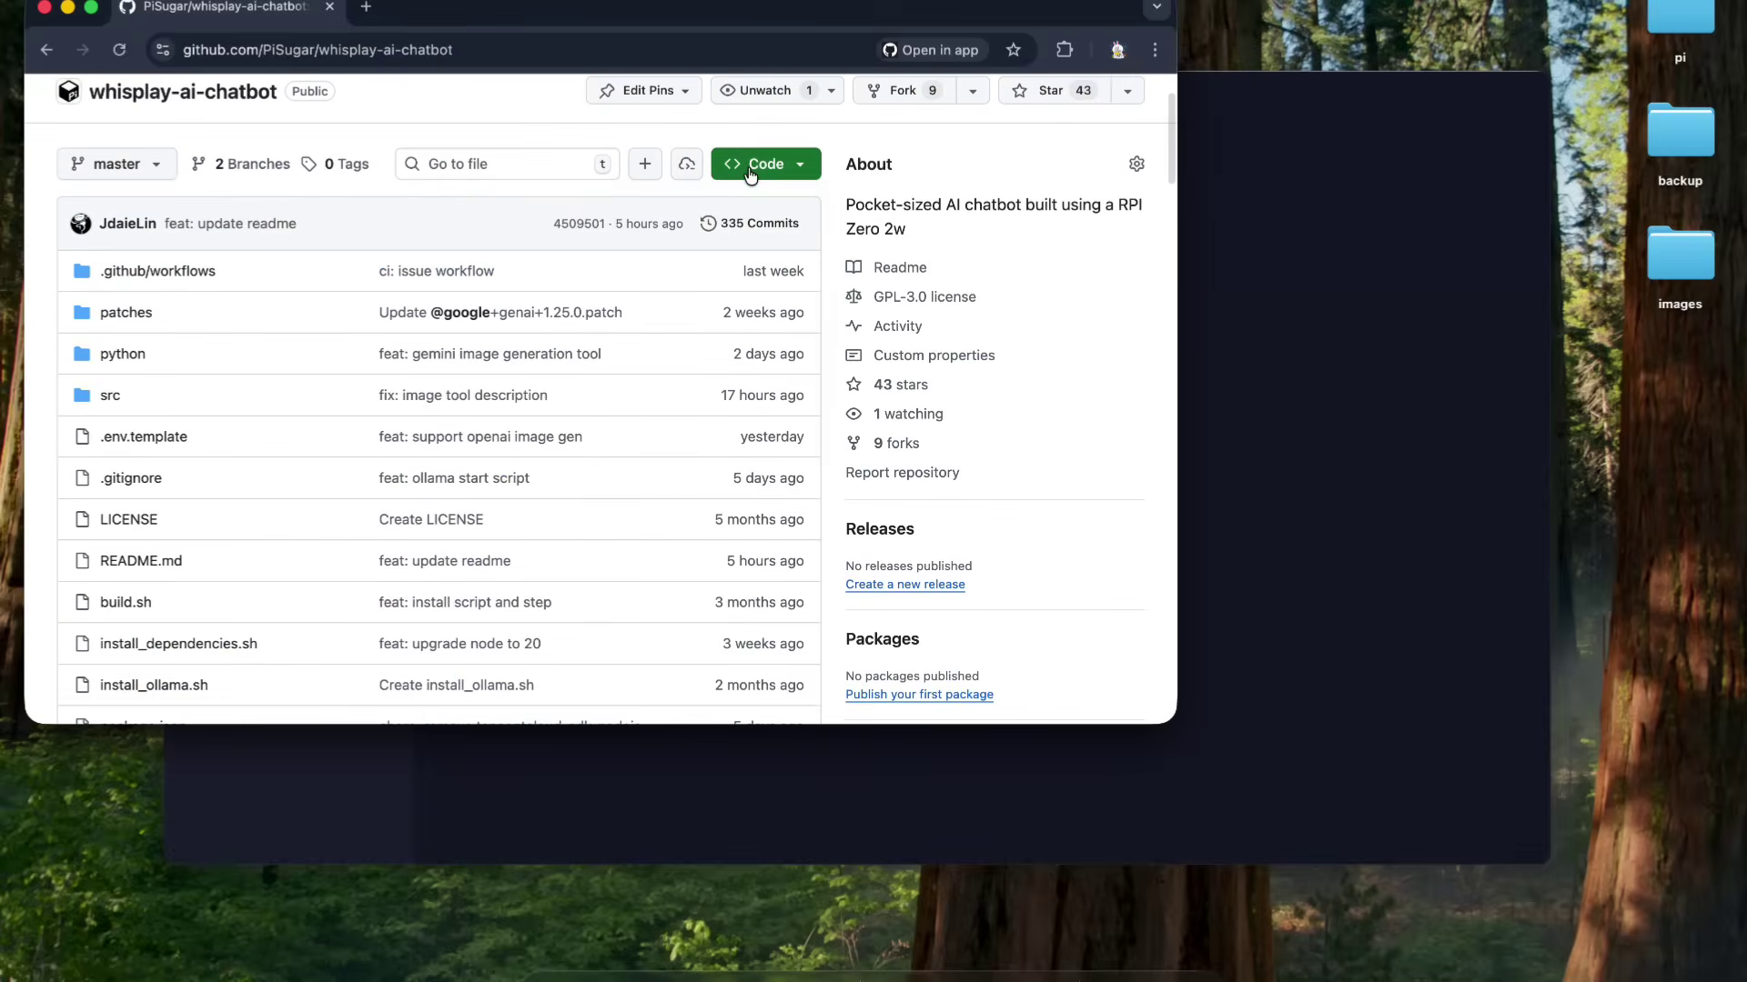
# - Copy the HTTPS clone URL and run git clone with it on the Pi
pyautogui.click(750, 173)
pyautogui.click(791, 343)
pyautogui.click(1380, 358)
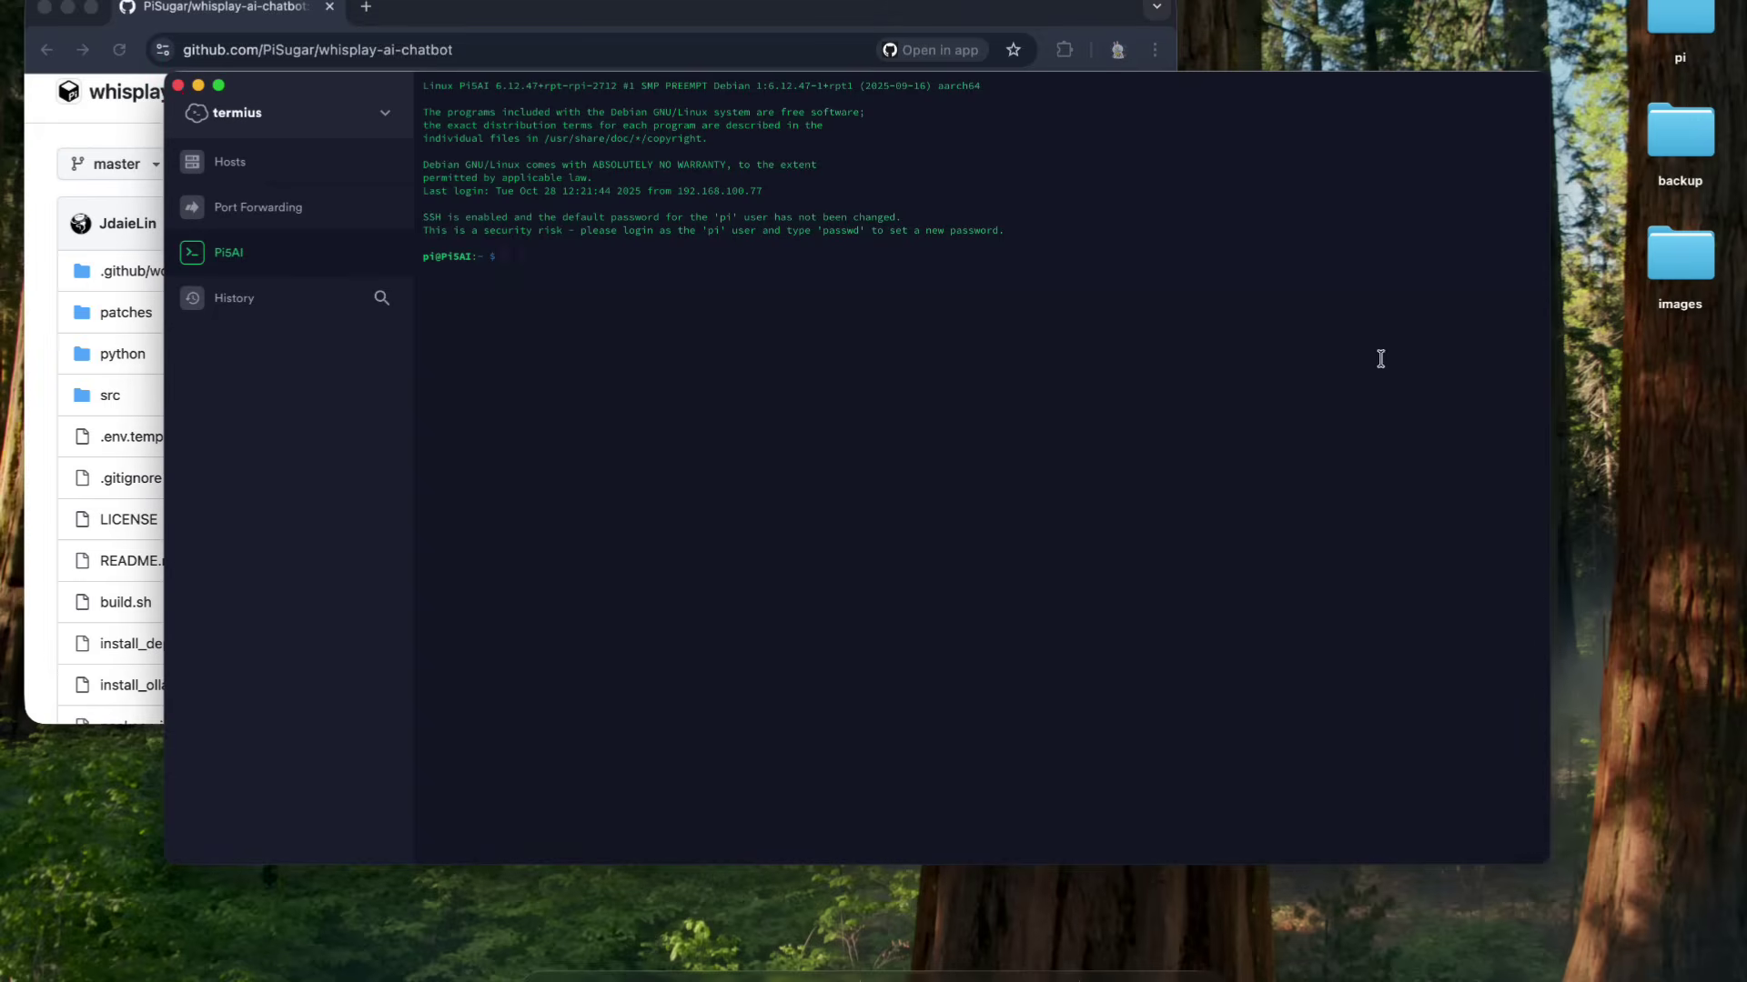
pyautogui.write('git clone')
pyautogui.press('super+v')
pyautogui.press('Return')
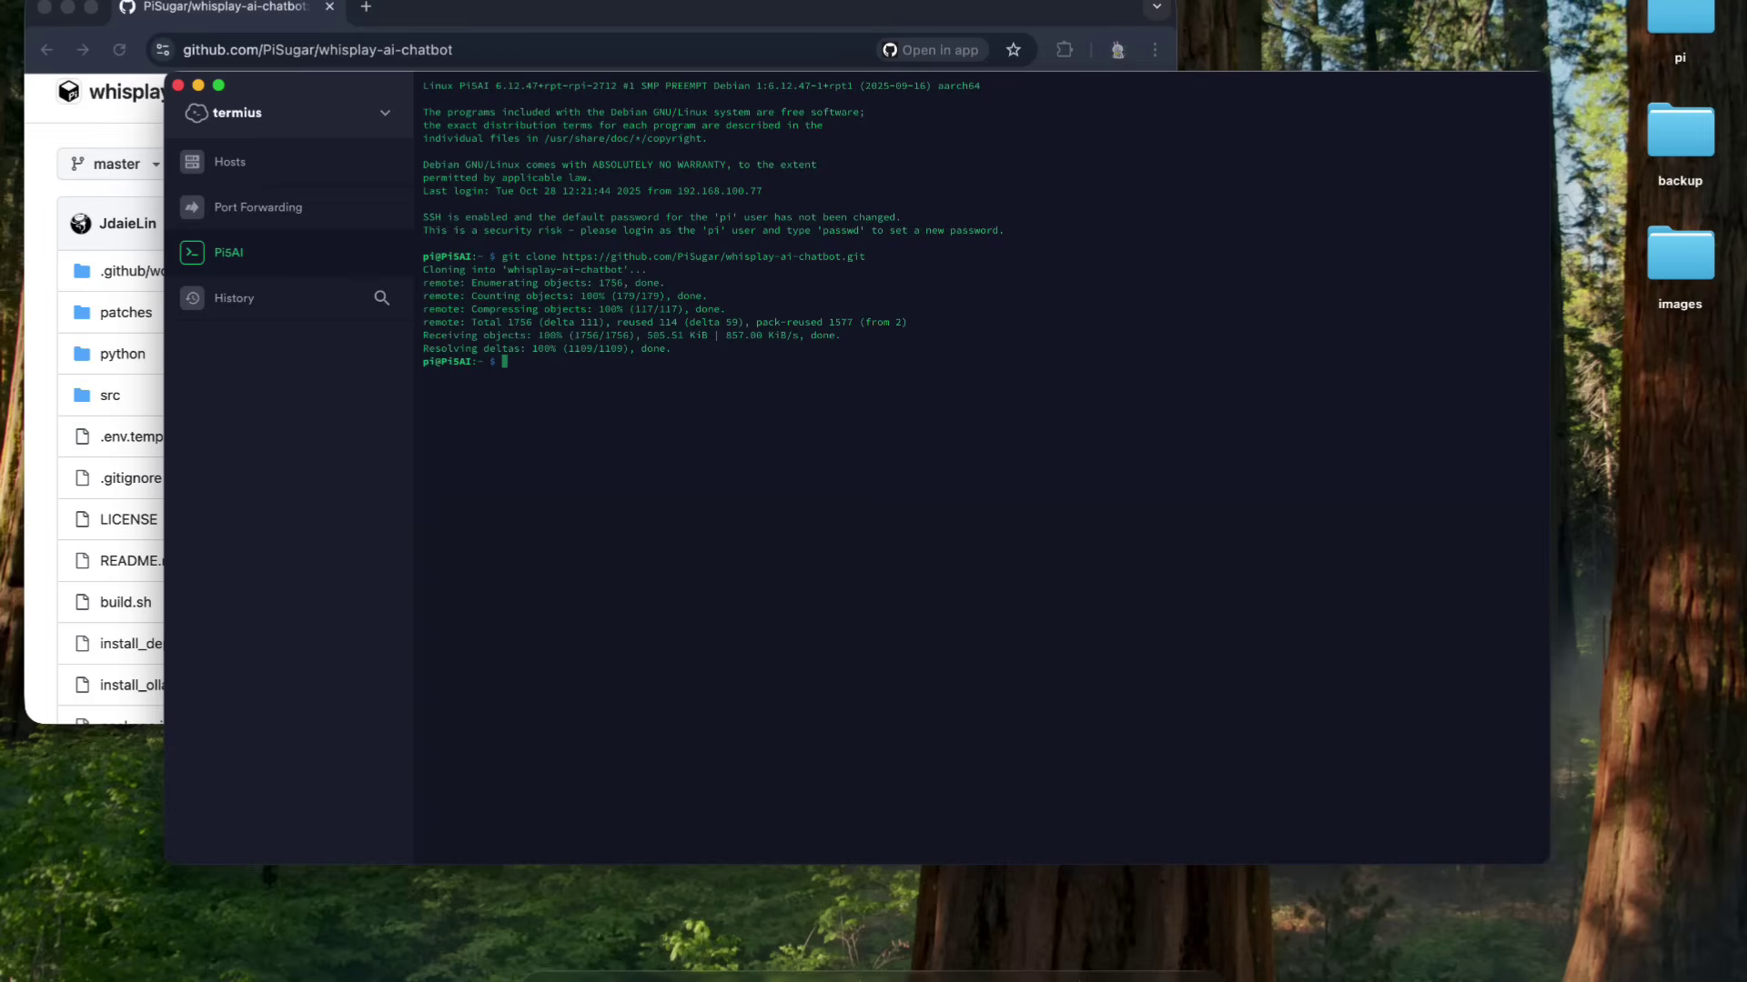
# - List the home folder and cd into whisplay-ai-chatbot
pyautogui.write('ls')
pyautogui.press('Return')
pyautogui.write('cd w')
pyautogui.press('Tab')
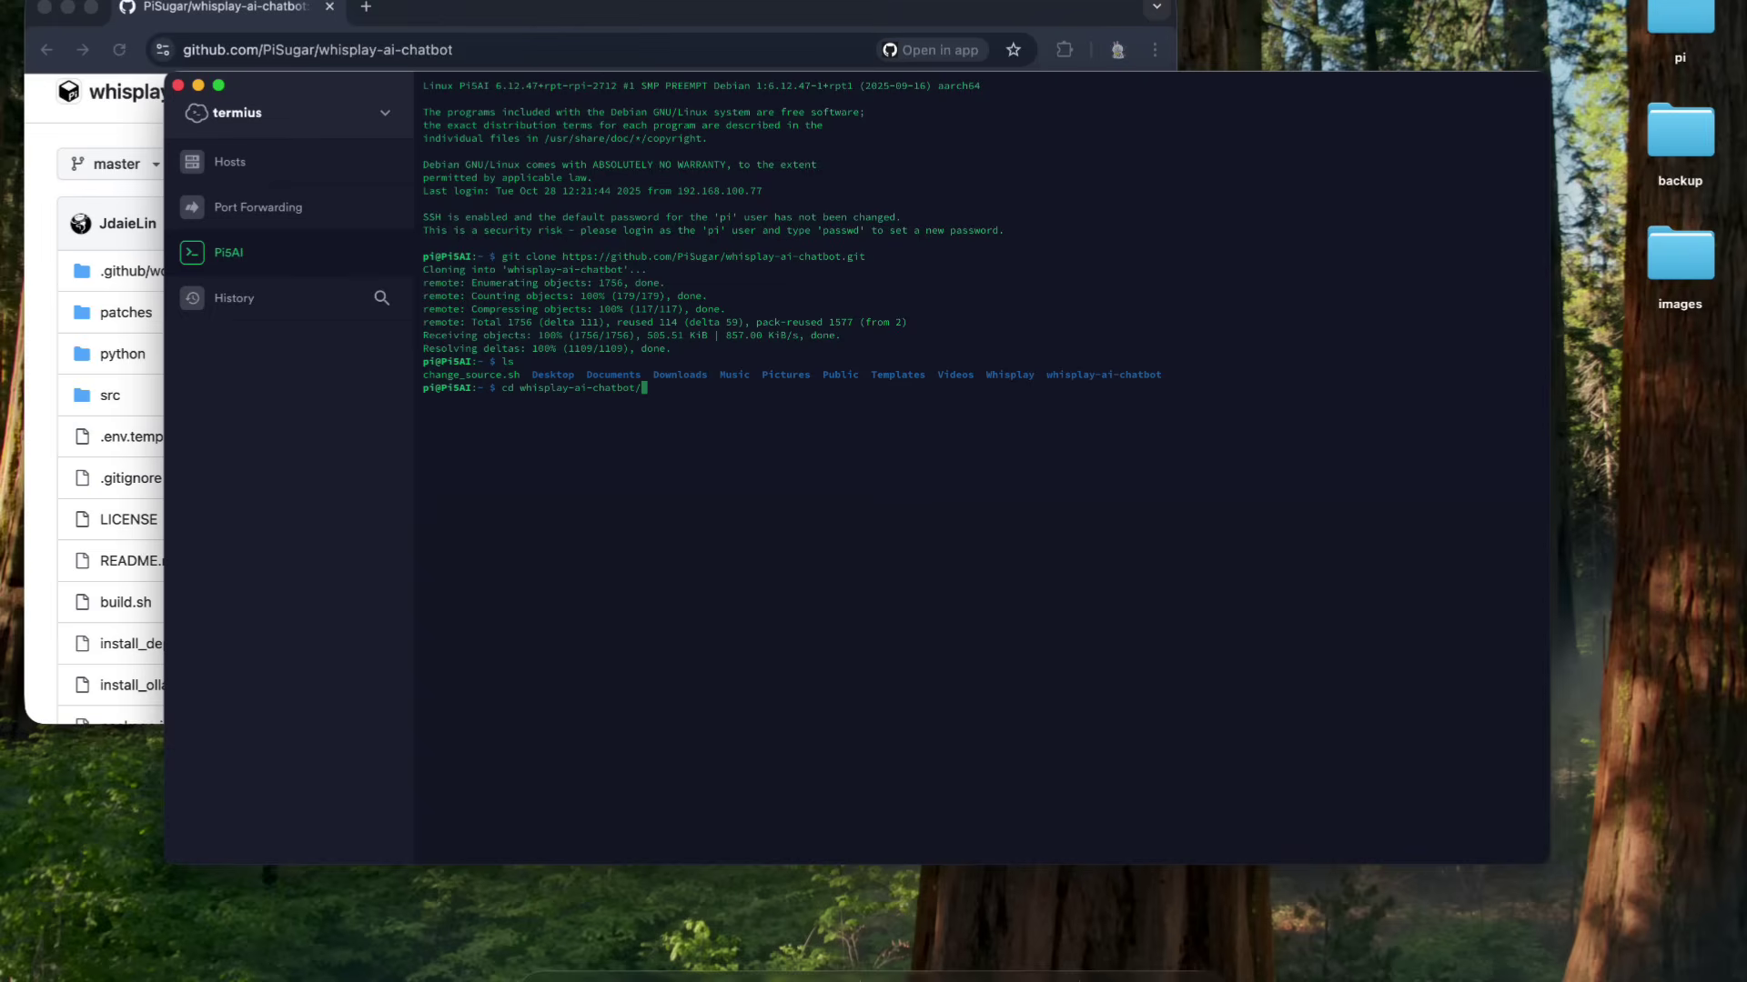
pyautogui.press('Return')
pyautogui.press('super+Tab')
# - Run the README's install-dependencies commands (Node.js 20, yarn, packages) in the Pi terminal
pyautogui.click(484, 133)
pyautogui.scroll(-3, 486, 123)
pyautogui.scroll(-15, 486, 123)
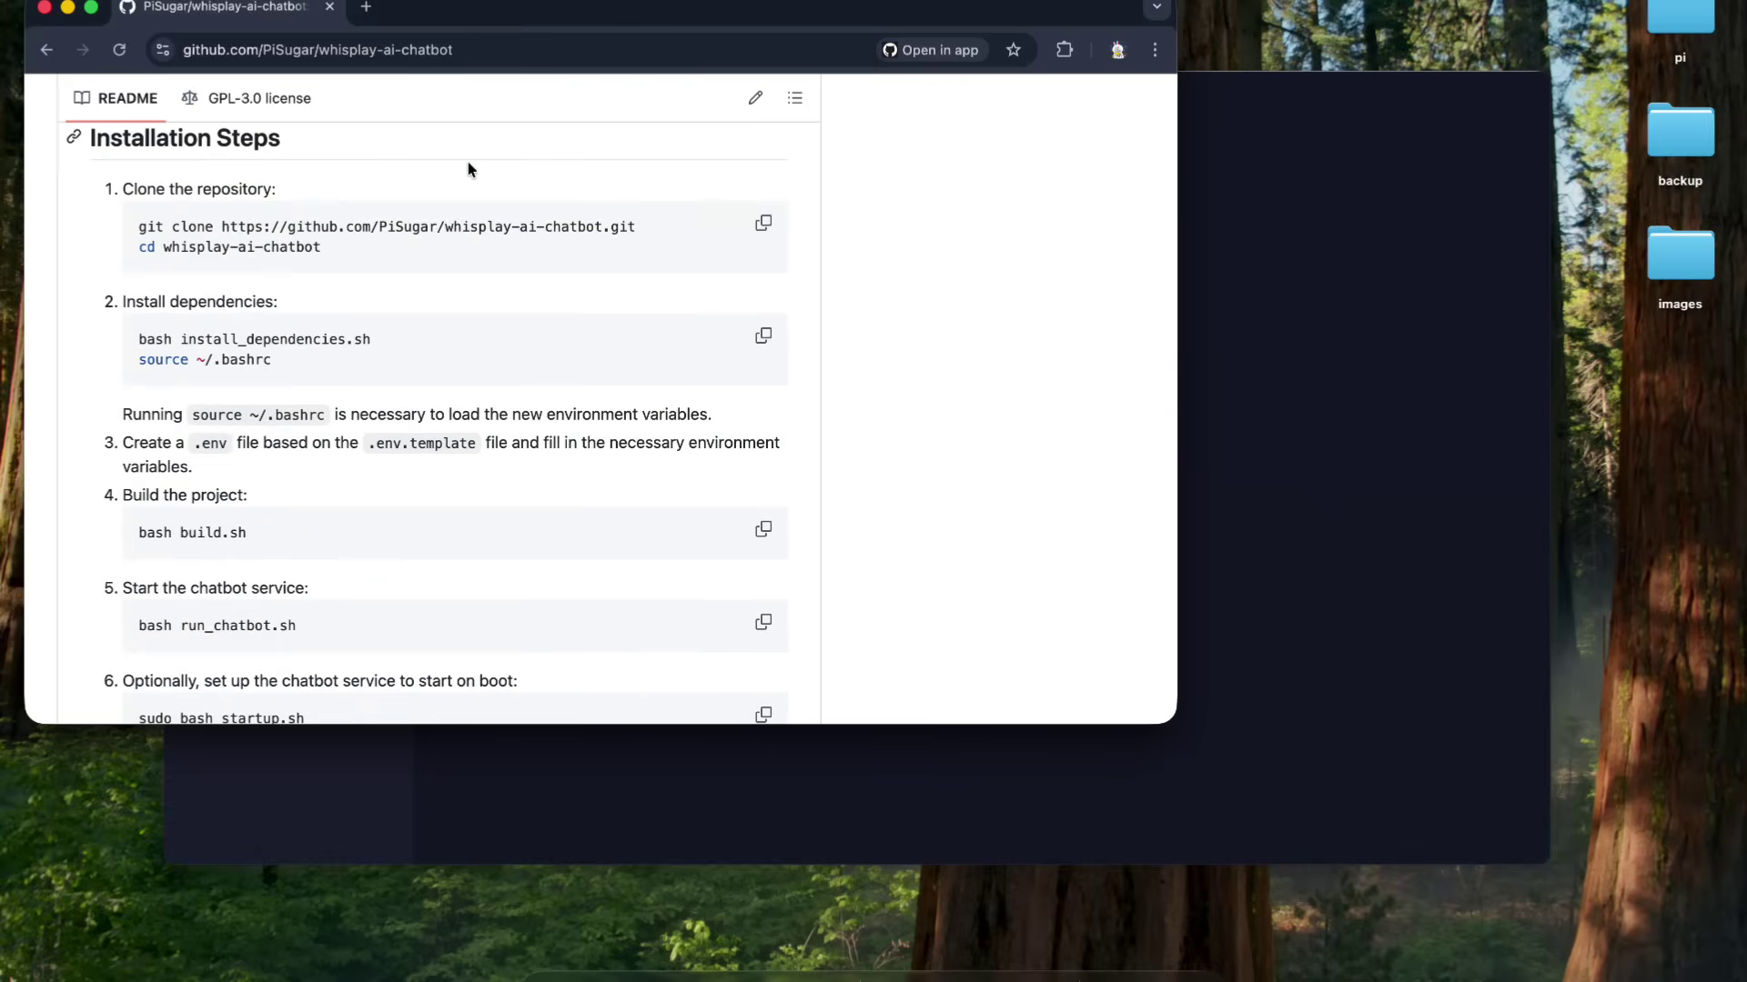
pyautogui.click(754, 351)
pyautogui.click(1215, 334)
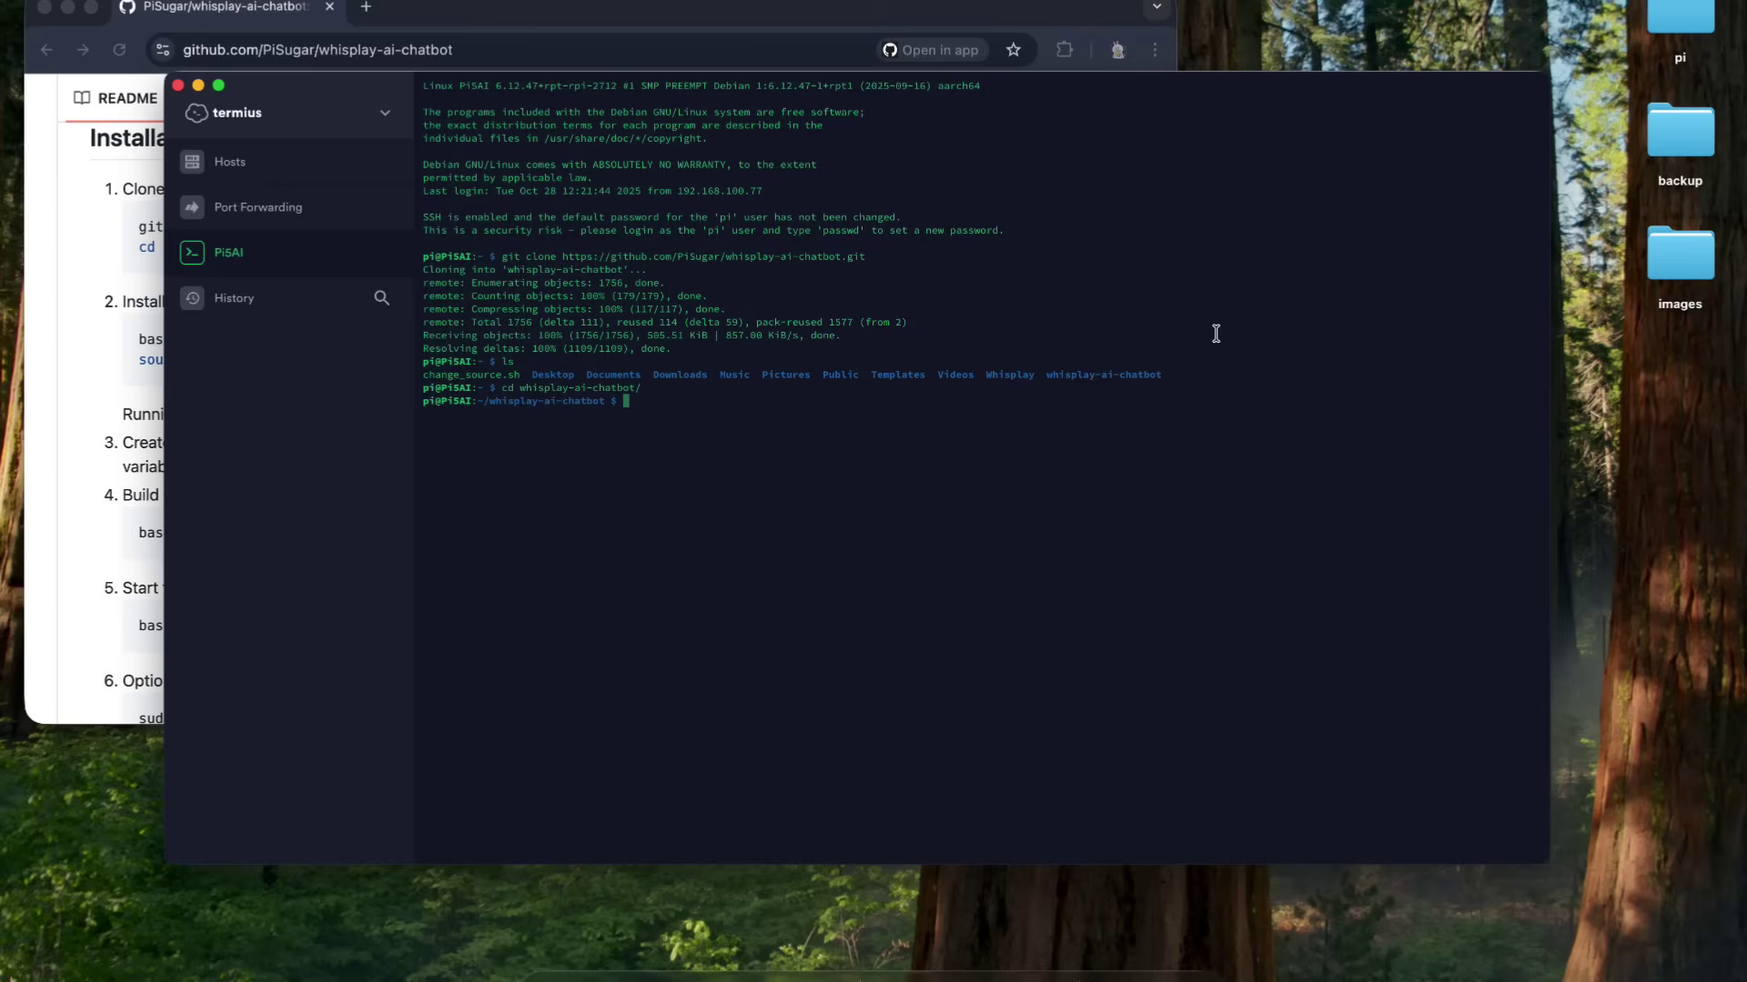
pyautogui.press('super+v')
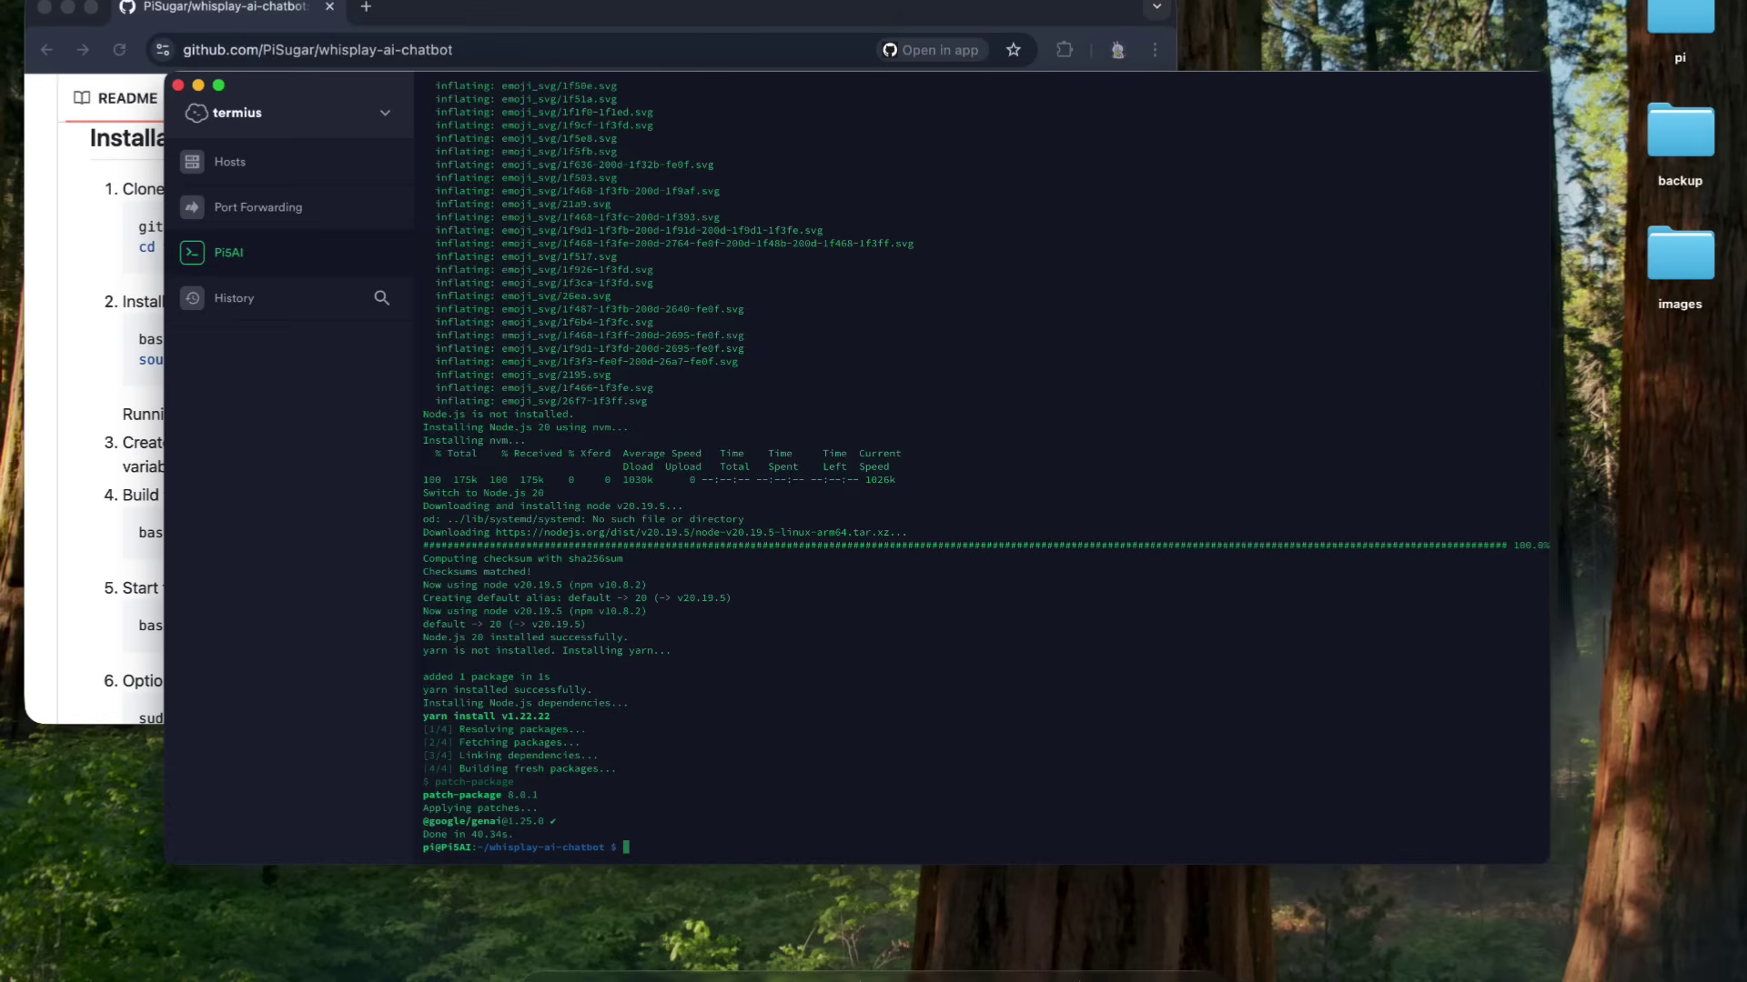
pyautogui.click(74, 527)
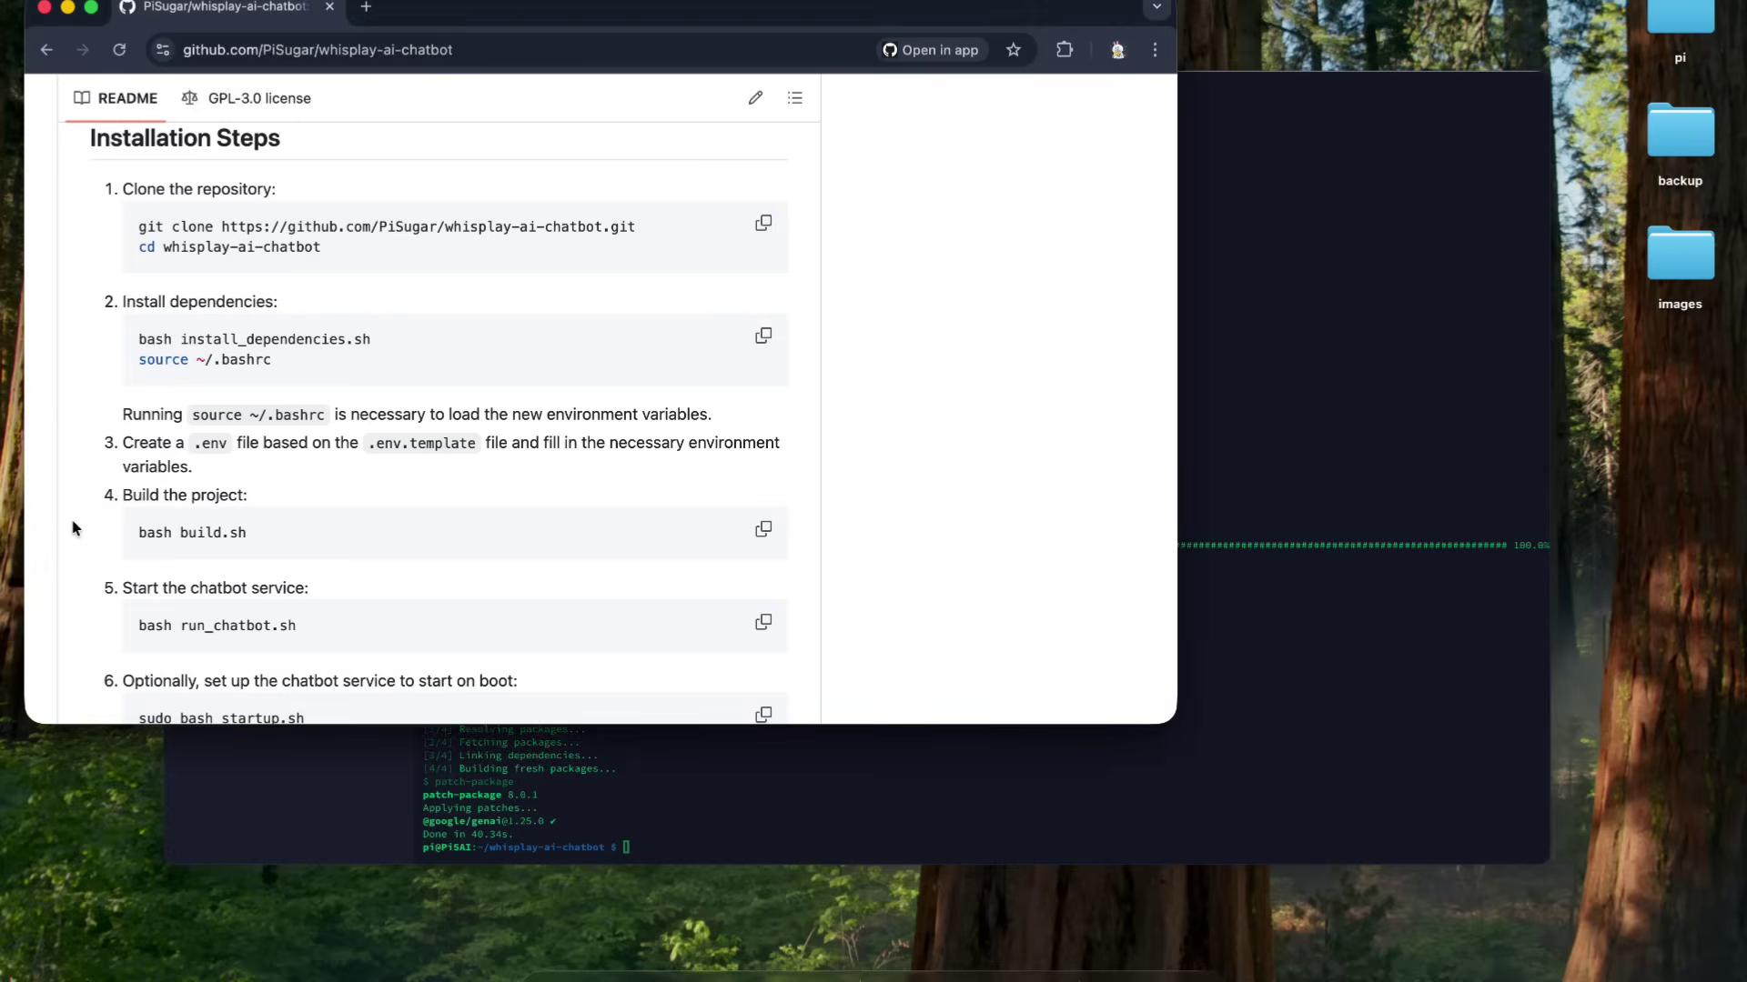
pyautogui.click(1304, 428)
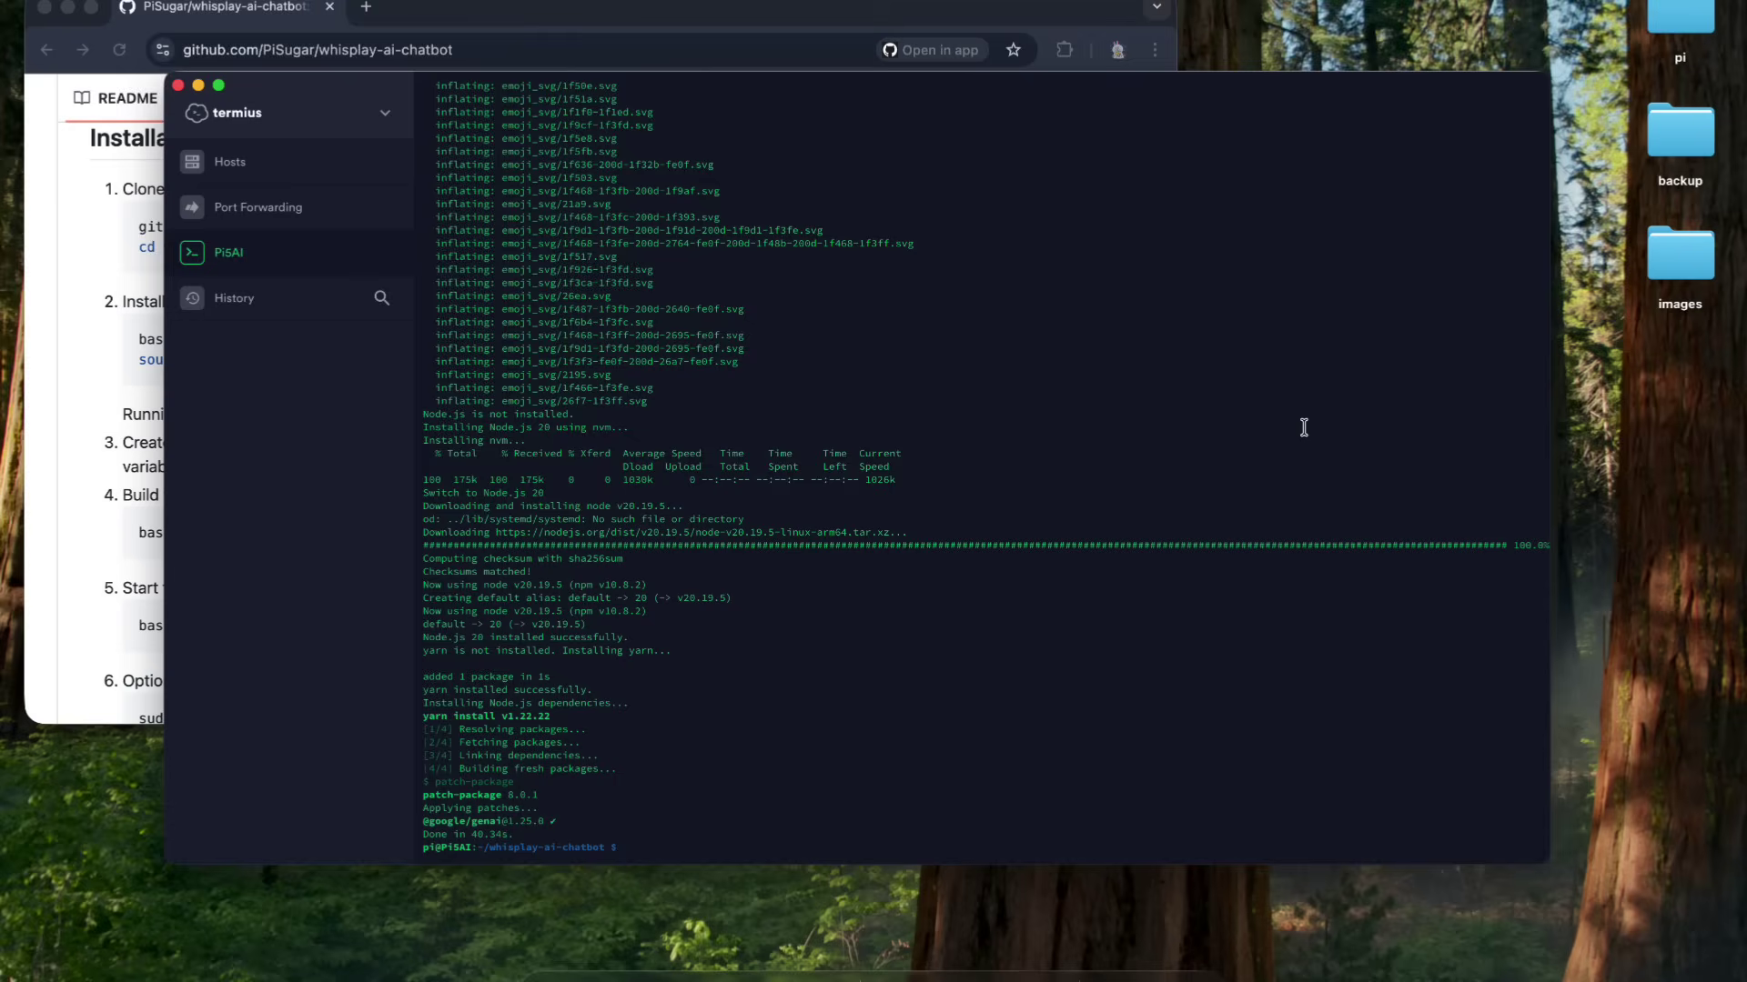
pyautogui.write('c')
# - Copy .env.template to .env and open it in nano
pyautogui.press('Tab')
pyautogui.write('.env')
pyautogui.press('Return')
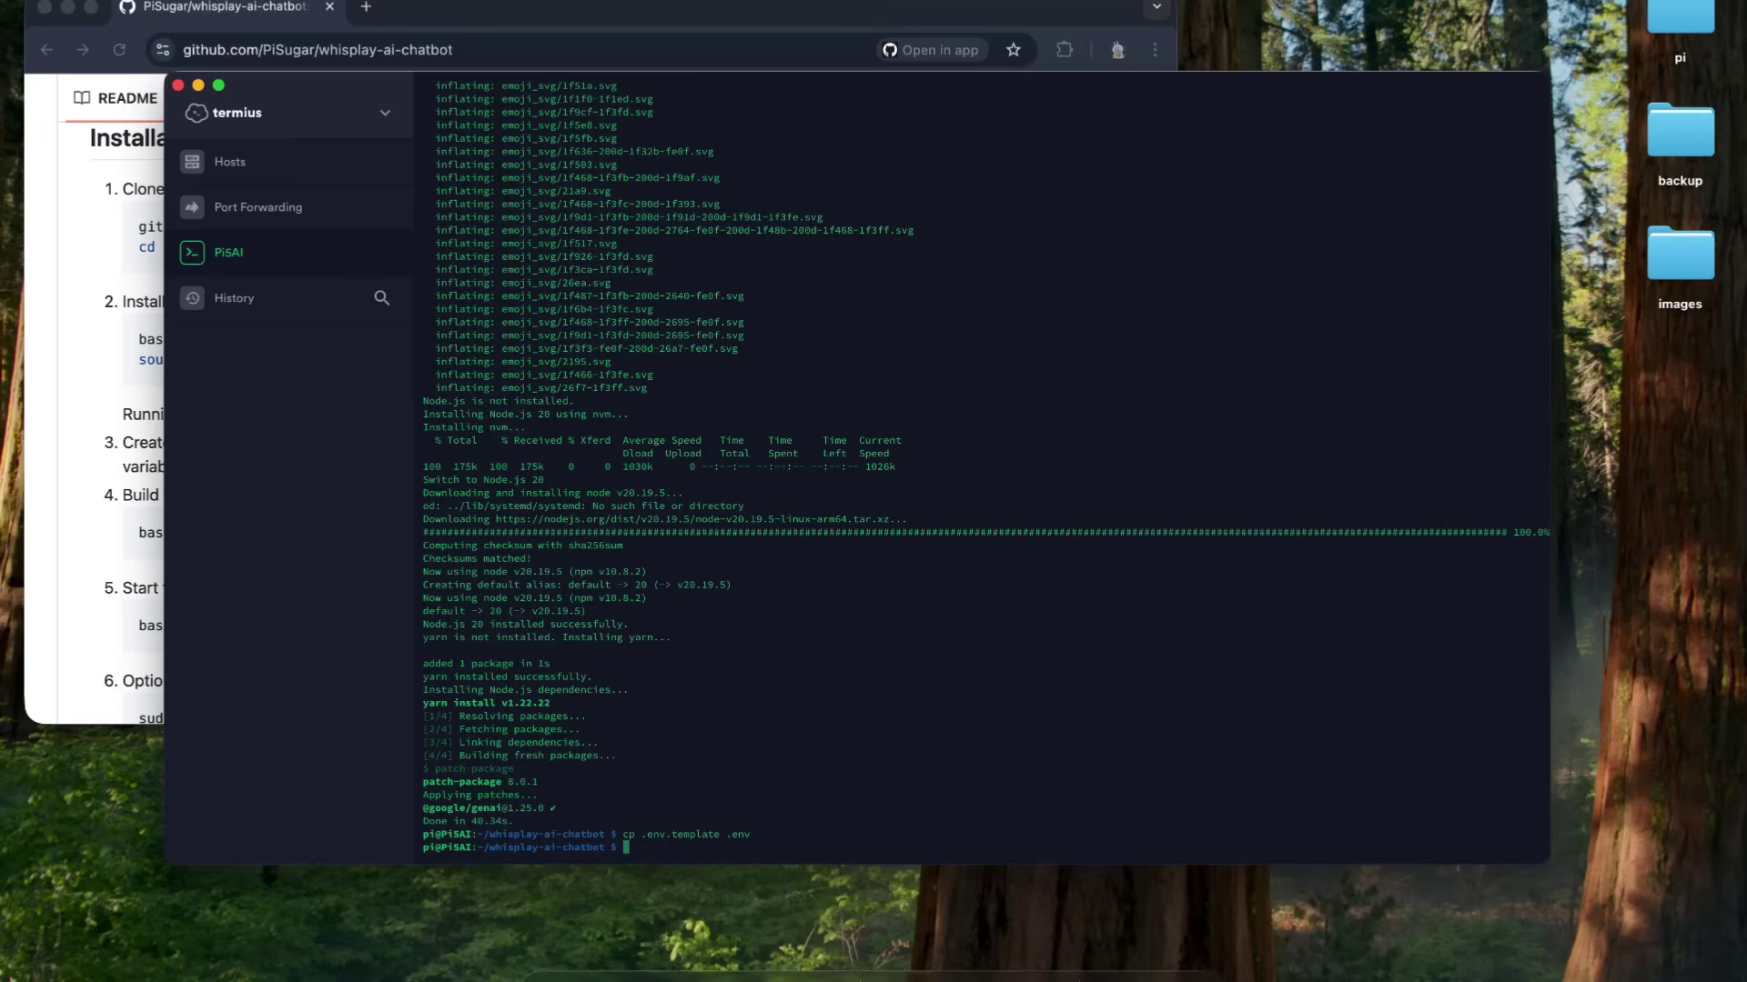
pyautogui.write('nano .env')
pyautogui.press('Return')
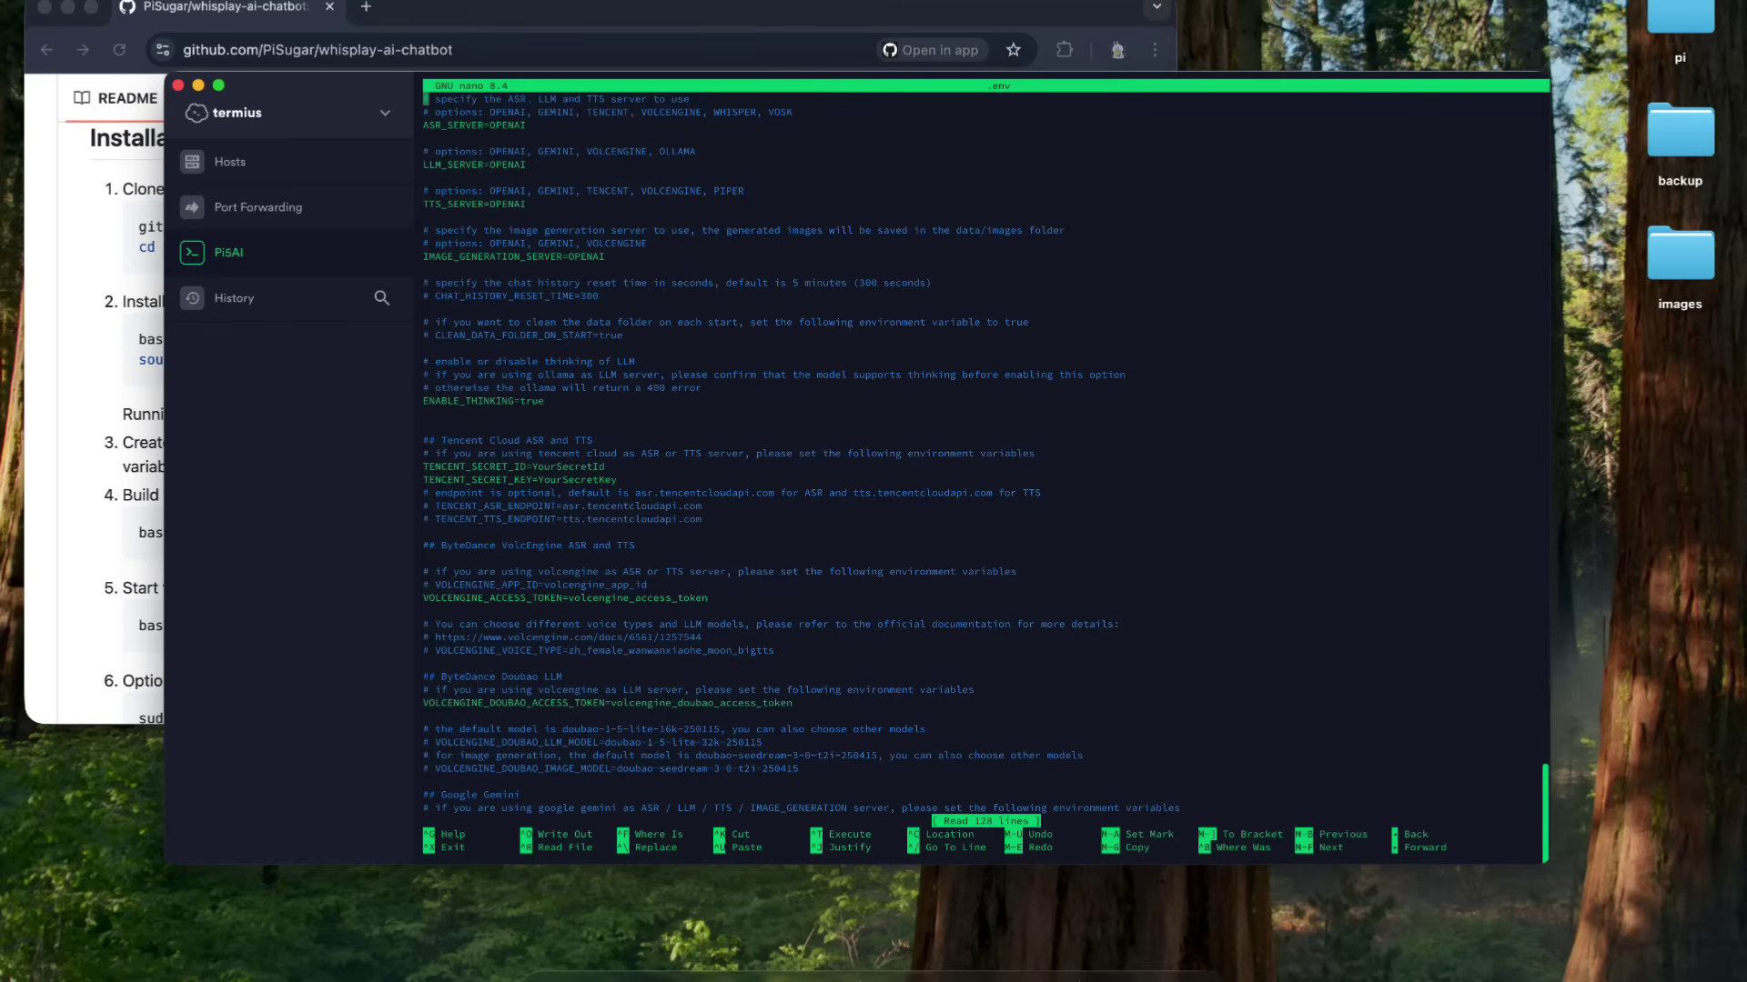
# - Set ASR_SERVER to WHISPER, LLM_SERVER to OLLAMA and TTS_SERVER to PIPER
pyautogui.press('Up')
pyautogui.press('Up')
pyautogui.press('Up')
pyautogui.press('Up')
pyautogui.press('Up')
pyautogui.press('End')
pyautogui.press('BackSpace')
pyautogui.press('BackSpace')
pyautogui.press('BackSpace')
pyautogui.press('BackSpace')
pyautogui.press('BackSpace')
pyautogui.press('BackSpace')
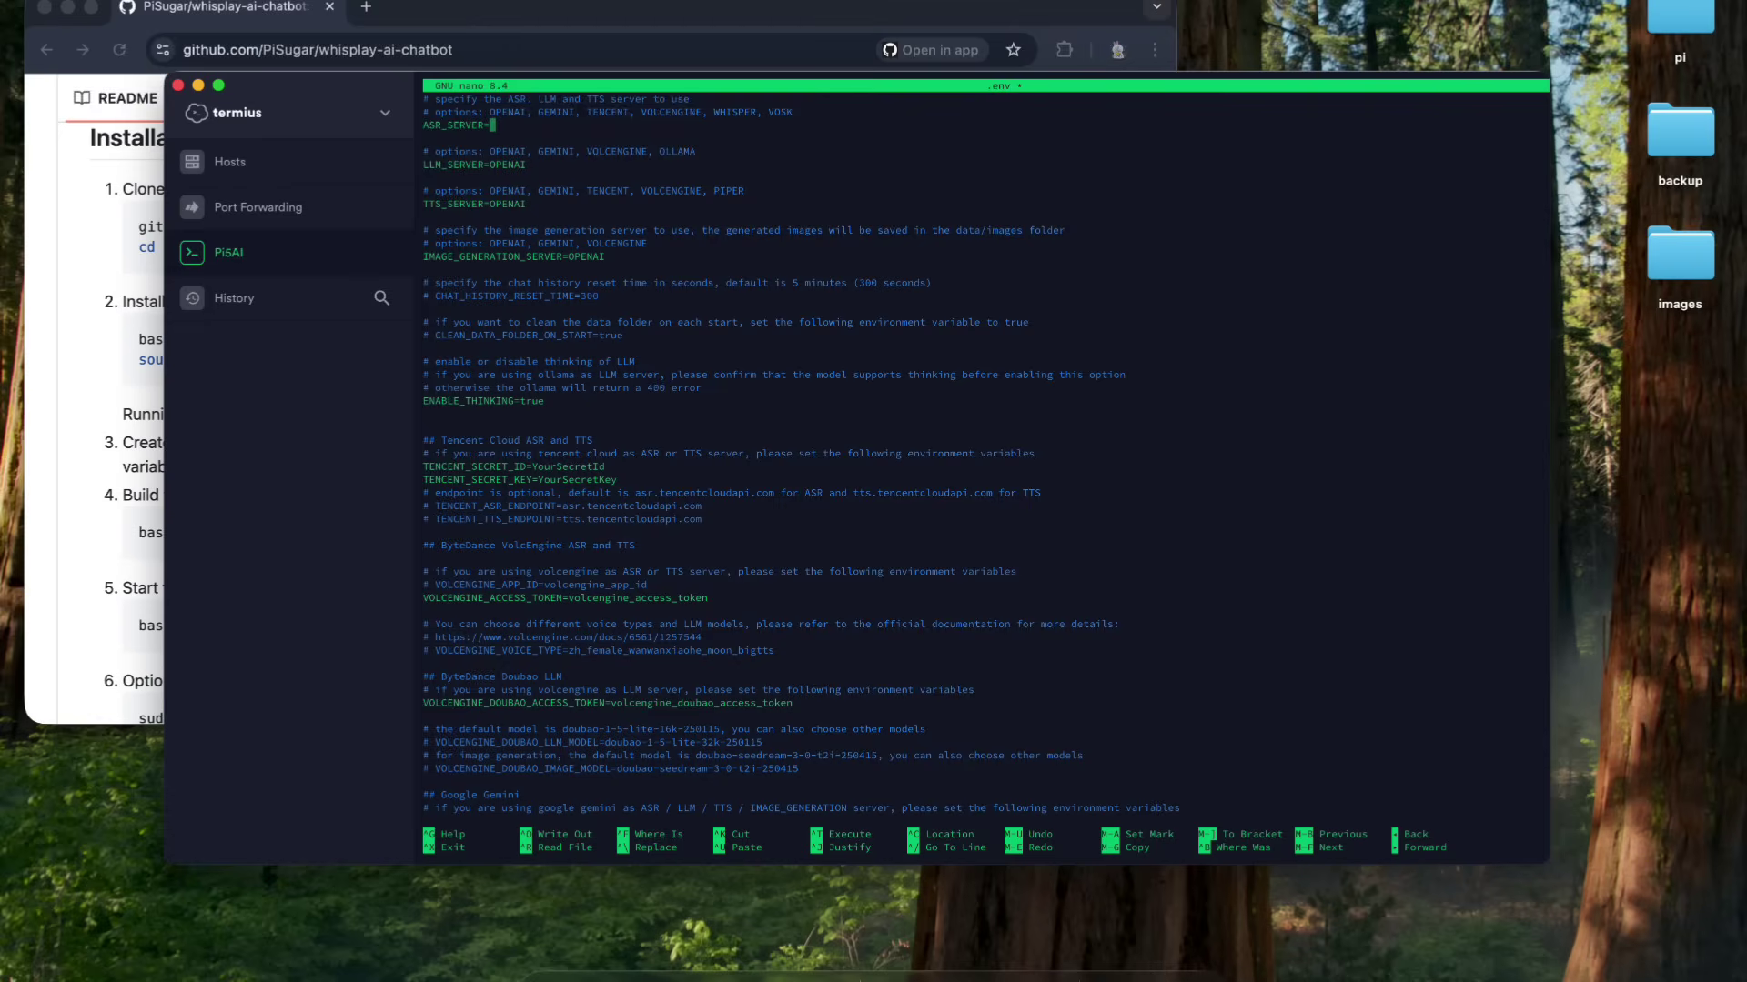
pyautogui.write('WHISPER')
pyautogui.press('Down')
pyautogui.press('BackSpace')
pyautogui.press('BackSpace')
pyautogui.press('BackSpace')
pyautogui.press('BackSpace')
pyautogui.press('BackSpace')
pyautogui.press('BackSpace')
pyautogui.write('OLLAMA')
pyautogui.press('Down')
pyautogui.press('BackSpace')
pyautogui.press('BackSpace')
pyautogui.press('BackSpace')
pyautogui.press('BackSpace')
pyautogui.press('BackSpace')
pyautogui.press('BackSpace')
pyautogui.write('PIPER')
# - Comment out IMAGE_GENERATION_SERVER and set ENABLE_THINKING to false
pyautogui.press('Up')
pyautogui.press('Left')
pyautogui.press('Left')
pyautogui.press('Left')
pyautogui.press('Left')
pyautogui.press('Left')
pyautogui.press('Left')
pyautogui.press('Left')
pyautogui.press('Left')
pyautogui.press('Left')
pyautogui.press('Left')
pyautogui.press('Left')
pyautogui.press('Left')
pyautogui.press('Left')
pyautogui.press('Left')
pyautogui.press('Left')
pyautogui.write('#')
pyautogui.press('Down')
pyautogui.press('Down')
pyautogui.press('Down')
pyautogui.press('Down')
pyautogui.press('Down')
pyautogui.press('Down')
pyautogui.press('Down')
pyautogui.press('Down')
pyautogui.press('Down')
pyautogui.press('Down')
pyautogui.press('Down')
pyautogui.press('End')
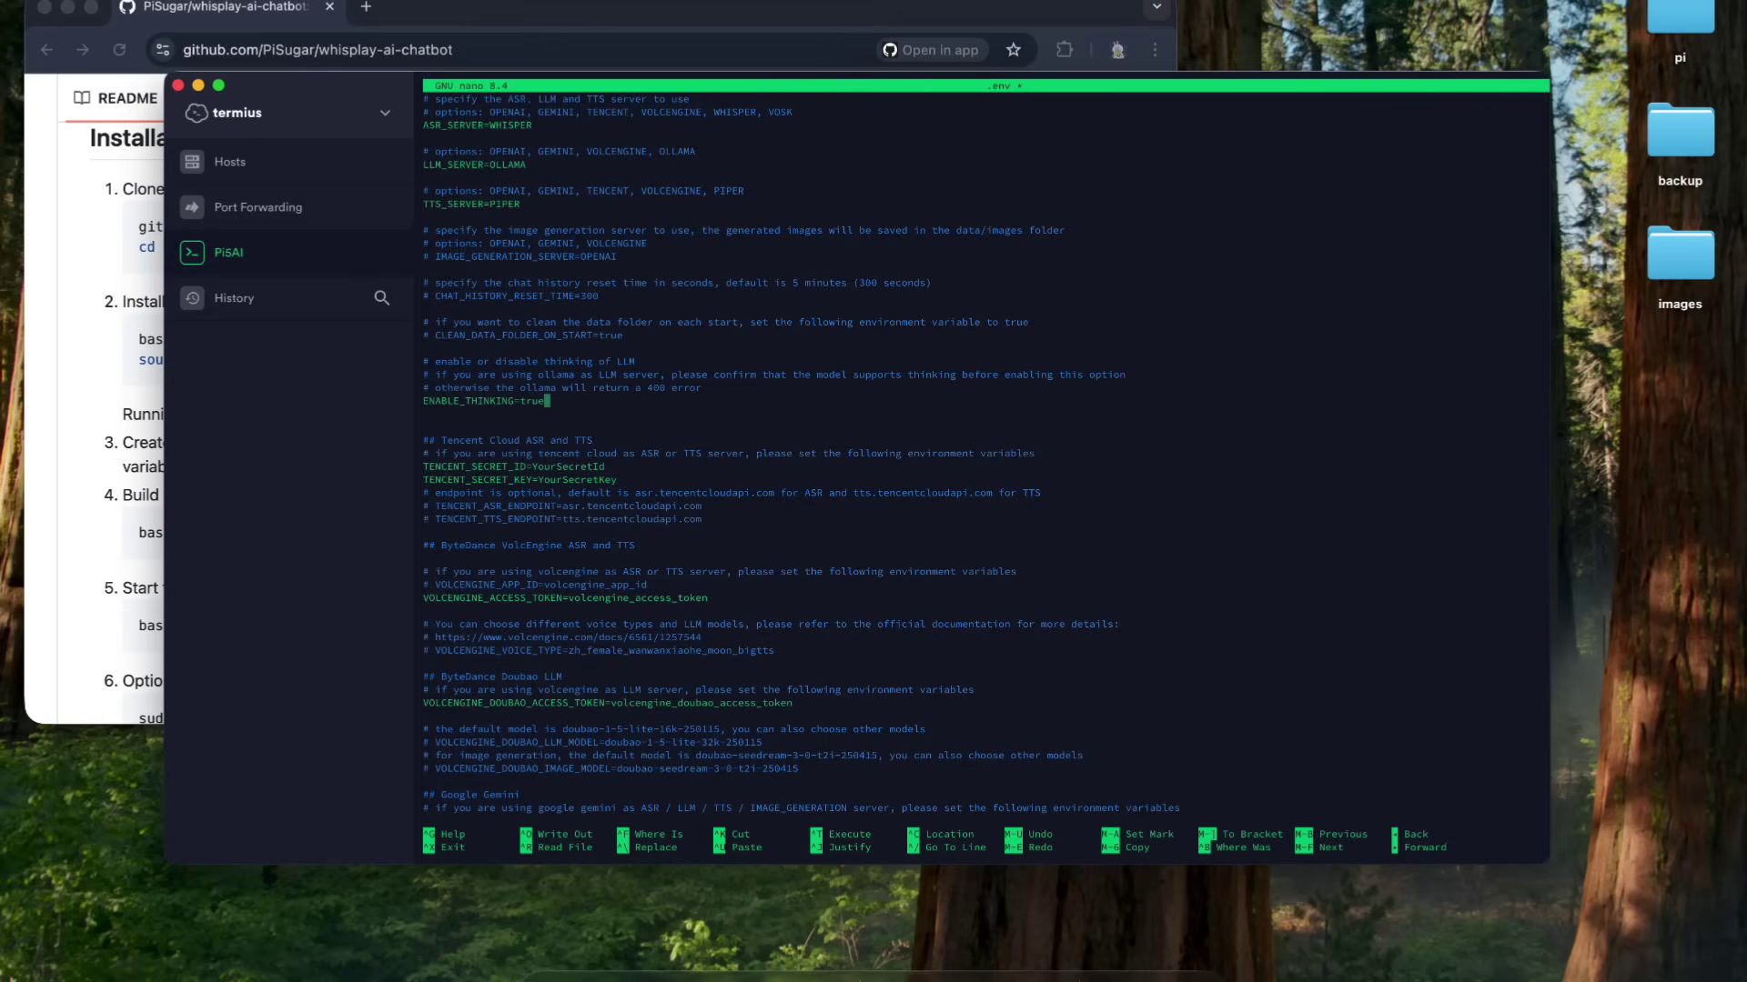
pyautogui.press('BackSpace')
pyautogui.press('BackSpace')
pyautogui.press('BackSpace')
pyautogui.write('fals')
# - Uncomment OLLAMA_MODEL as qwen3:1.7b and uncomment SERVE_OLLAMA=true
pyautogui.press('Down')
pyautogui.press('Down')
pyautogui.press('Down')
pyautogui.press('Down')
pyautogui.press('Down')
pyautogui.press('Down')
pyautogui.press('Down')
pyautogui.press('Down')
pyautogui.press('Down')
pyautogui.press('Down')
pyautogui.press('Down')
pyautogui.press('Down')
pyautogui.press('Down')
pyautogui.press('Down')
pyautogui.press('Down')
pyautogui.press('Down')
pyautogui.press('Down')
pyautogui.press('Down')
pyautogui.press('Down')
pyautogui.press('Down')
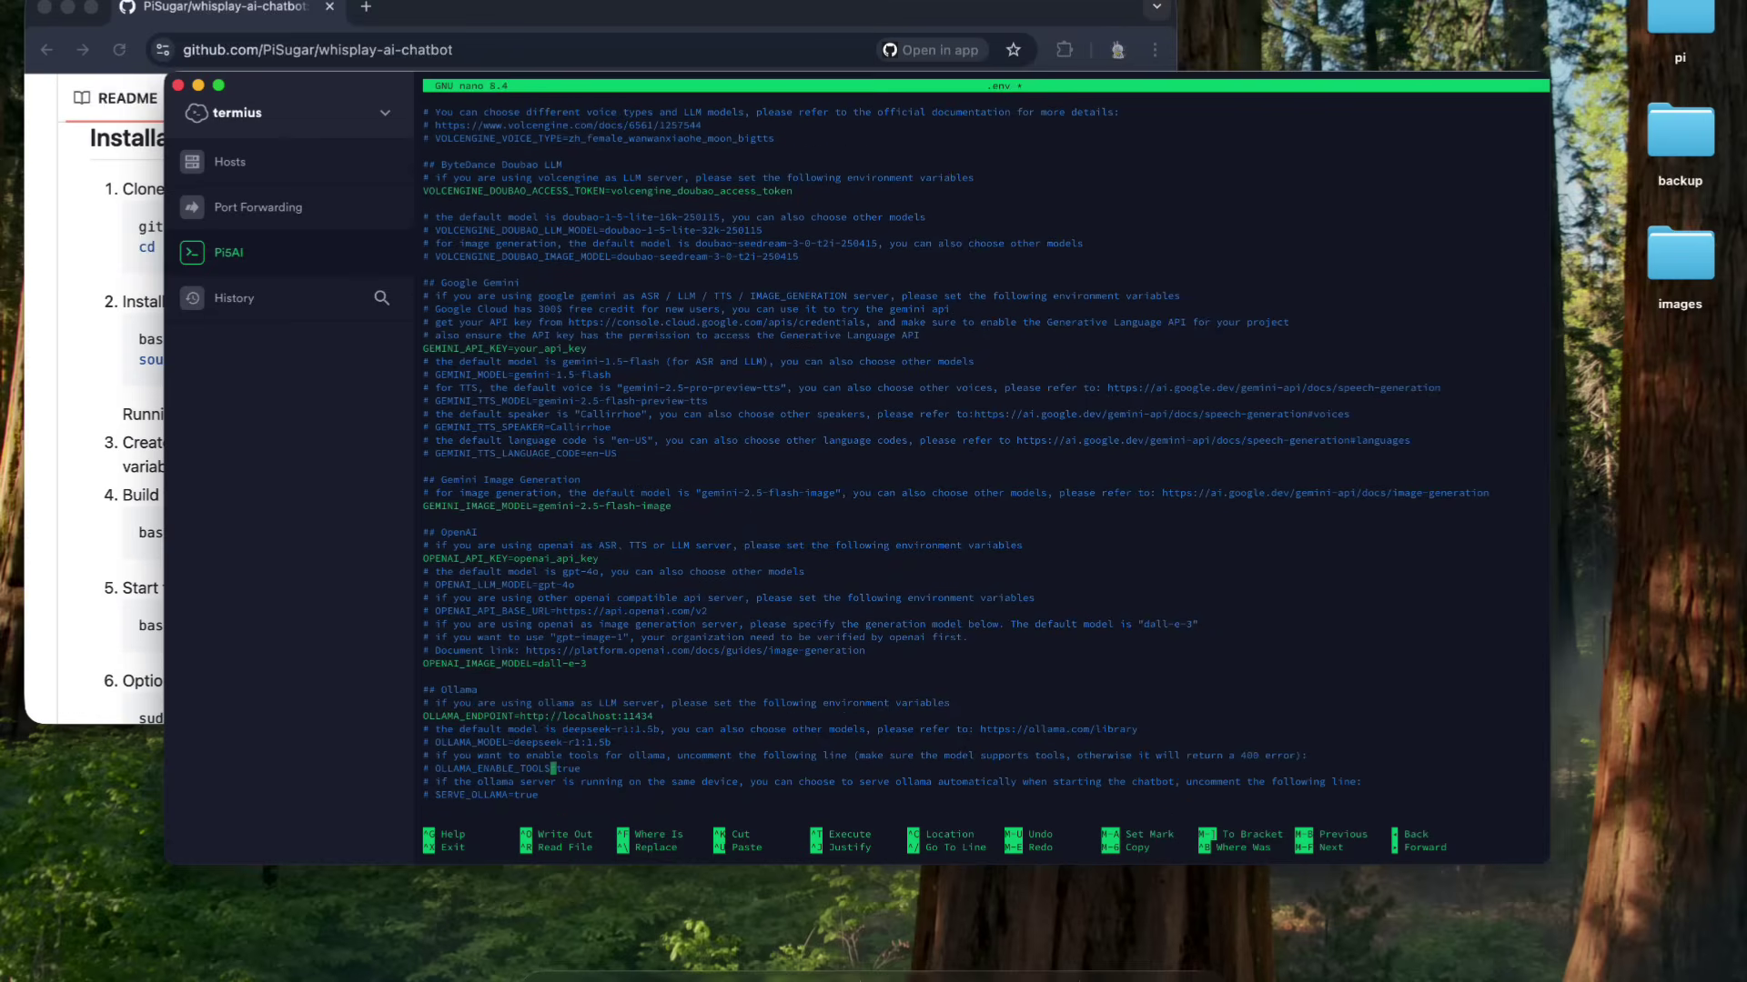
pyautogui.press('Up')
pyautogui.press('Home')
pyautogui.press('Delete')
pyautogui.press('Delete')
pyautogui.press('Right')
pyautogui.press('Right')
pyautogui.press('Right')
pyautogui.press('Right')
pyautogui.press('Right')
pyautogui.press('Right')
pyautogui.press('Right')
pyautogui.press('Right')
pyautogui.press('Right')
pyautogui.press('Right')
pyautogui.press('Right')
pyautogui.press('Right')
pyautogui.press('Right')
pyautogui.press('Right')
pyautogui.press('Right')
pyautogui.press('Right')
pyautogui.press('Right')
pyautogui.press('Right')
pyautogui.press('Right')
pyautogui.press('Right')
pyautogui.press('BackSpace')
pyautogui.press('BackSpace')
pyautogui.press('BackSpace')
pyautogui.press('BackSpace')
pyautogui.press('BackSpace')
pyautogui.press('BackSpace')
pyautogui.press('BackSpace')
pyautogui.press('BackSpace')
pyautogui.press('BackSpace')
pyautogui.press('BackSpace')
pyautogui.press('BackSpace')
pyautogui.press('BackSpace')
pyautogui.press('BackSpace')
pyautogui.press('BackSpace')
pyautogui.write('qwen3:1.7b')
pyautogui.press('Down')
pyautogui.press('Left')
pyautogui.press('Left')
pyautogui.press('Left')
pyautogui.press('Left')
pyautogui.press('Left')
pyautogui.press('Left')
pyautogui.press('Left')
pyautogui.press('Left')
pyautogui.press('Left')
pyautogui.press('Left')
pyautogui.press('Left')
pyautogui.press('Left')
pyautogui.press('Left')
pyautogui.press('Left')
pyautogui.press('Left')
pyautogui.press('Left')
pyautogui.press('BackSpace')
pyautogui.press('BackSpace')
pyautogui.press('BackSpace')
pyautogui.press('BackSpace')
pyautogui.press('Return')
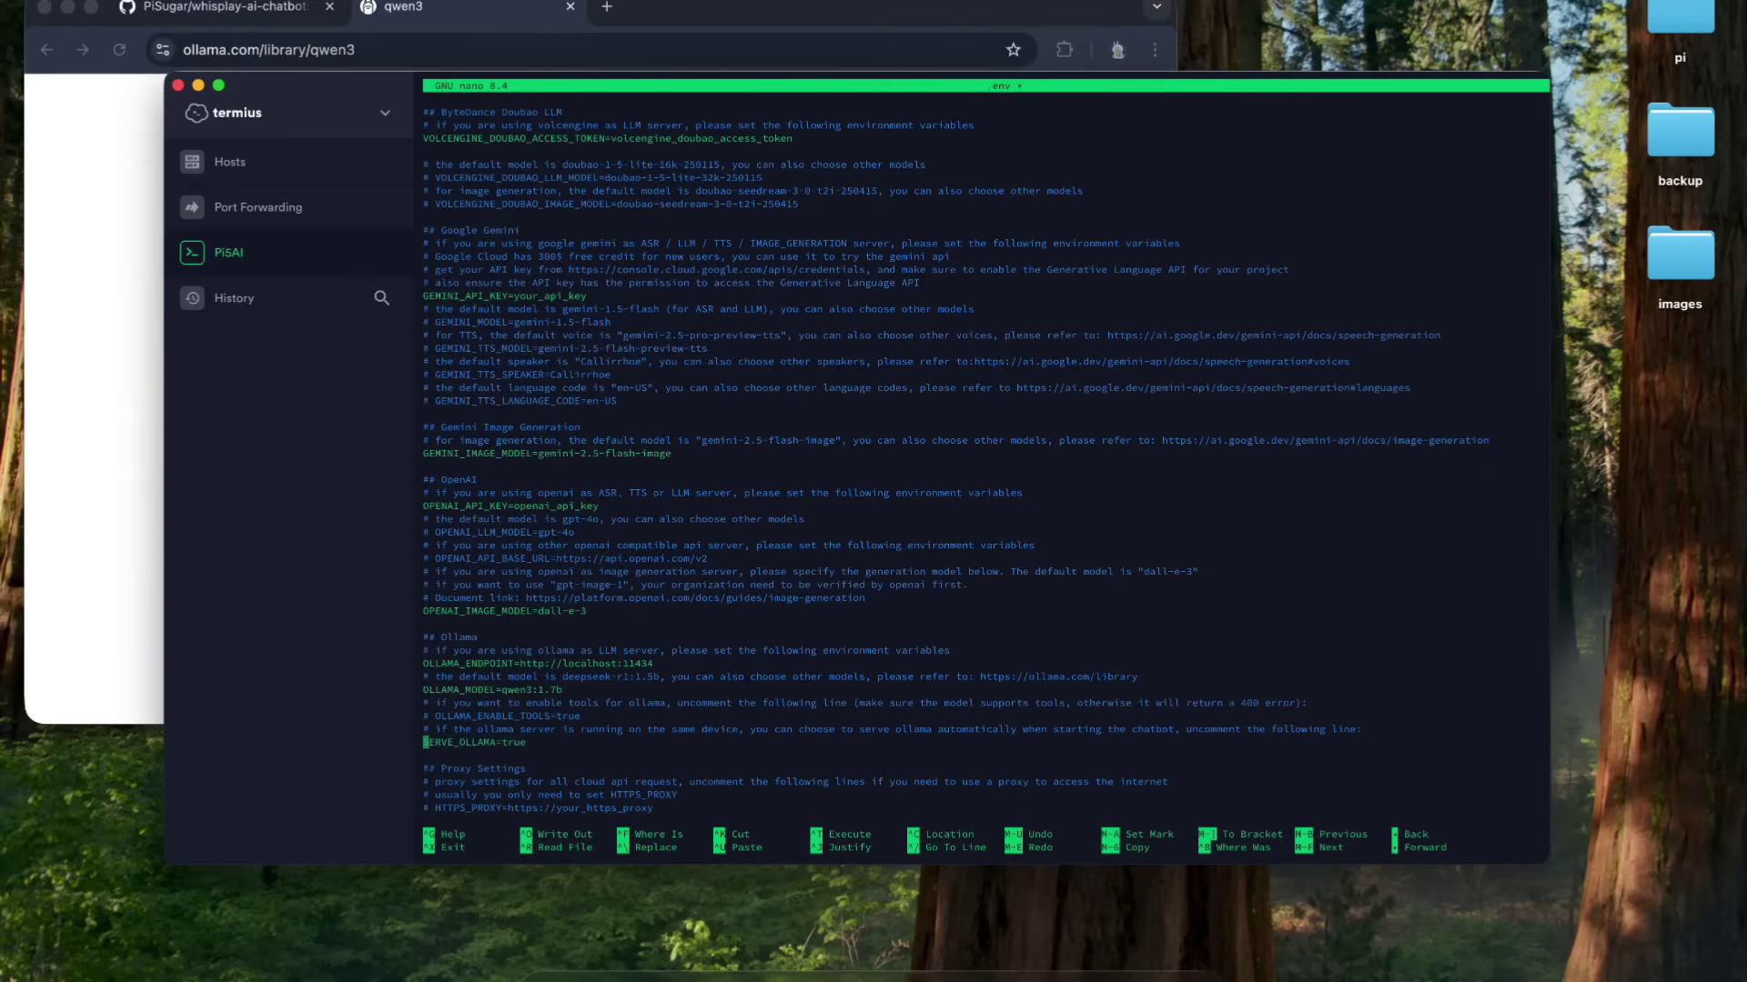
pyautogui.write('S')
pyautogui.press('Right')
pyautogui.press('Right')
pyautogui.press('Right')
pyautogui.press('Right')
pyautogui.press('Right')
pyautogui.press('Right')
pyautogui.press('Right')
pyautogui.press('Right')
pyautogui.press('Right')
pyautogui.press('Right')
pyautogui.press('Right')
pyautogui.press('Right')
pyautogui.press('Right')
pyautogui.press('Right')
pyautogui.press('Right')
pyautogui.press('Right')
# - Save the edited .env and exit nano
pyautogui.press('Down')
pyautogui.press('Down')
pyautogui.press('Down')
pyautogui.press('Down')
pyautogui.press('Down')
pyautogui.press('Down')
pyautogui.press('Down')
pyautogui.press('Down')
pyautogui.press('Down')
pyautogui.press('Down')
pyautogui.press('Down')
pyautogui.press('Down')
pyautogui.press('Down')
pyautogui.press('Down')
pyautogui.press('Down')
pyautogui.press('Down')
pyautogui.press('Down')
pyautogui.press('Down')
pyautogui.press('Down')
pyautogui.press('Down')
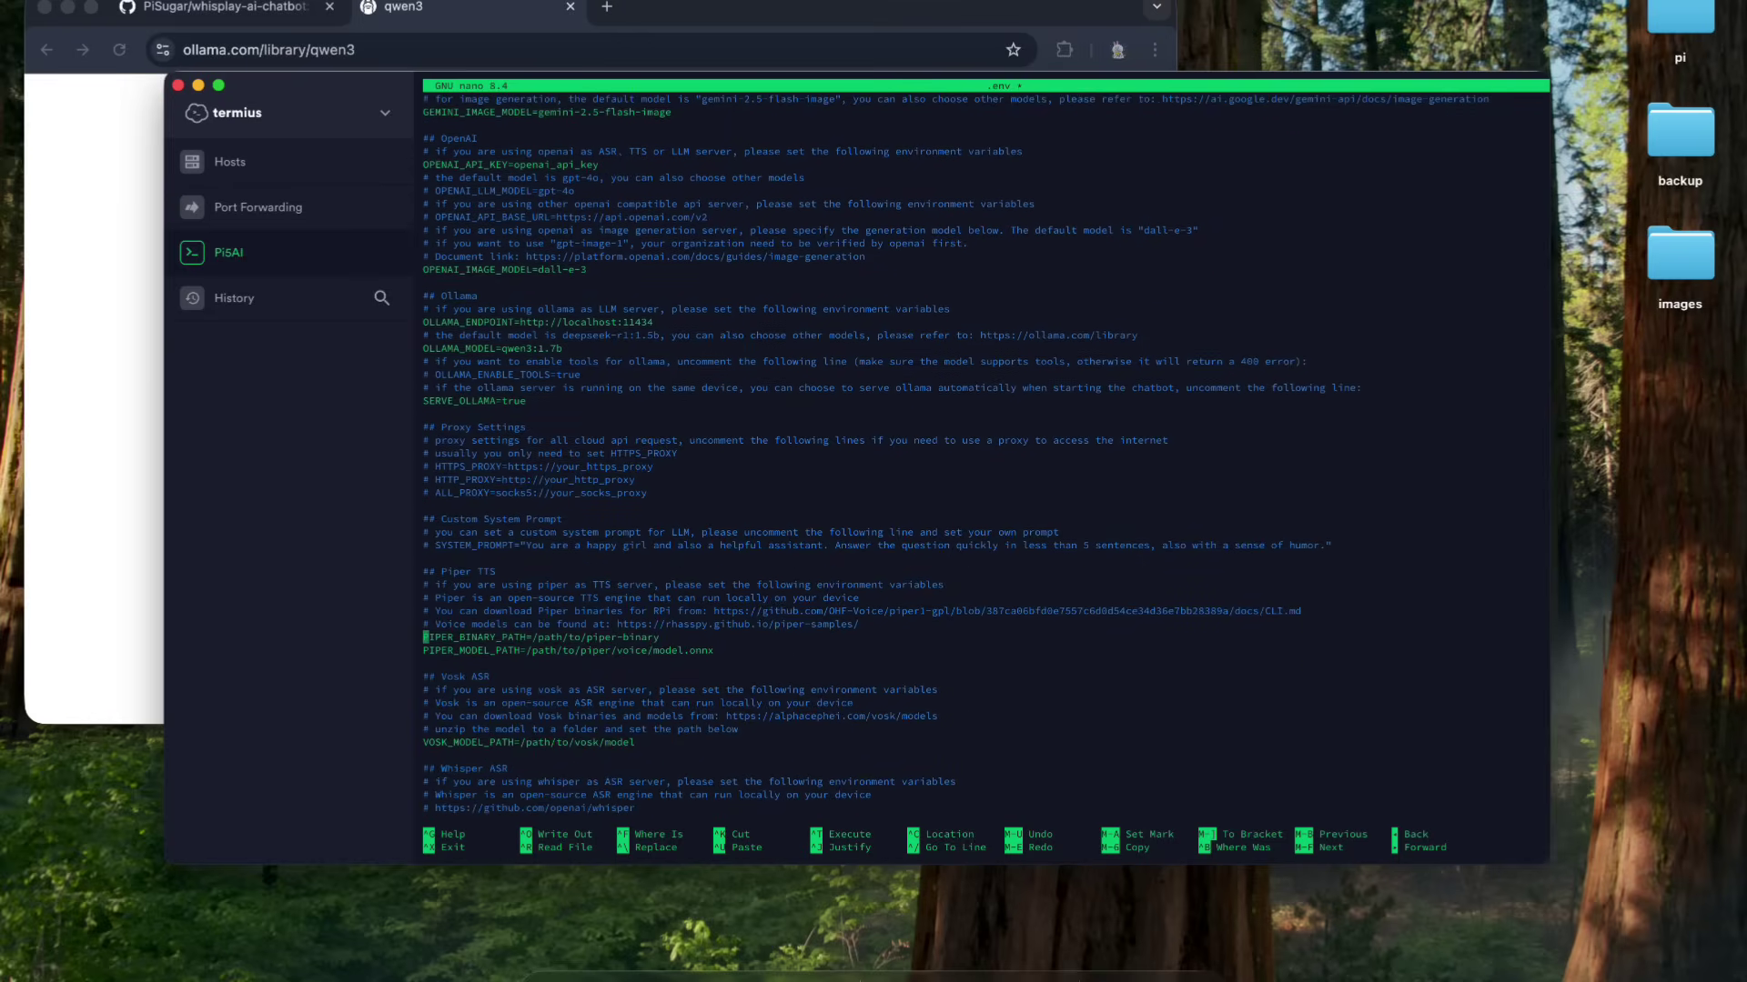
pyautogui.press('Down')
pyautogui.press('Down')
pyautogui.press('Down')
pyautogui.press('Down')
pyautogui.press('Down')
pyautogui.press('Down')
pyautogui.press('Down')
pyautogui.press('Down')
pyautogui.press('Down')
pyautogui.press('Down')
pyautogui.press('Down')
pyautogui.press('Down')
pyautogui.press('Down')
pyautogui.press('Down')
pyautogui.press('Down')
pyautogui.press('Down')
pyautogui.press('Down')
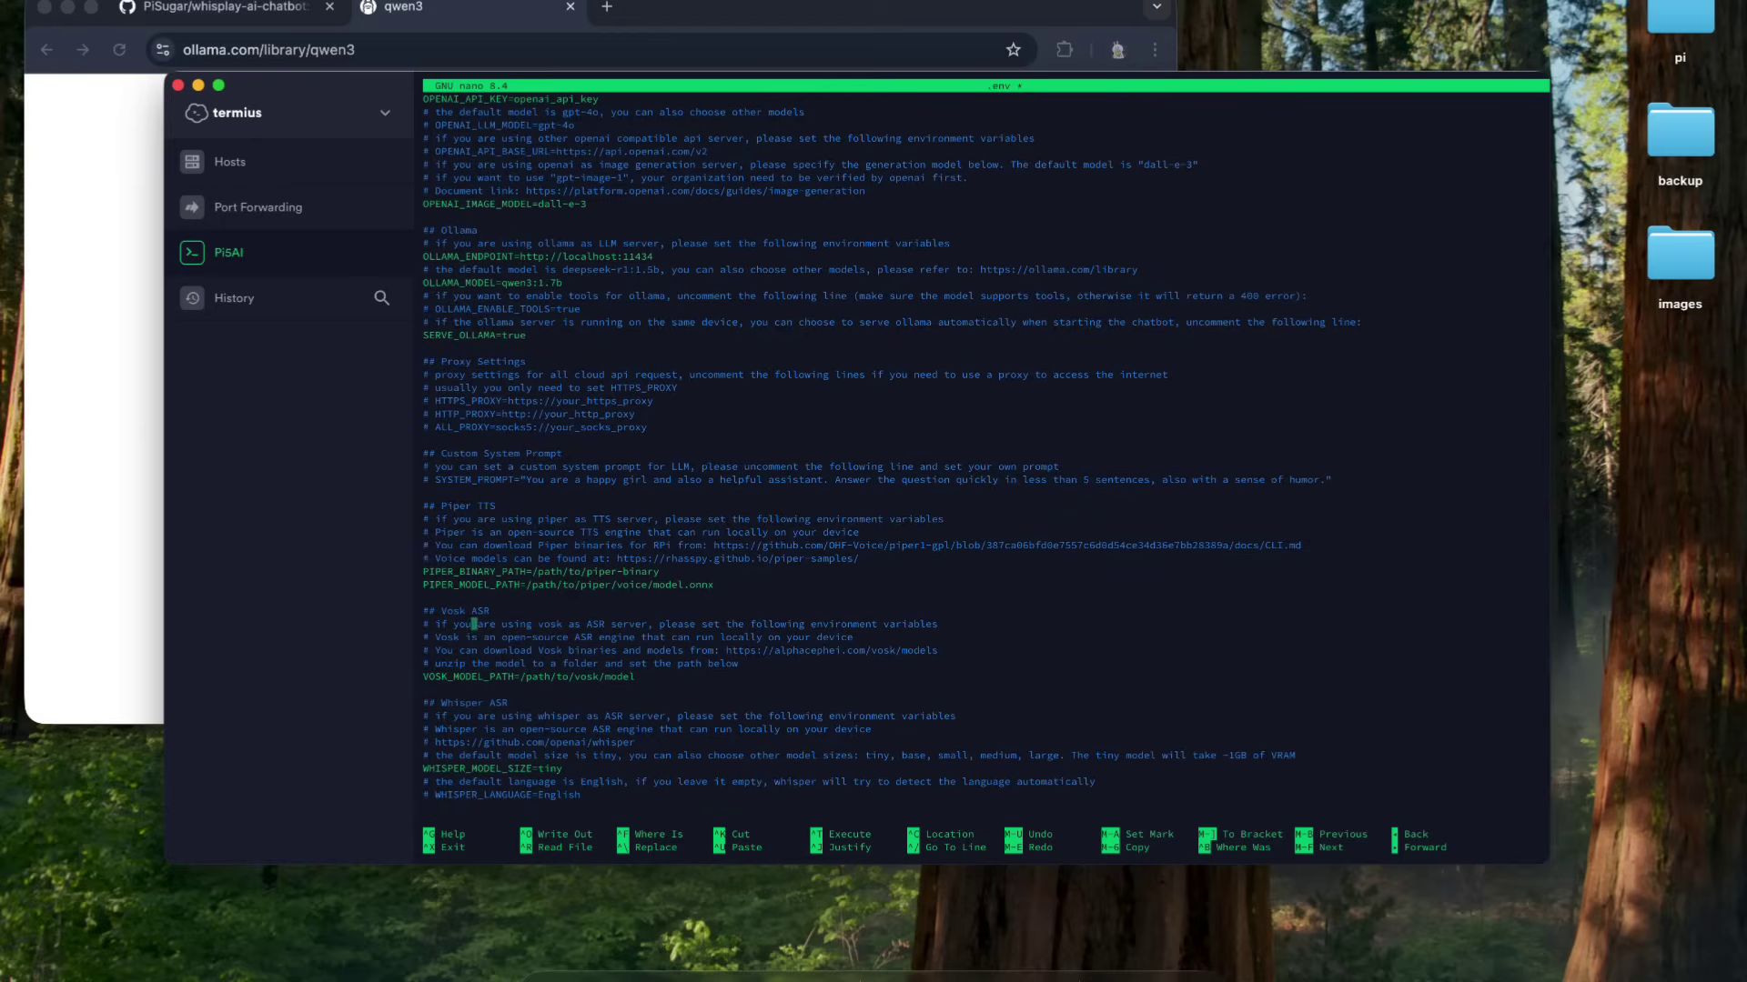
pyautogui.hotkey('ctrl', 'x')
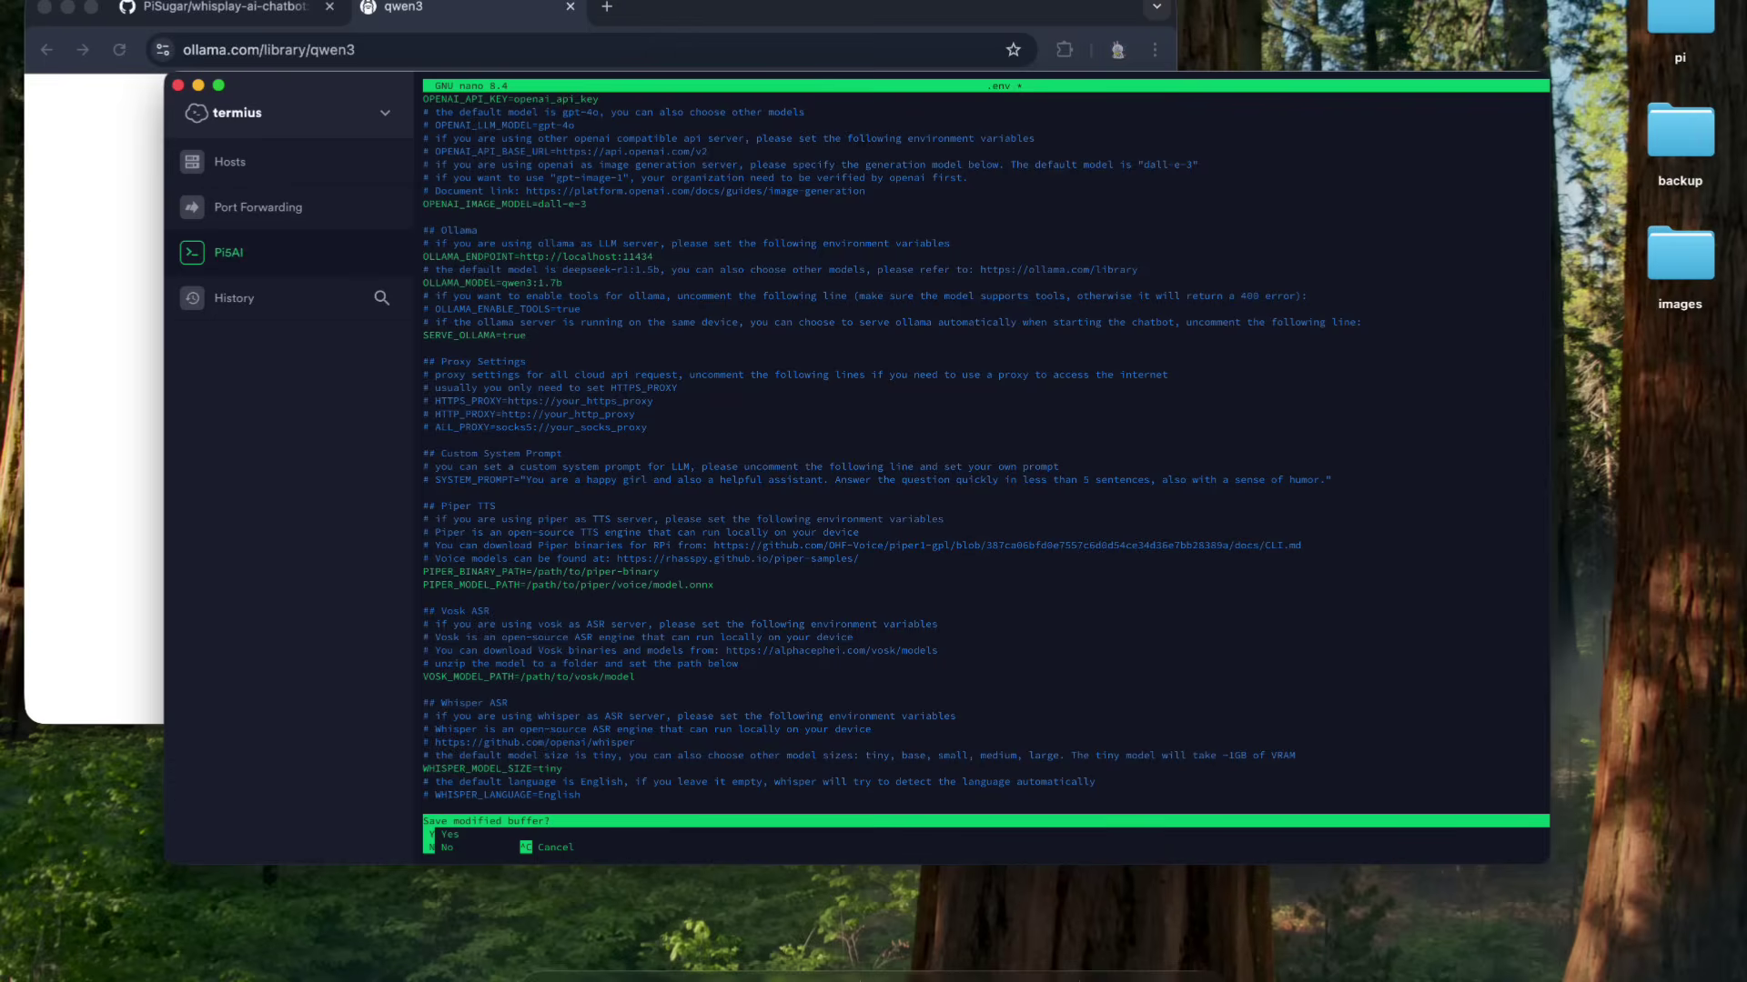
pyautogui.press('y')
pyautogui.press('Return')
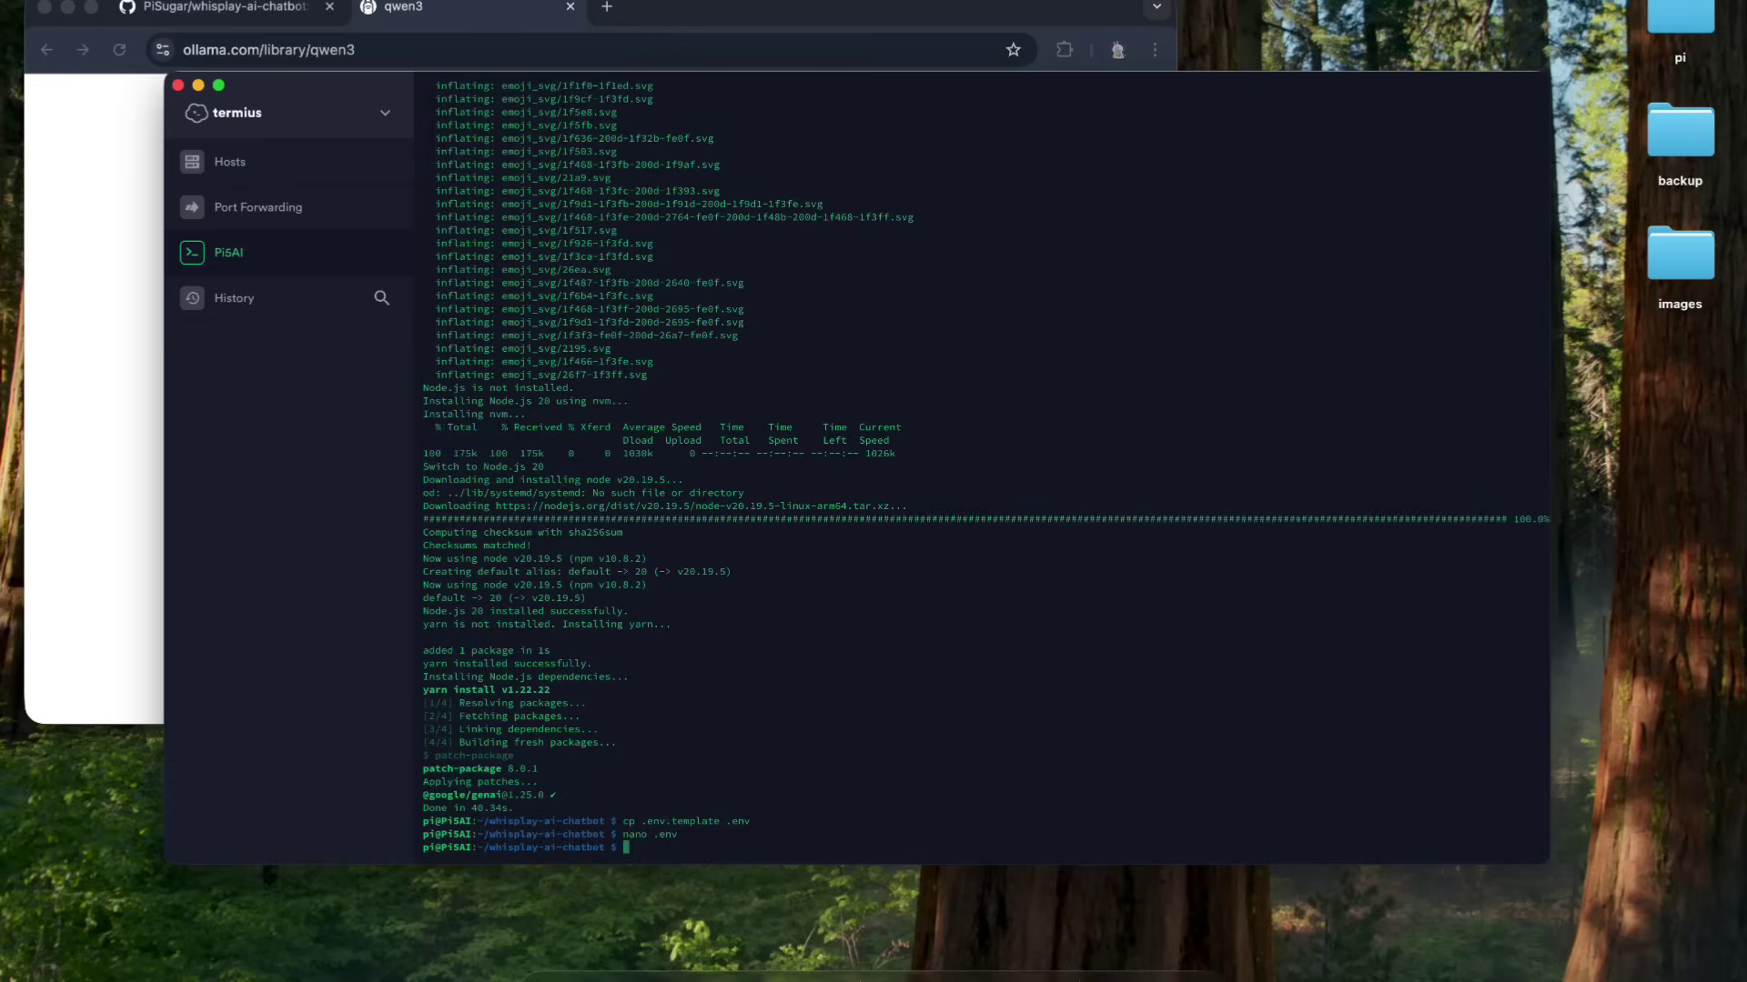
# - Copy 'bash build.sh' from the chatbot README and run it in the Termius terminal to build the project
pyautogui.click(262, 10)
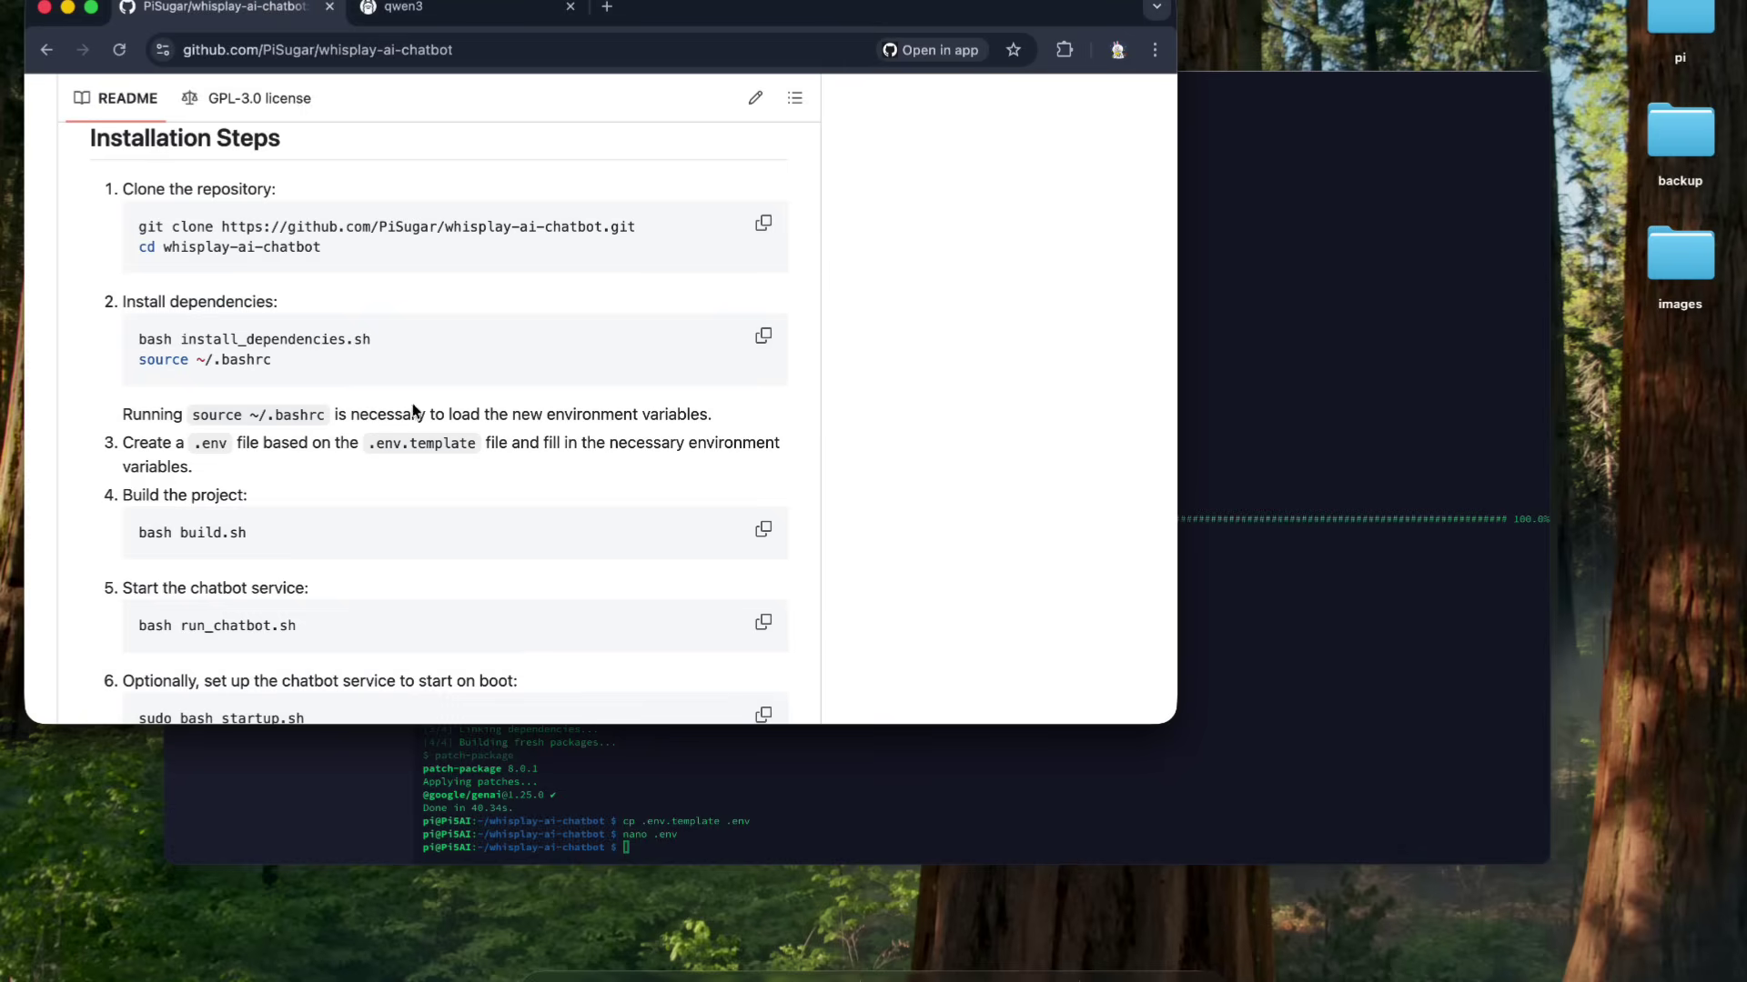
pyautogui.scroll(-3, 416, 419)
pyautogui.doubleClick(200, 336)
pyautogui.tripleClick(199, 337)
pyautogui.click(1280, 332)
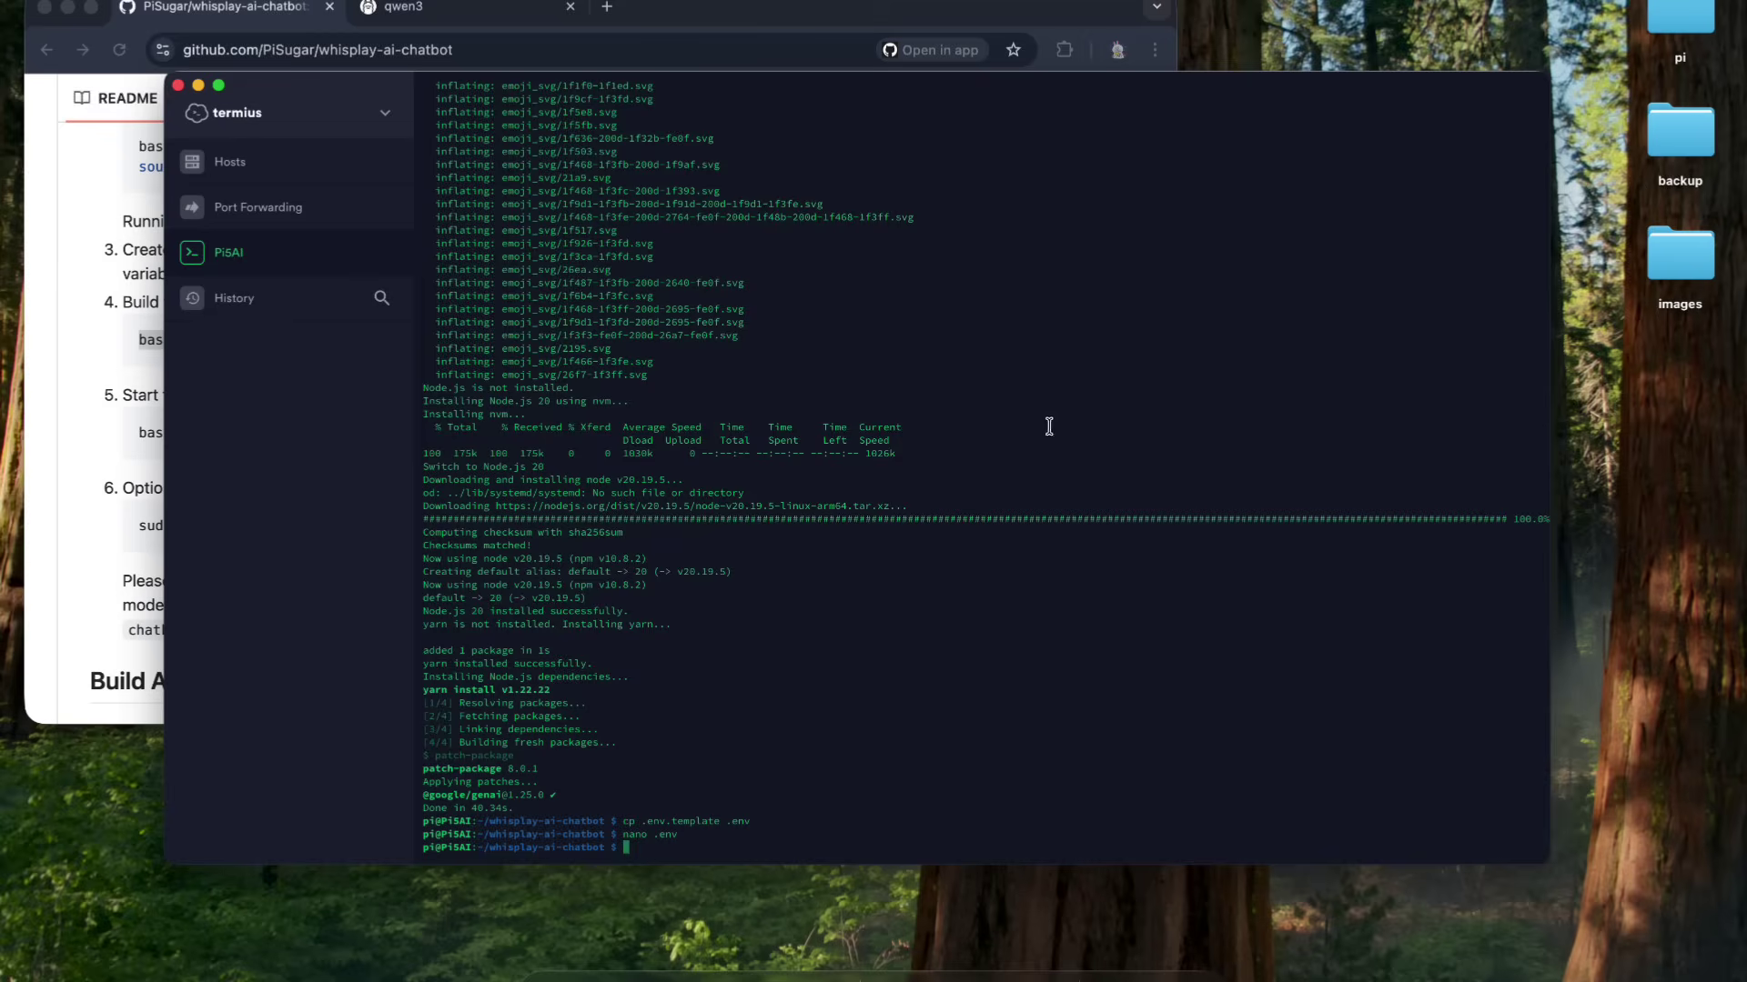
pyautogui.press('super+v')
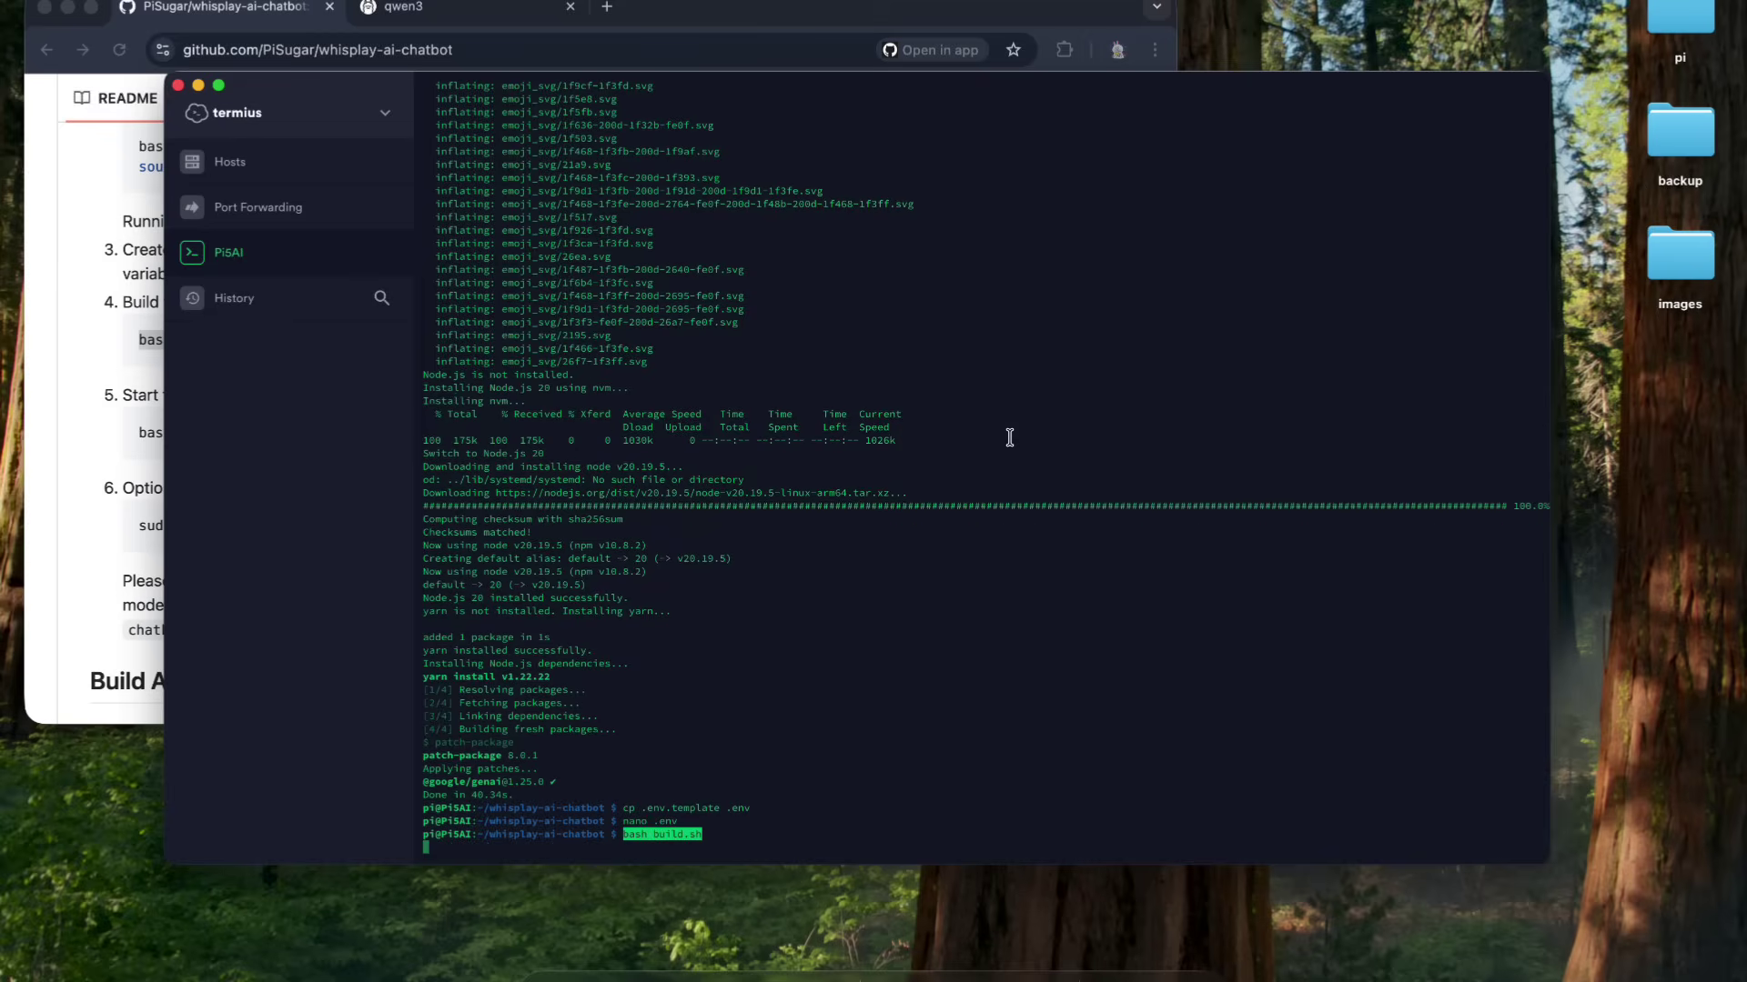
pyautogui.press('Return')
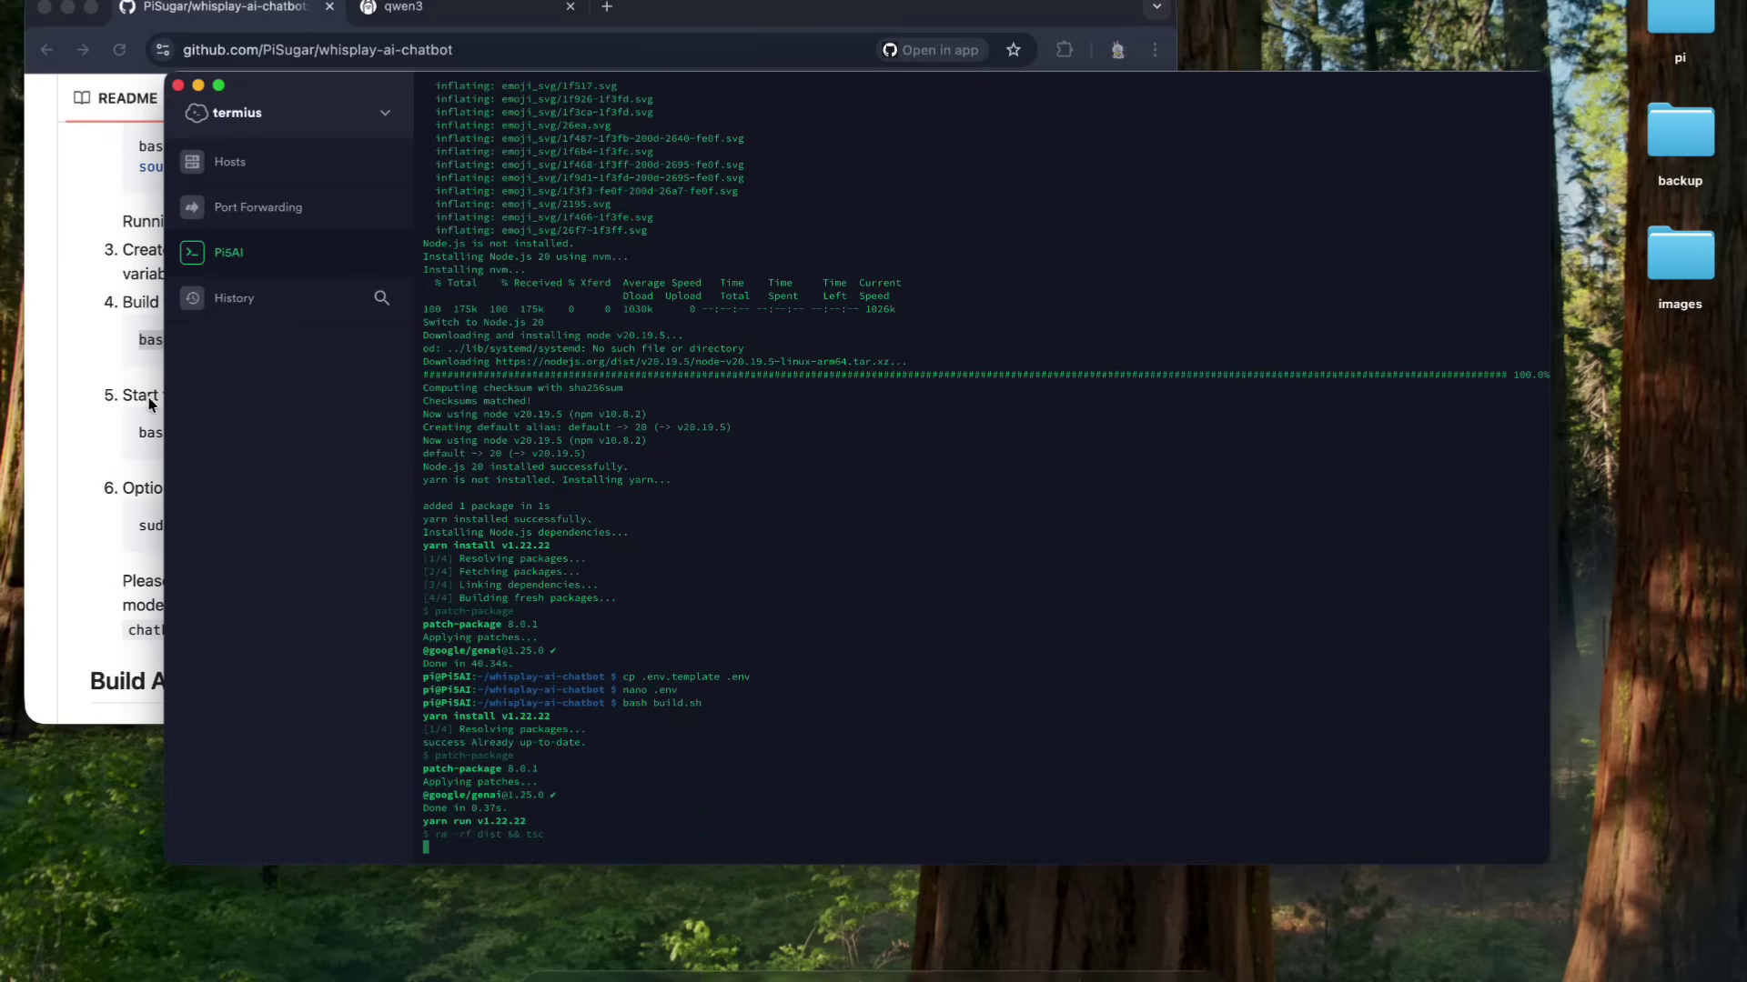
# - Search GitHub repositories for 'ollama'
pyautogui.click(127, 385)
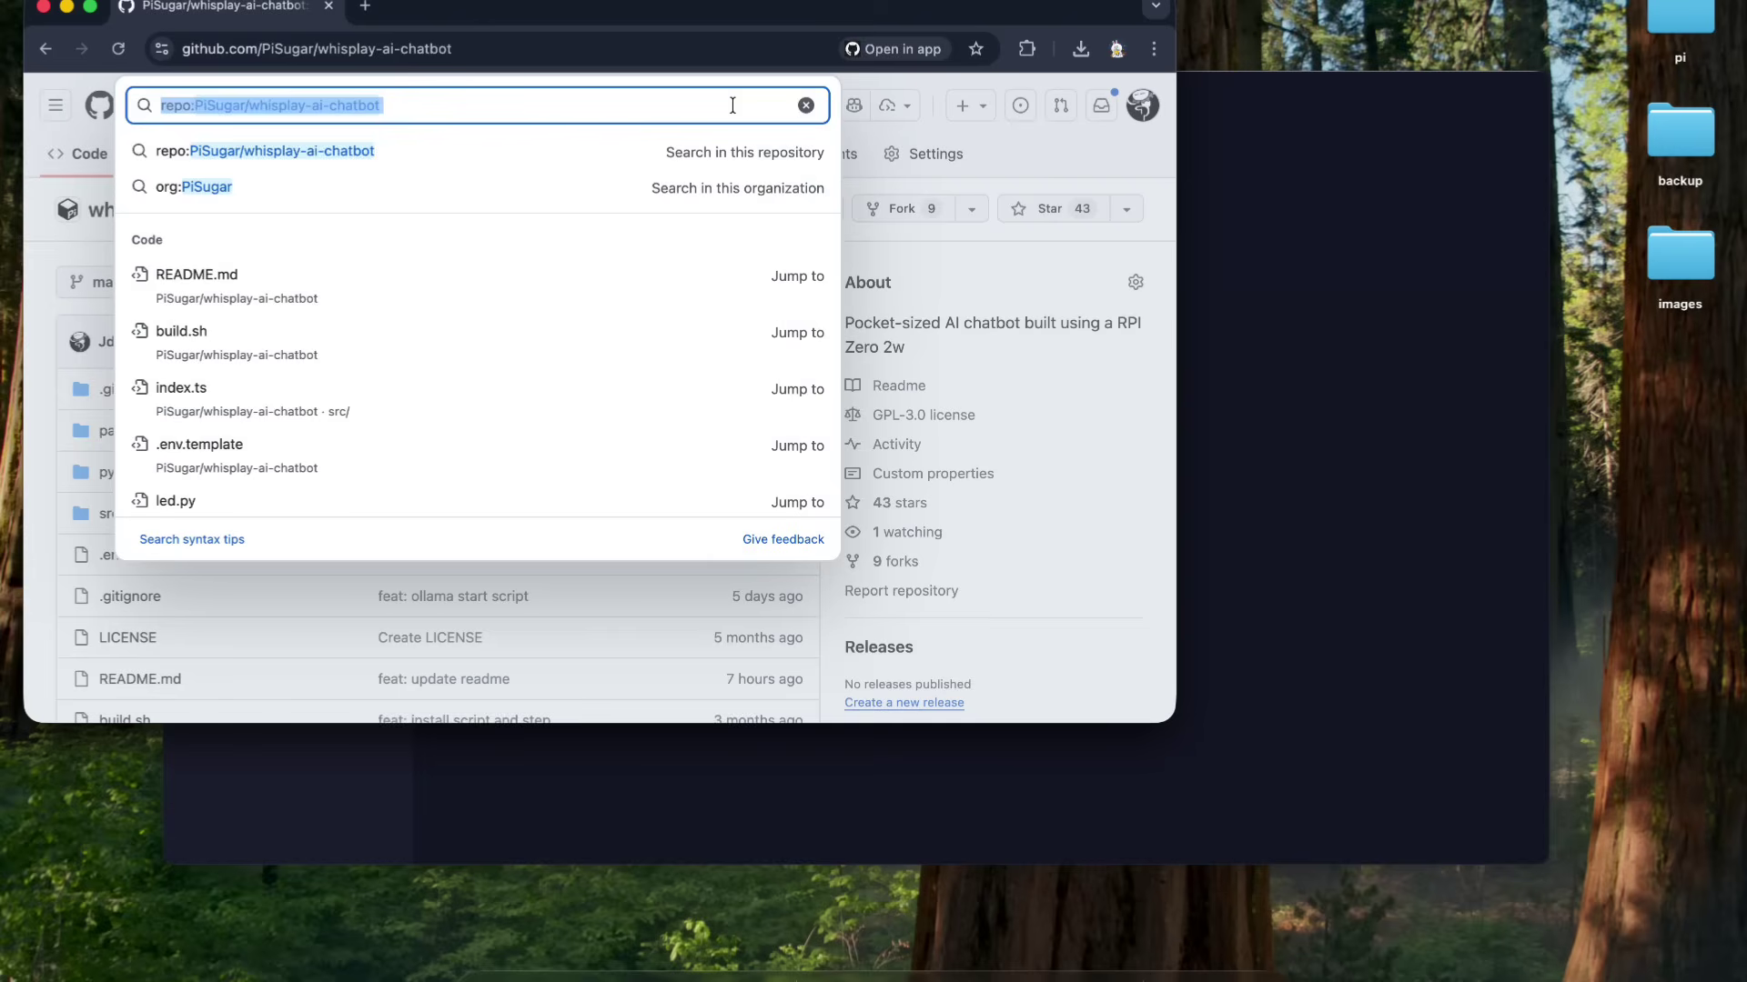
pyautogui.write('ollama')
pyautogui.press('Return')
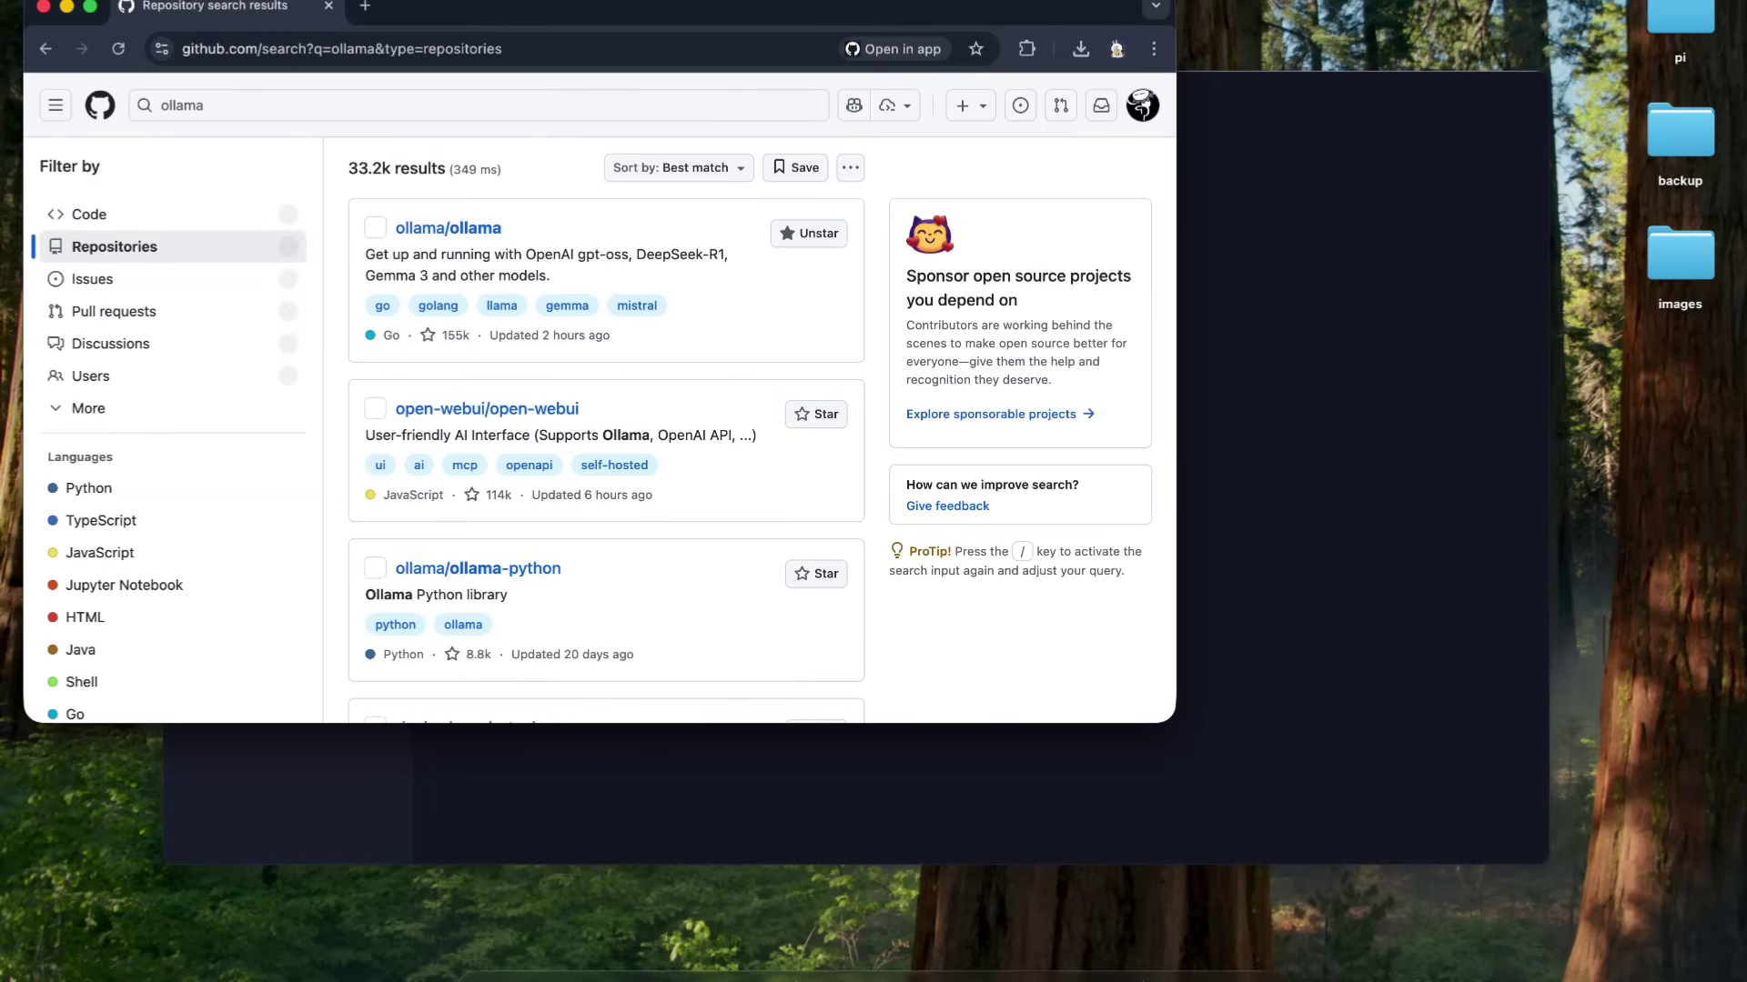
# - Open the ollama/ollama repository and copy its Linux curl install command
pyautogui.click(607, 275)
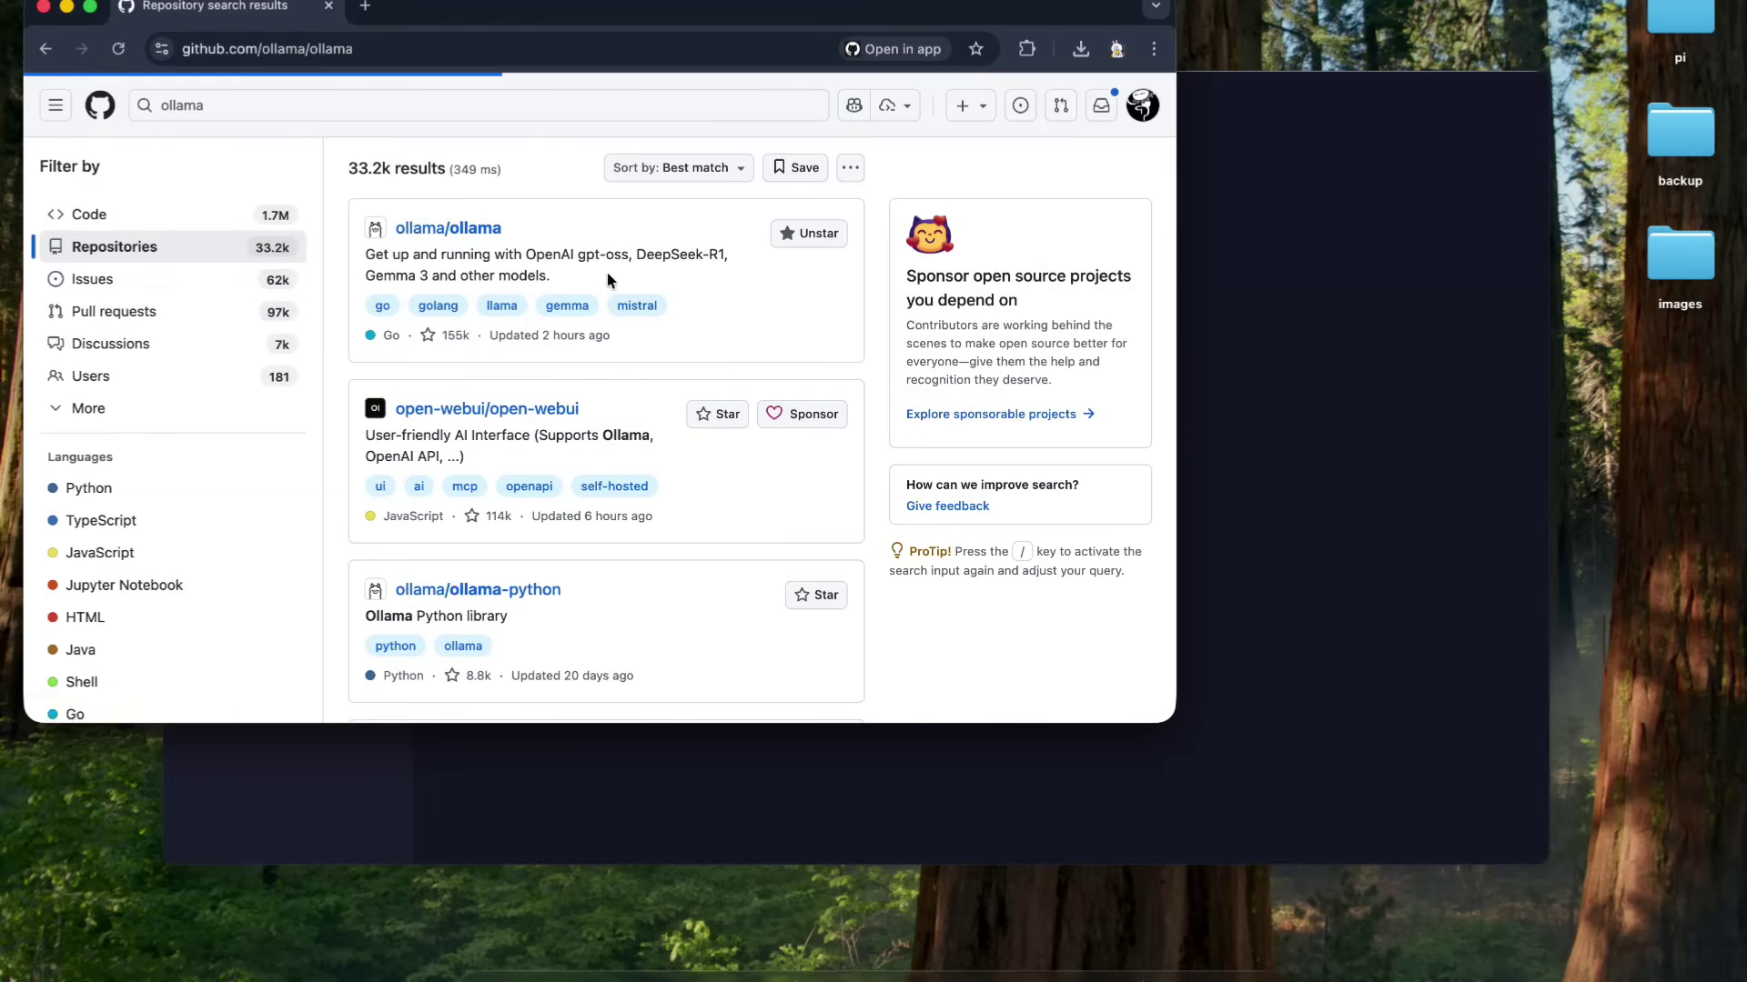
pyautogui.scroll(-10, 608, 275)
pyautogui.scroll(-15, 607, 274)
pyautogui.scroll(-4, 608, 280)
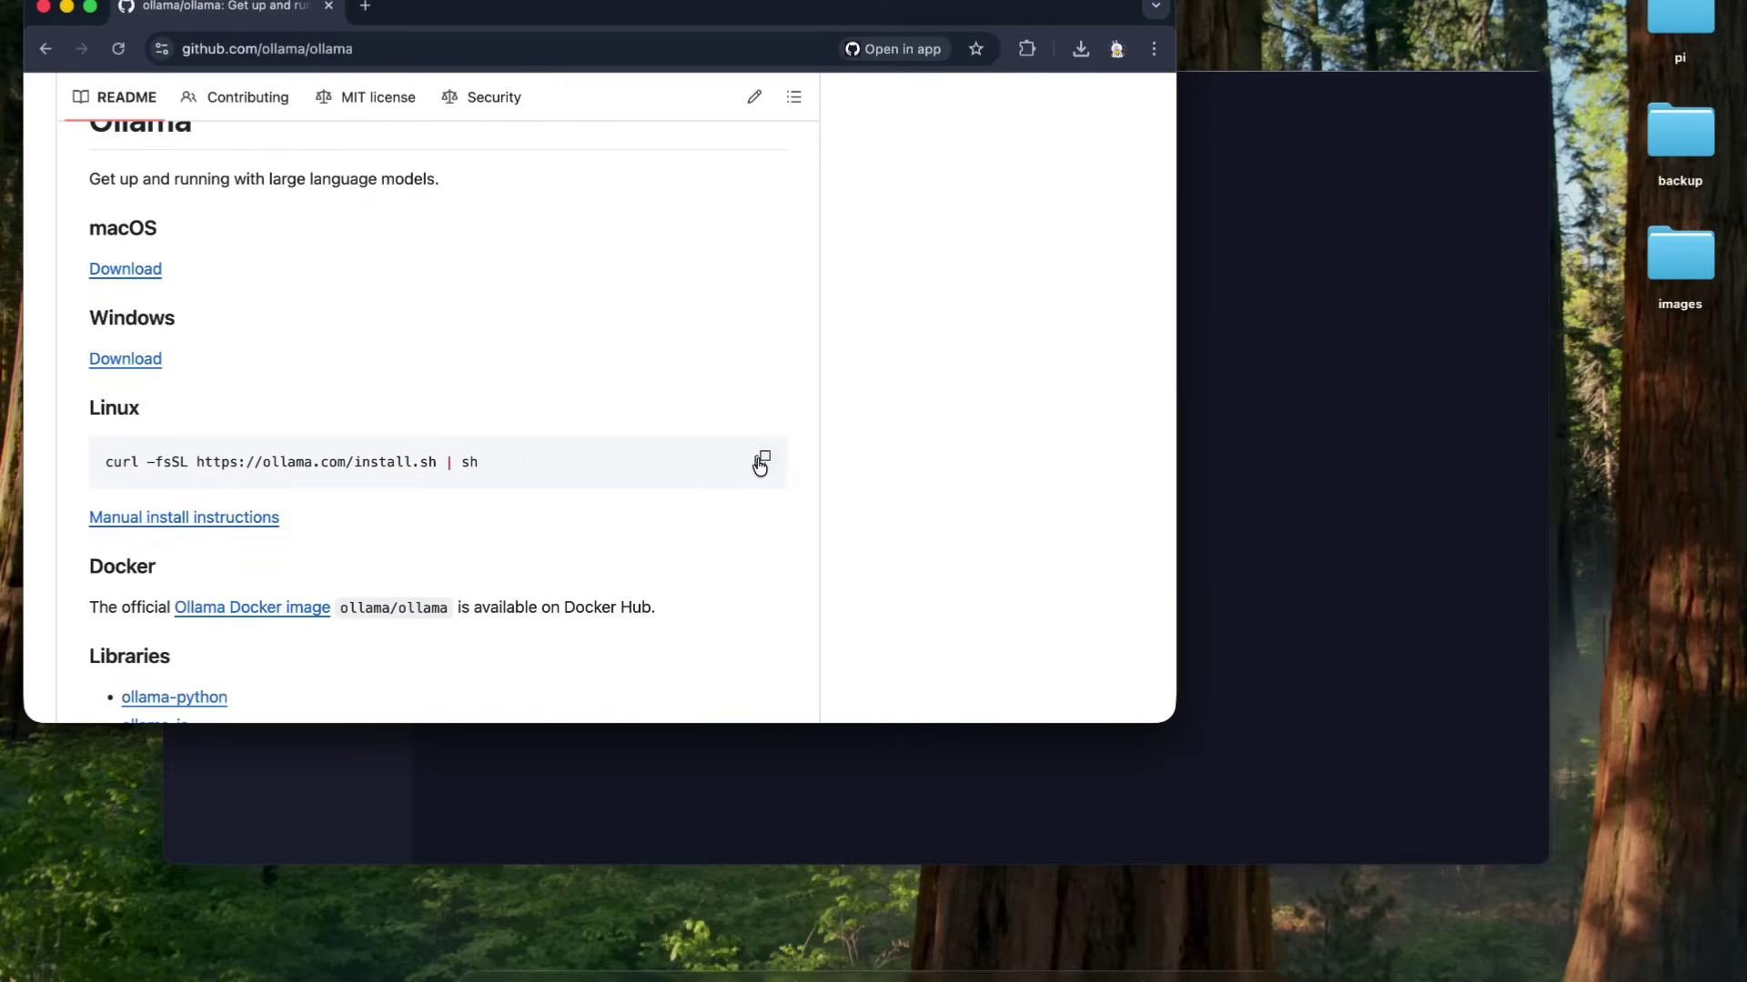
pyautogui.click(762, 464)
pyautogui.tripleClick(246, 460)
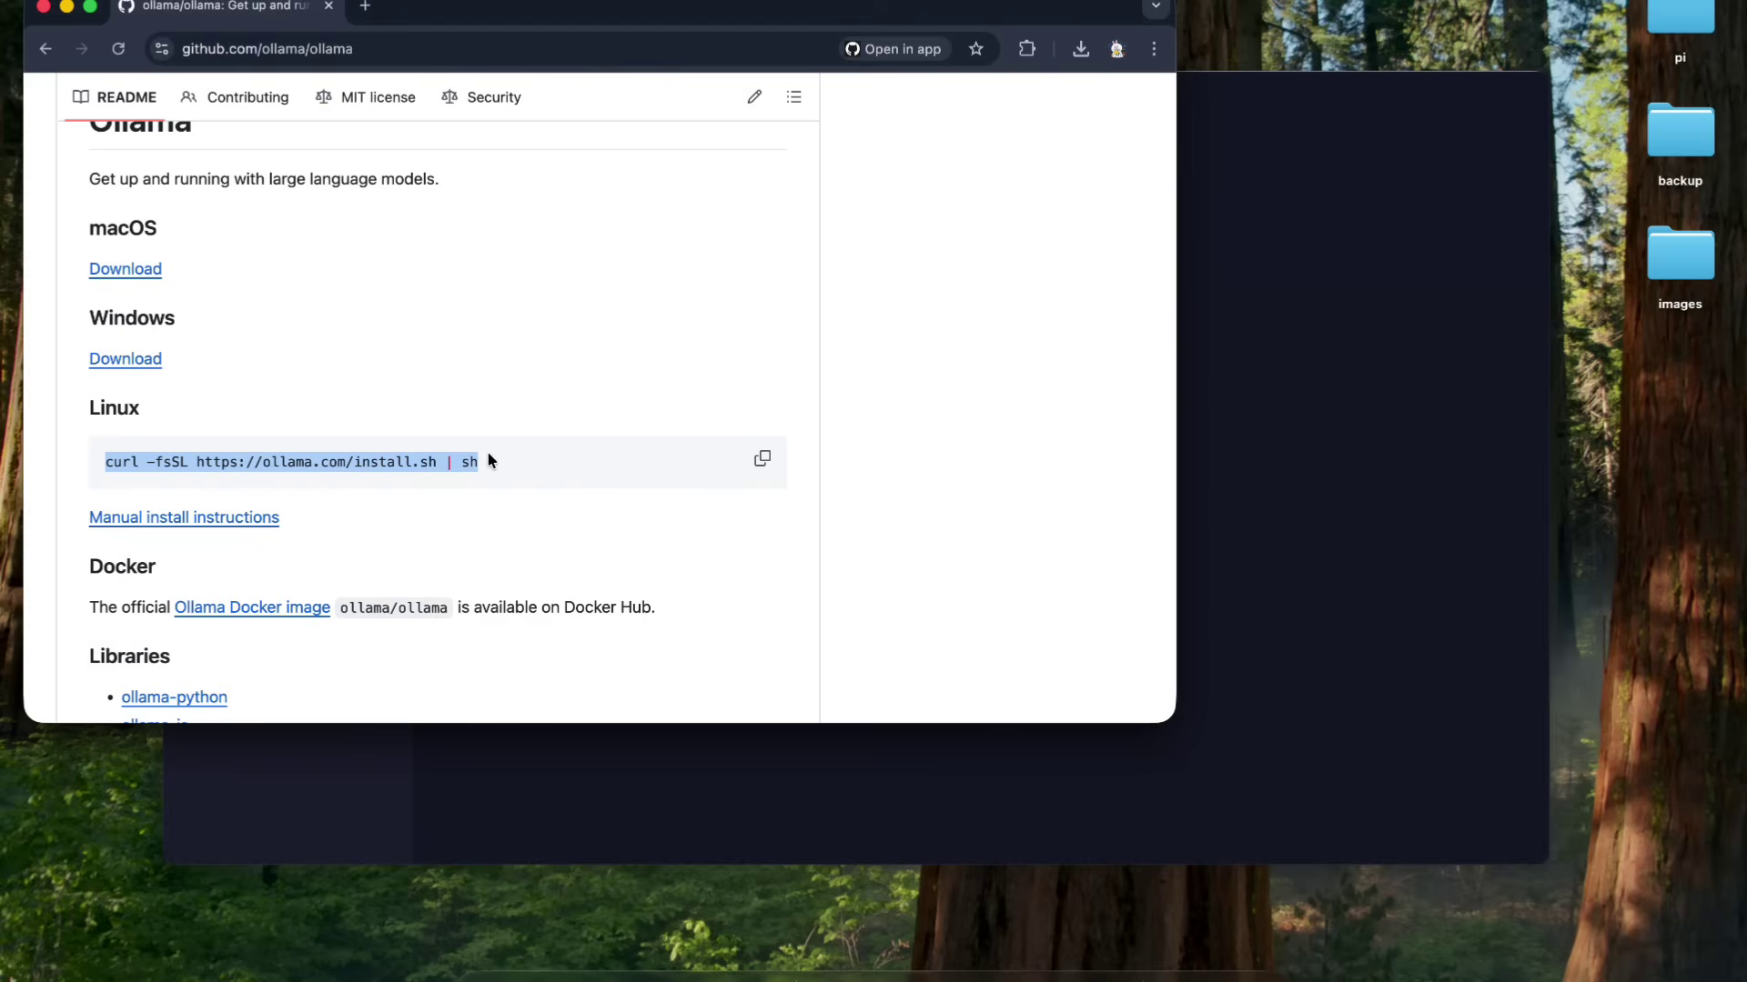
pyautogui.scroll(1, 518, 373)
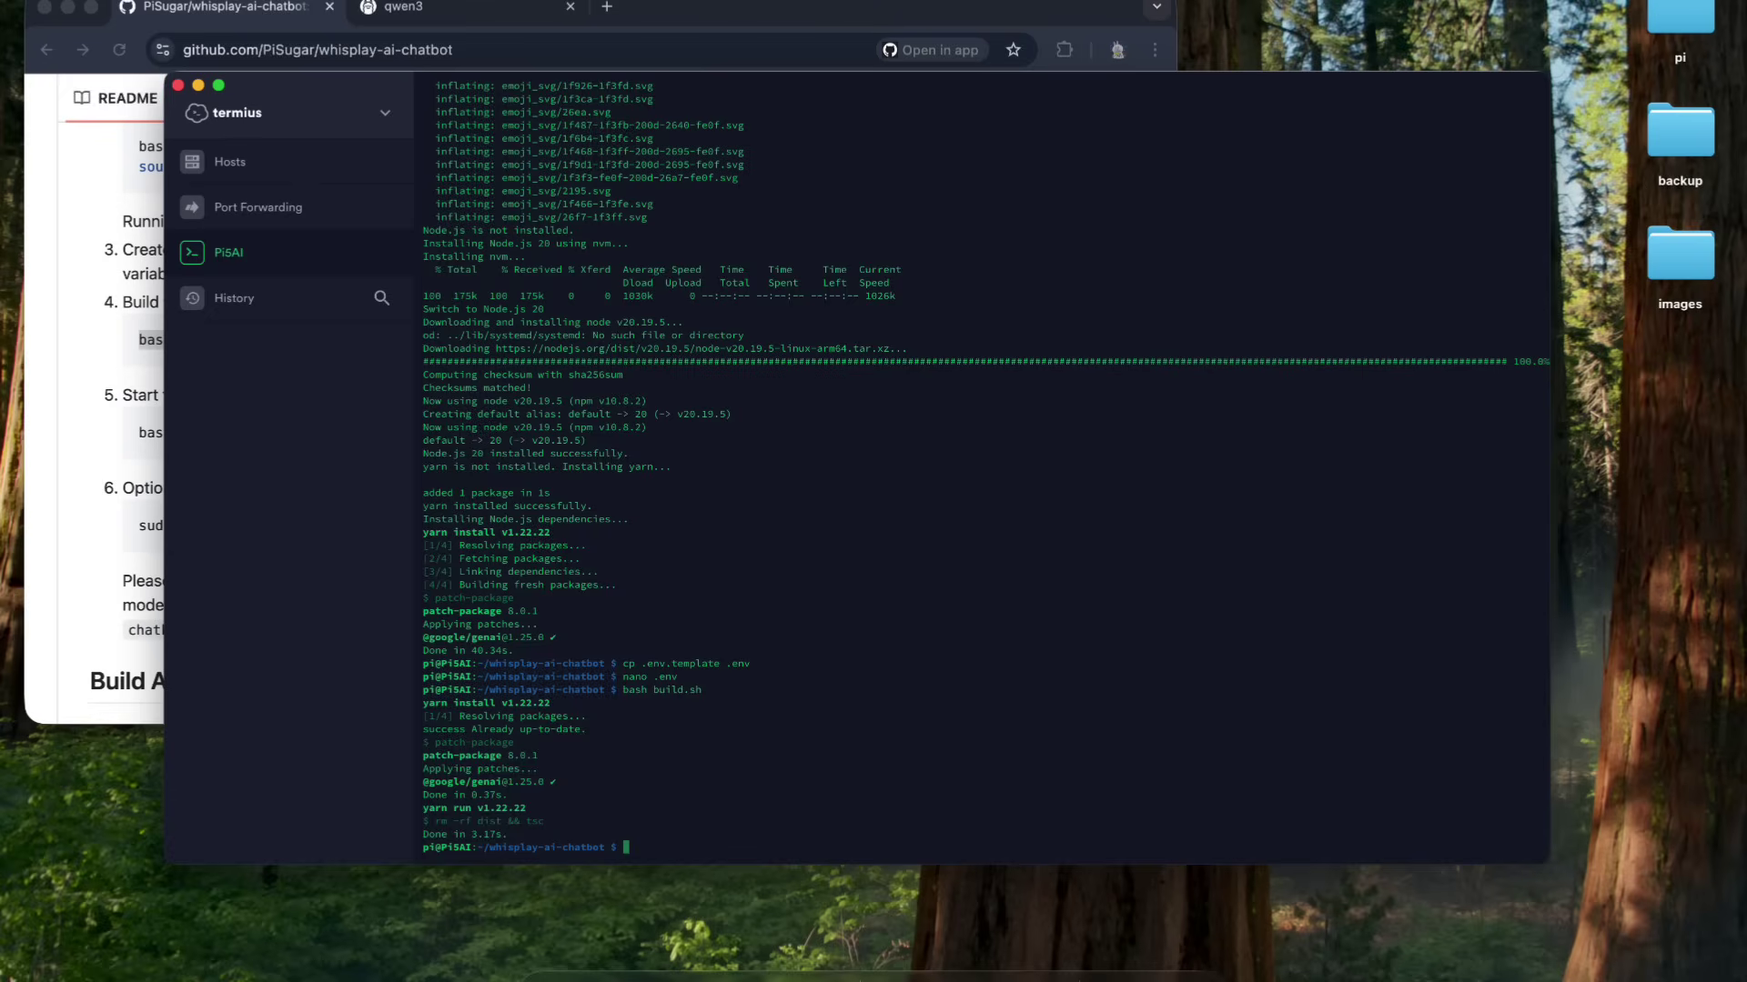
# - Launch the file-transfer app by searching 'transmit' in the app launcher
pyautogui.press('super+space')
pyautogui.write('transmit')
pyautogui.press('Return')
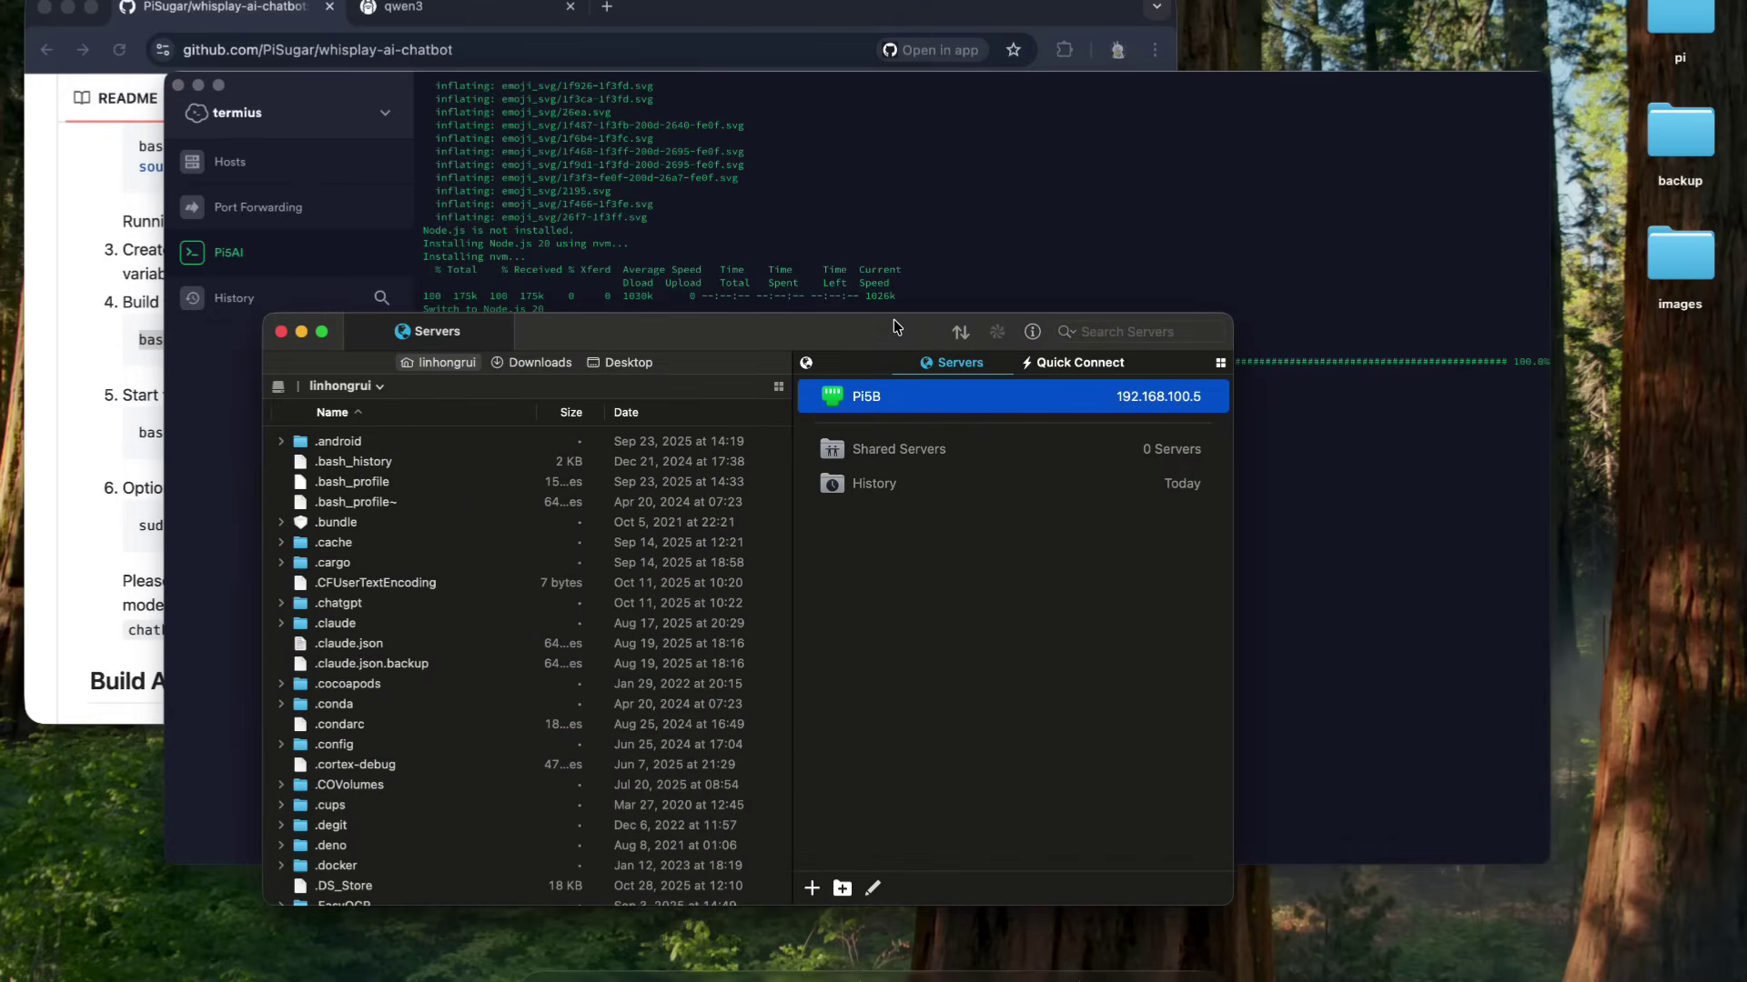
# - Connect to Pi5B and upload ollama-linux-arm64.tgz from the Mac's pi folder into its home folder
pyautogui.doubleClick(931, 400)
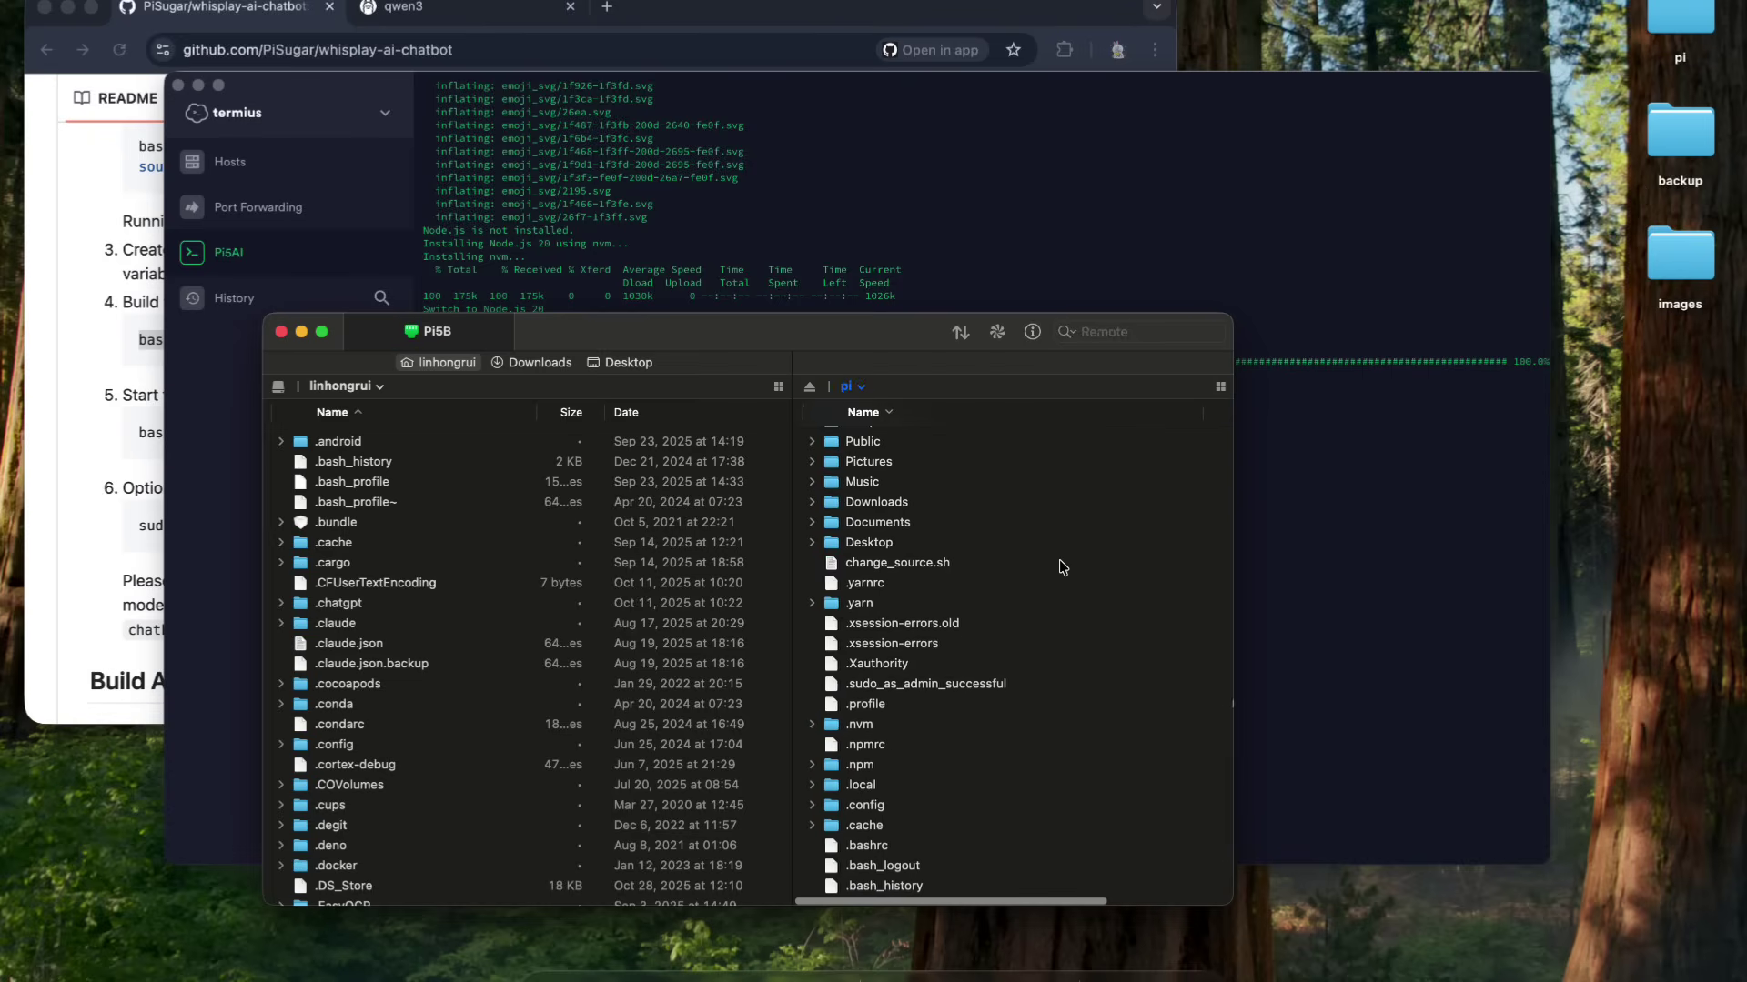
pyautogui.doubleClick(1679, 36)
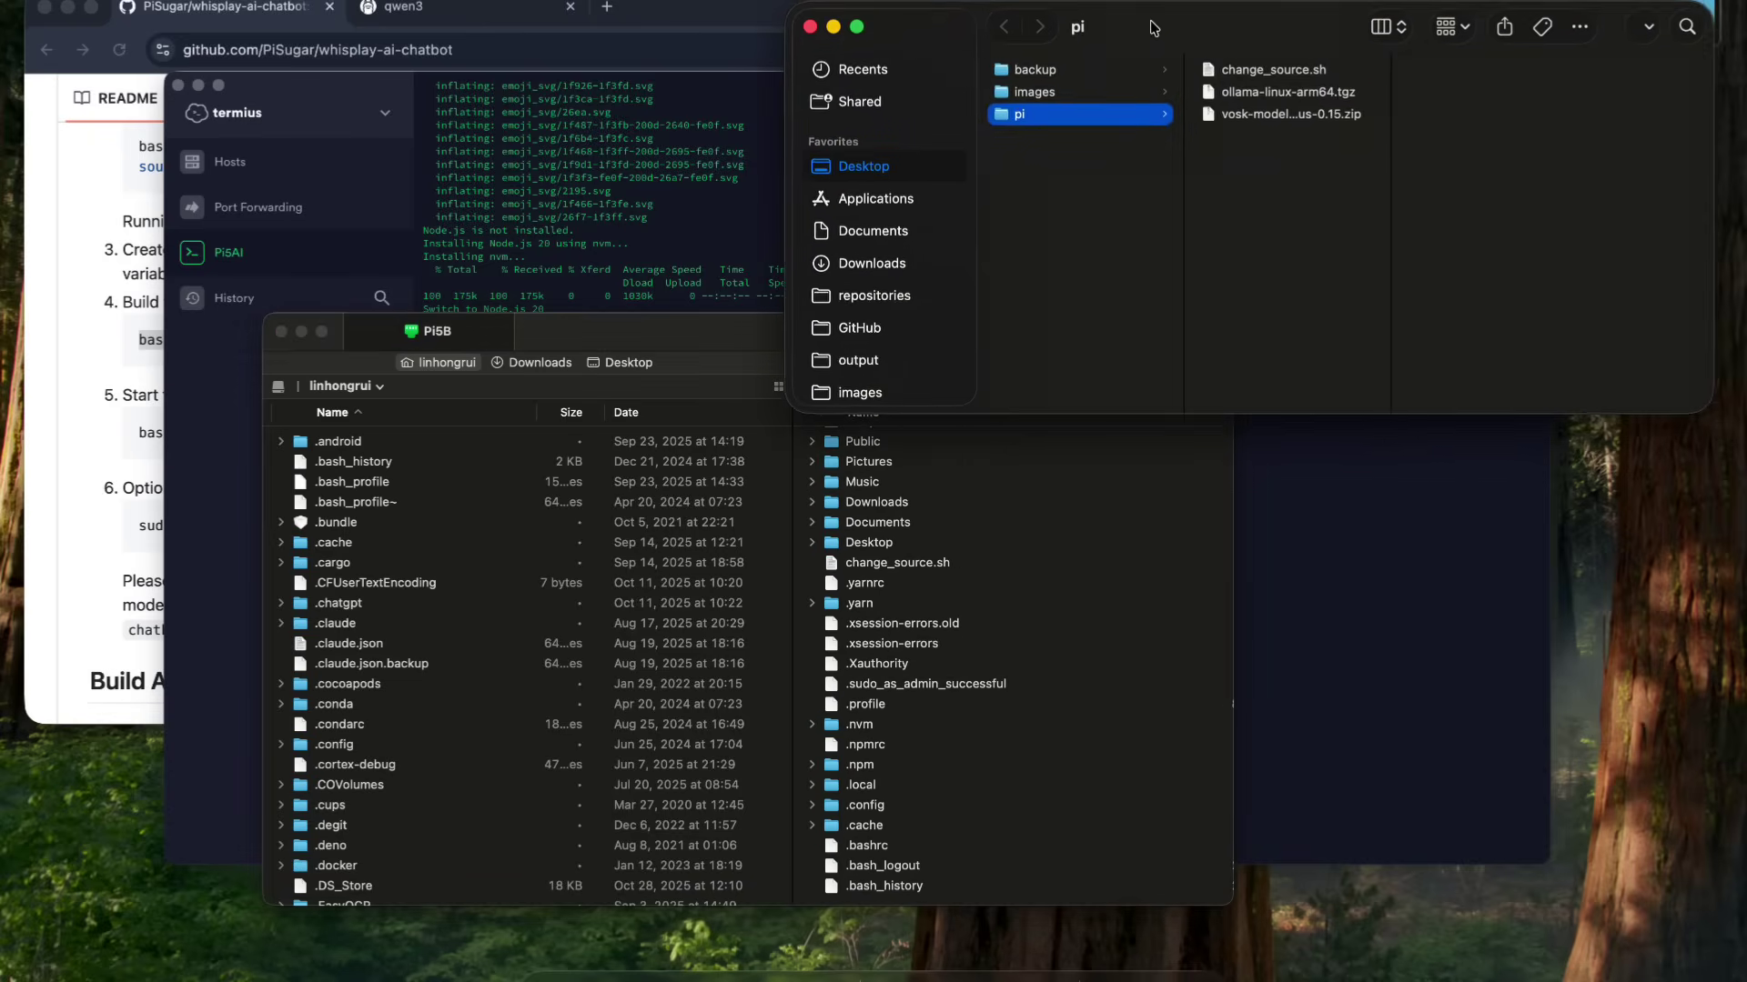
pyautogui.click(1244, 97)
pyautogui.moveTo(1296, 92); pyautogui.dragTo(986, 658)
pyautogui.click(959, 335)
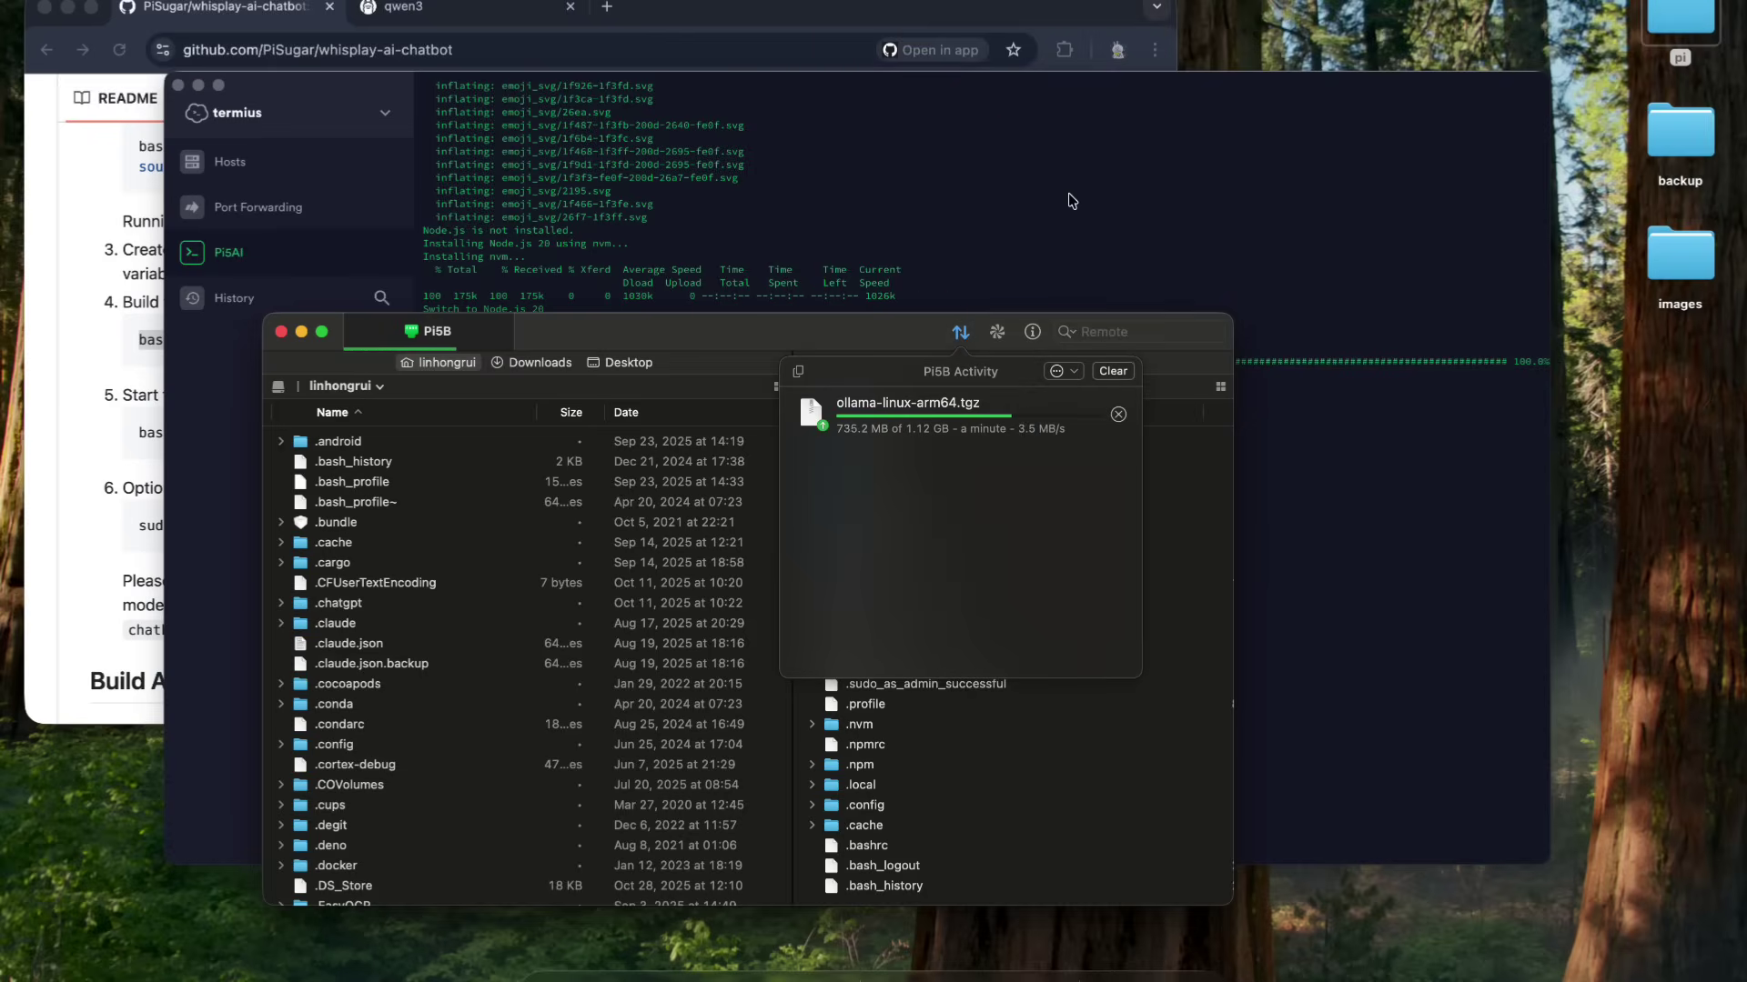
pyautogui.click(1118, 414)
# - Run 'bash install_ollama.sh' in whisplay-ai-chatbot on the Pi, then start 'ollama serve'
pyautogui.click(280, 333)
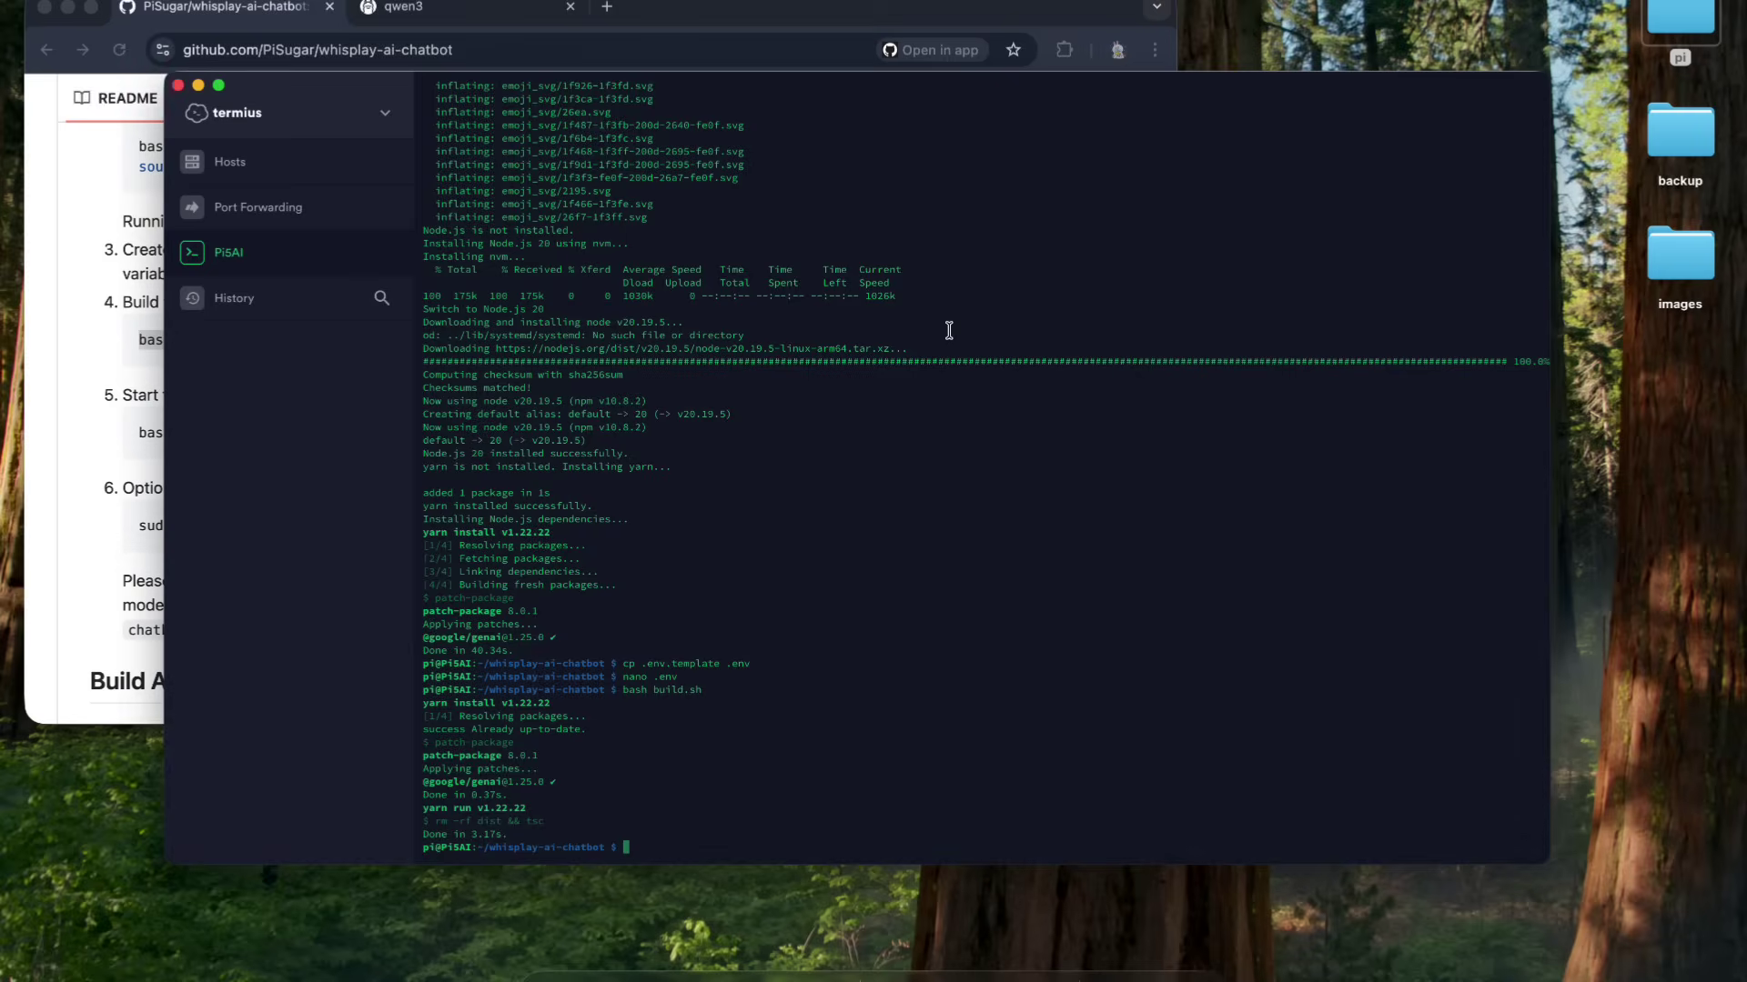
pyautogui.write('ls cd .. ls cd whisplay-ai-chatbot/ ls ')
pyautogui.write('bash install_ollama.sh')
pyautogui.press('Return')
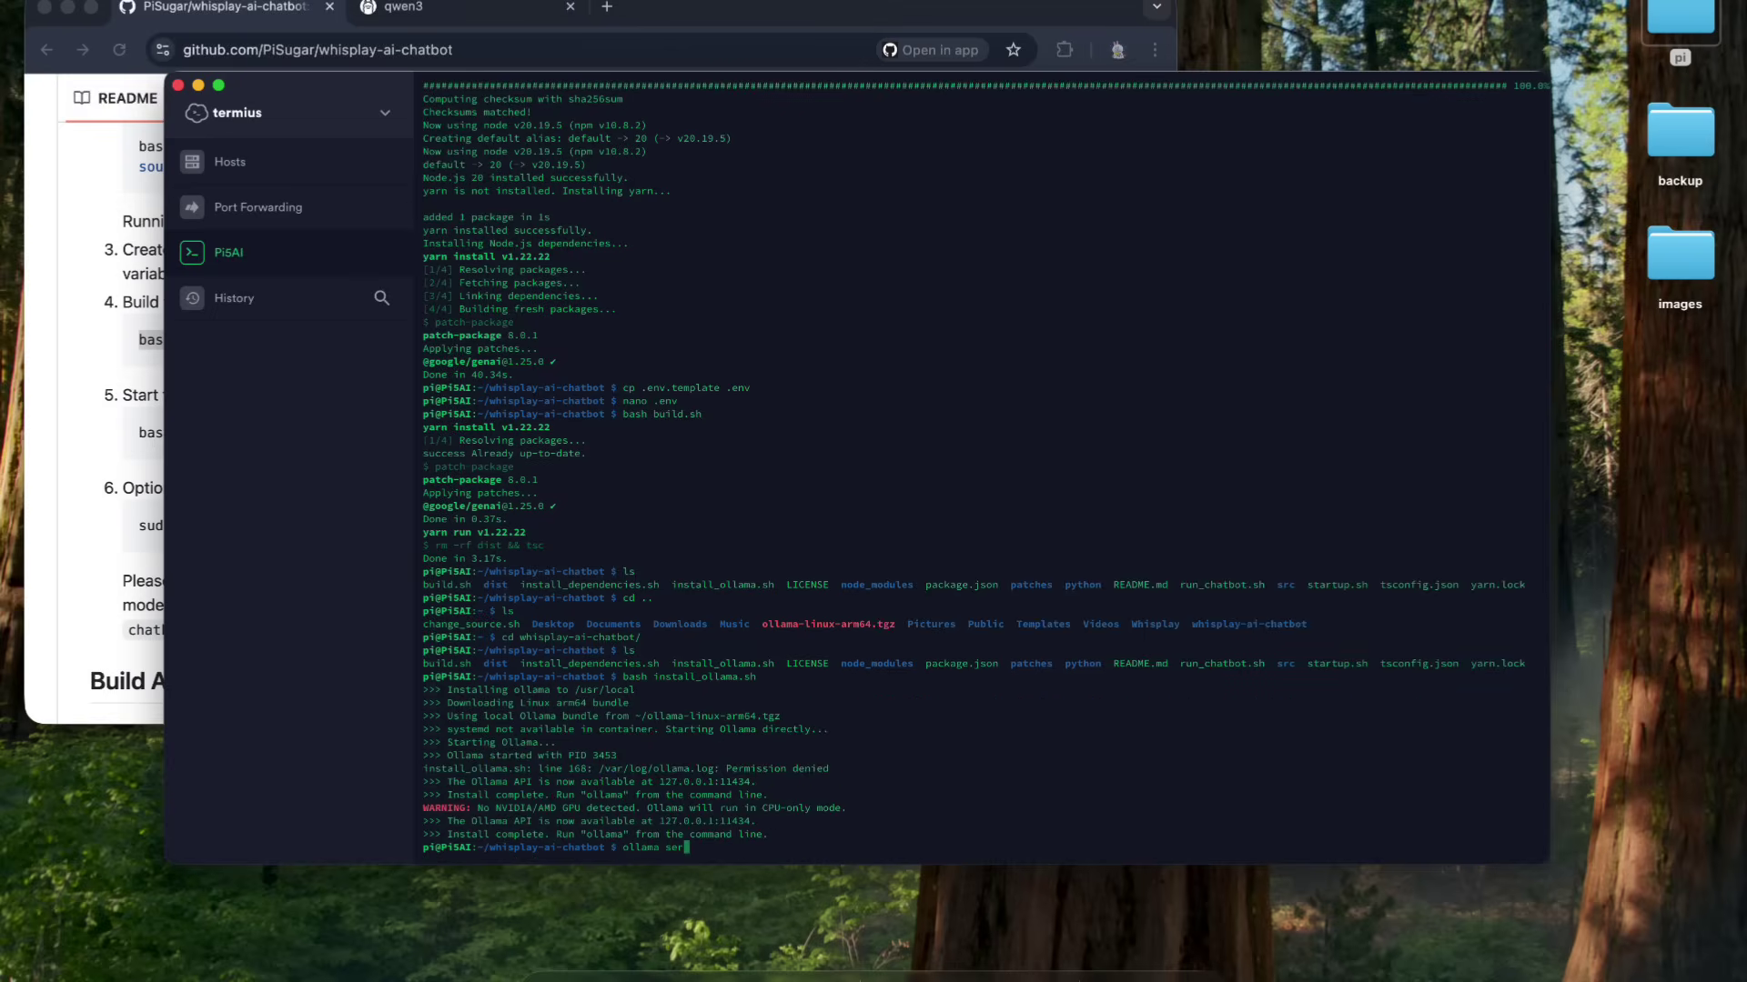
pyautogui.press('Return')
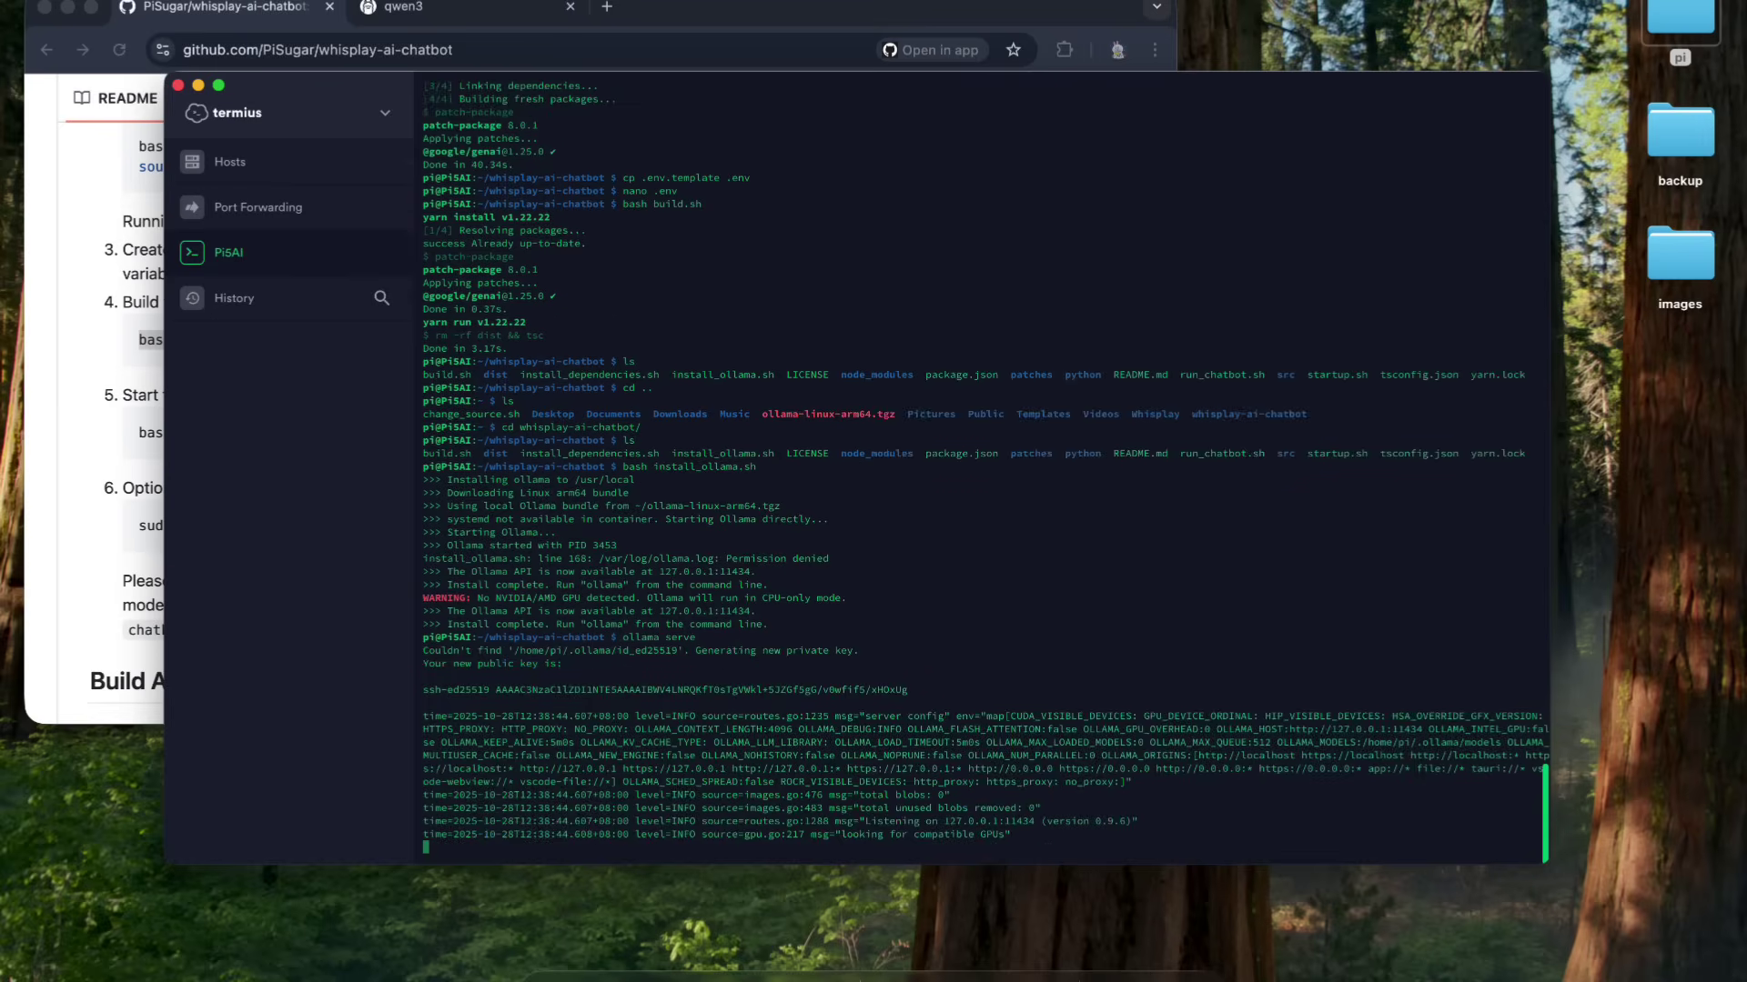
pyautogui.click(335, 182)
# - In a second PiSAI session, run 'ollama run qwen3:1.7b' and restart the slow download
pyautogui.doubleClick(561, 233)
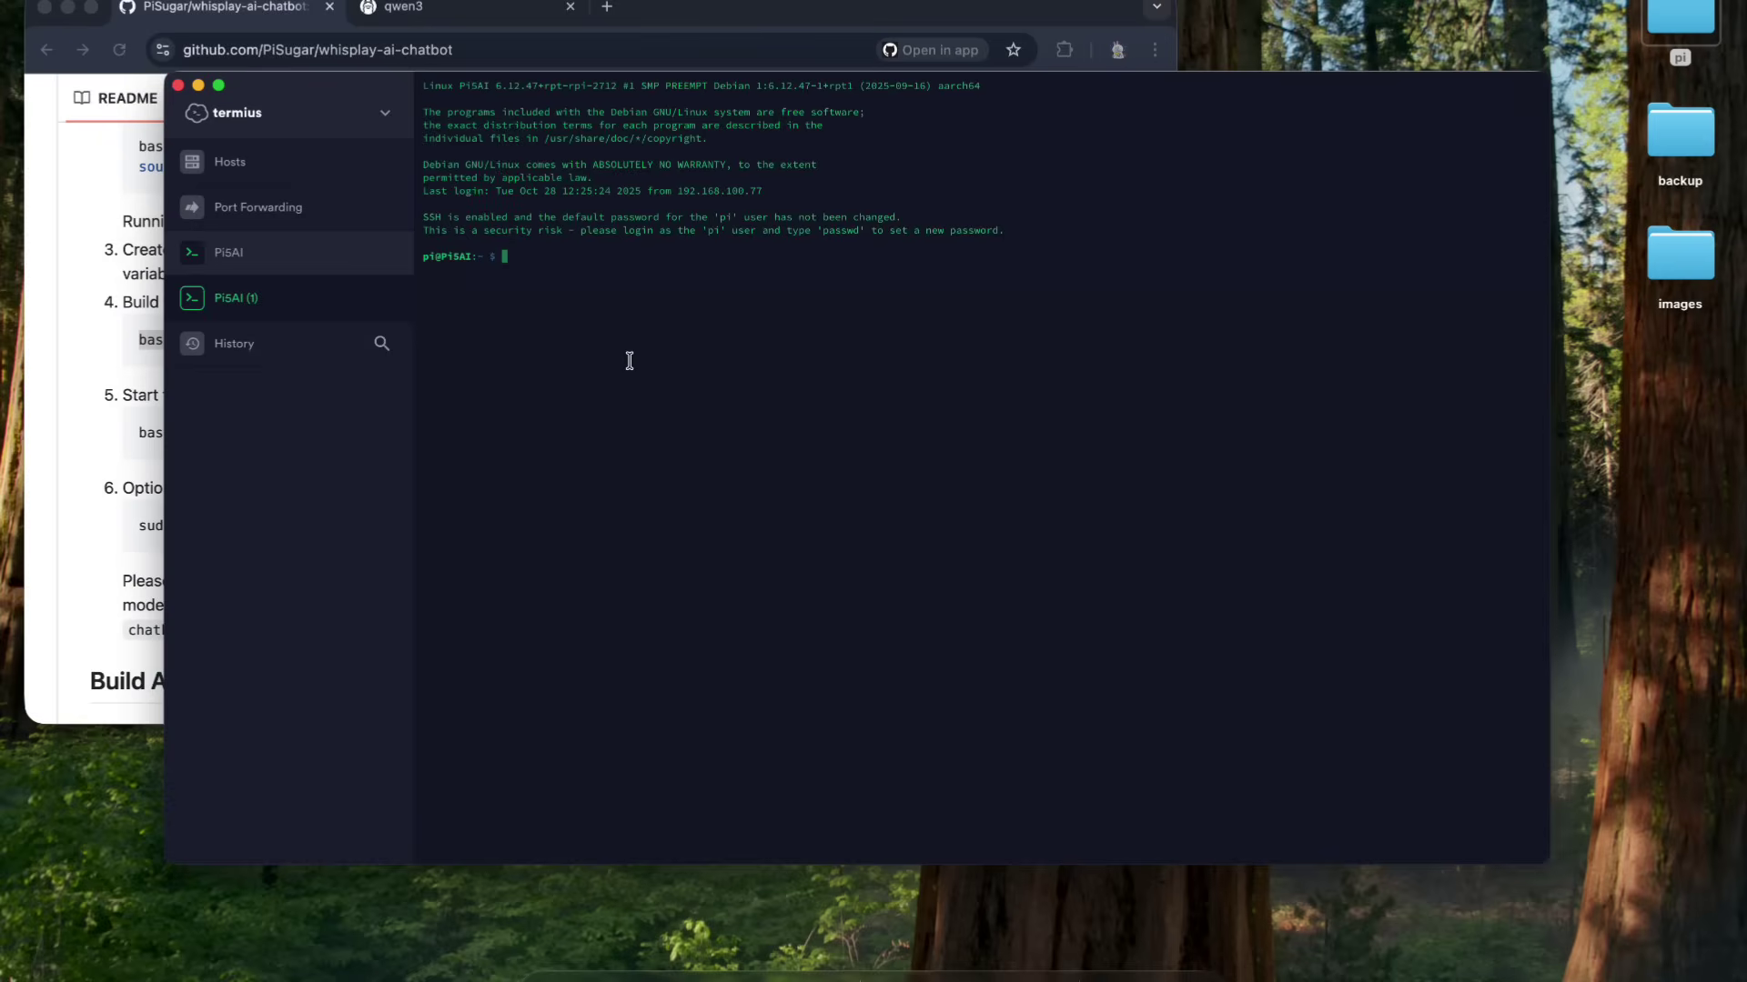
pyautogui.write('ollama run qwen3:1.7b')
pyautogui.press('Return')
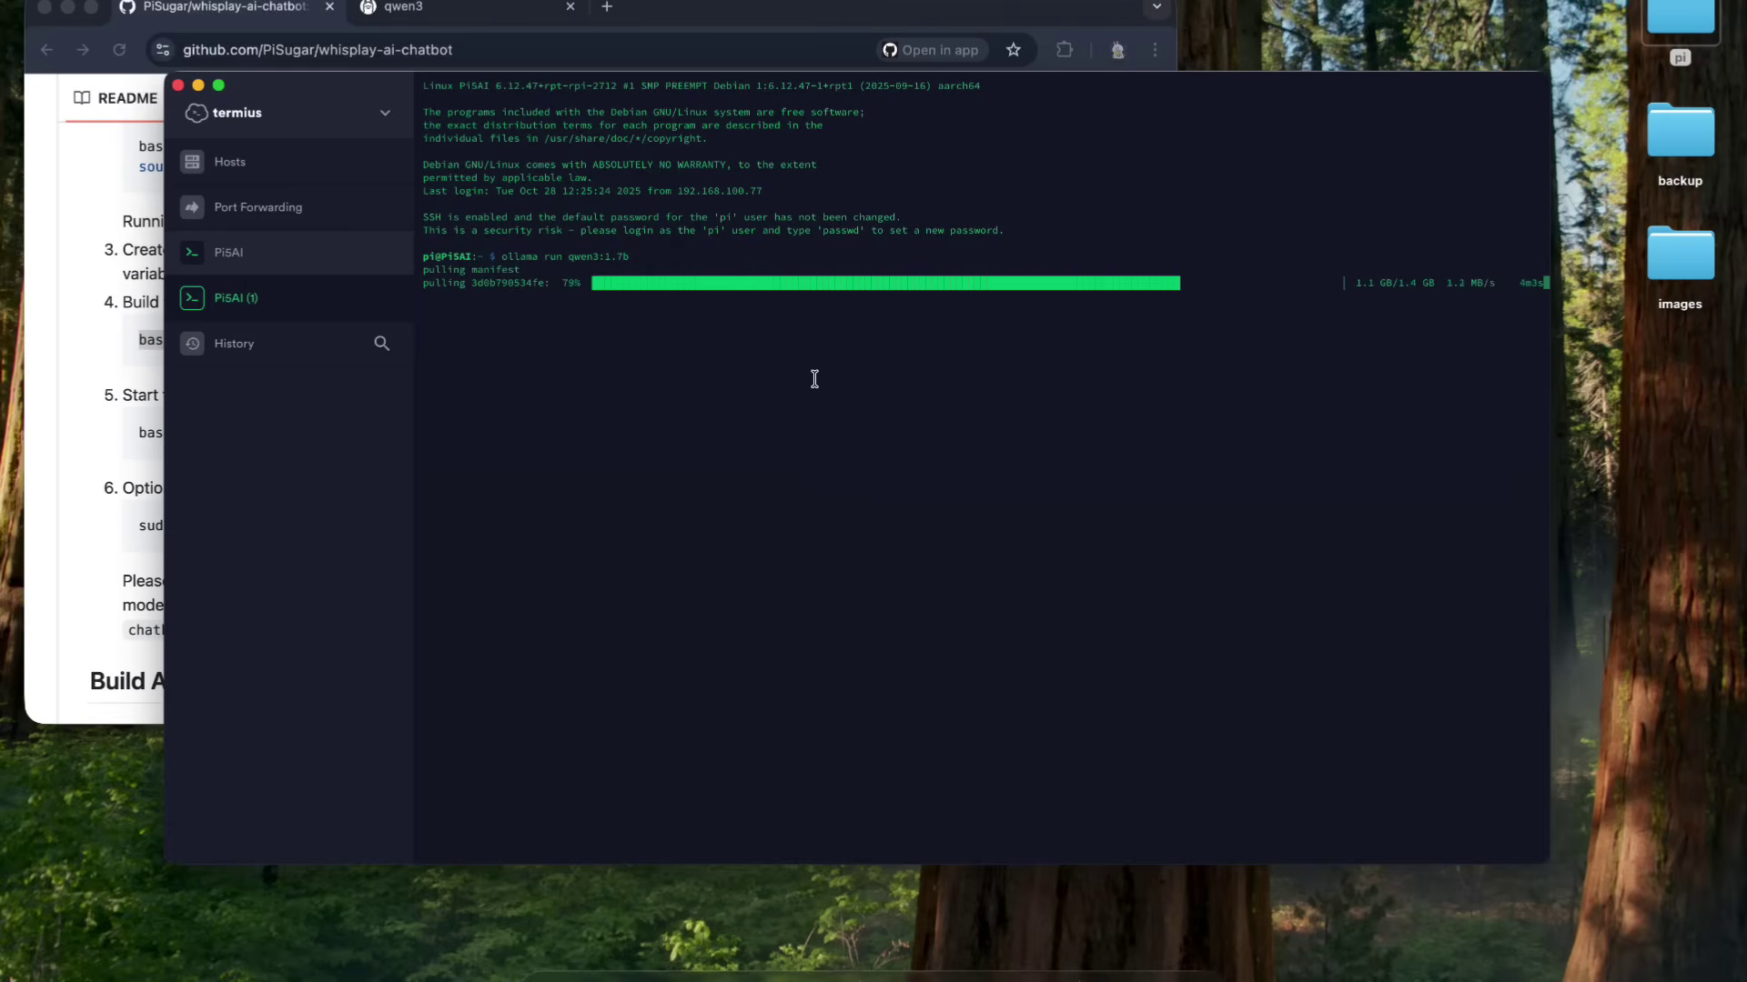
pyautogui.hotkey('ctrl', 'c')
pyautogui.hotkey('ctrl', 'c')
pyautogui.press('Up')
pyautogui.press('Return')
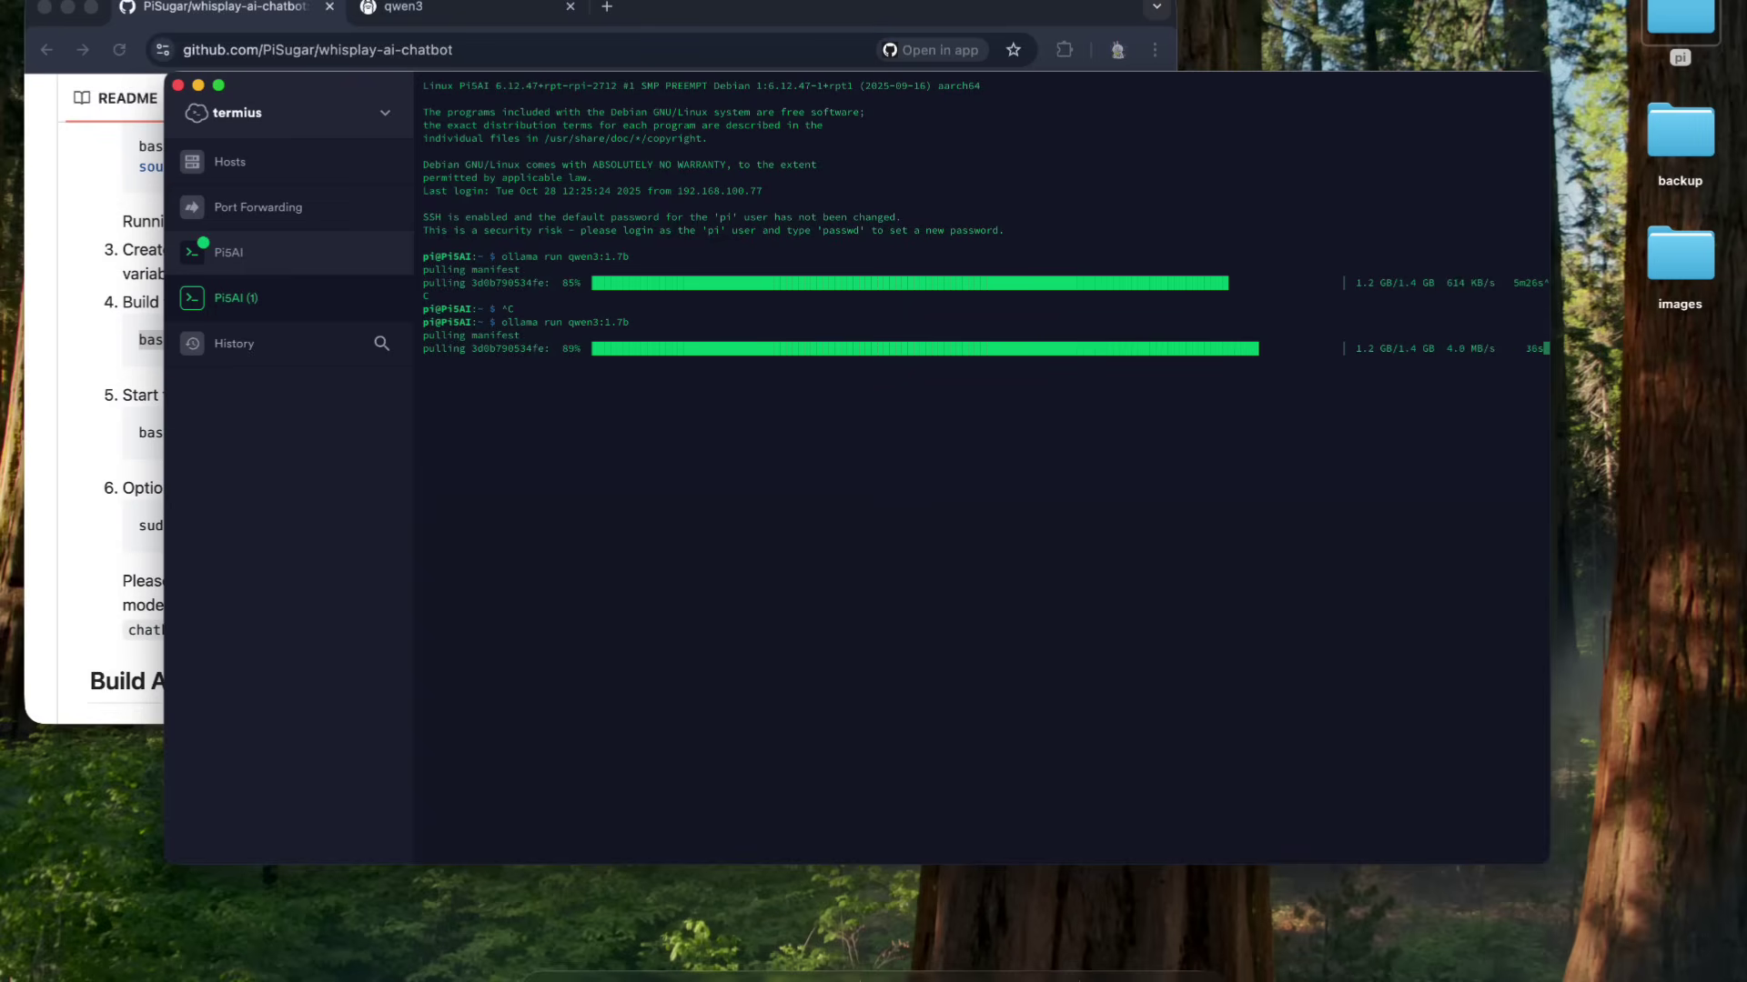
# - Interrupt and rerun 'ollama run qwen3:1.7b' until the model download completes
pyautogui.hotkey('ctrl', 'c')
pyautogui.hotkey('ctrl', 'c')
pyautogui.hotkey('ctrl', 'c')
pyautogui.press('Up')
pyautogui.press('Return')
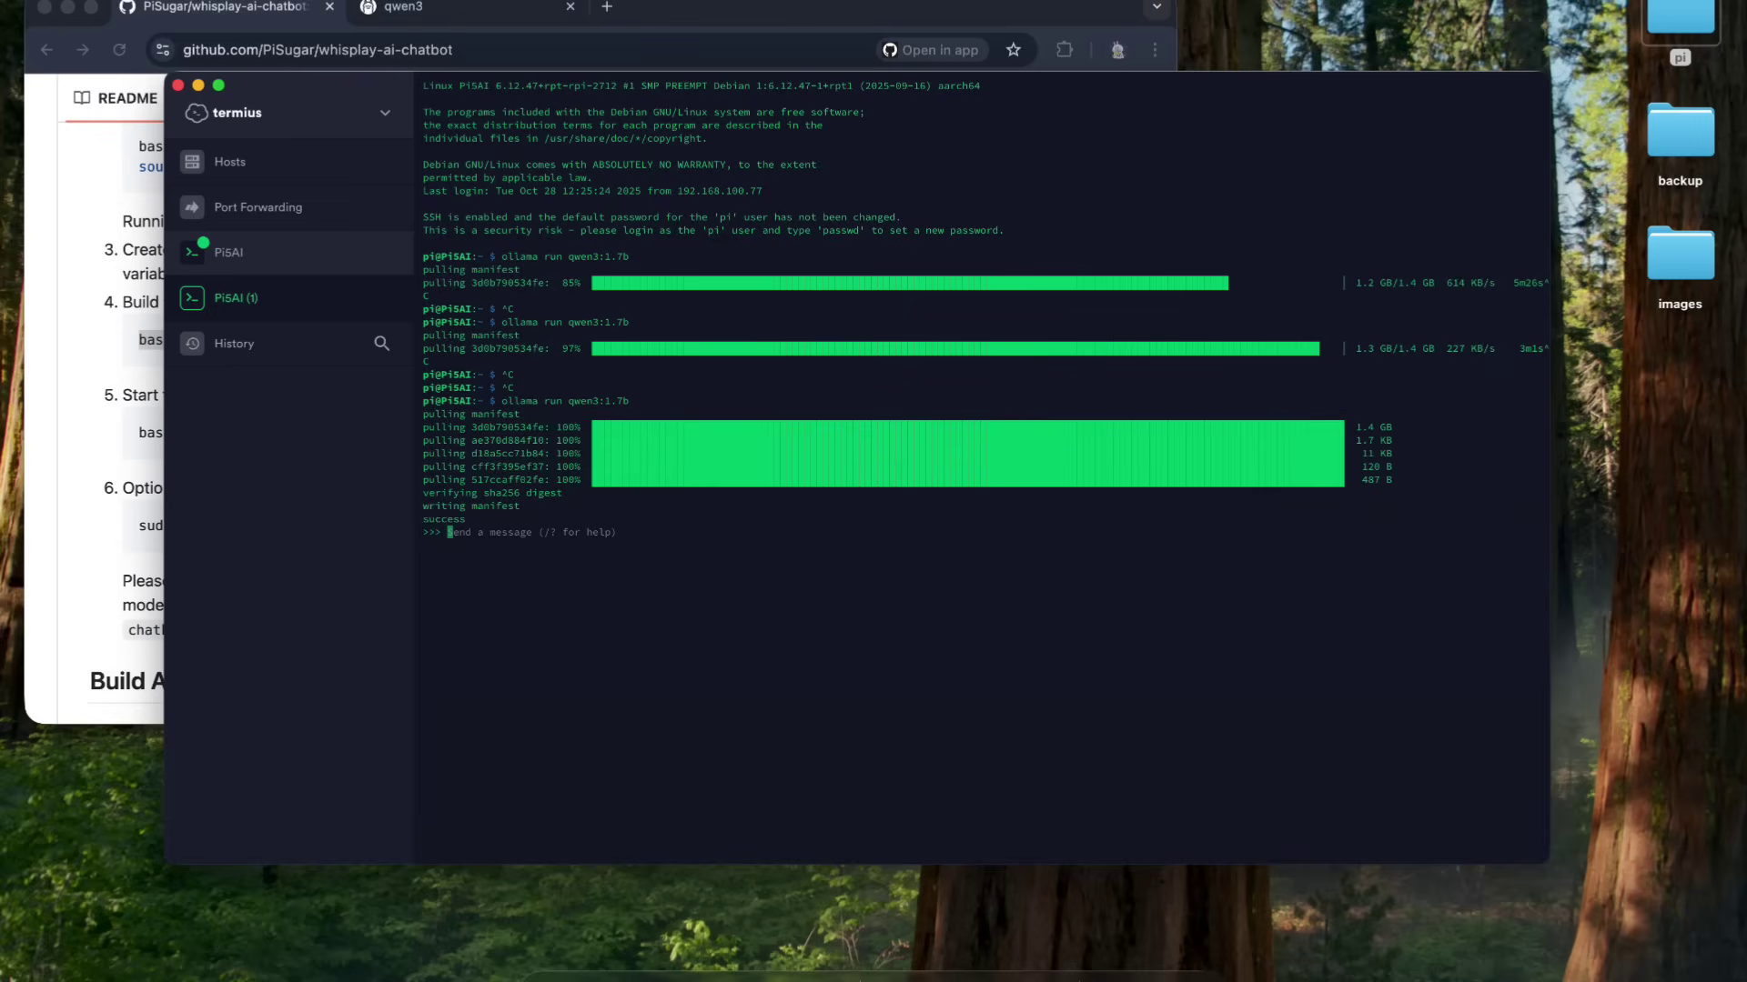
# - Send the model 'hello' and 'no thanks', then exit the chat with /bye
pyautogui.write('hello')
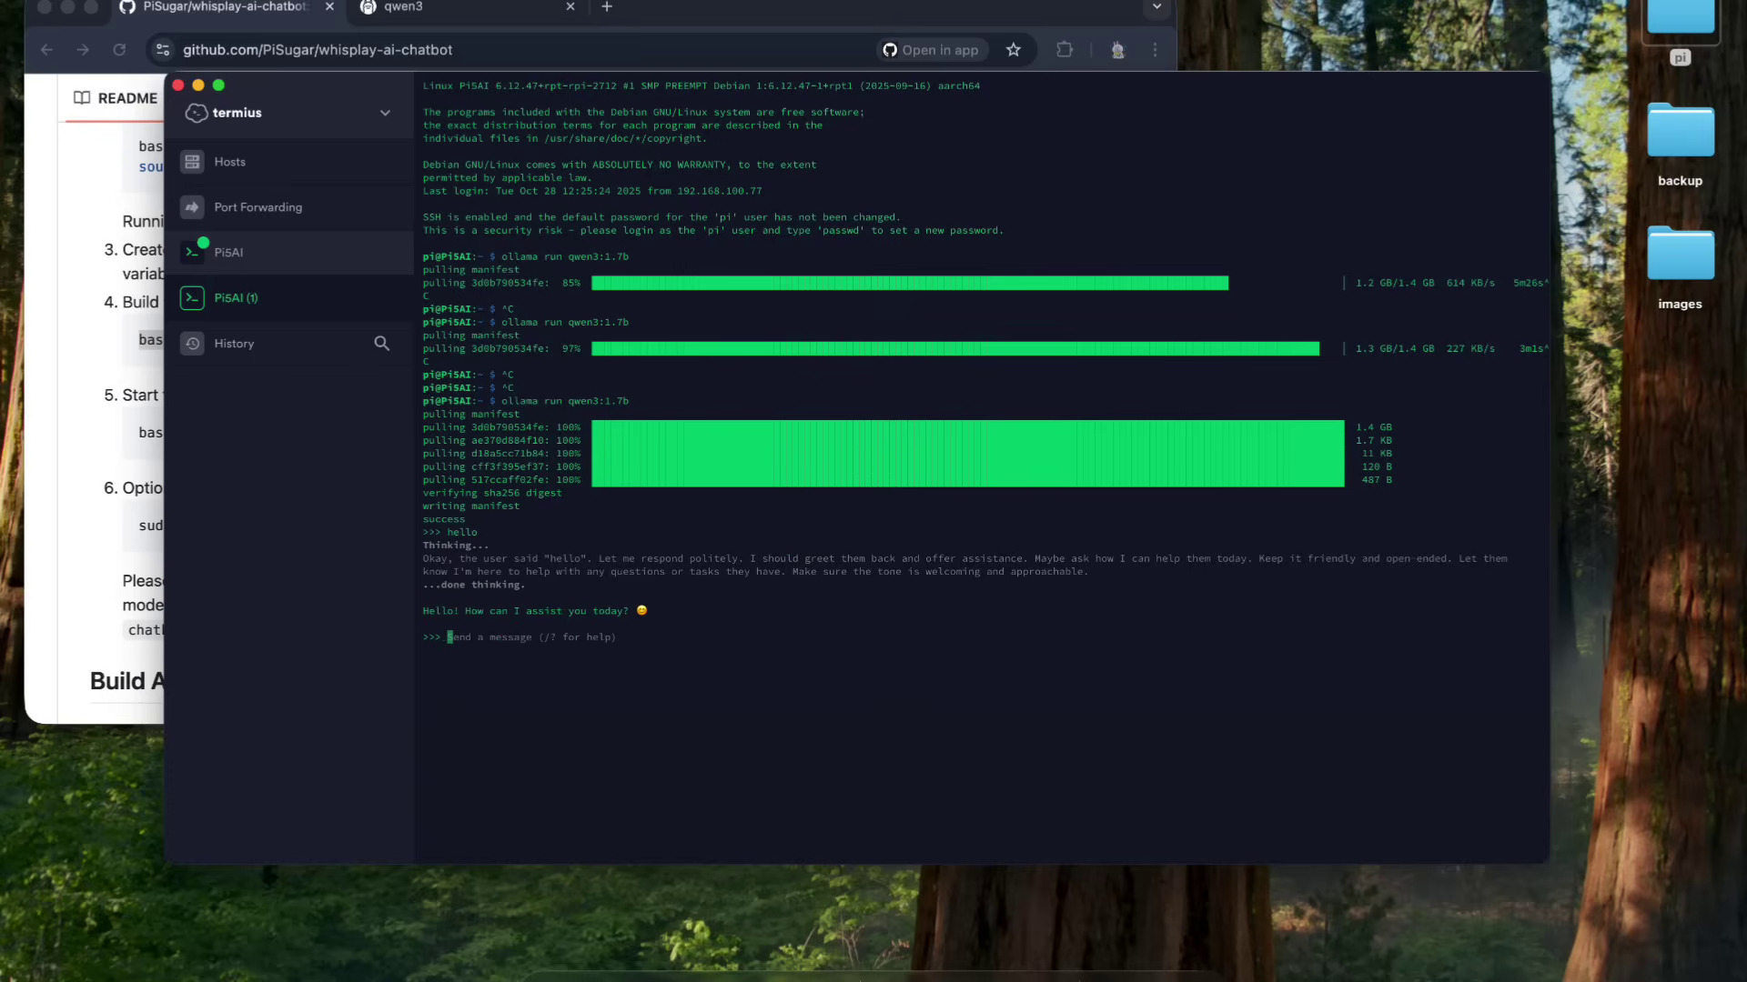
pyautogui.write('no thanks')
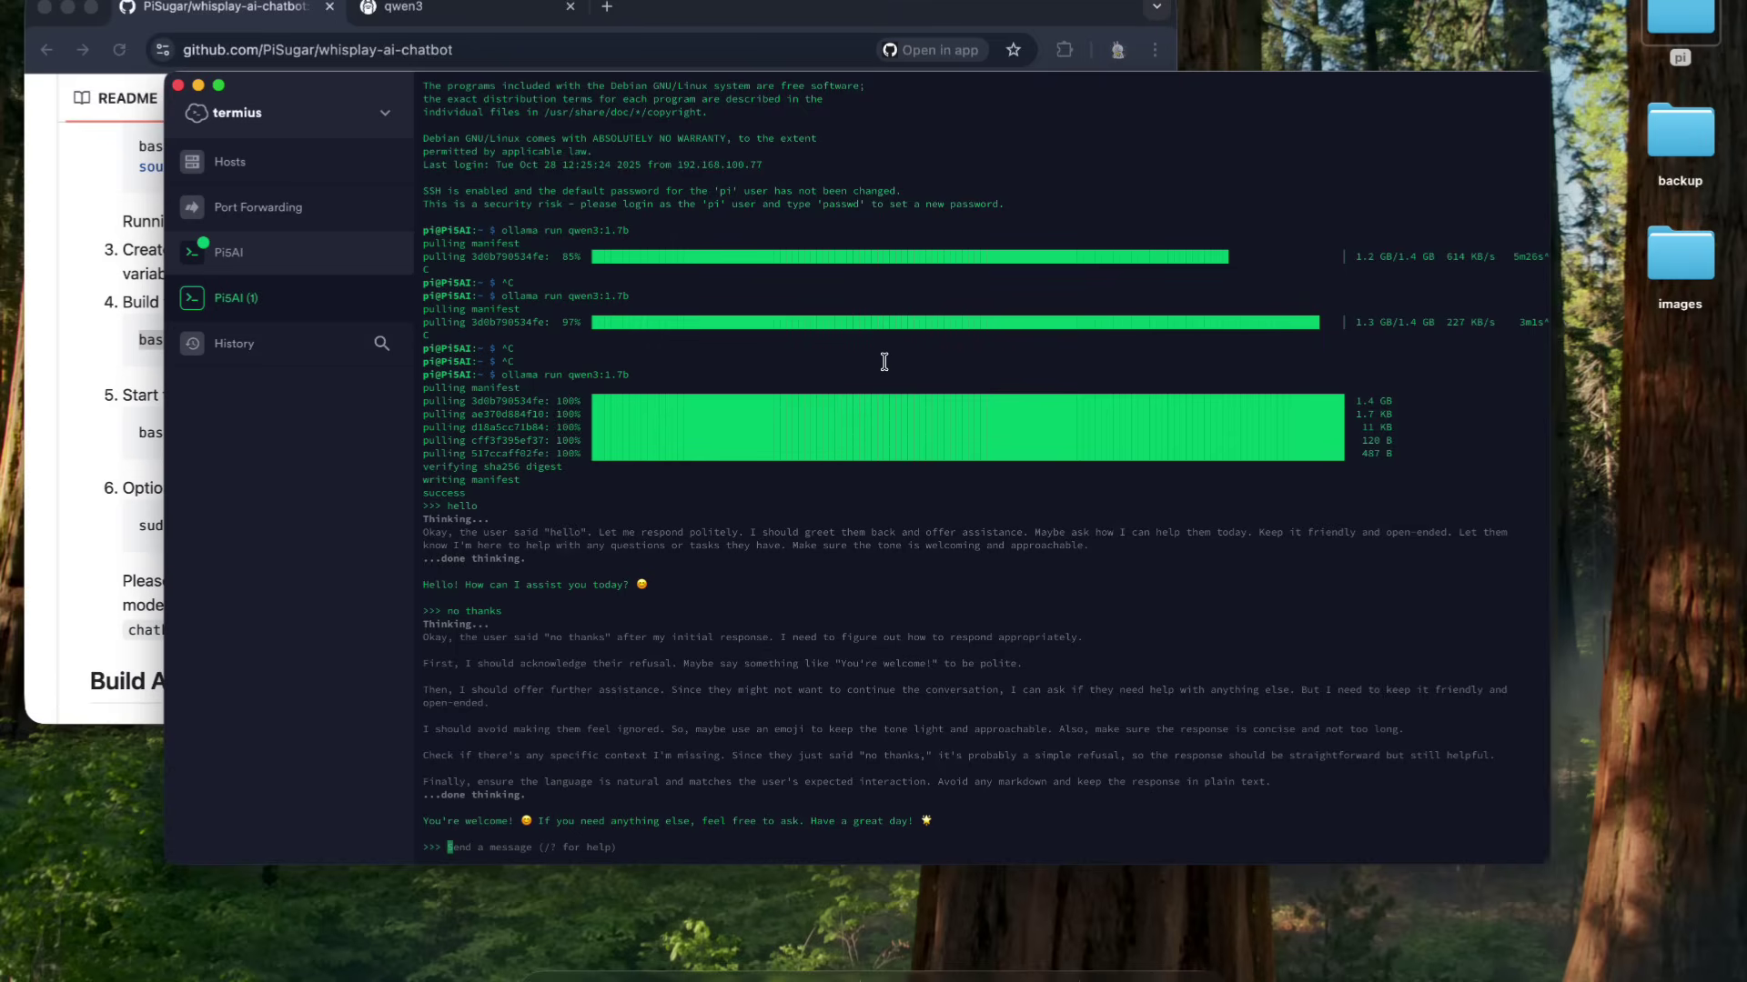
pyautogui.write('/bye')
pyautogui.press('Return')
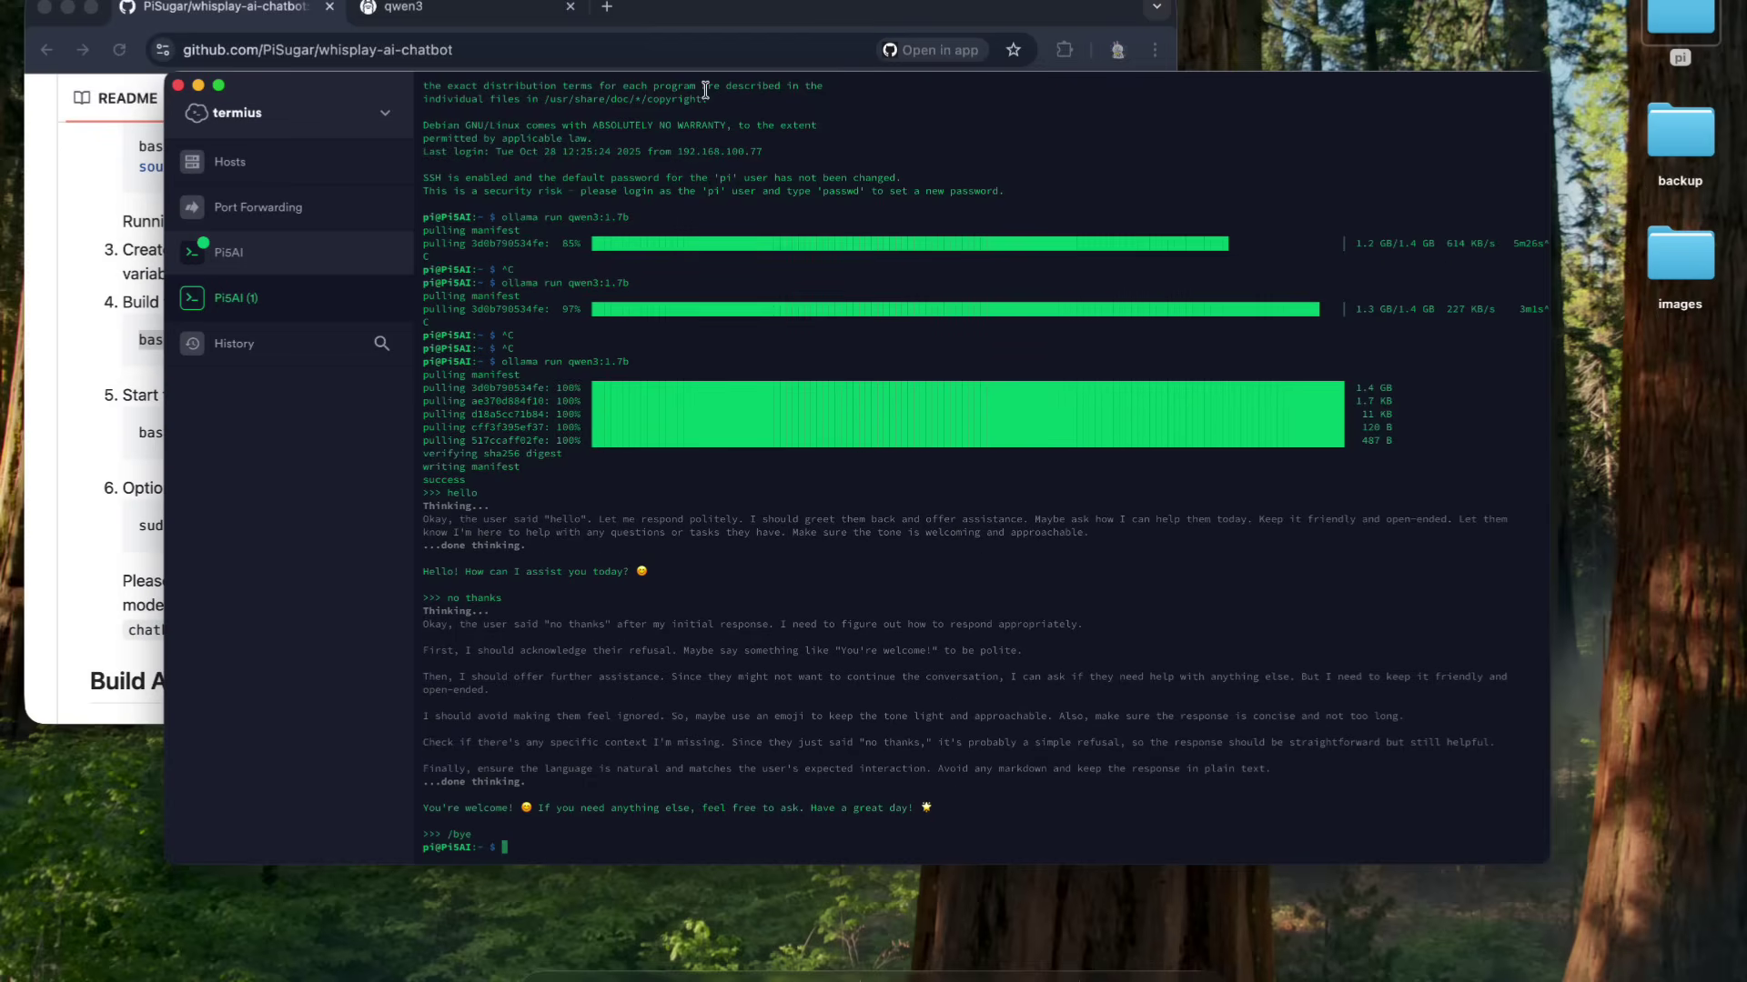
# - Go back to the whisplay-ai-chatbot repository in Chrome and open the PiSugar organisation page
pyautogui.click(293, 264)
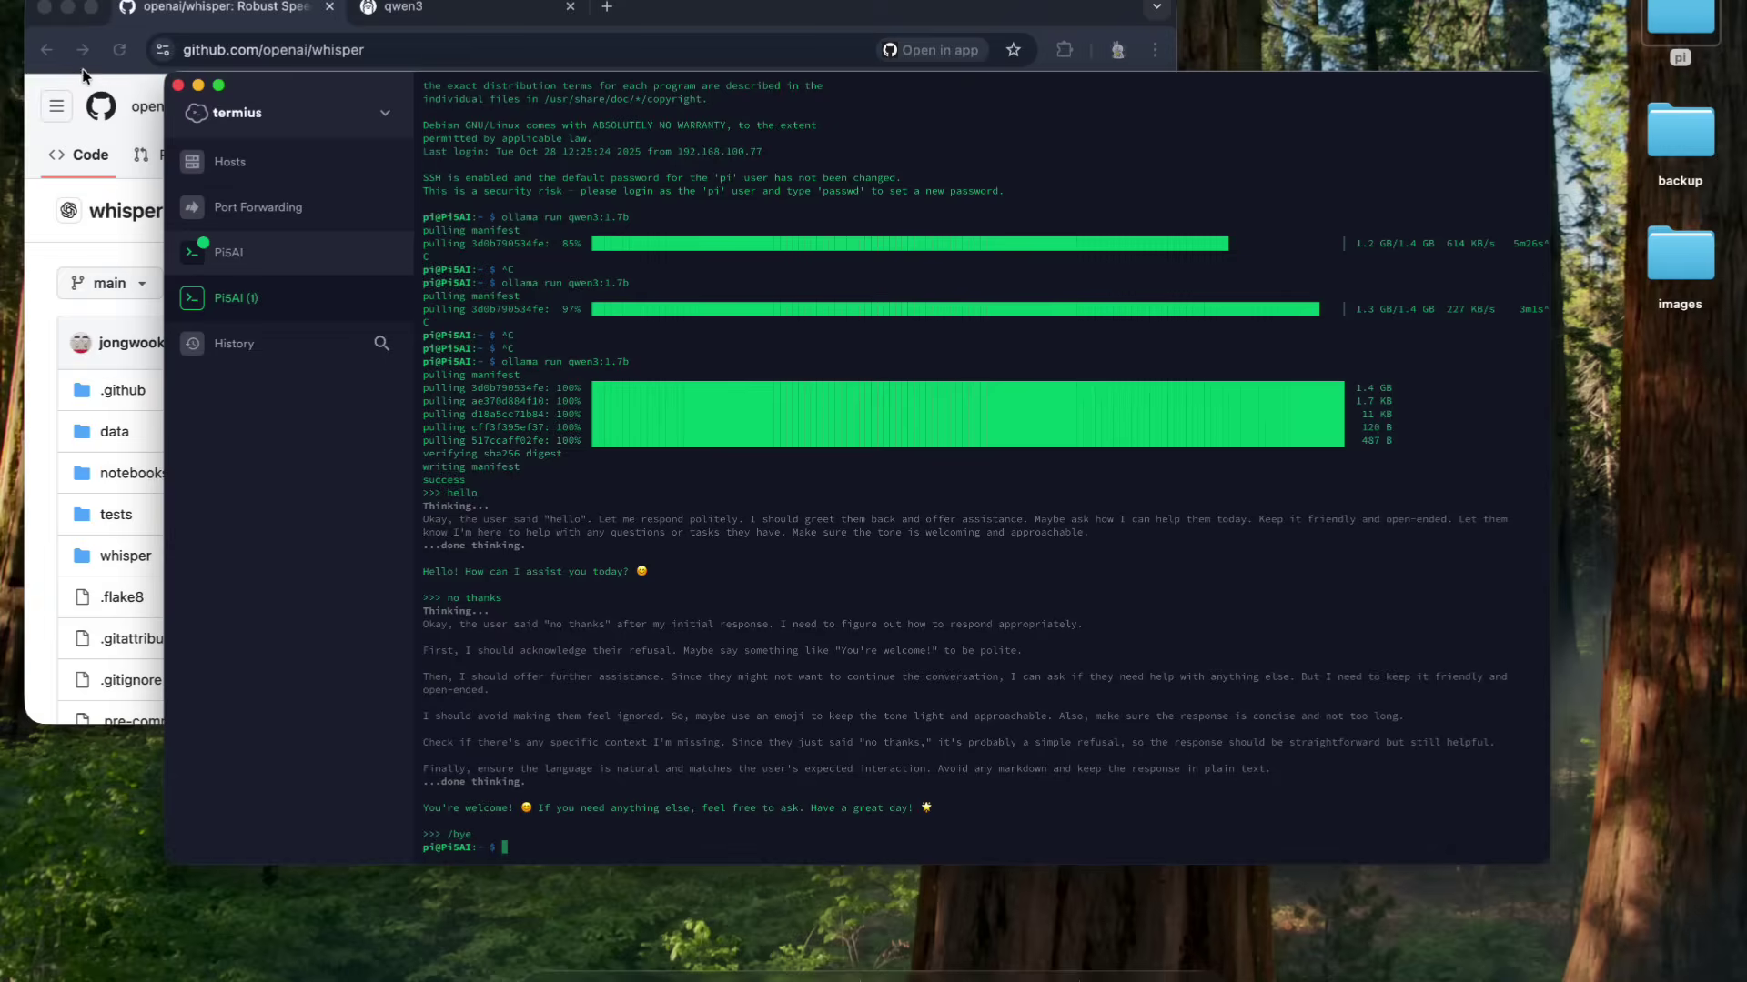
pyautogui.click(82, 75)
pyautogui.click(43, 50)
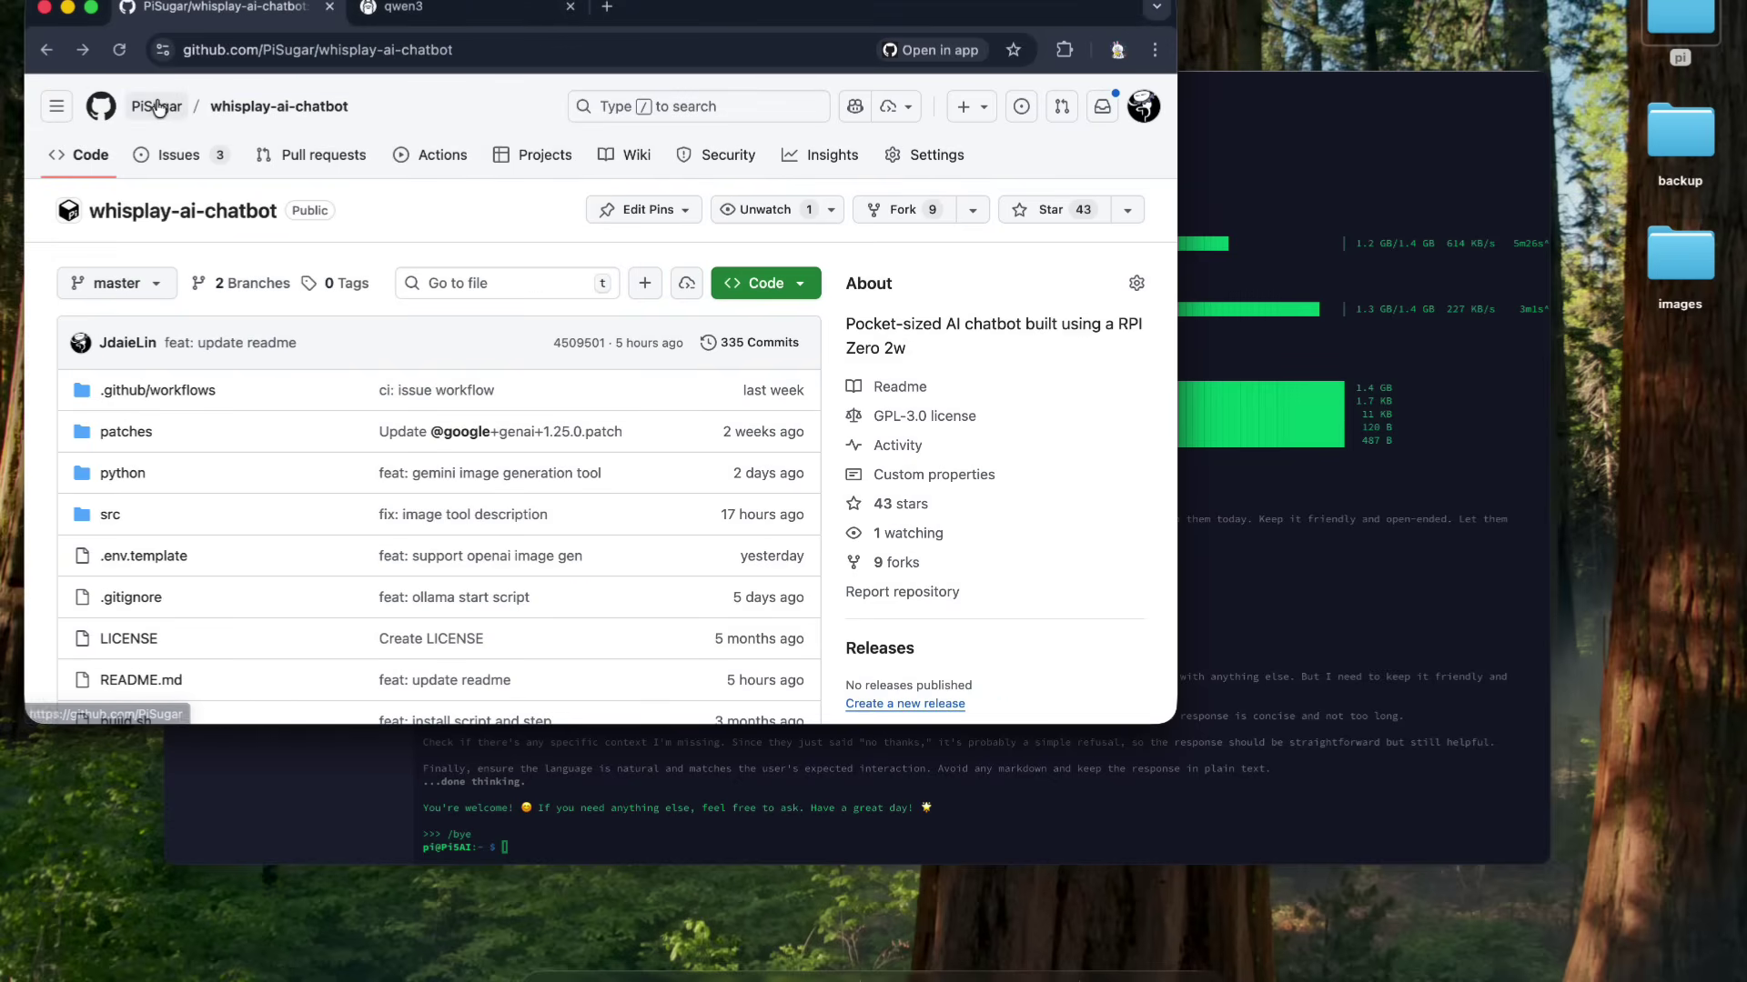
pyautogui.moveTo(156, 106)
pyautogui.click(467, 242)
# - Open pisugar-power-manager-rs and copy the wget install commands from its Install section
pyautogui.scroll(-12, 579, 323)
pyautogui.scroll(-5, 579, 329)
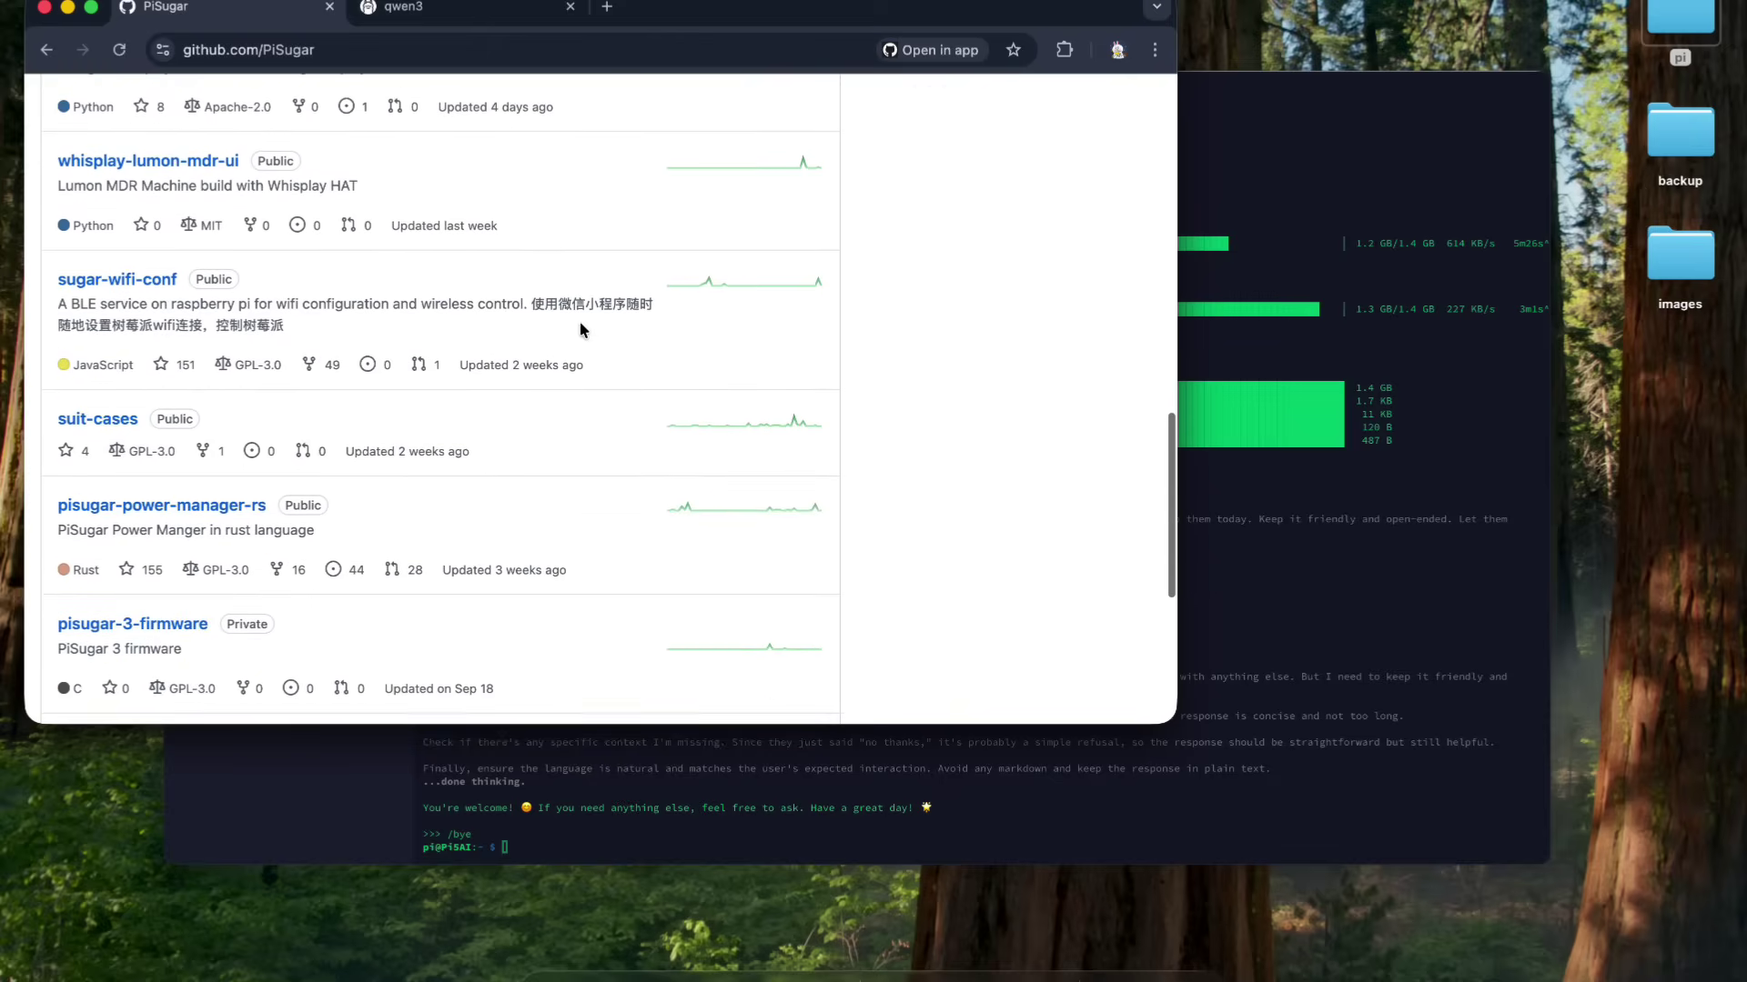
pyautogui.click(215, 516)
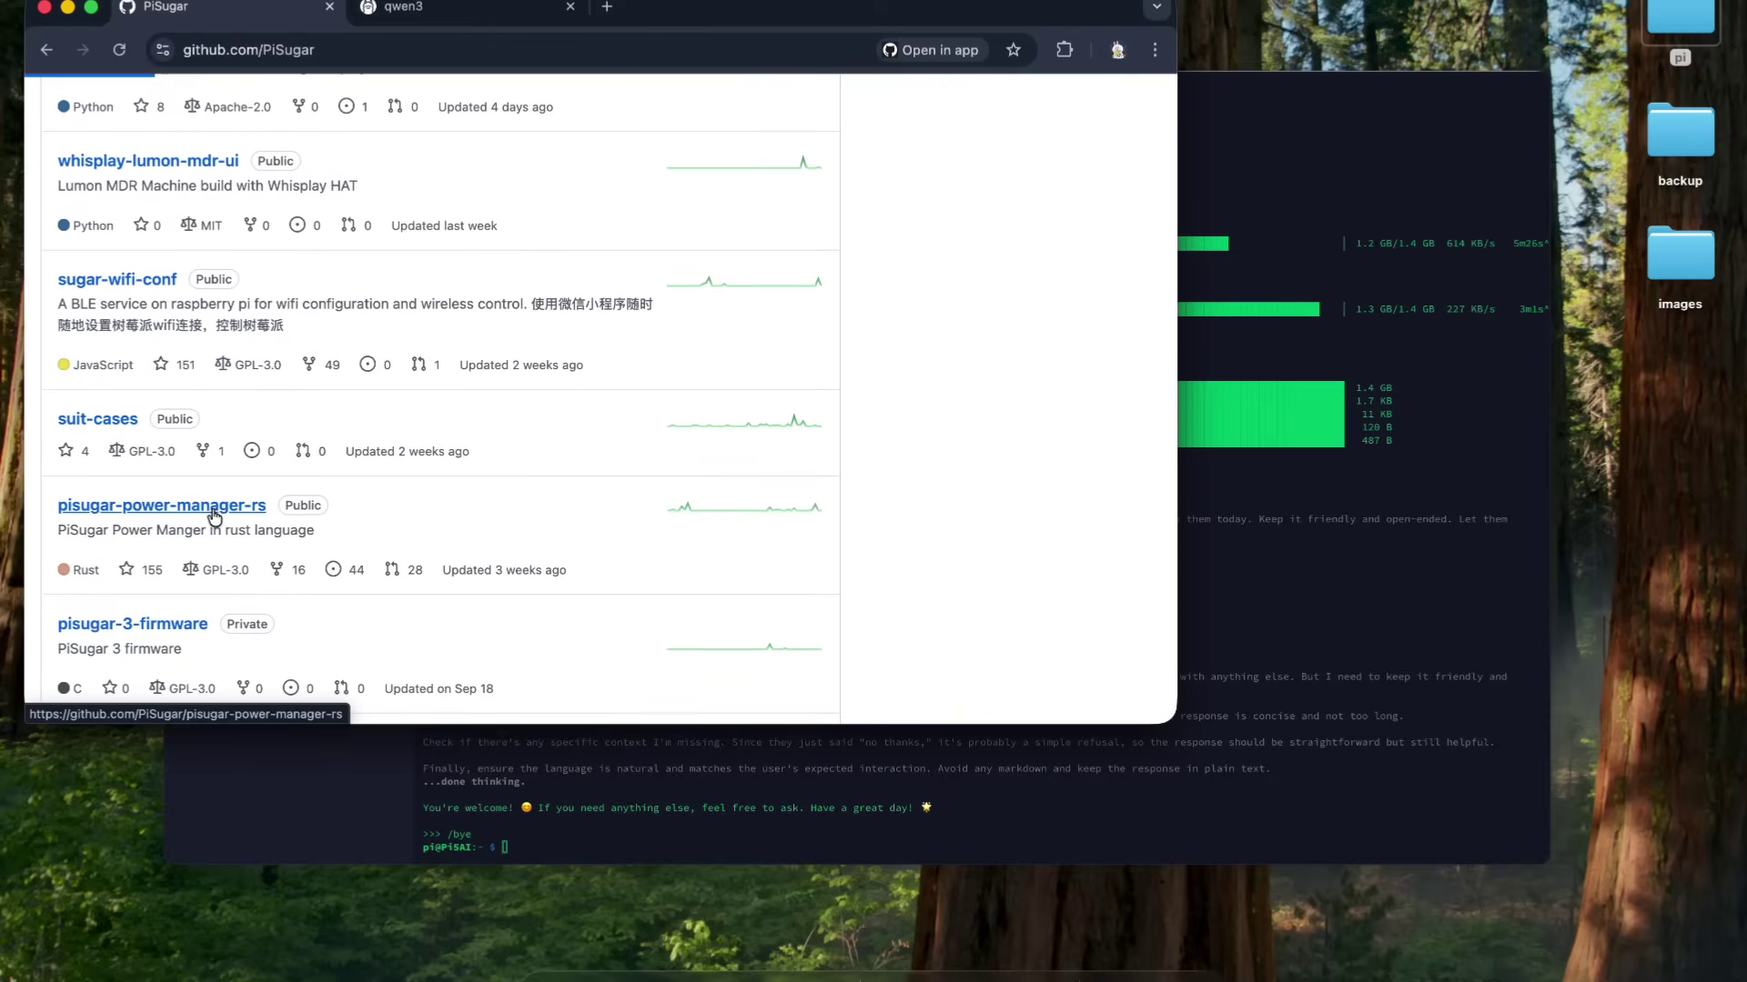
pyautogui.scroll(-15, 707, 378)
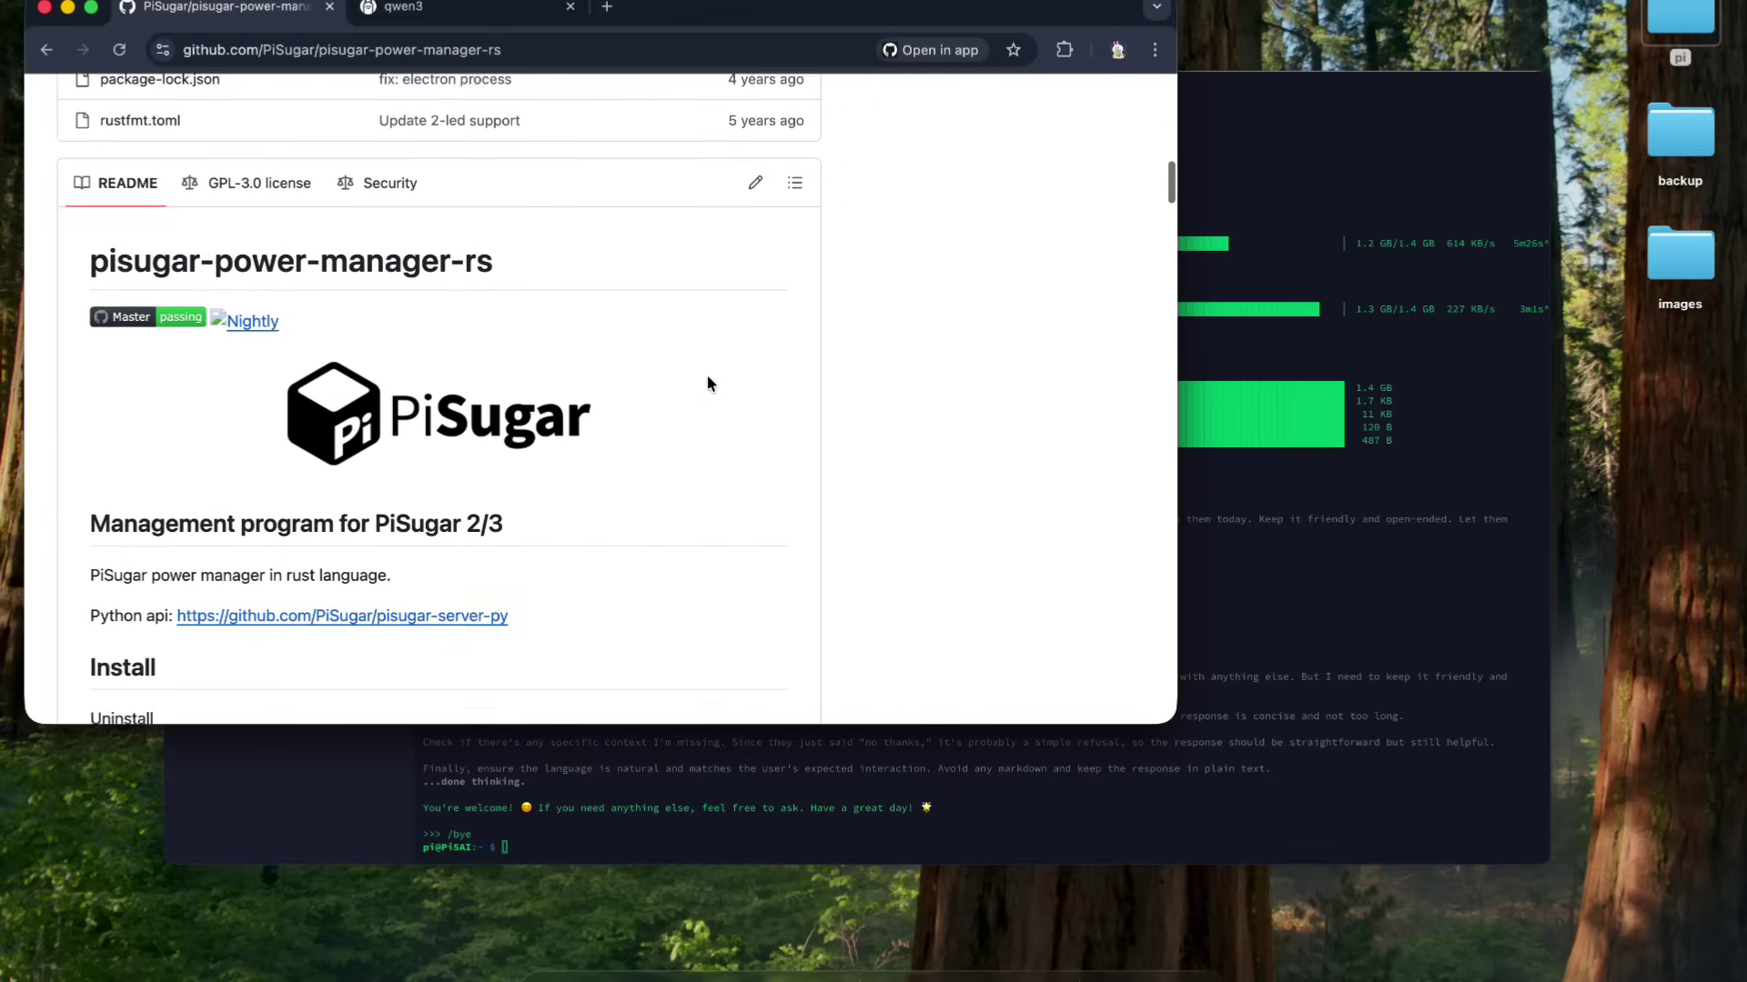
pyautogui.scroll(-5, 503, 350)
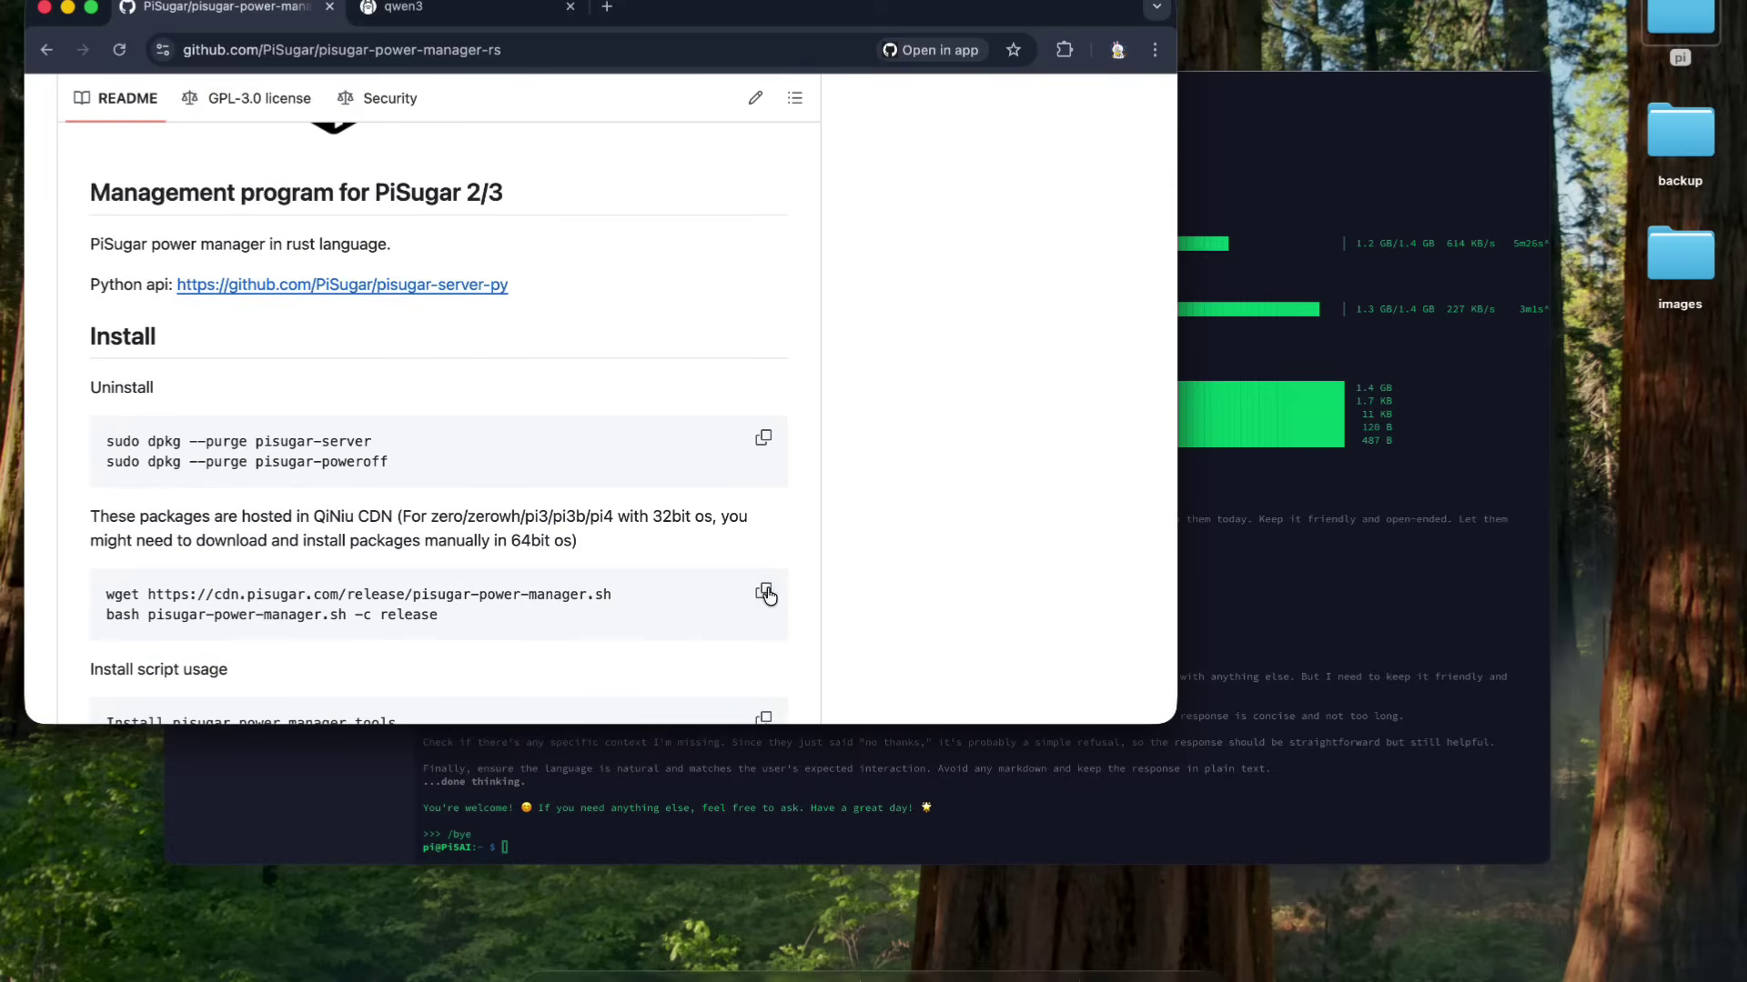
pyautogui.click(763, 591)
pyautogui.click(1366, 614)
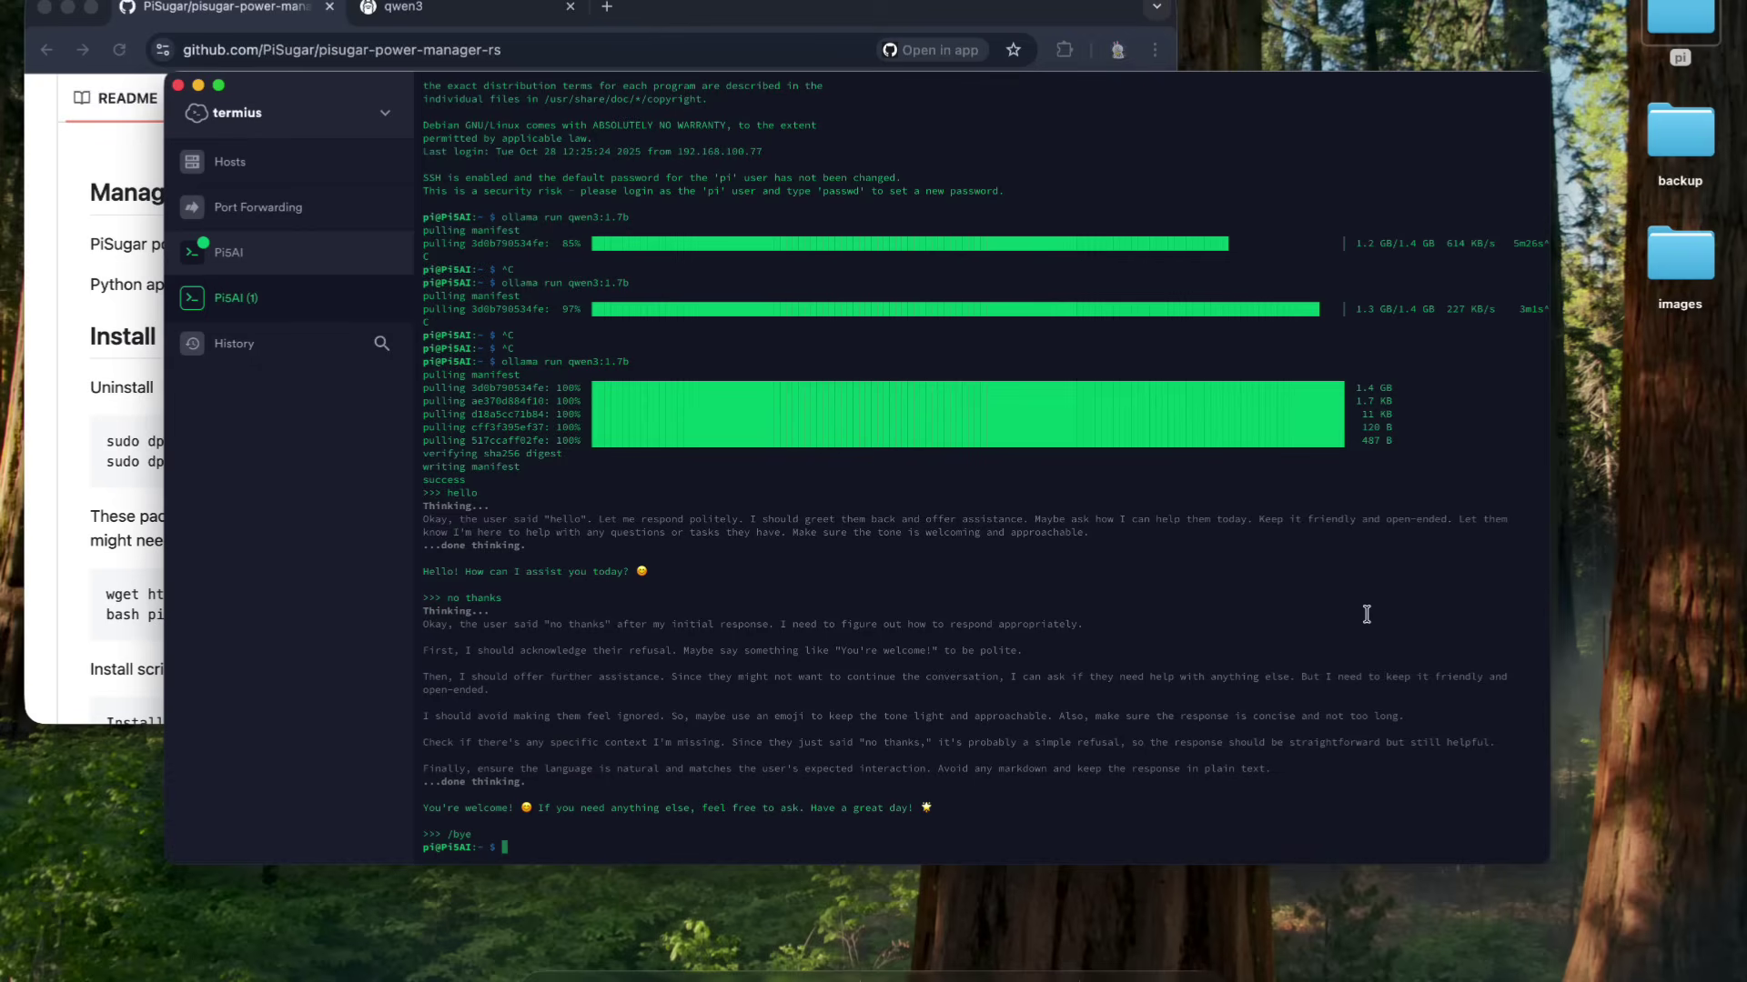
# - Run the PiSugar install commands, choosing PiSugar 3, keeping admin login, and setting a password
pyautogui.press('super+v')
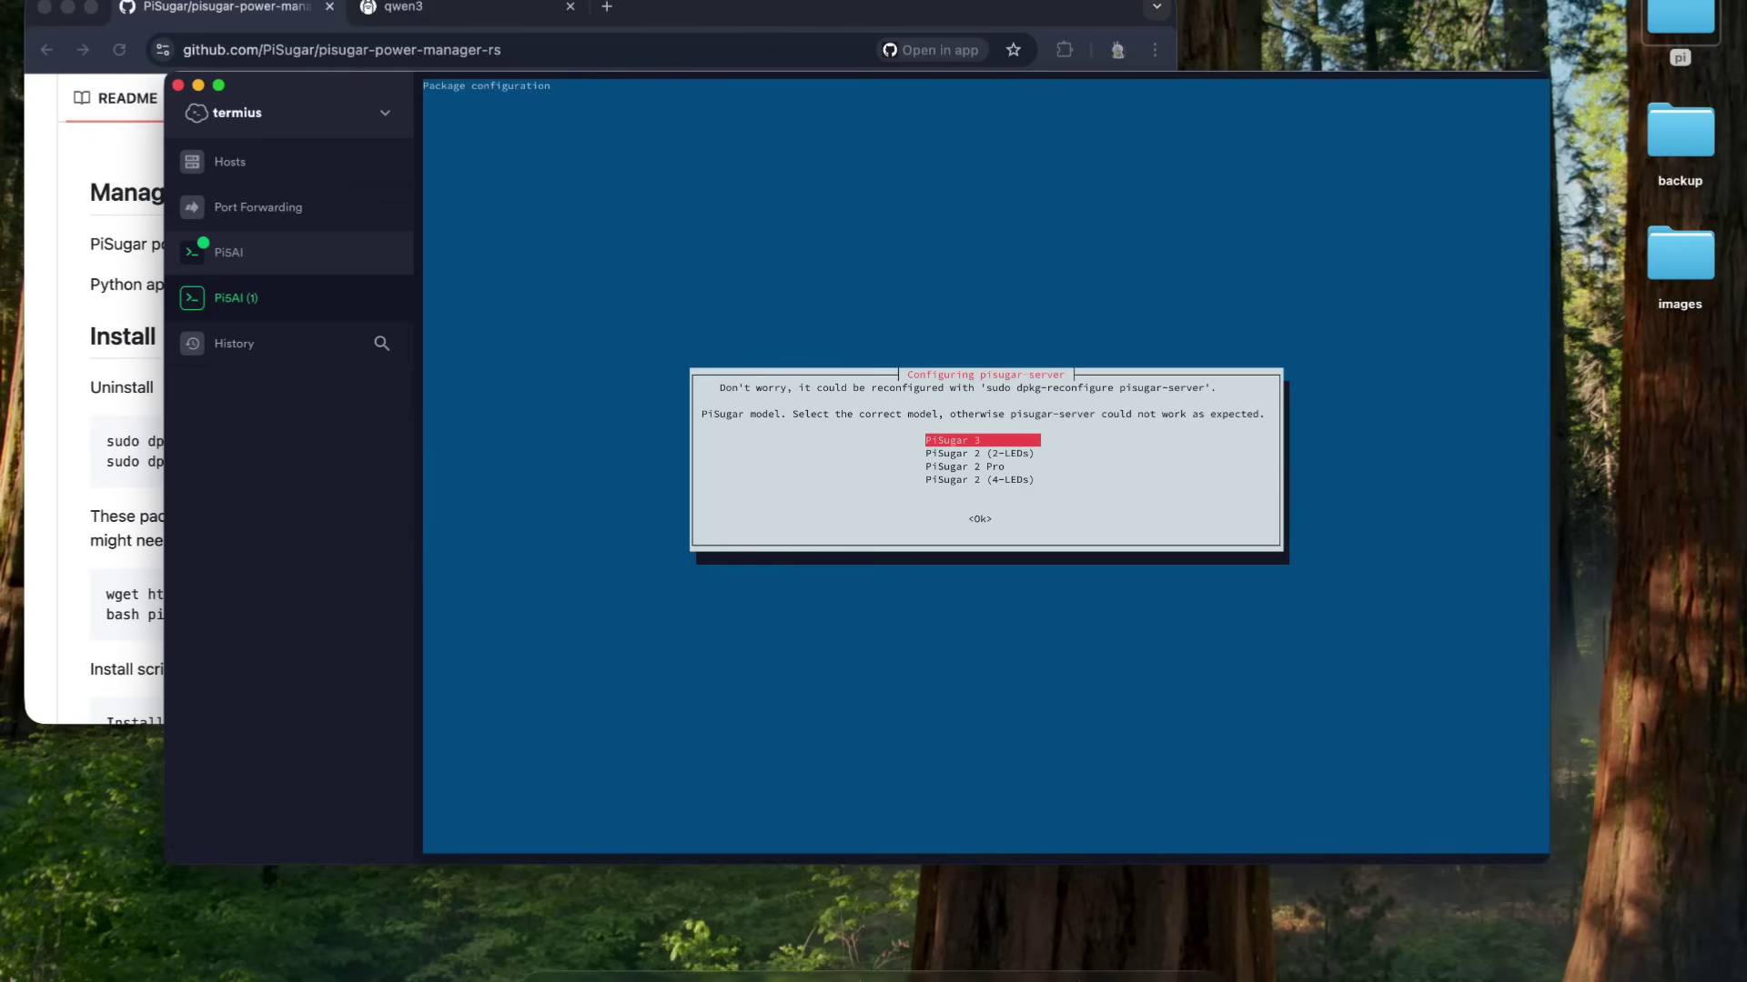
pyautogui.press('Return')
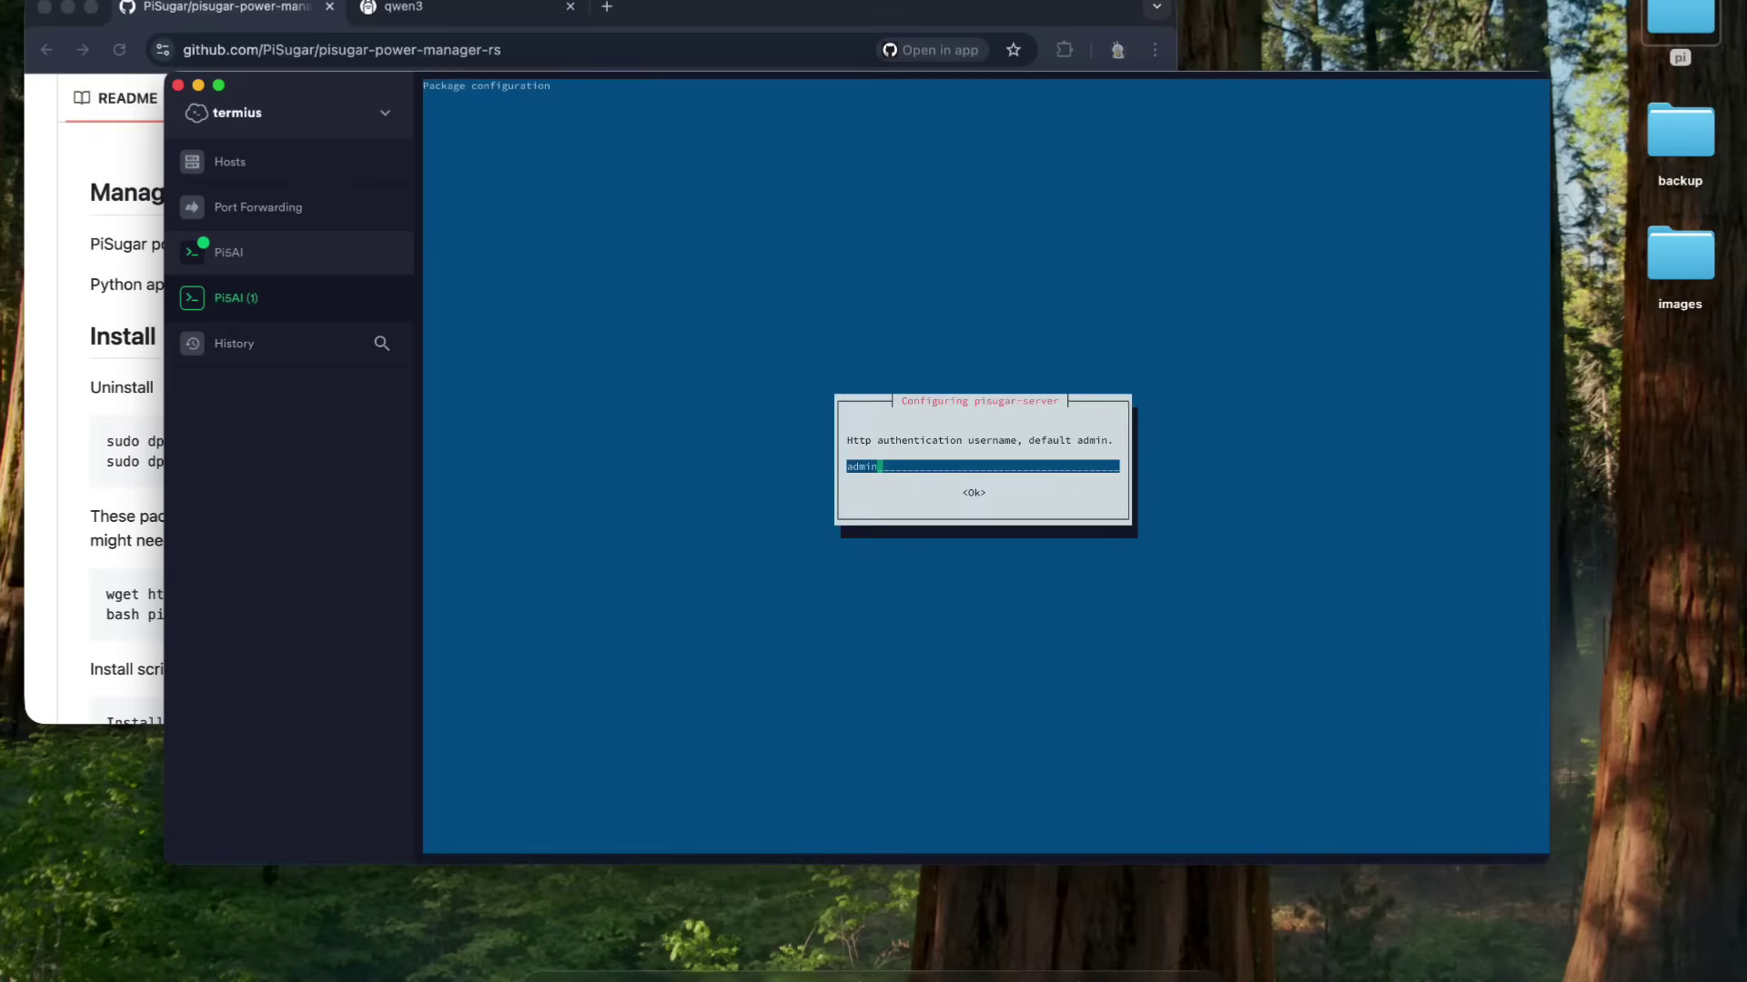
pyautogui.press('Return')
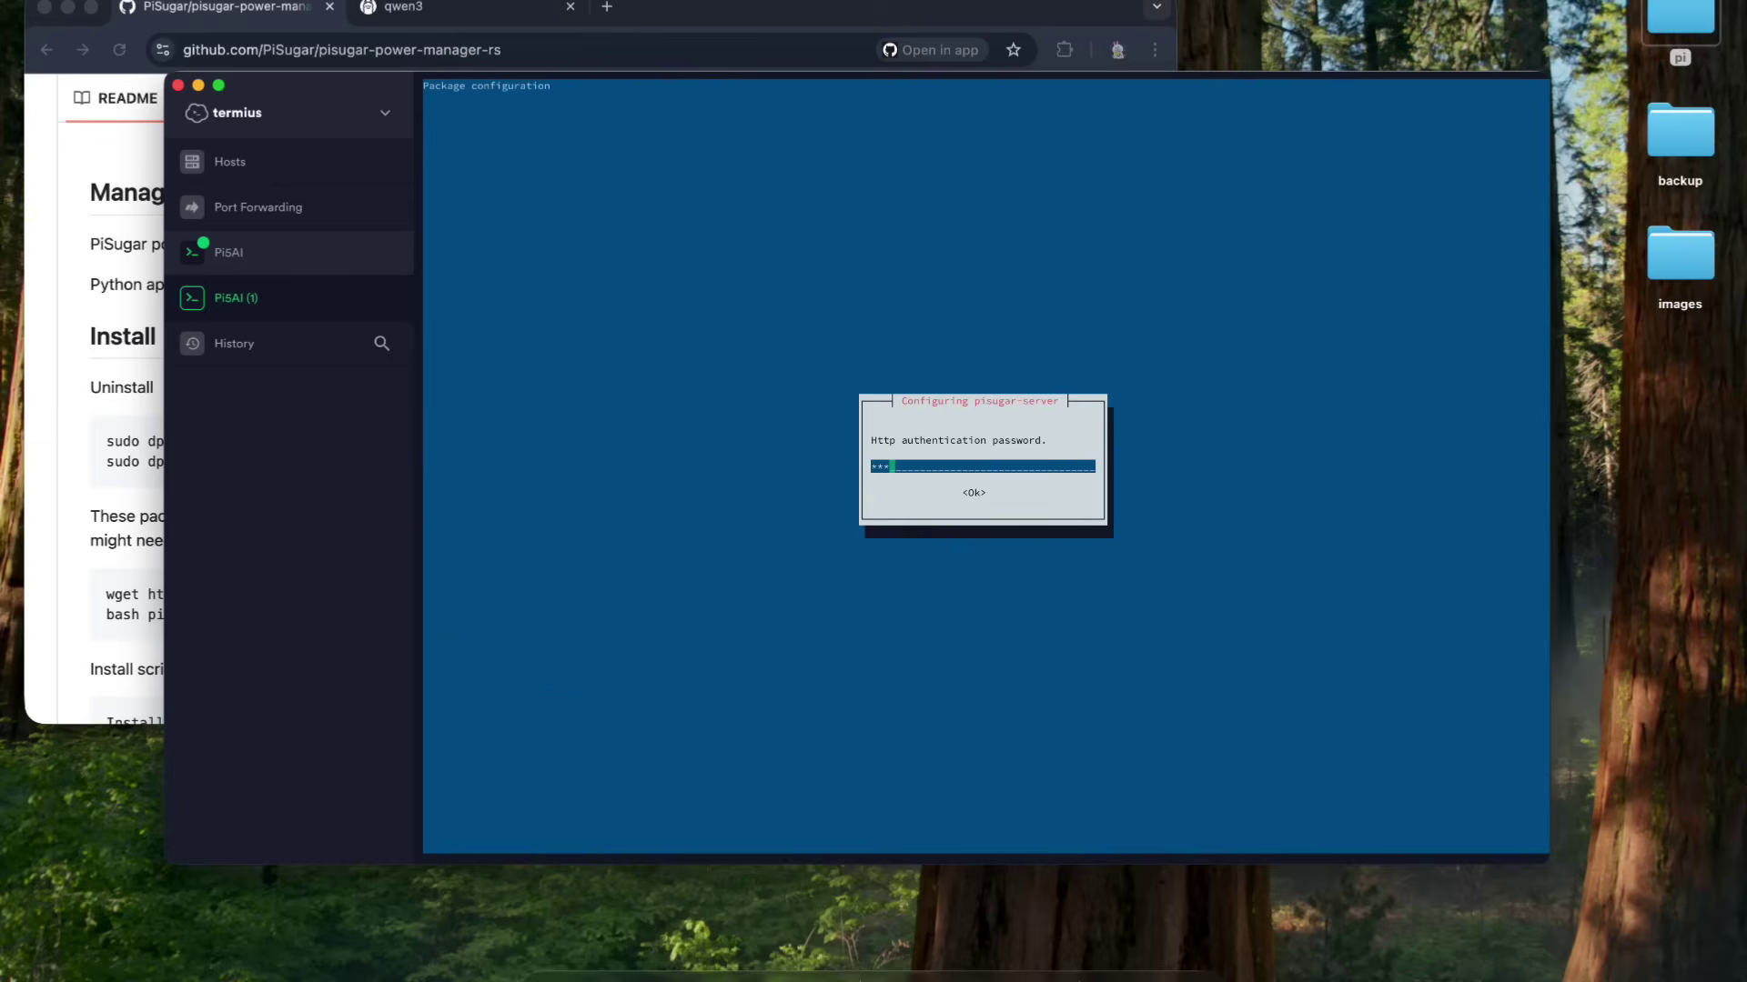
pyautogui.press('Return')
pyautogui.press('Return')
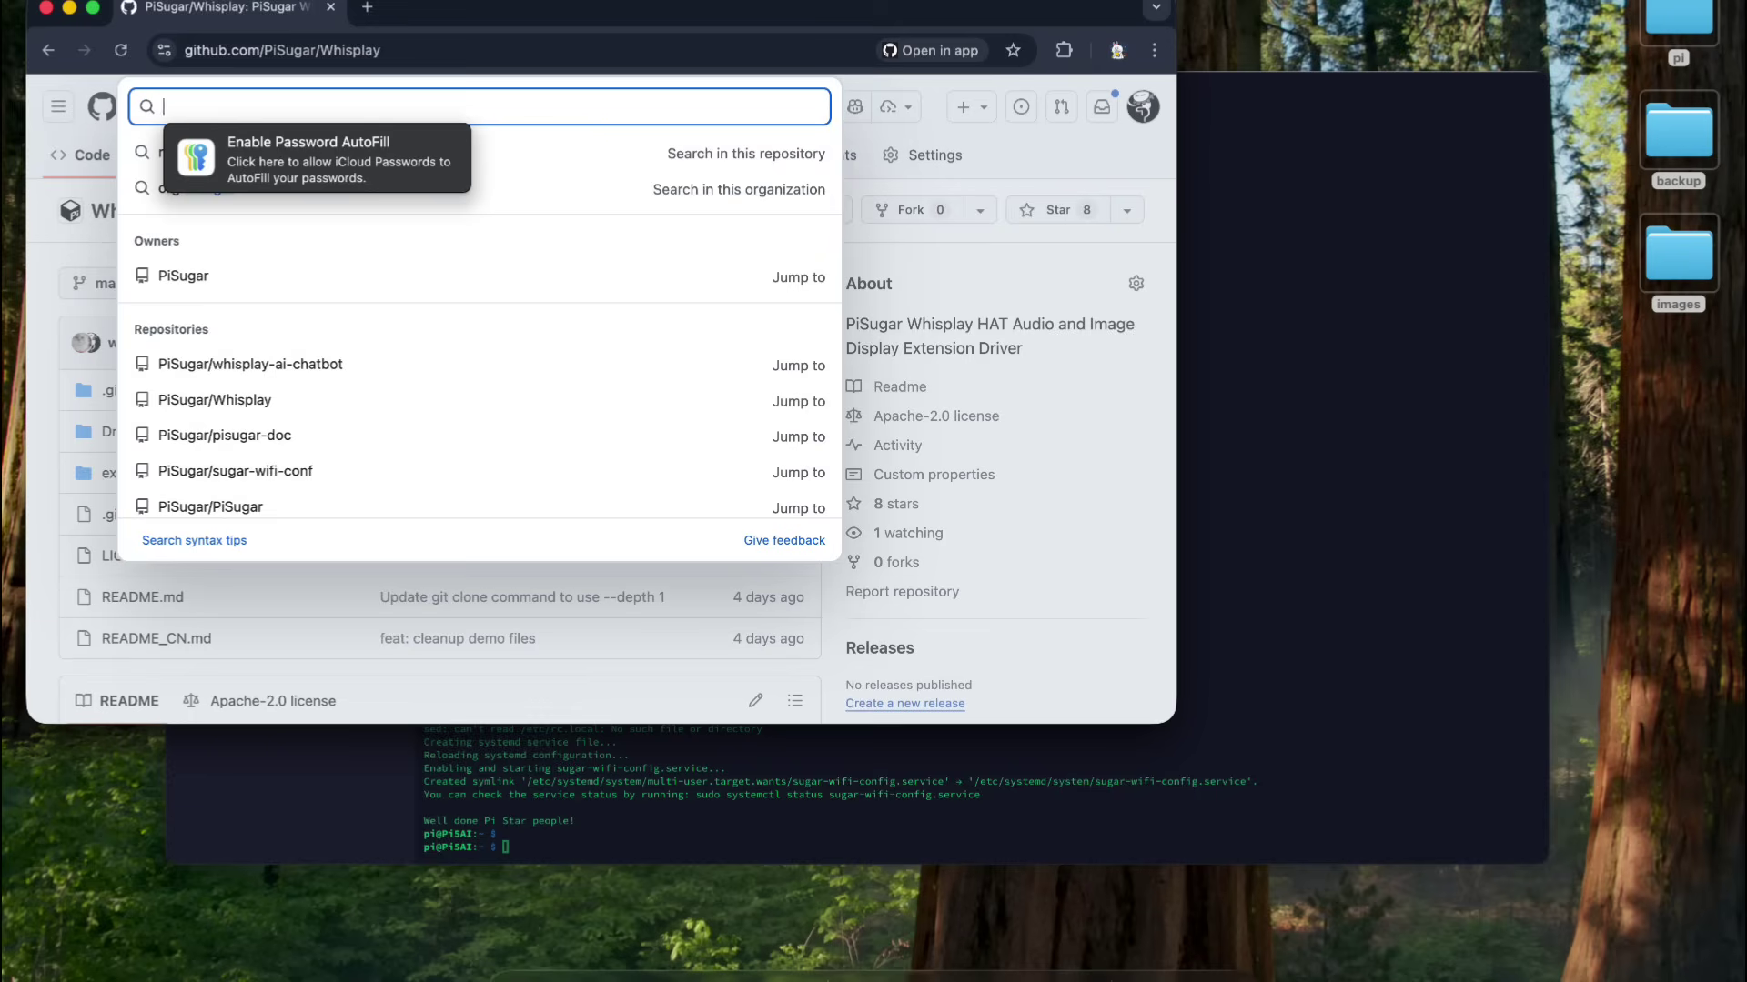
pyautogui.write('whisper')
pyautogui.press('Return')
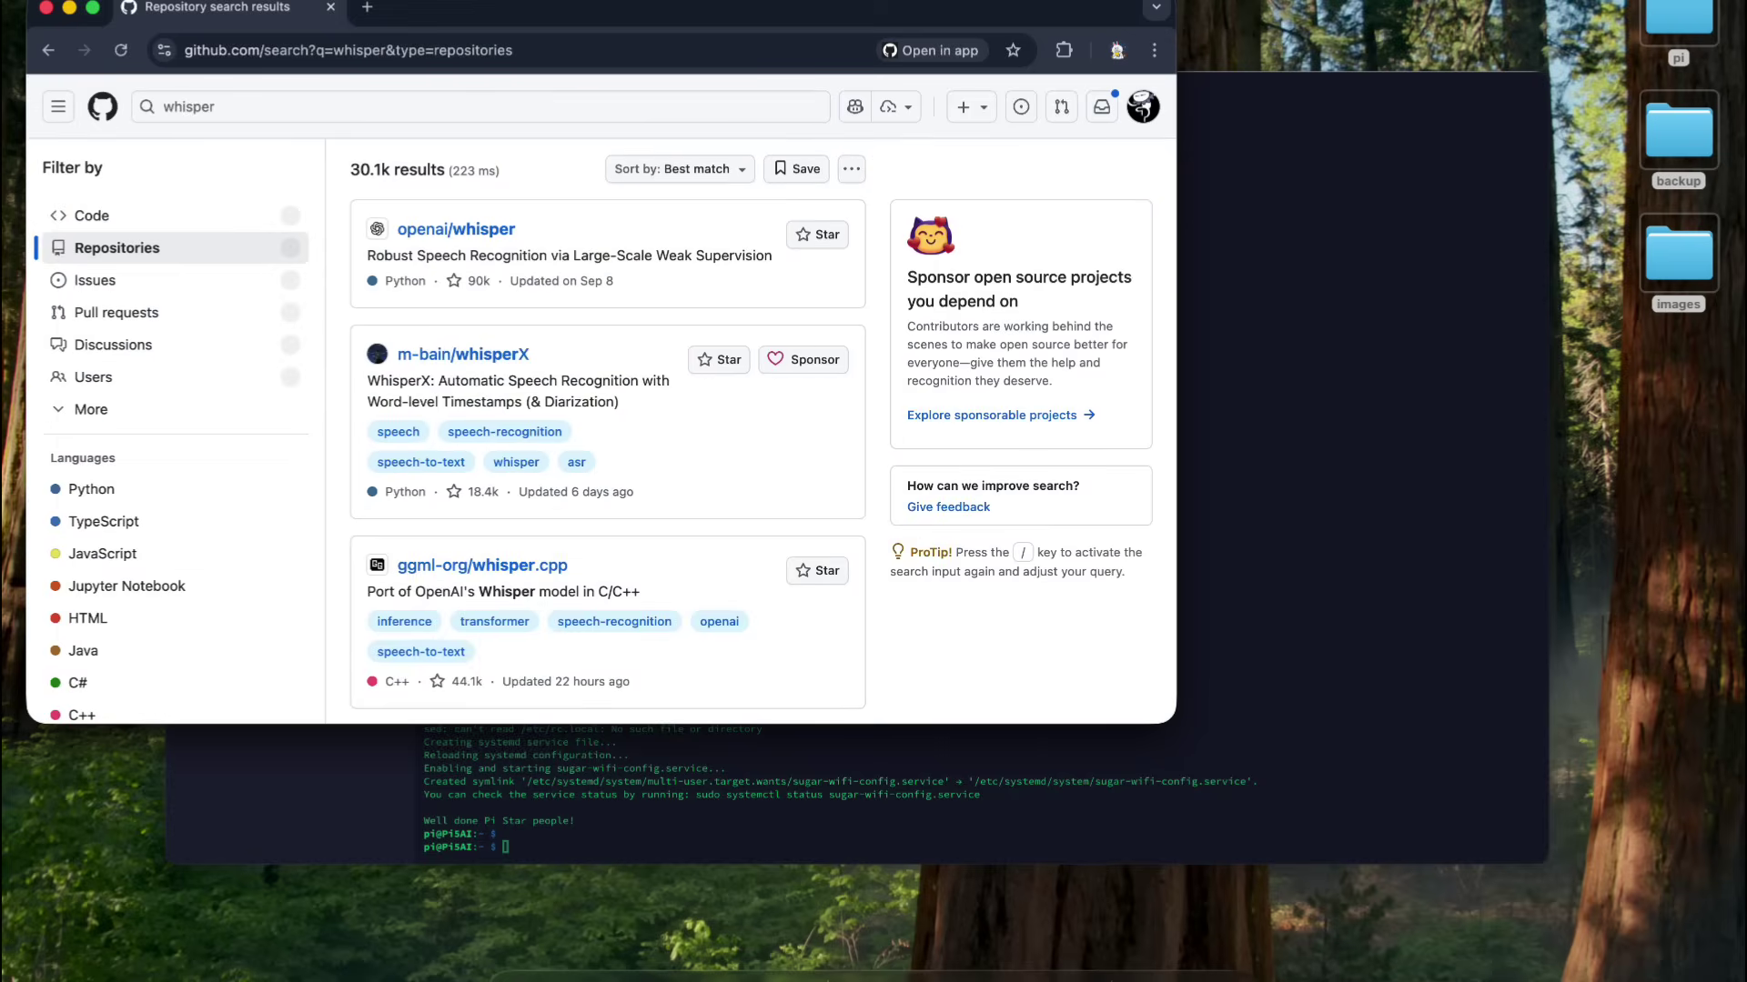
# - Open openai/whisper and select the 'pip install openai-whisper' line in its Setup section
pyautogui.click(437, 229)
pyautogui.scroll(-10, 367, 327)
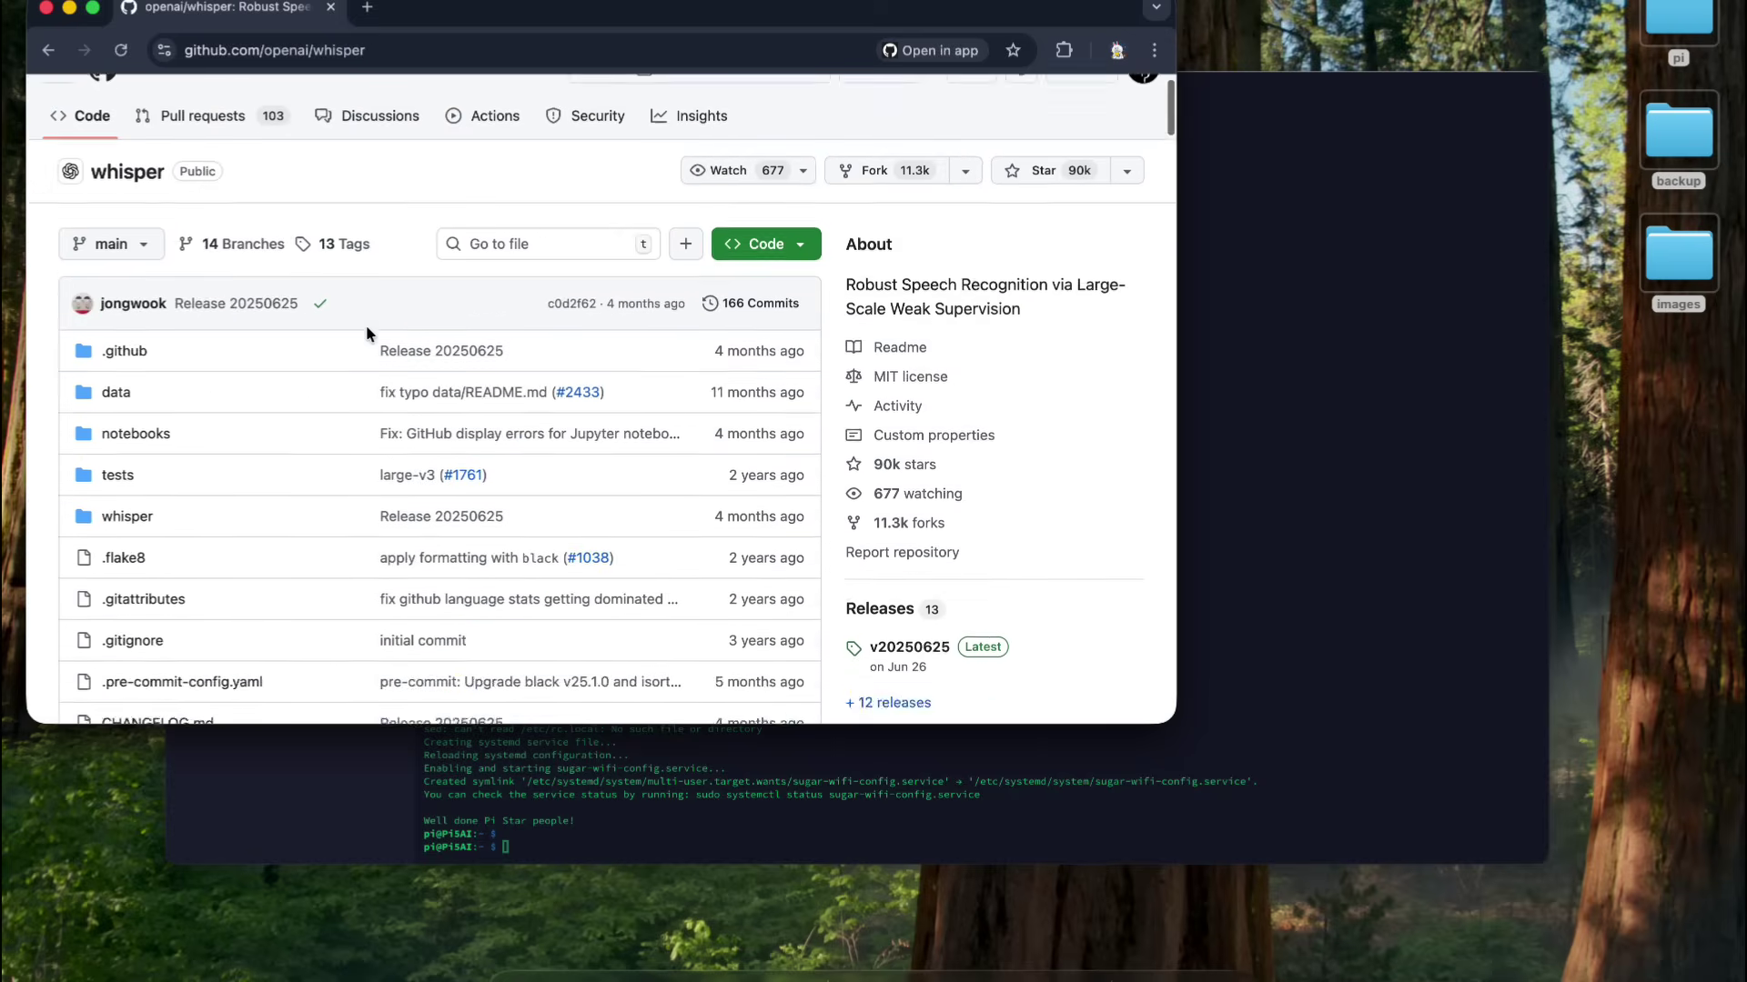
pyautogui.scroll(-15, 366, 334)
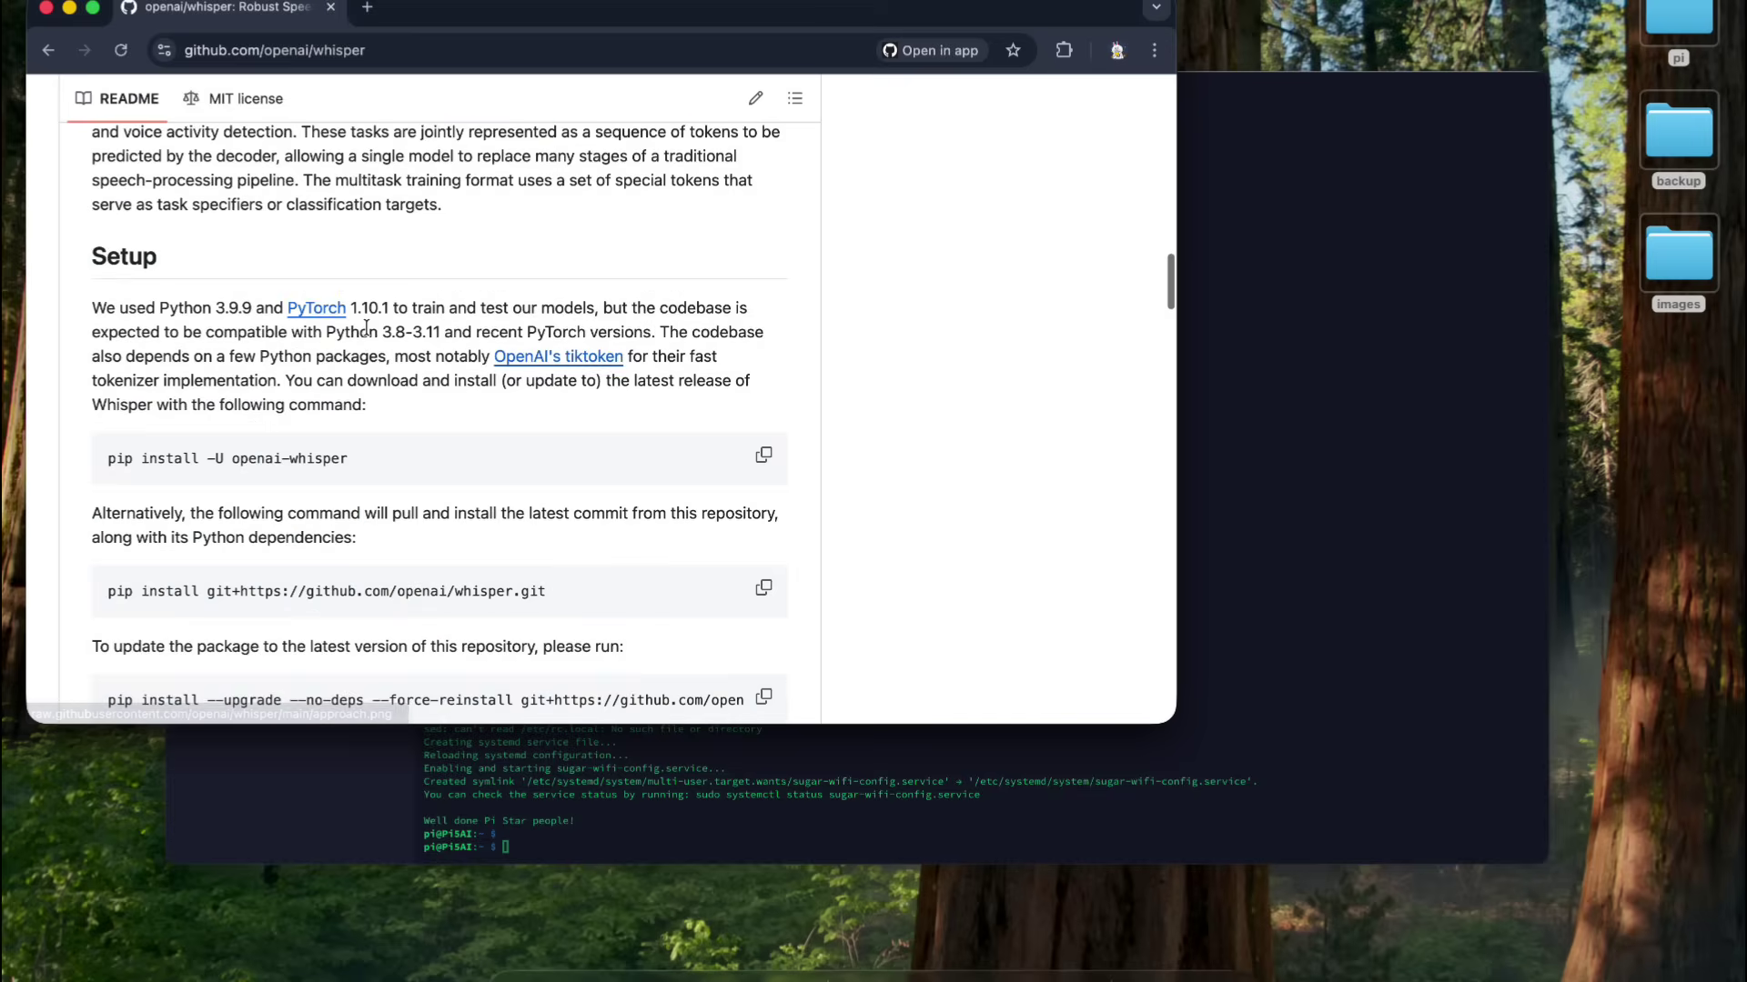
pyautogui.scroll(1, 366, 328)
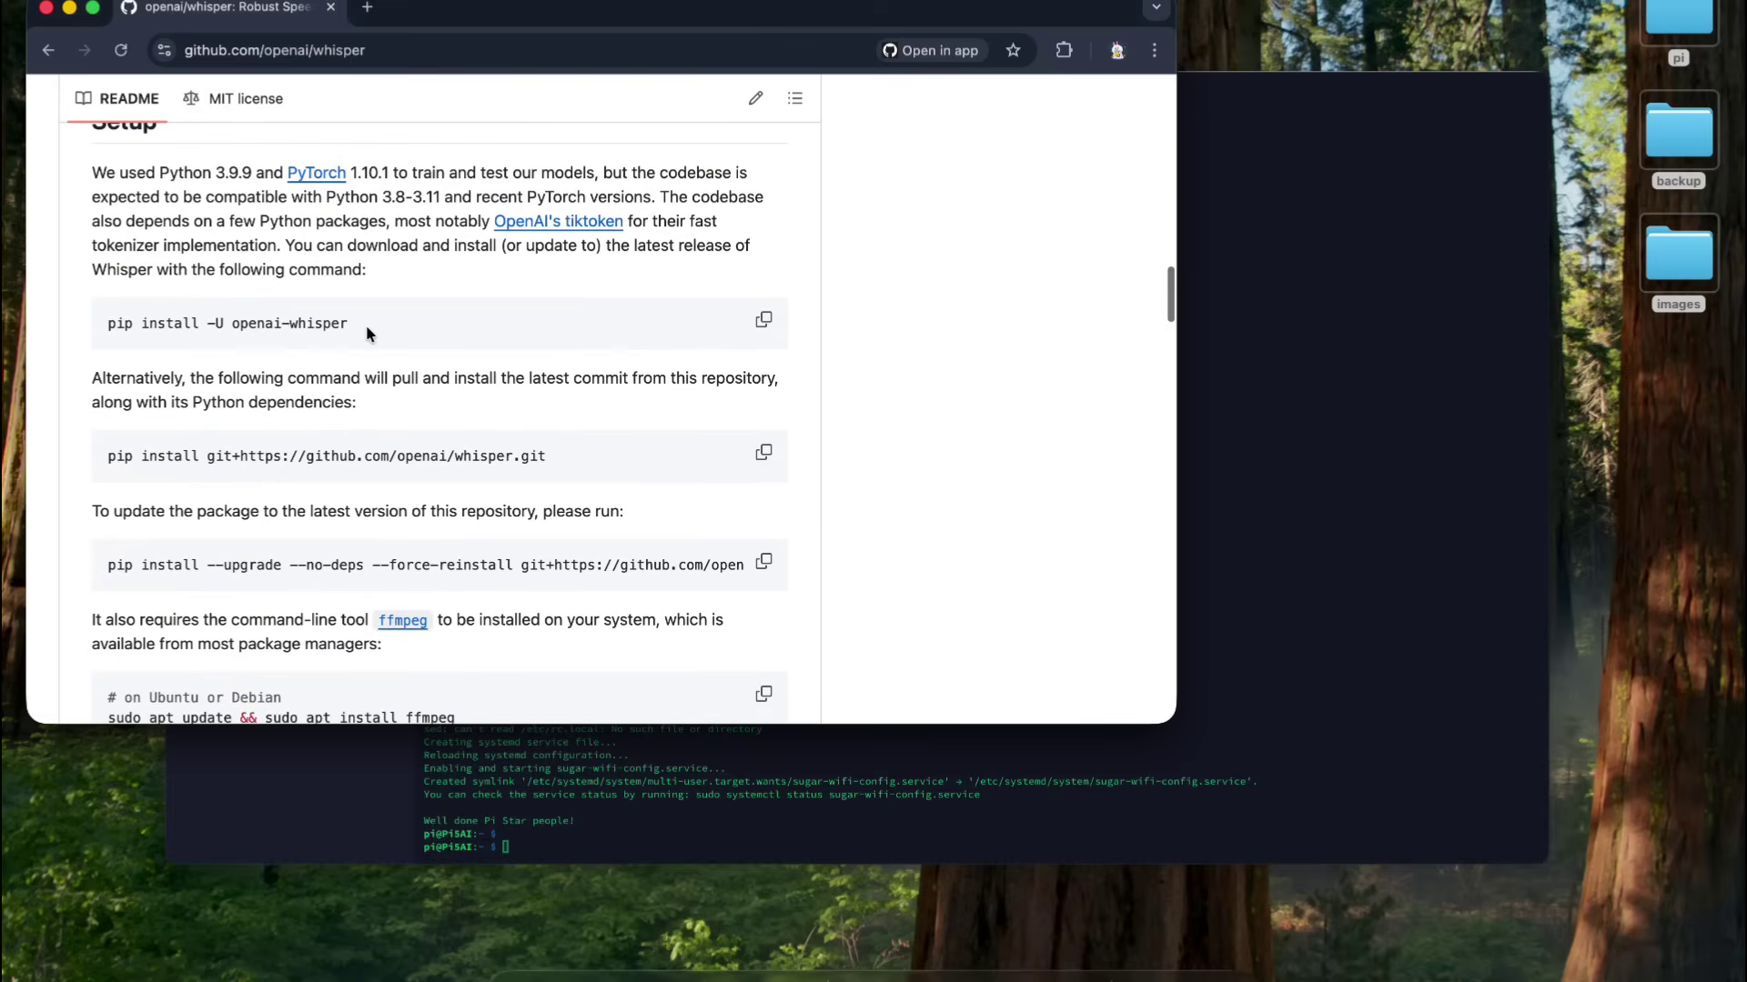
pyautogui.tripleClick(366, 325)
pyautogui.press('super+c')
pyautogui.click(1312, 283)
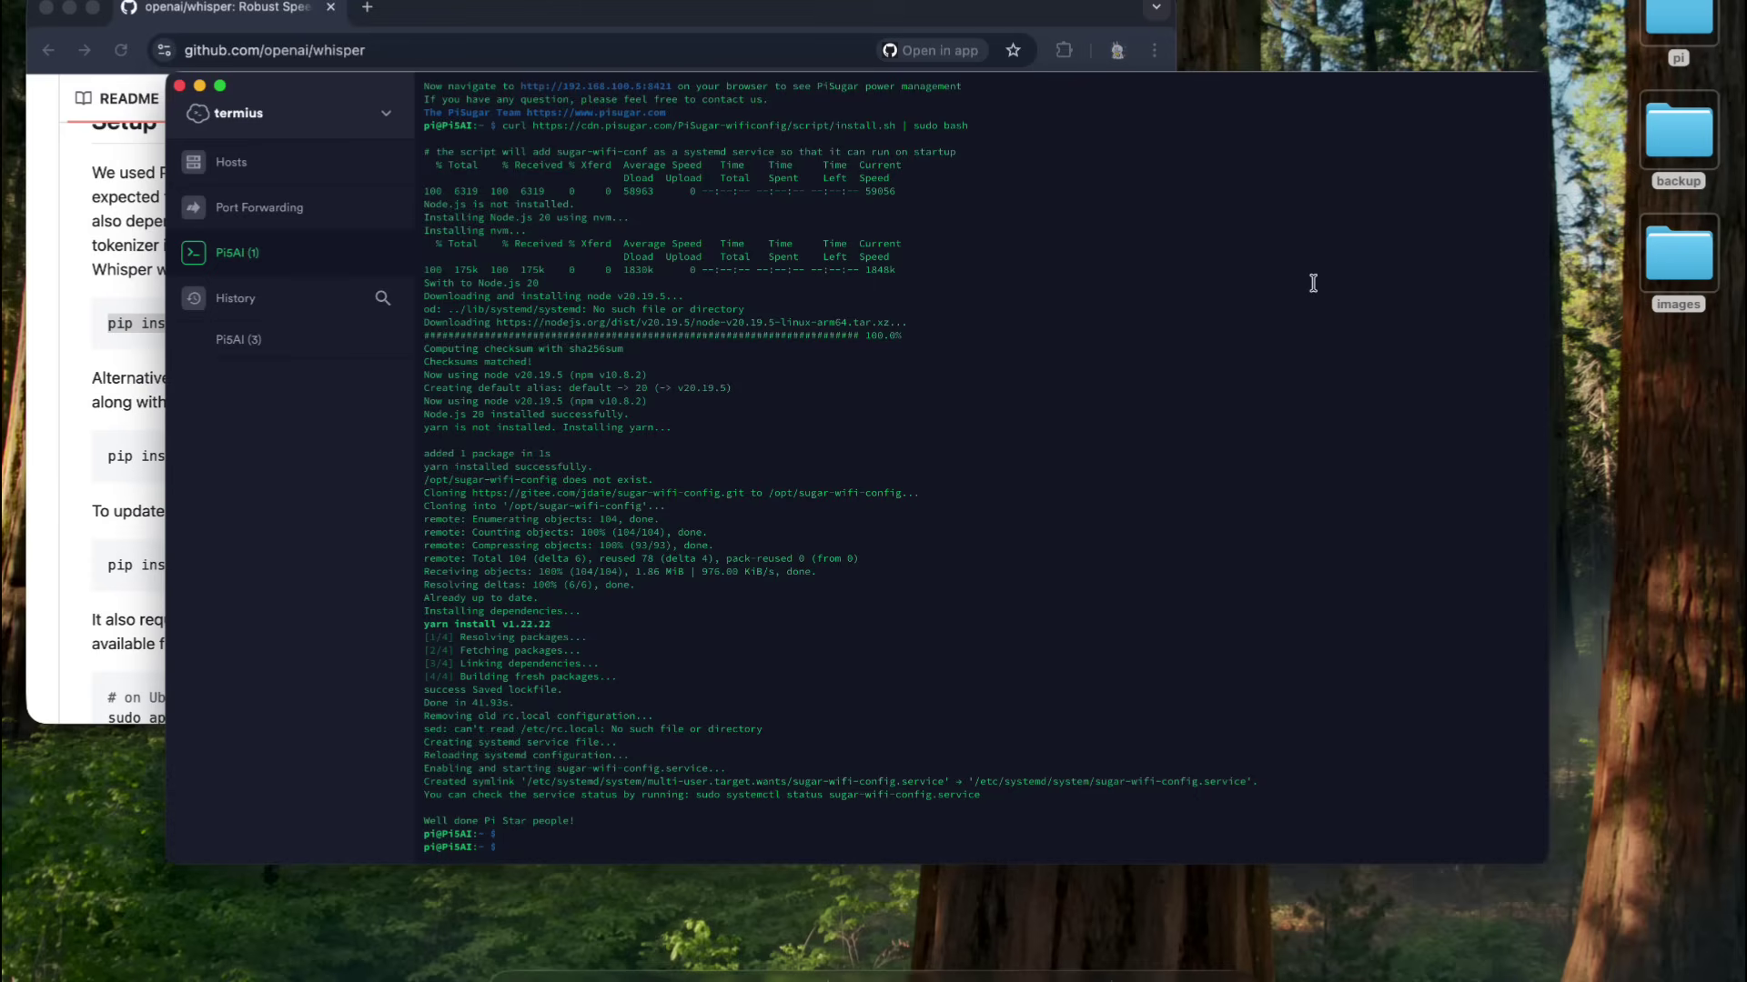
# - In a new PiSAI session, run 'pip install openai-whisper --break-system-packages'
pyautogui.click(301, 164)
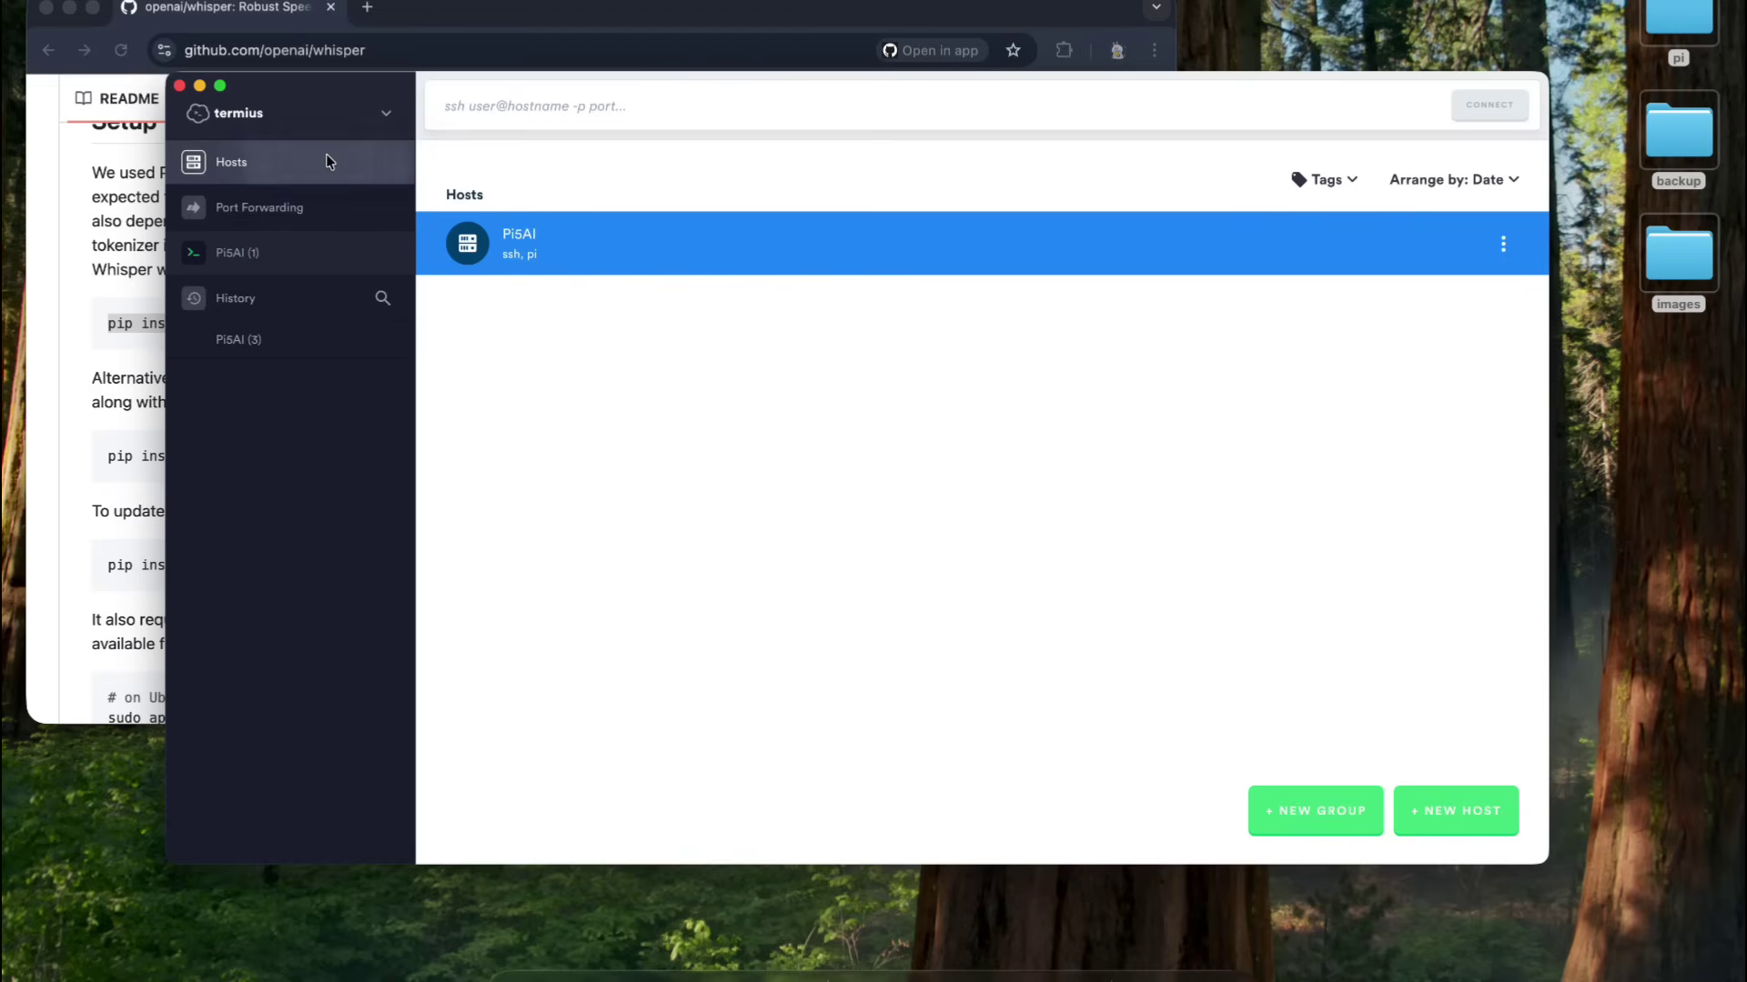
pyautogui.doubleClick(553, 230)
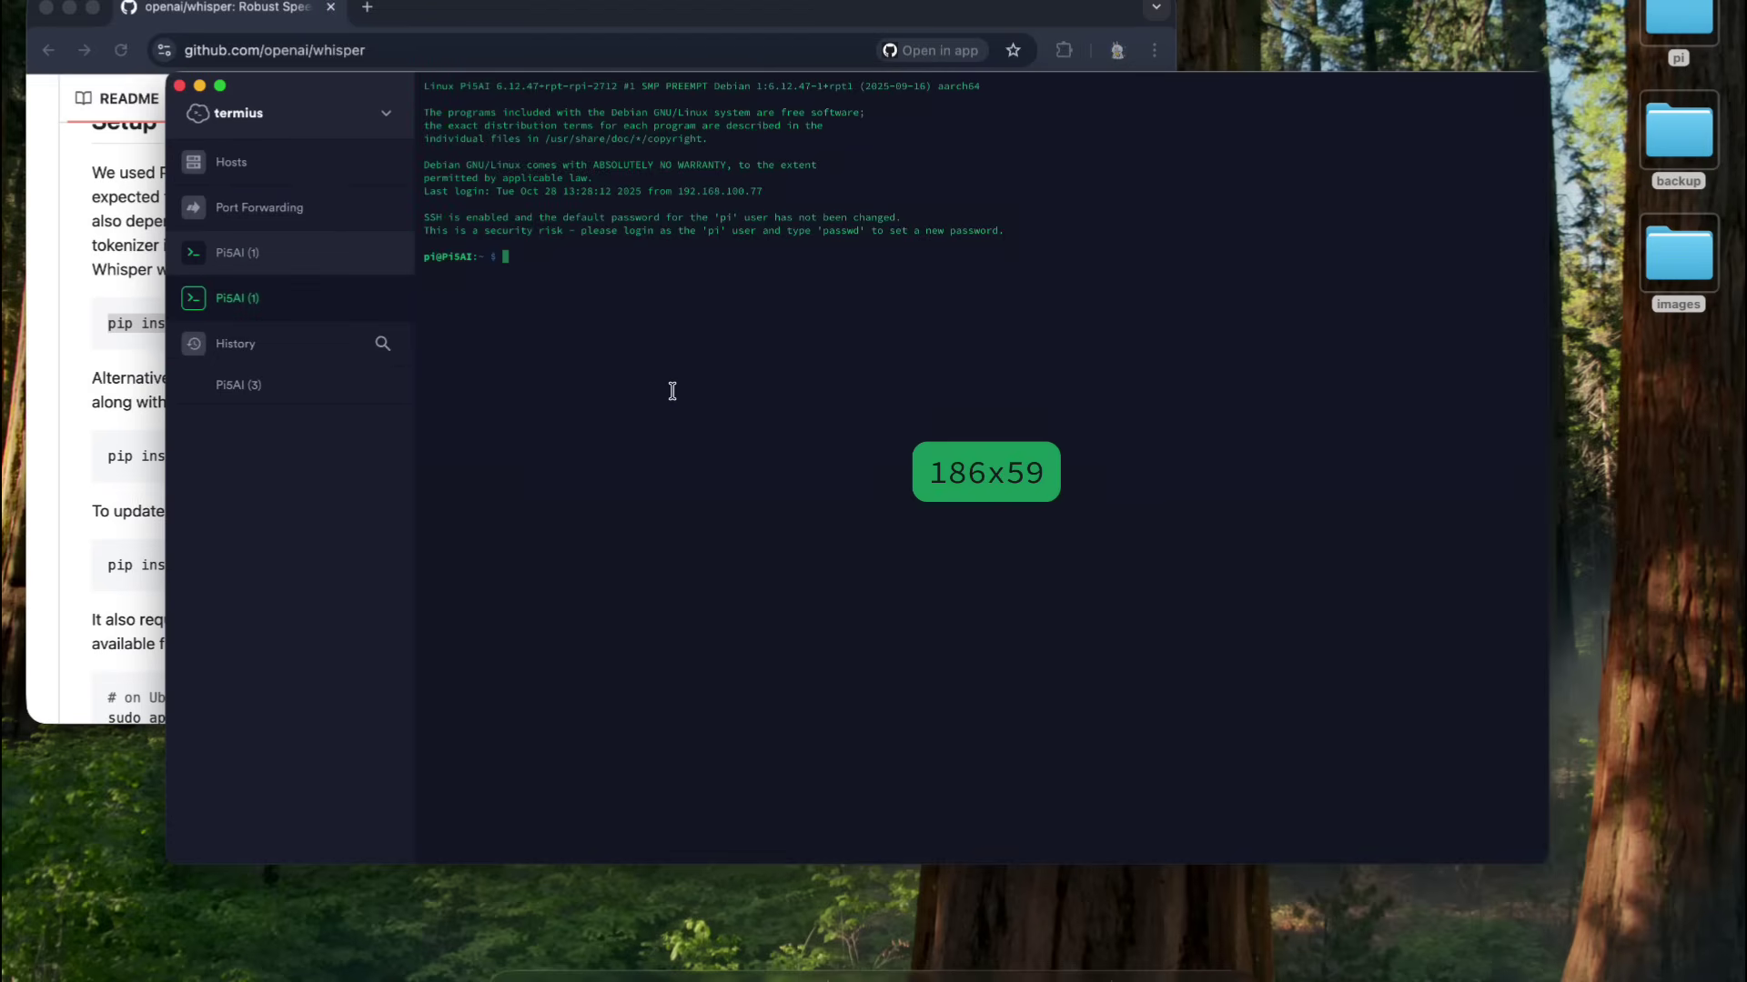
pyautogui.press('super+v')
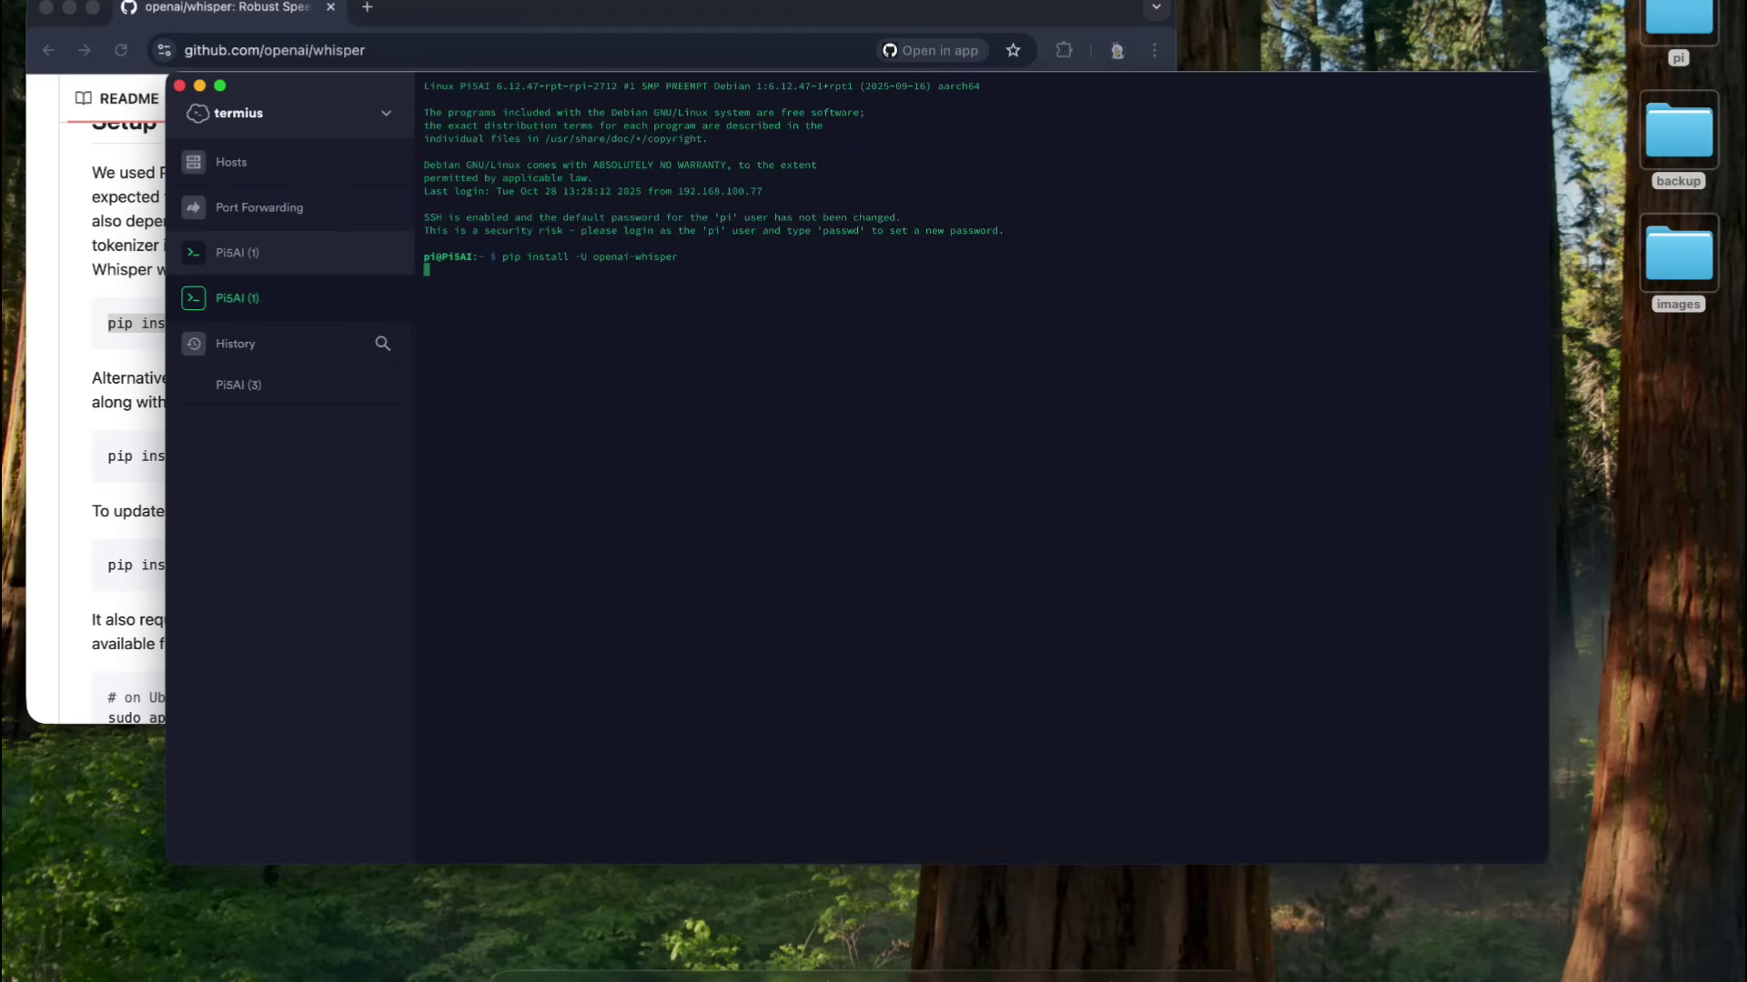
pyautogui.write('--break-system-package')
pyautogui.write('s')
pyautogui.press('Return')
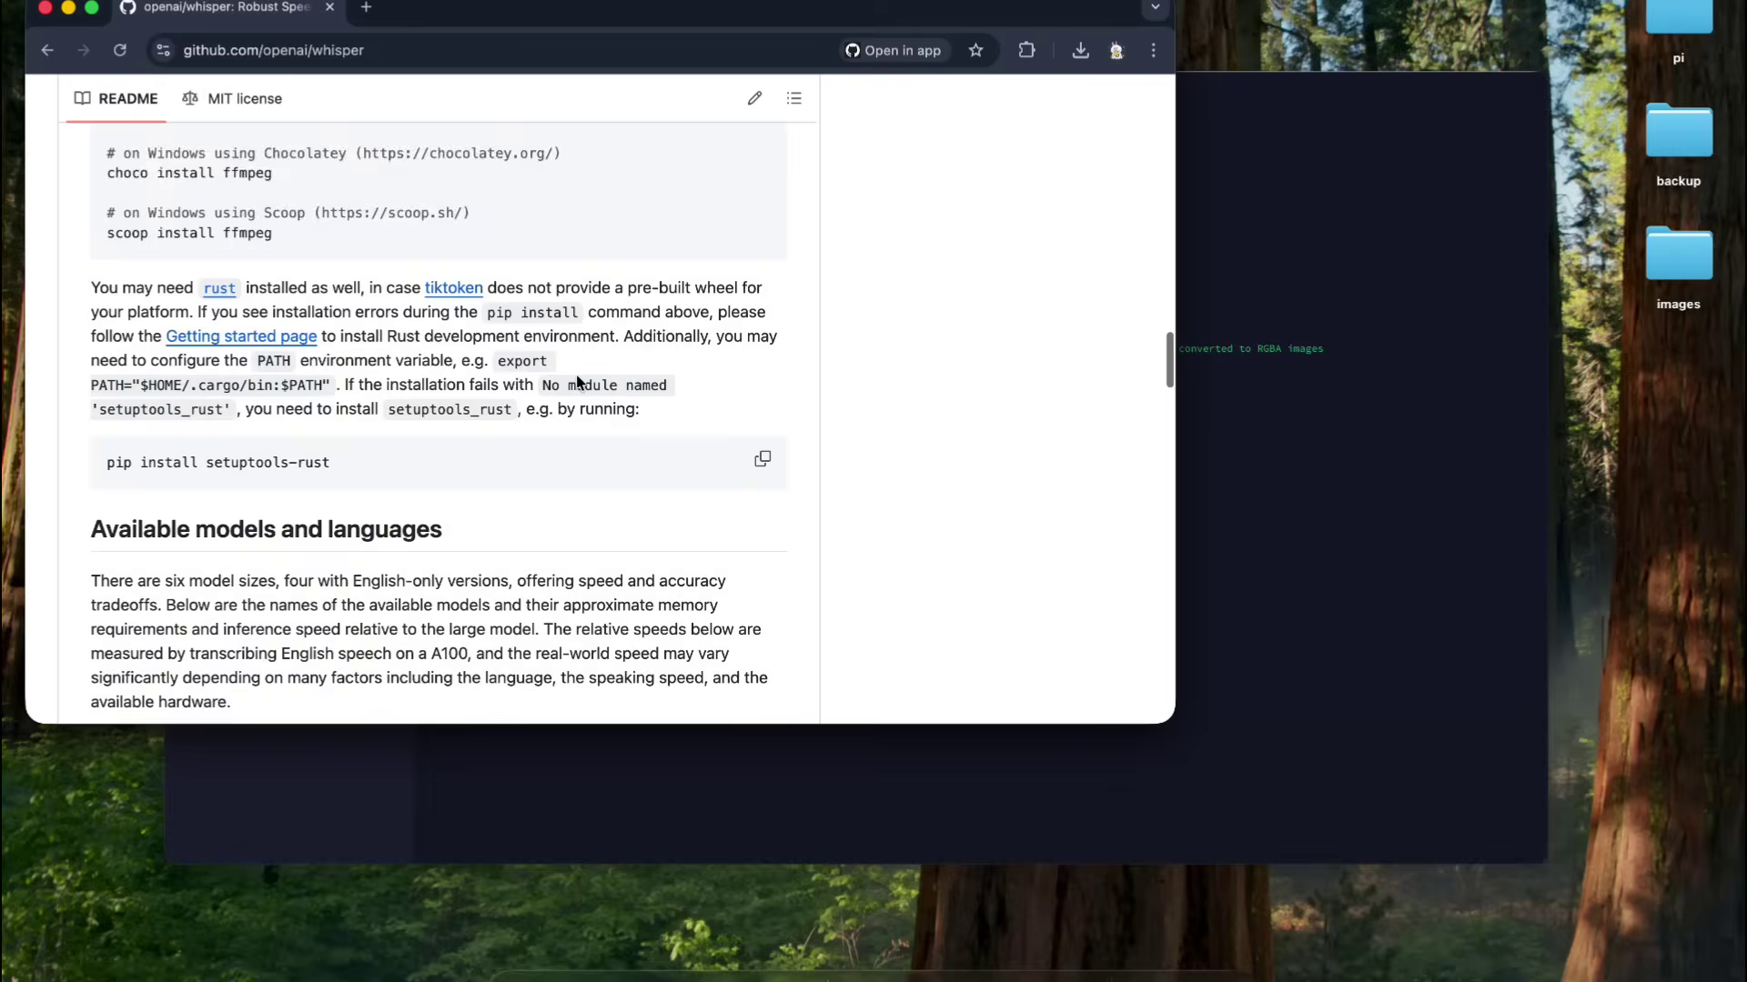
pyautogui.scroll(-20, 576, 381)
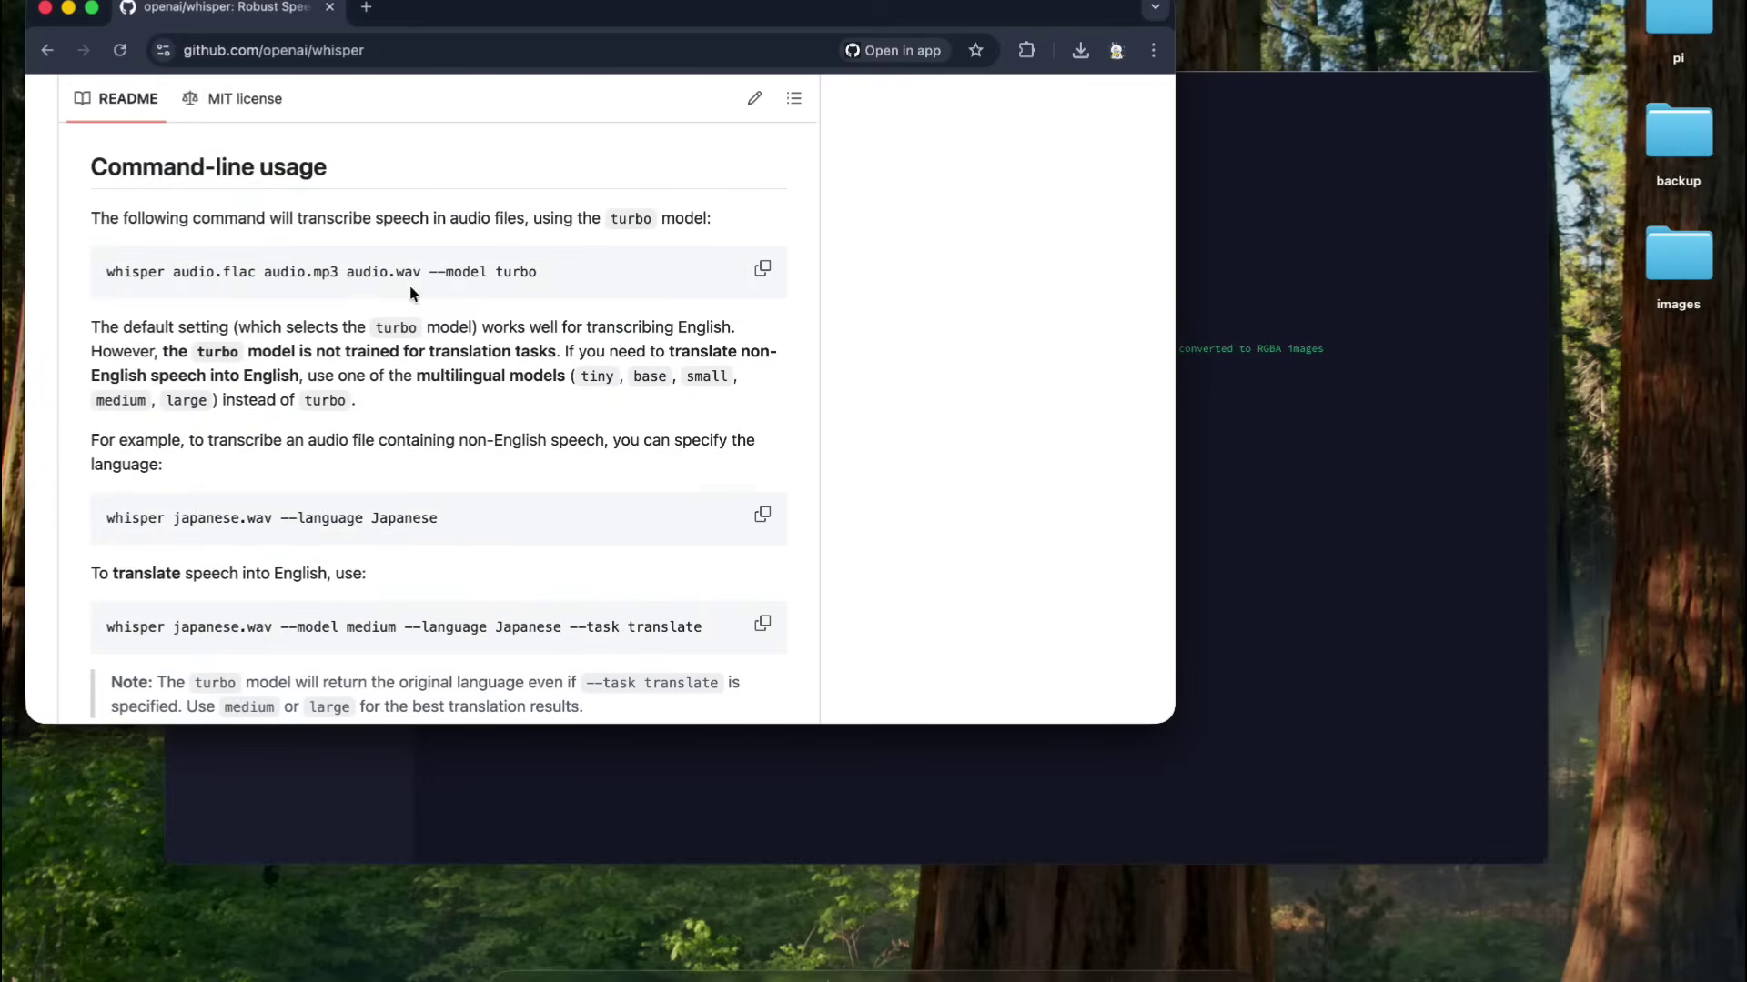
# - Run 'whisper test.mp3 --model tiny' on the Pi and select the transcribed Whisplay HAT sentence
pyautogui.doubleClick(143, 273)
pyautogui.press('super+c')
pyautogui.click(1351, 361)
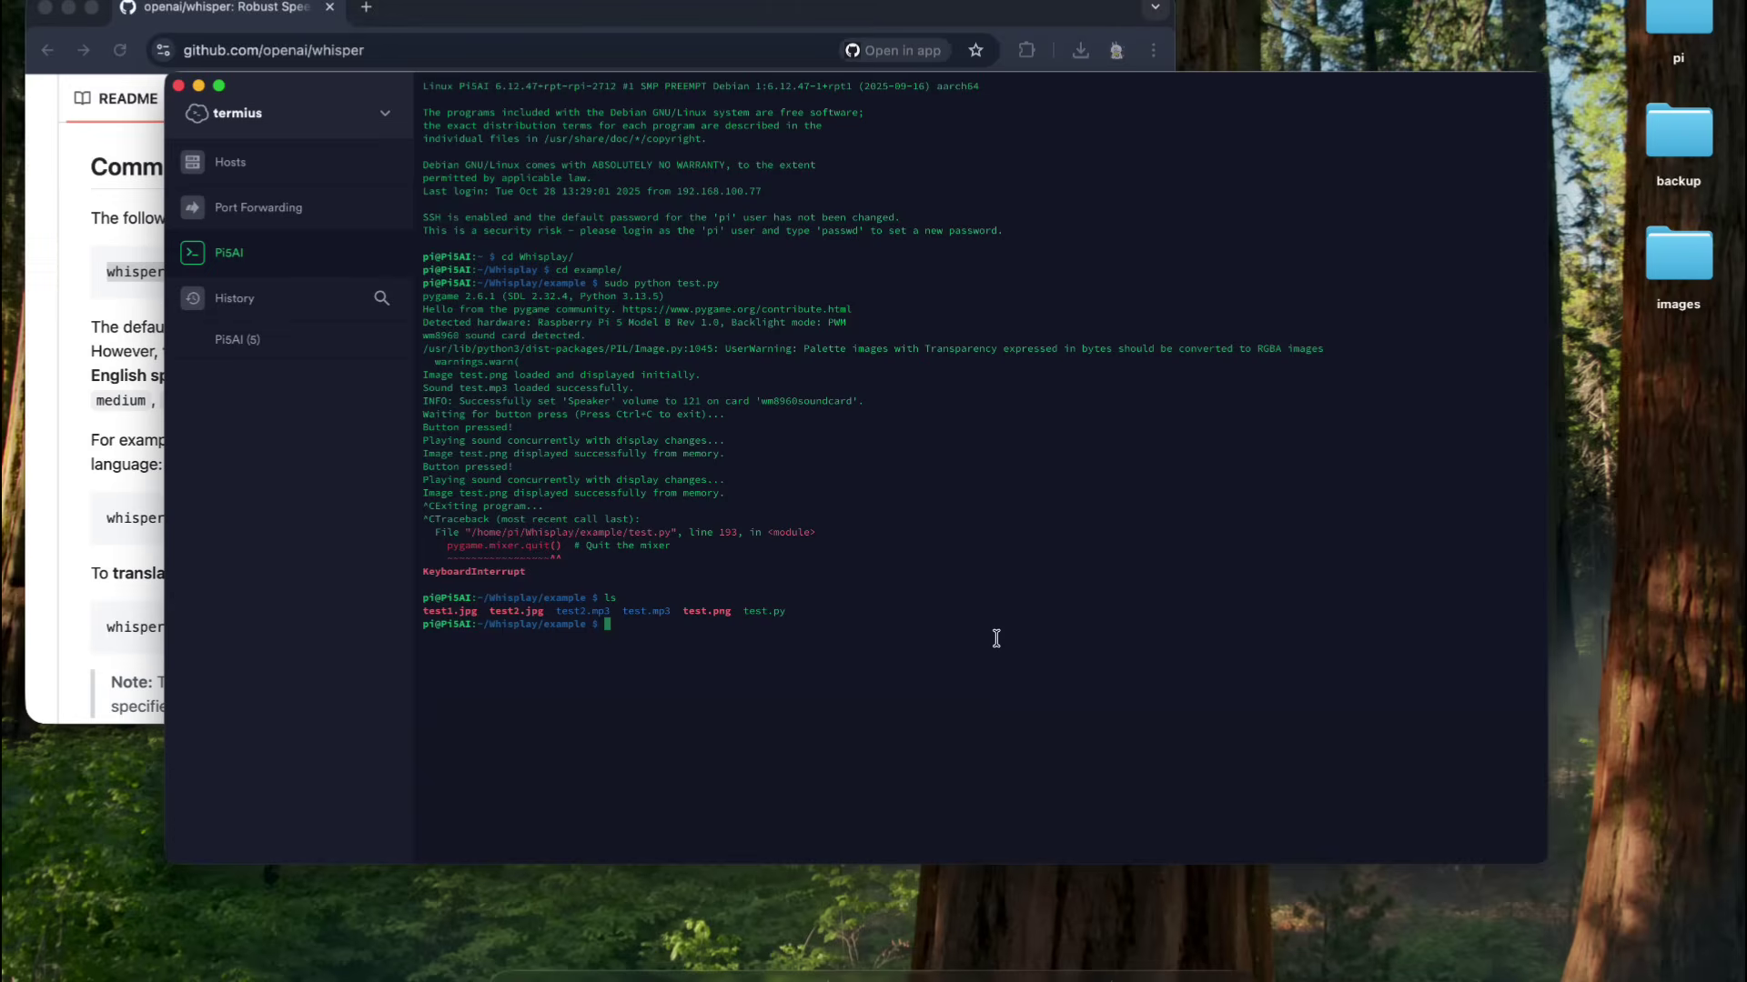
pyautogui.press('super+v')
pyautogui.press('super+Tab')
pyautogui.press('super+Tab')
pyautogui.write('--model ti')
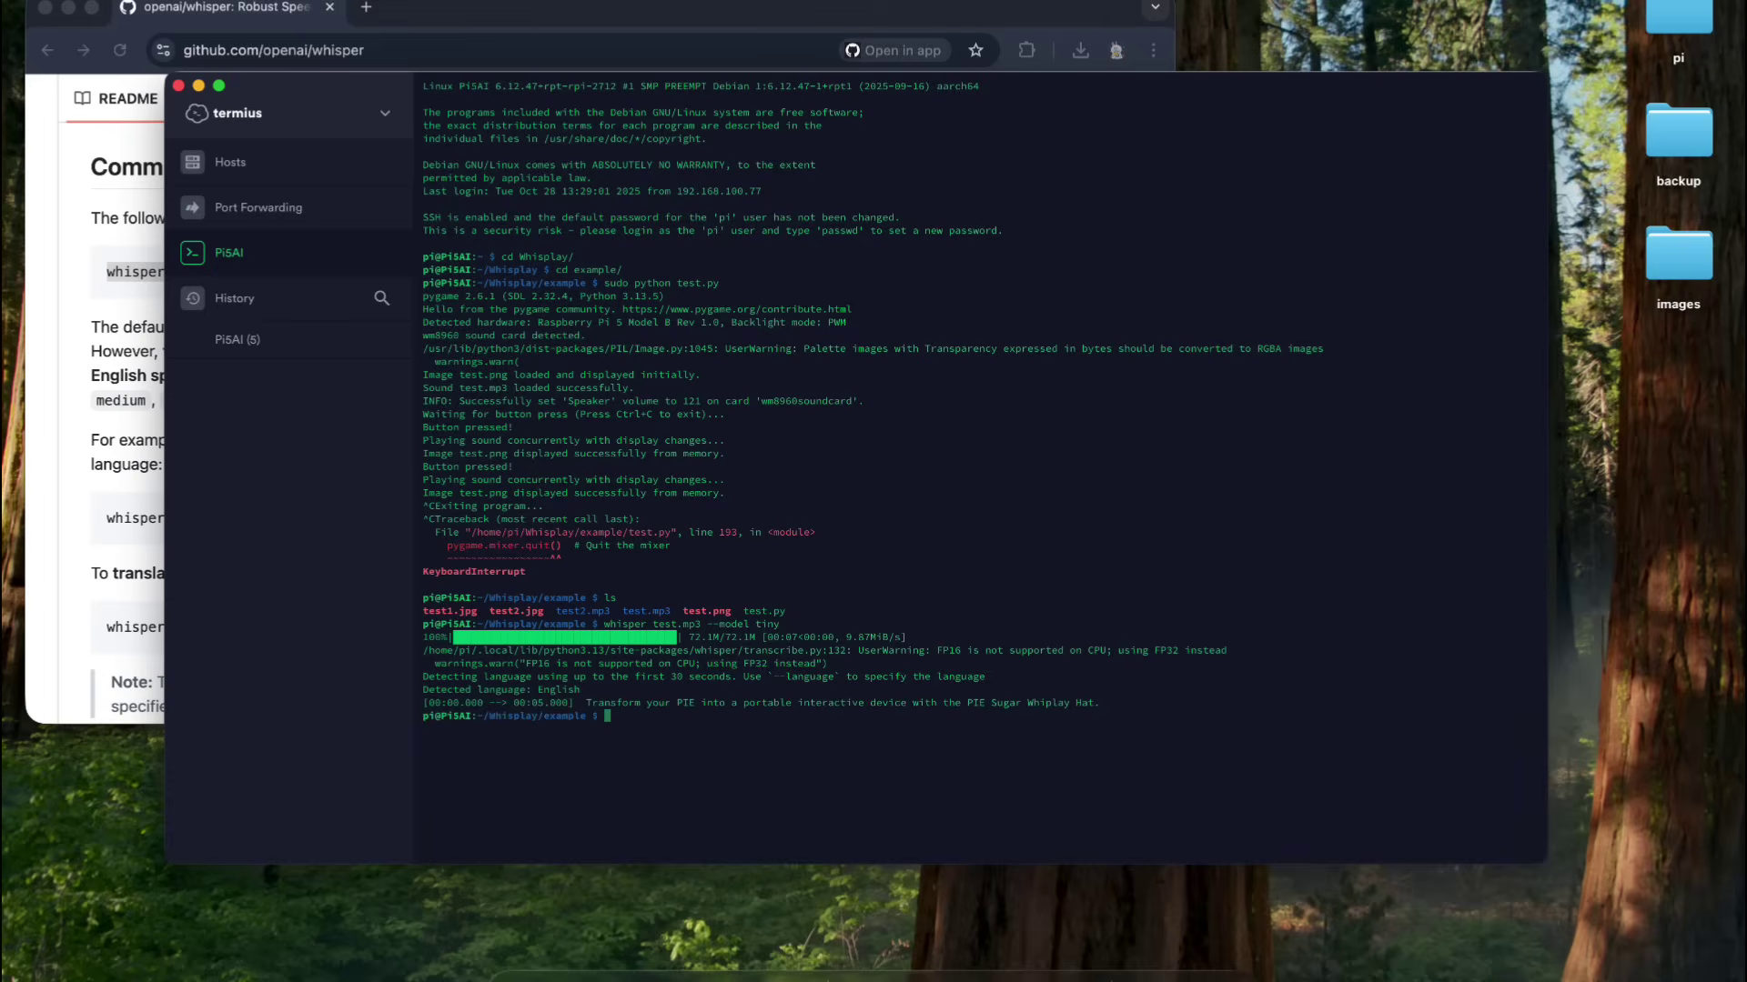
pyautogui.moveTo(587, 702); pyautogui.dragTo(1106, 703)
pyautogui.click(1135, 743)
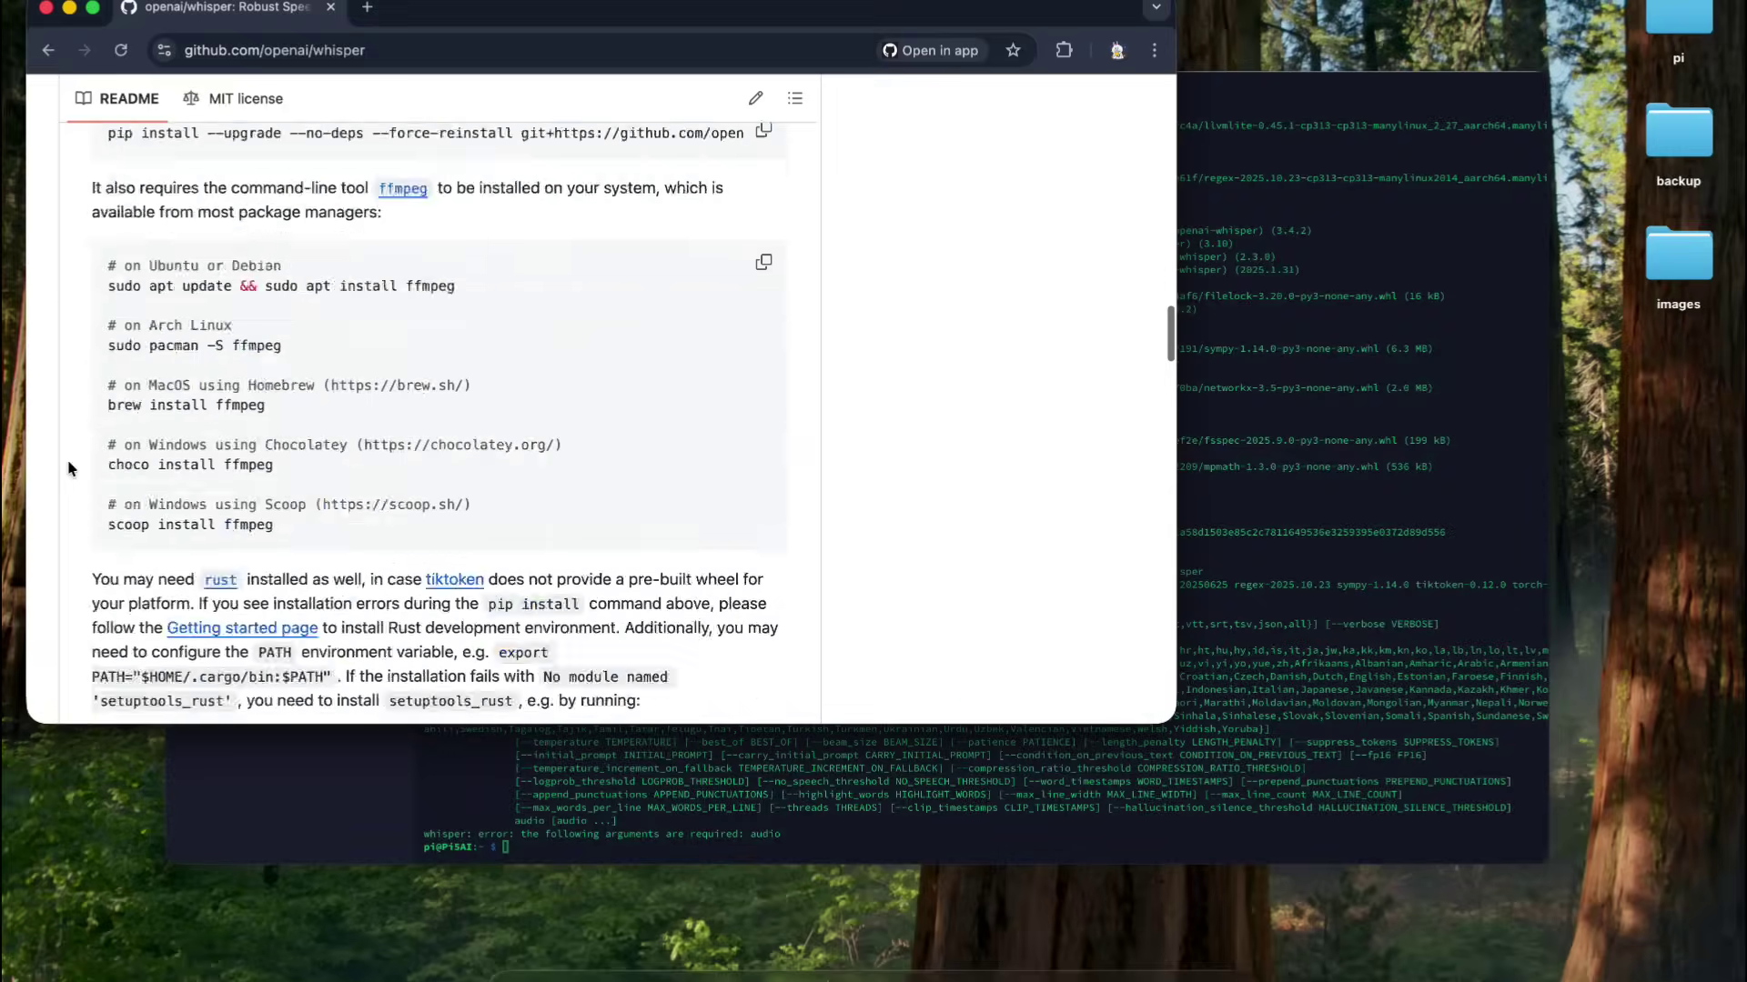
pyautogui.scroll(15, 66, 480)
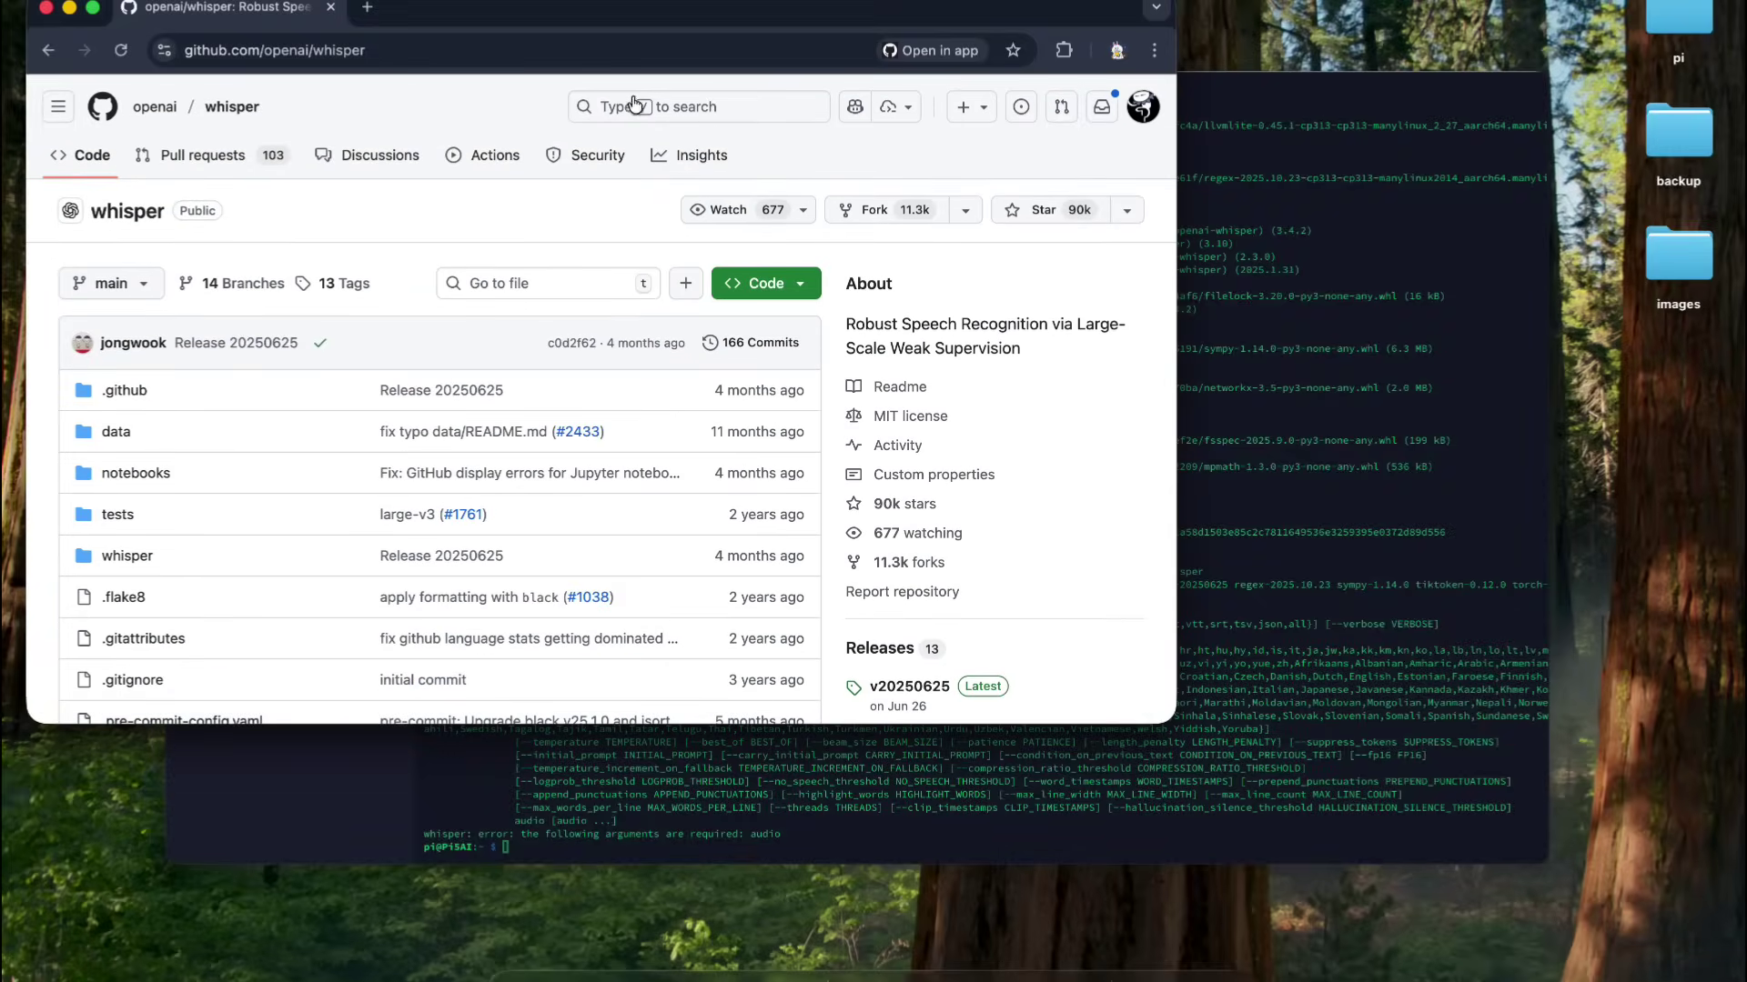
# - Replace the GitHub search with 'piper' and search repositories
pyautogui.click(725, 107)
pyautogui.press('super+a')
pyautogui.press('BackSpace')
pyautogui.write('piper')
pyautogui.press('Return')
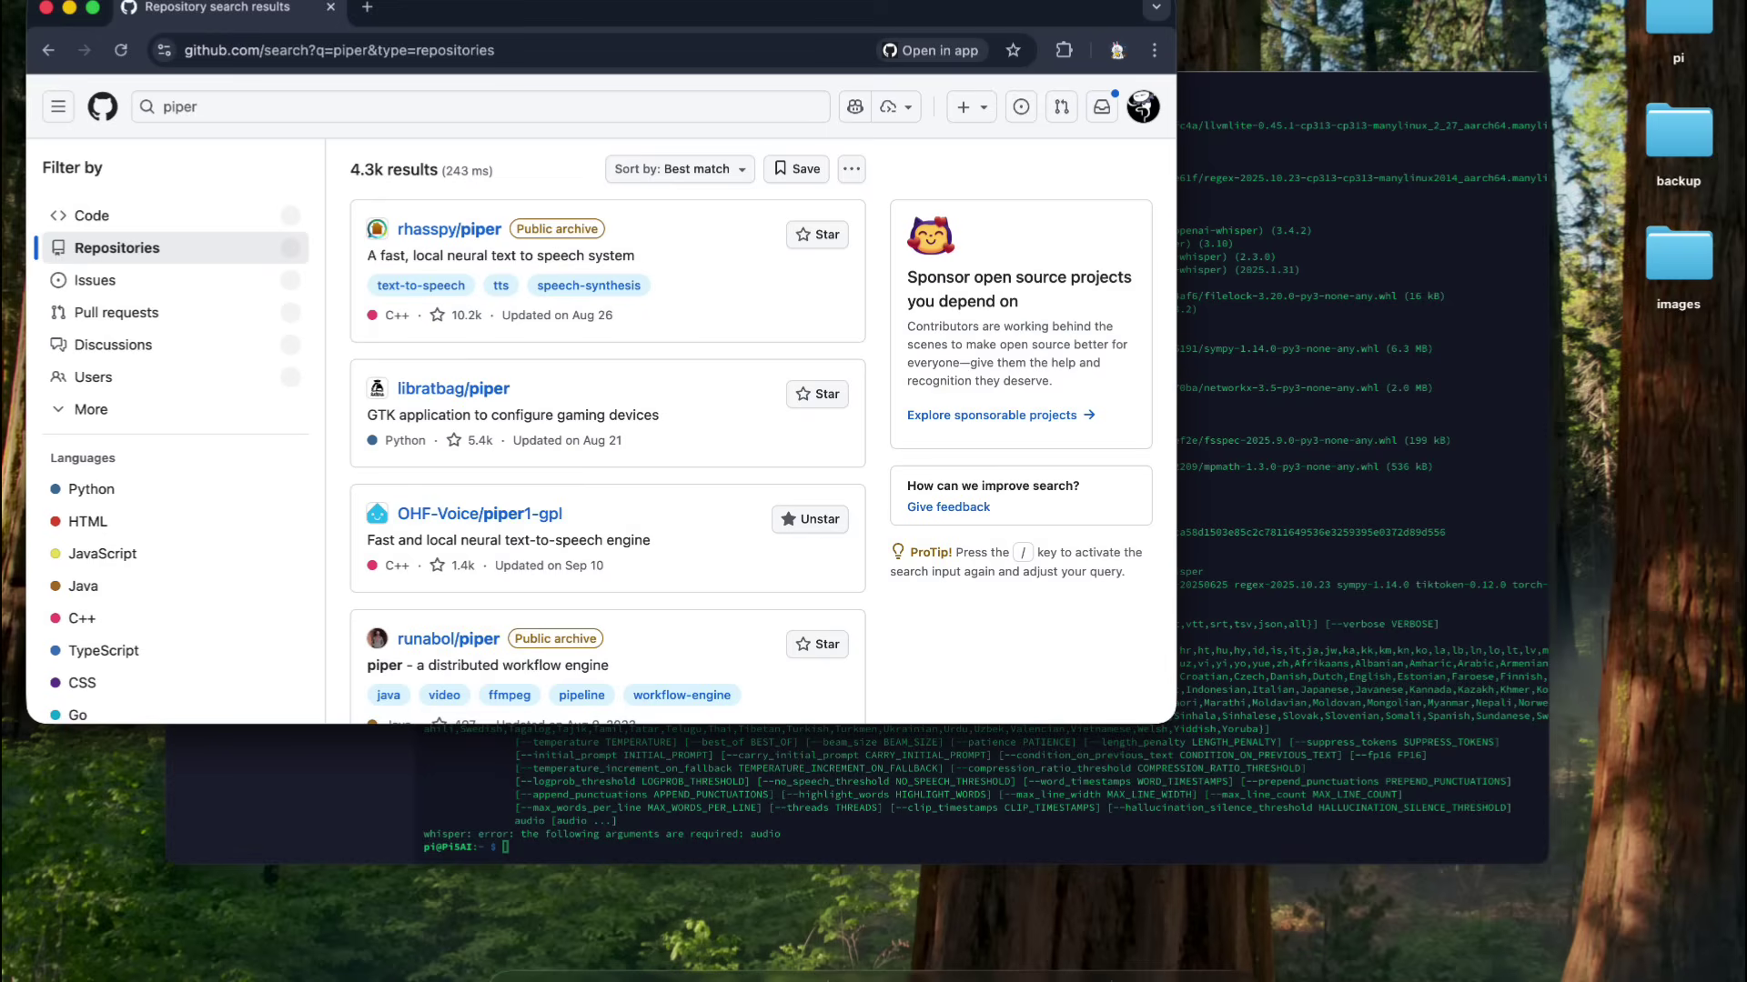
# - Open rhasspy/piper, follow it to OHF-Voice/piper1-gpl, and select the 'pip install piper-tts' line
pyautogui.click(450, 229)
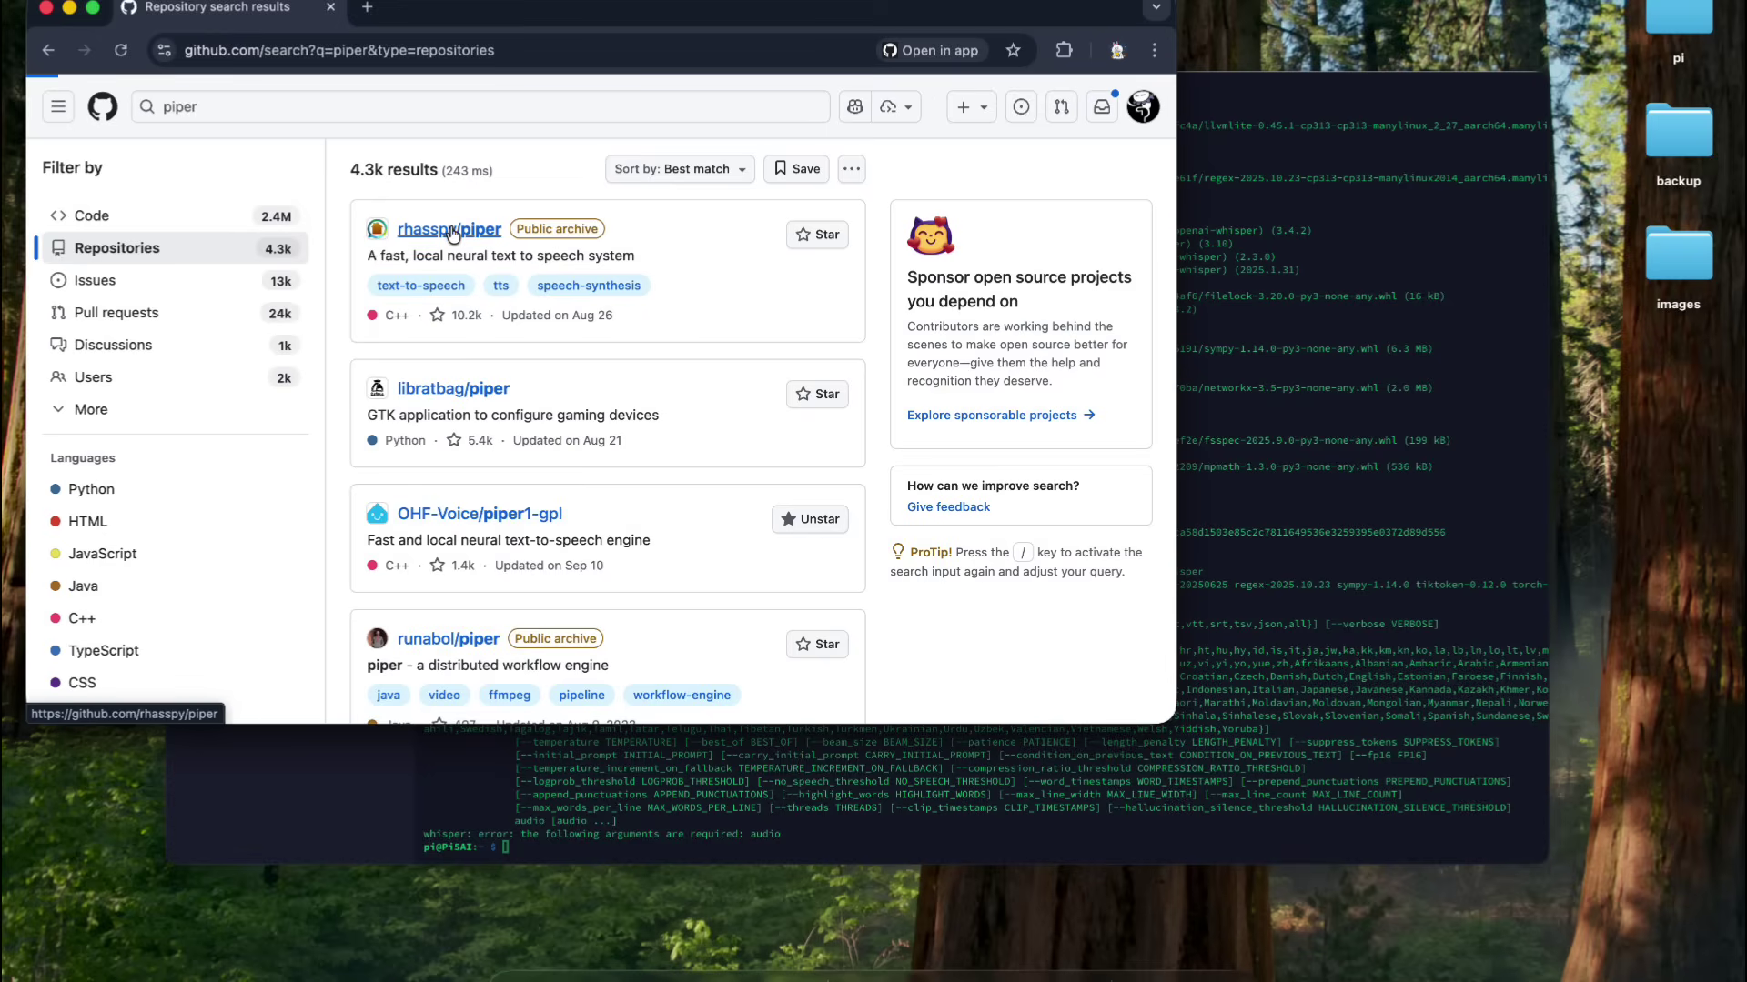
pyautogui.scroll(-10, 446, 337)
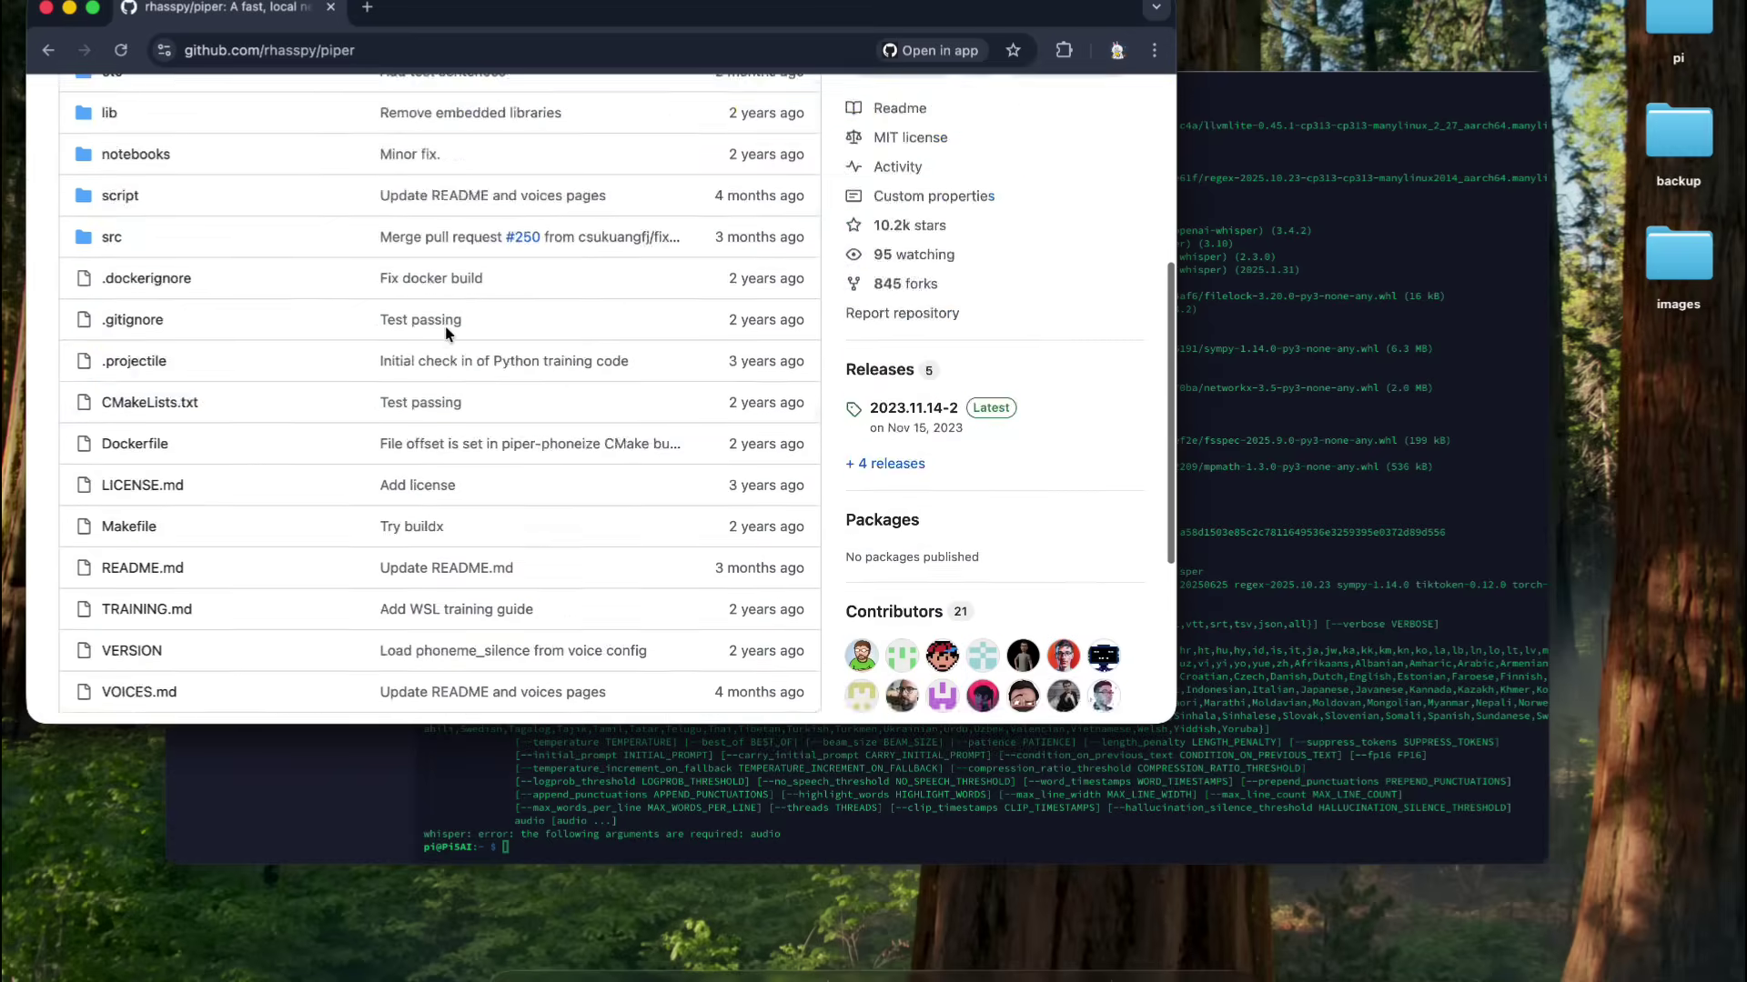
pyautogui.click(436, 483)
pyautogui.scroll(-12, 523, 196)
pyautogui.scroll(2, 522, 205)
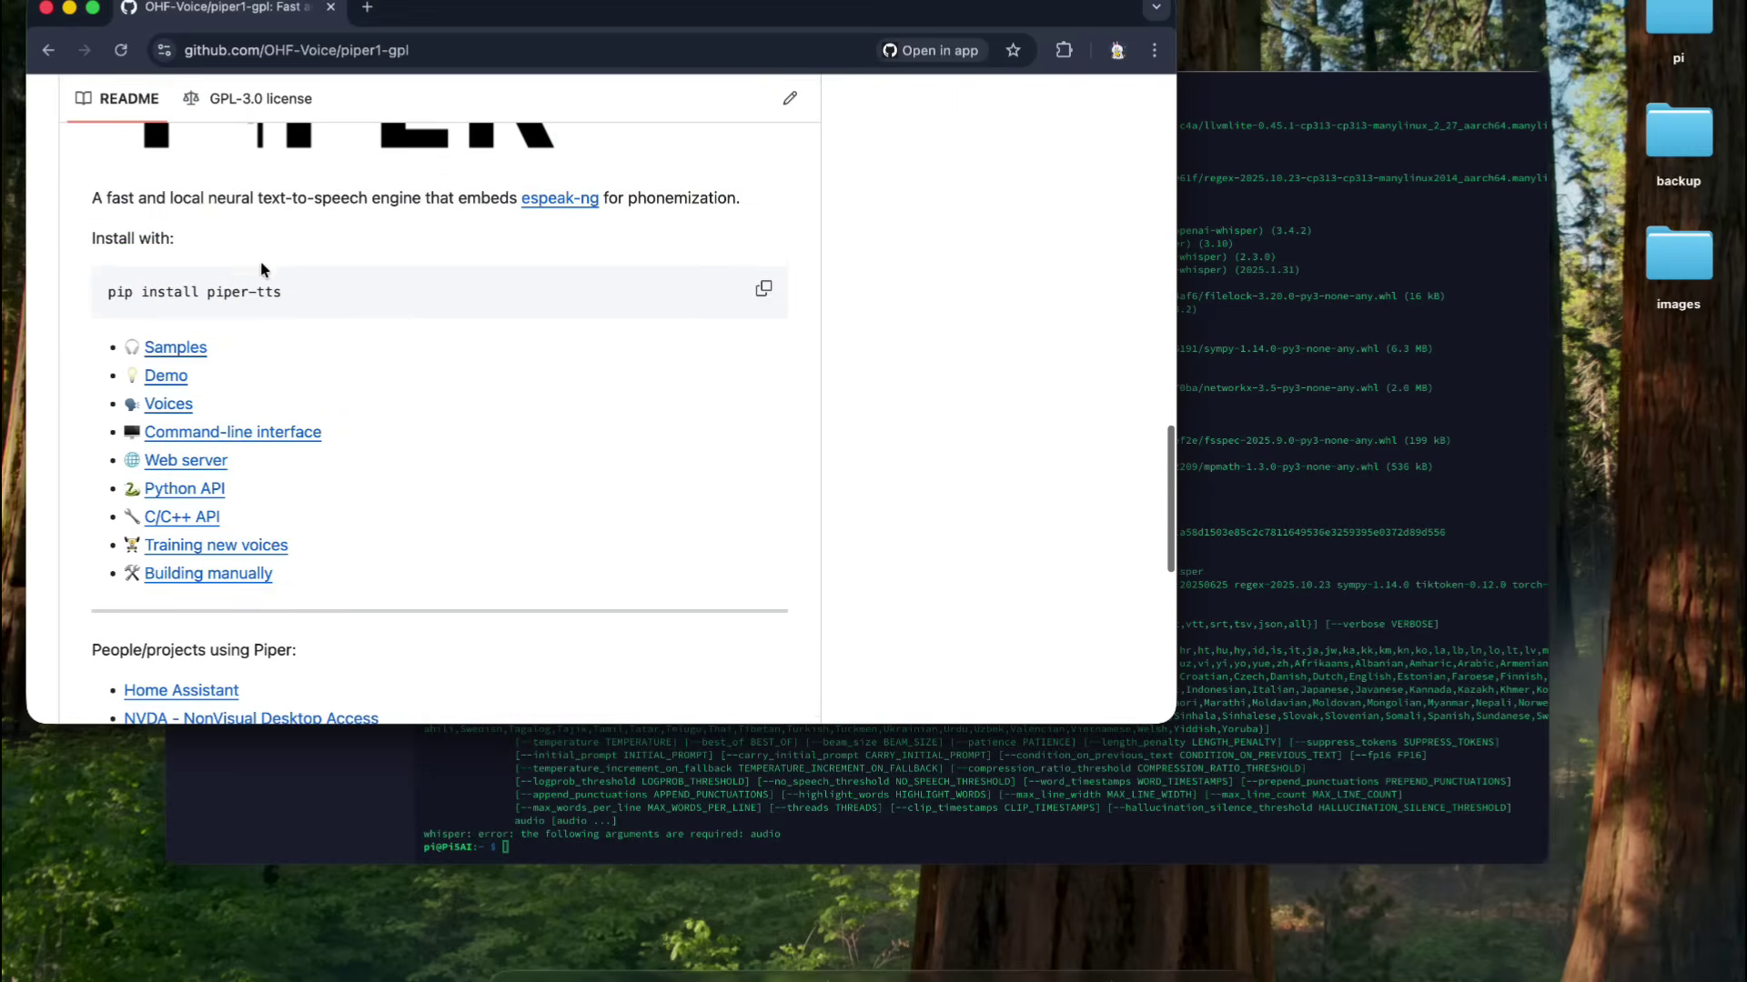
pyautogui.tripleClick(244, 290)
# - Install piper-tts on the Pi with 'pip install piper-tts --break-system-packages'
pyautogui.press('super+c')
pyautogui.press('super+Tab')
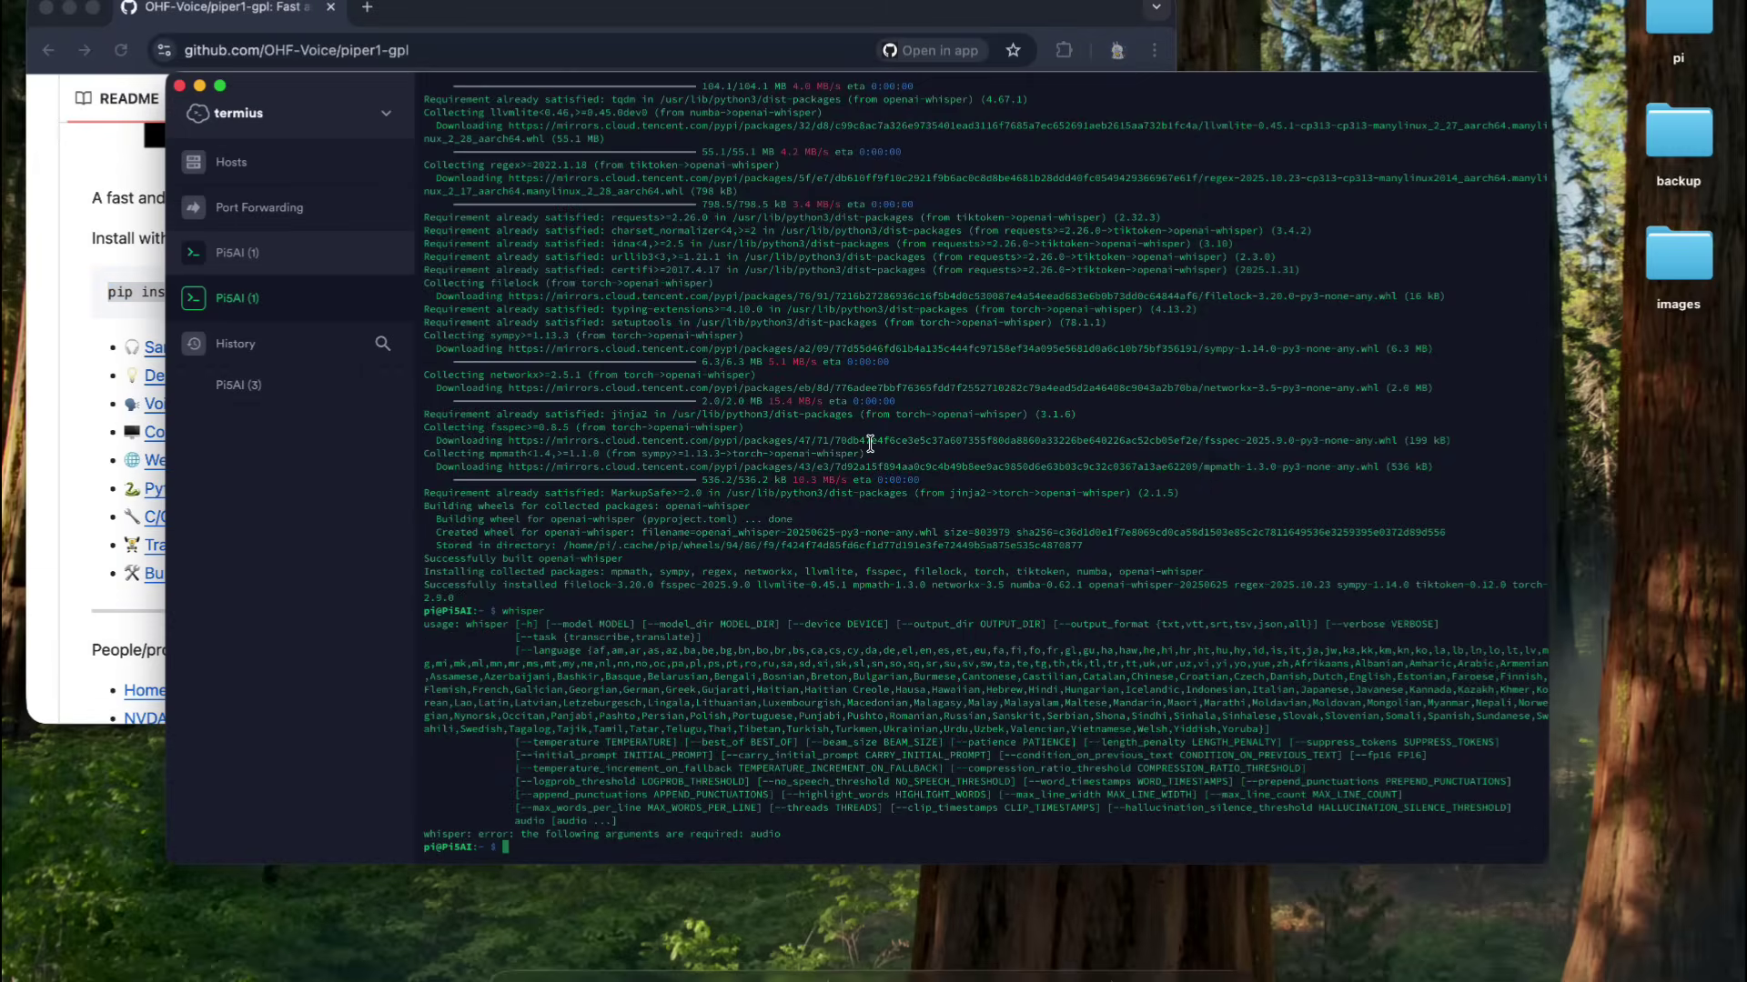
pyautogui.press('super+v')
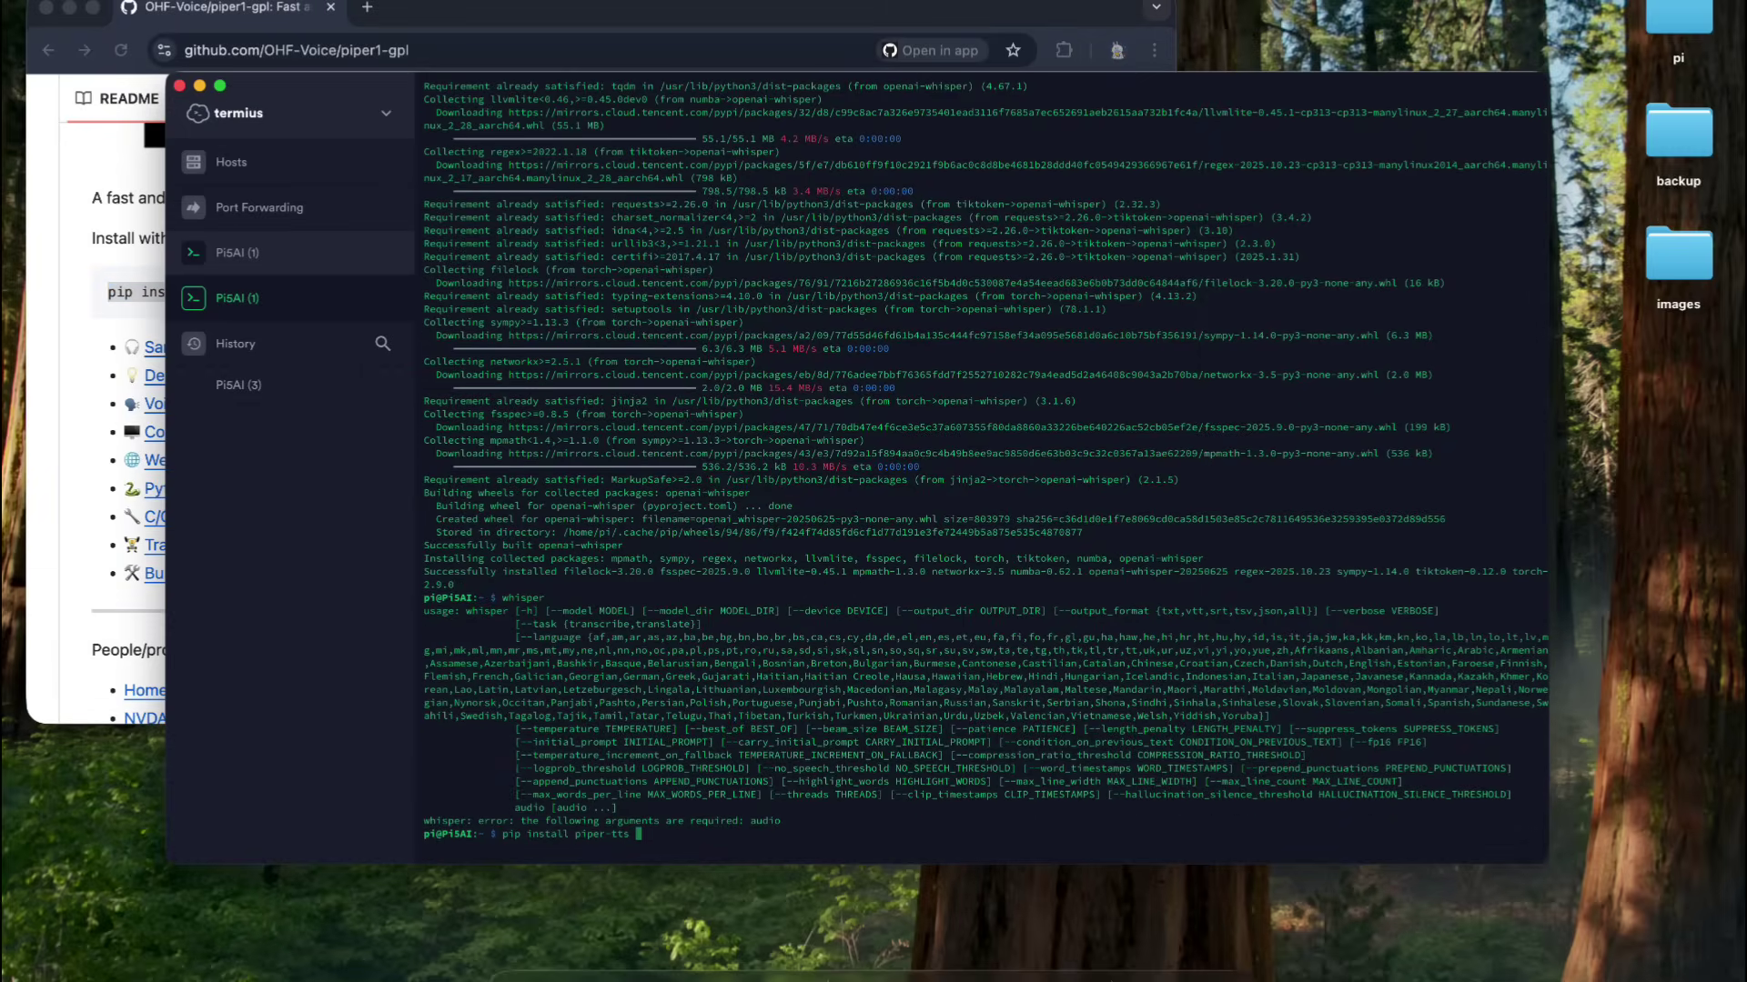
pyautogui.write('--break-system-packages')
pyautogui.press('Return')
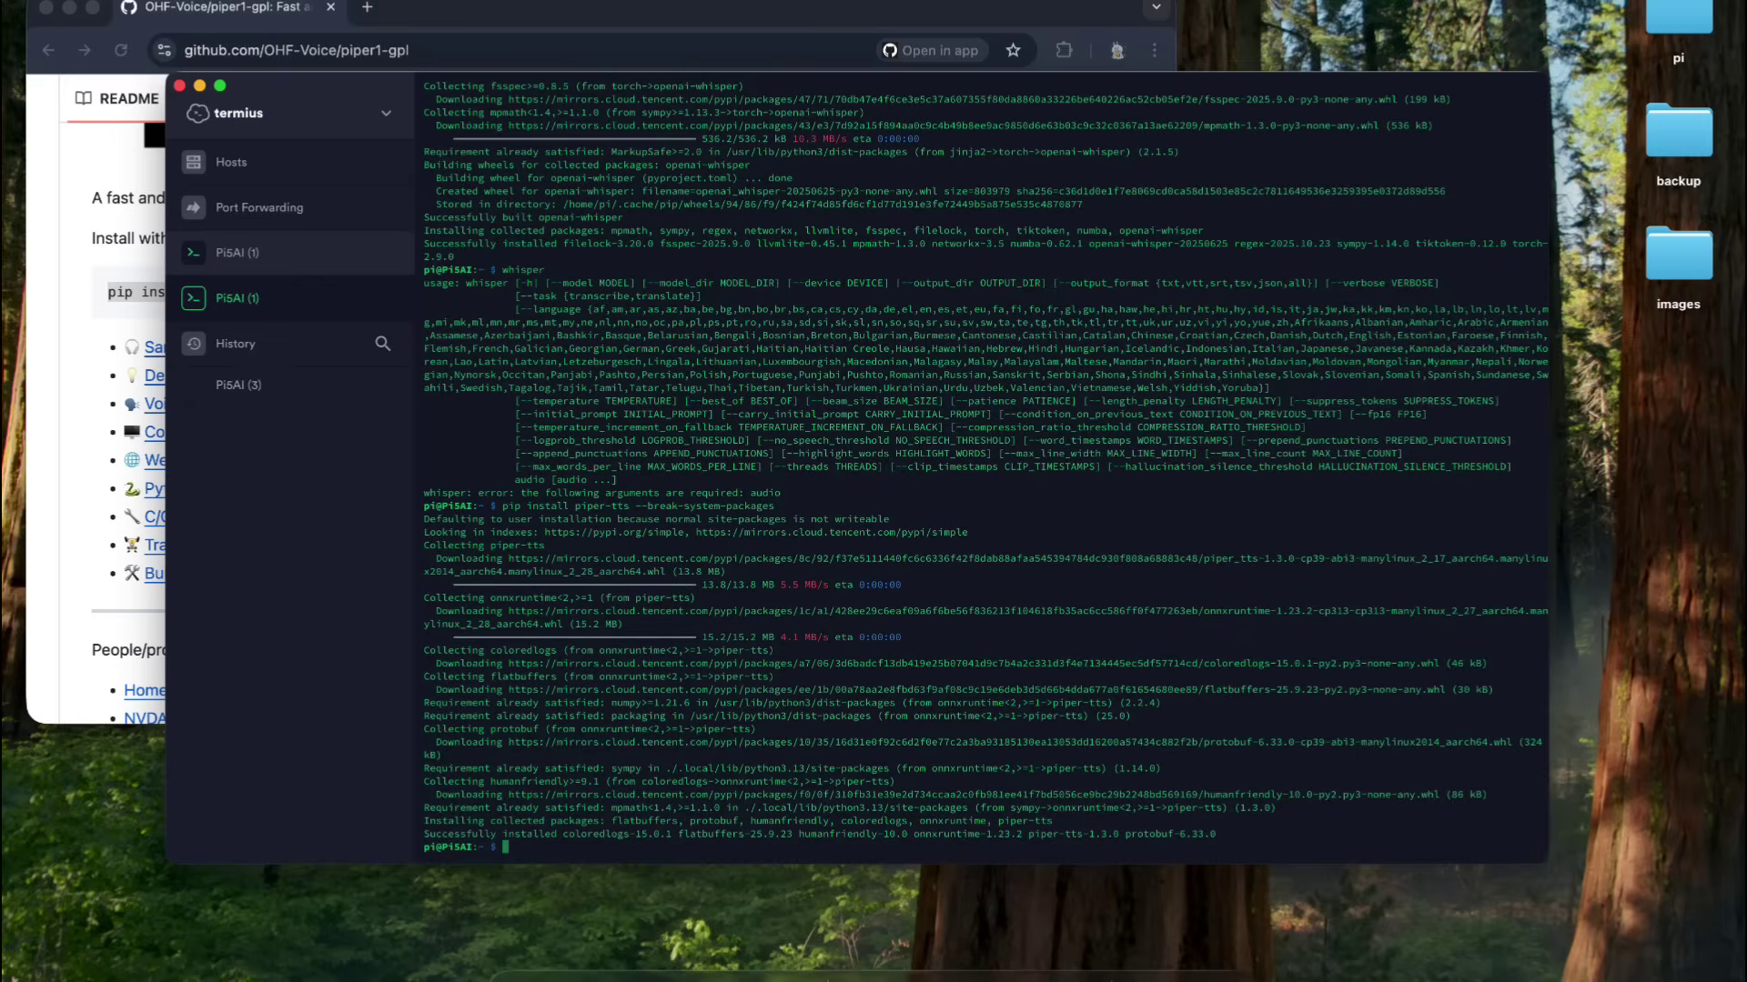
# - Verify the install with ls, piper and 'which piper', locating /home/pi/.local/bin/piper
pyautogui.write('ls')
pyautogui.press('Return')
pyautogui.write('piper')
pyautogui.press('Return')
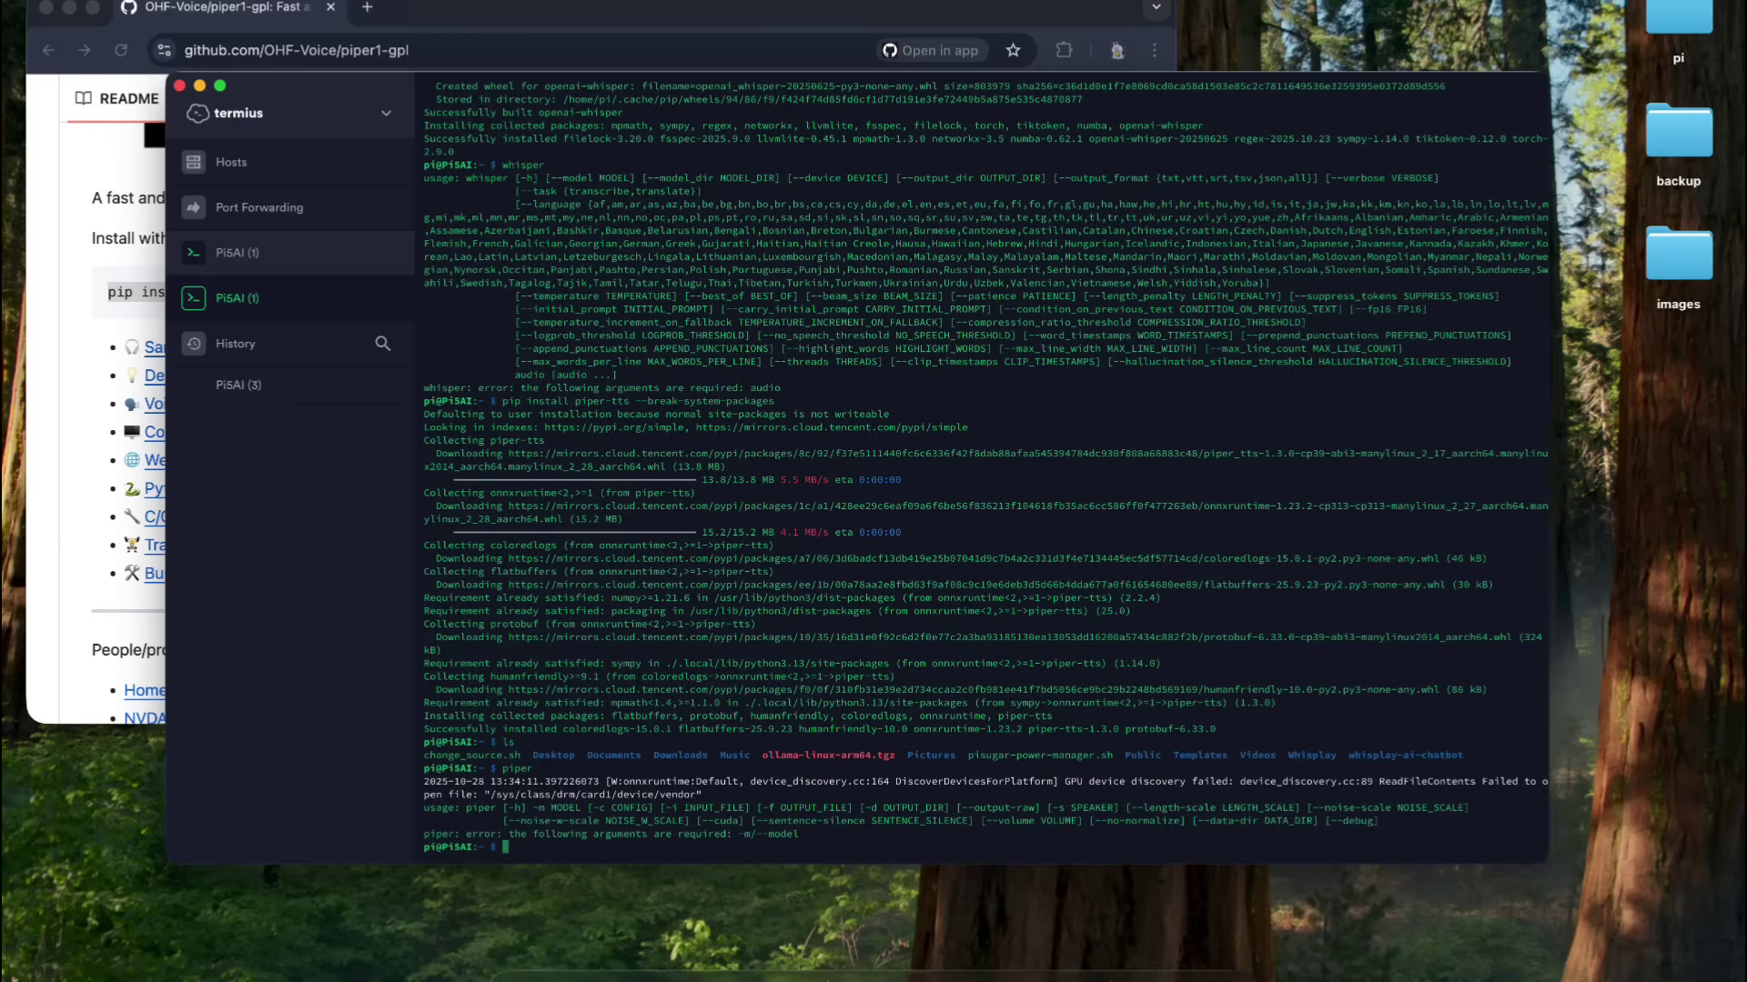
pyautogui.write('whis')
pyautogui.press('BackSpace')
pyautogui.press('BackSpace')
pyautogui.write('ich piper')
pyautogui.press('Return')
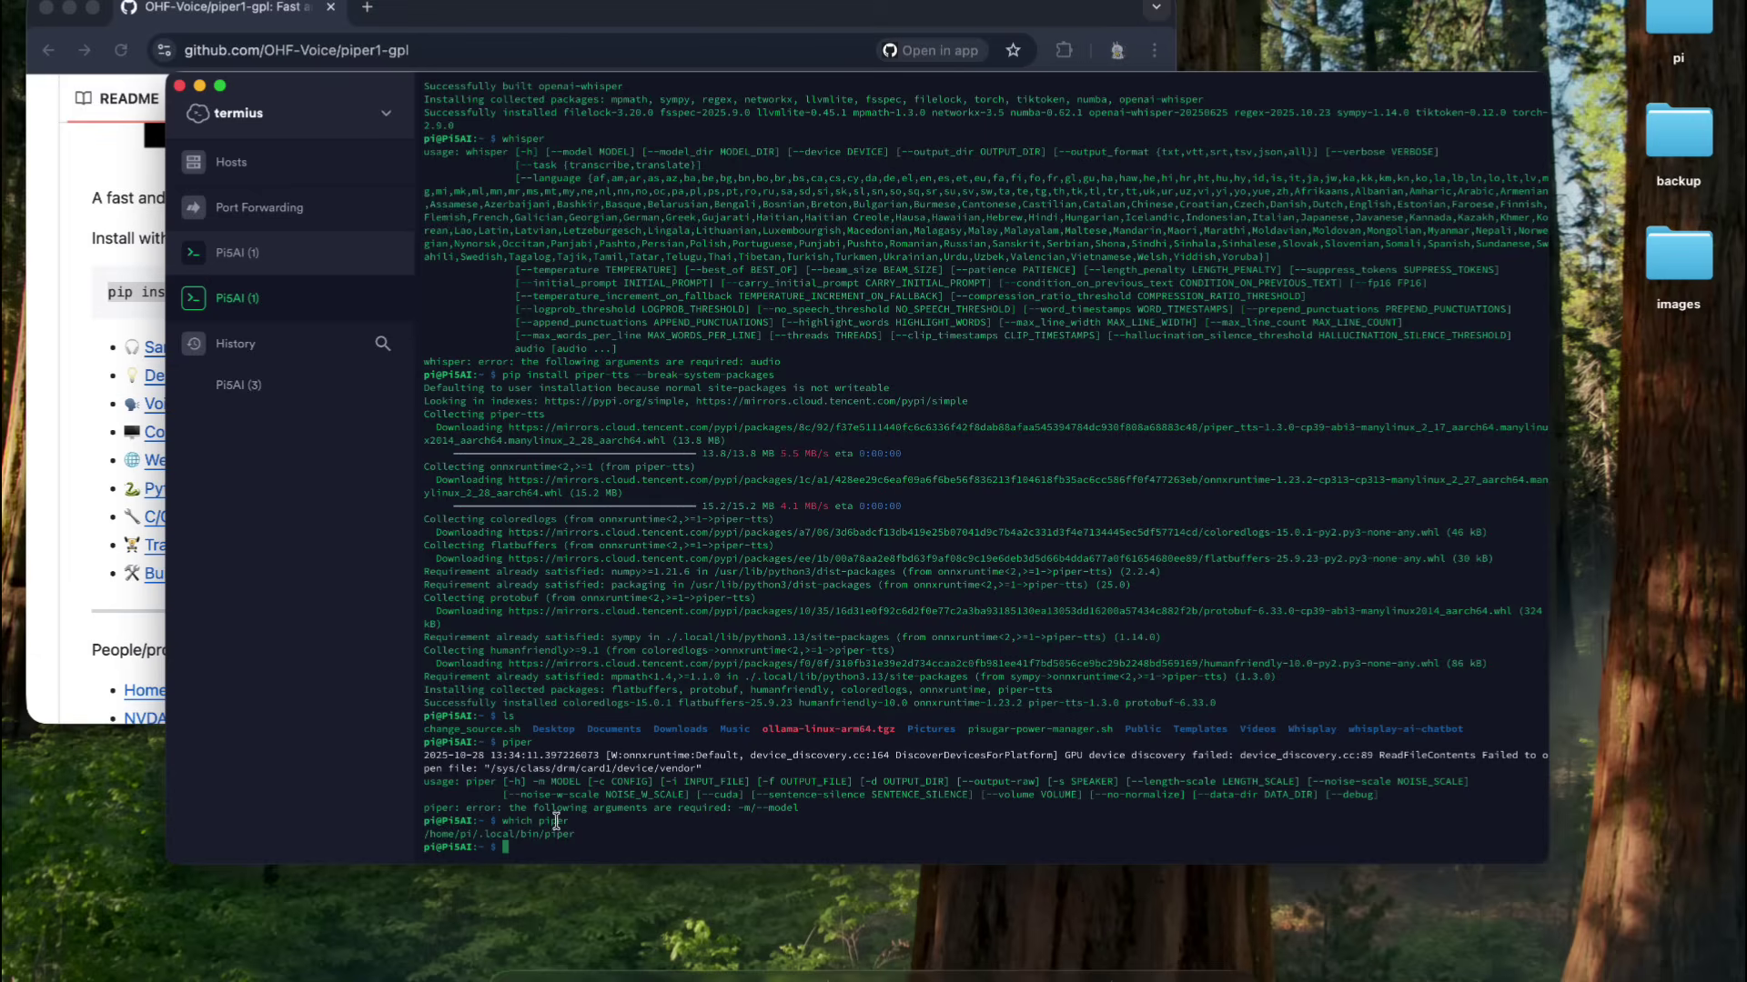
pyautogui.moveTo(579, 834); pyautogui.dragTo(422, 829)
pyautogui.click(715, 772)
# - Open Piper's Voices documentation and its voice samples page
pyautogui.press('super+Tab')
pyautogui.scroll(-3, 465, 276)
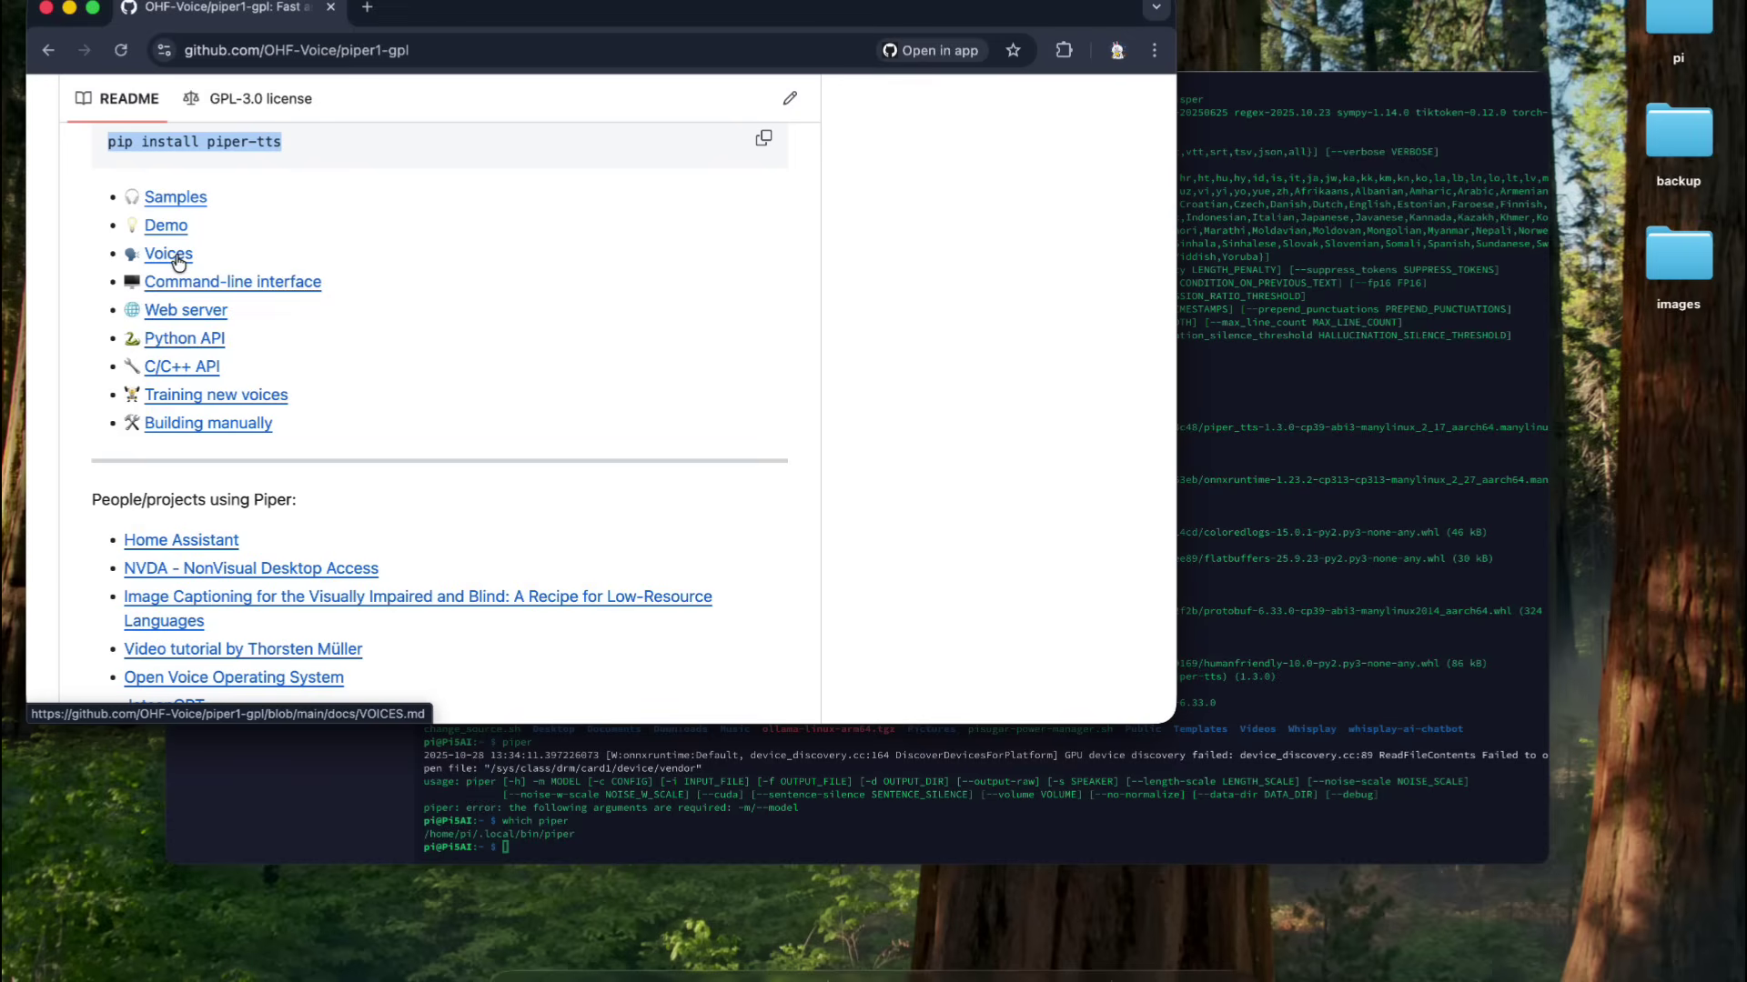
pyautogui.click(177, 258)
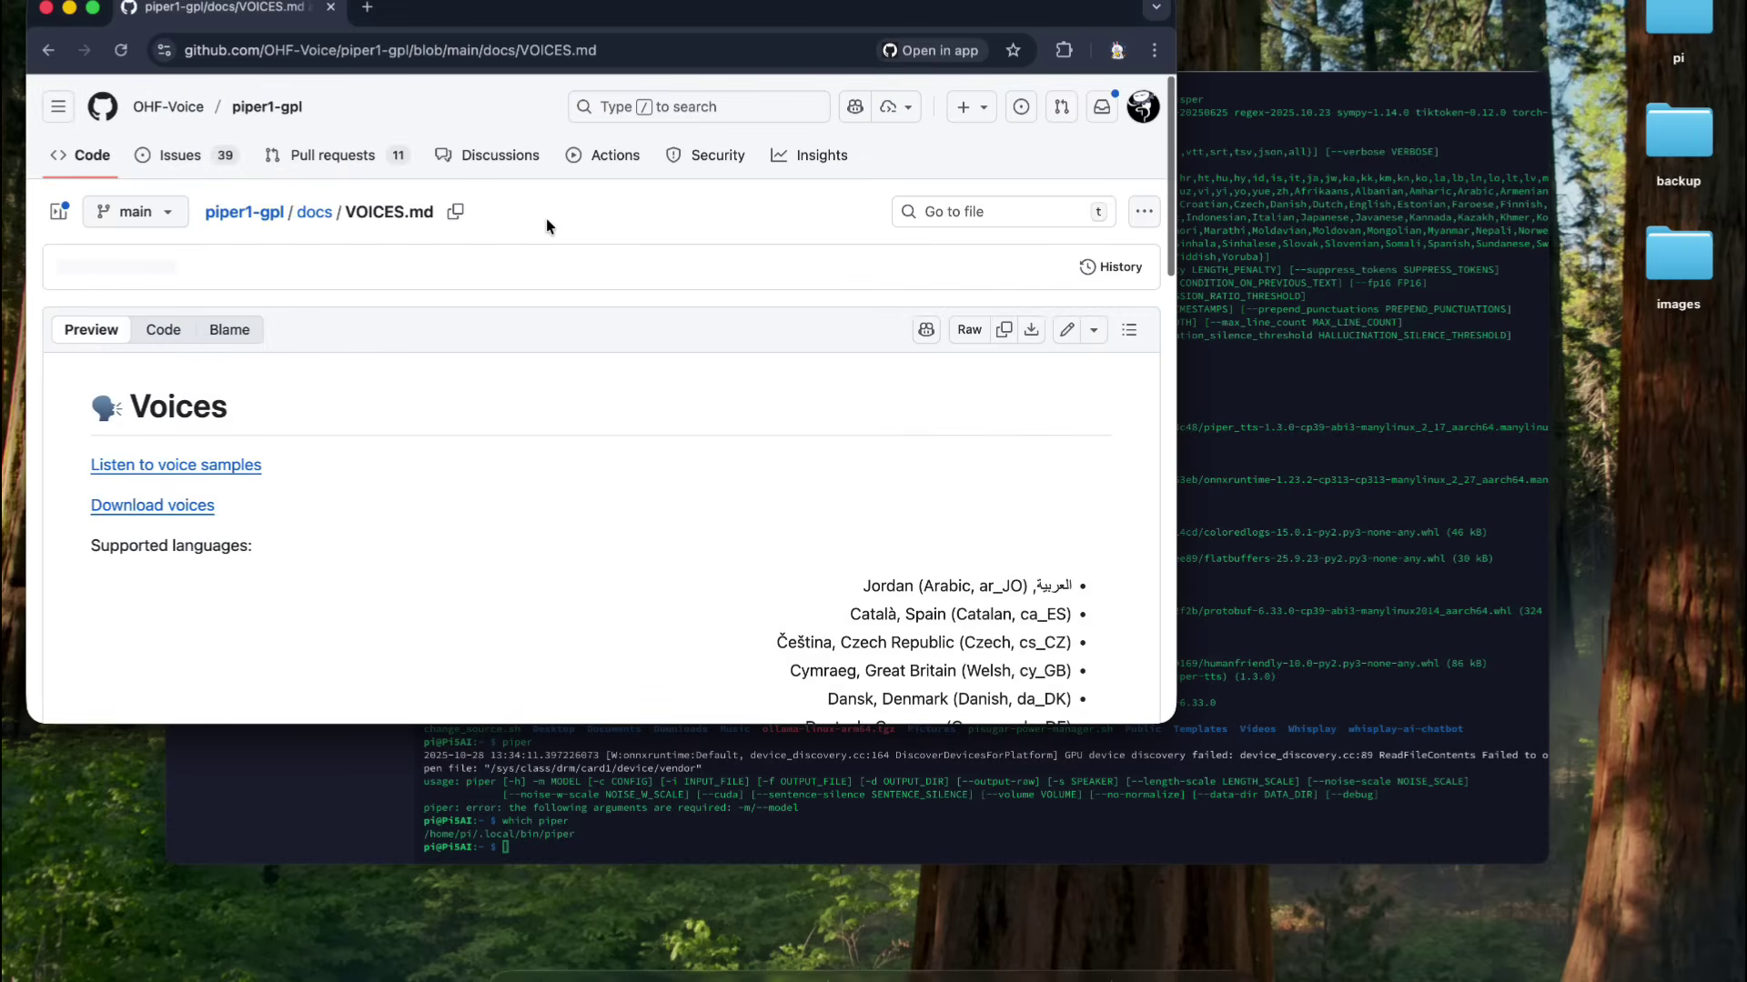
pyautogui.scroll(-2, 546, 223)
pyautogui.scroll(-3, 546, 222)
pyautogui.scroll(2, 546, 222)
pyautogui.write('cd')
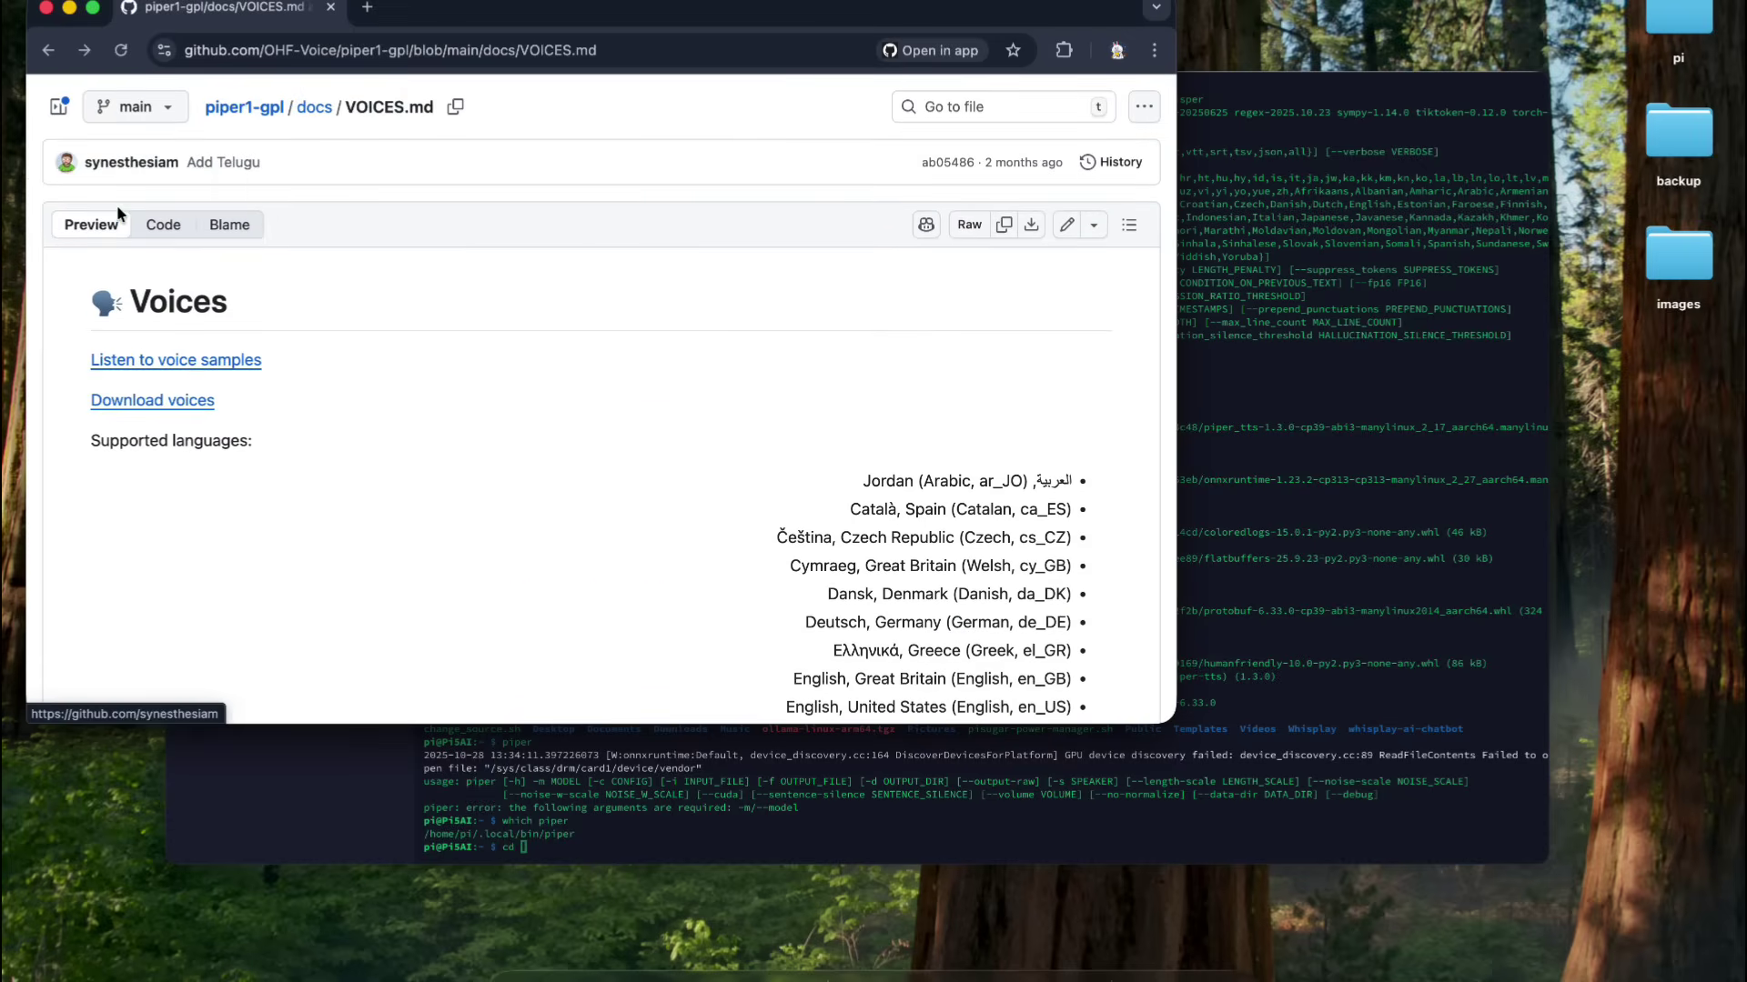
pyautogui.click(166, 360)
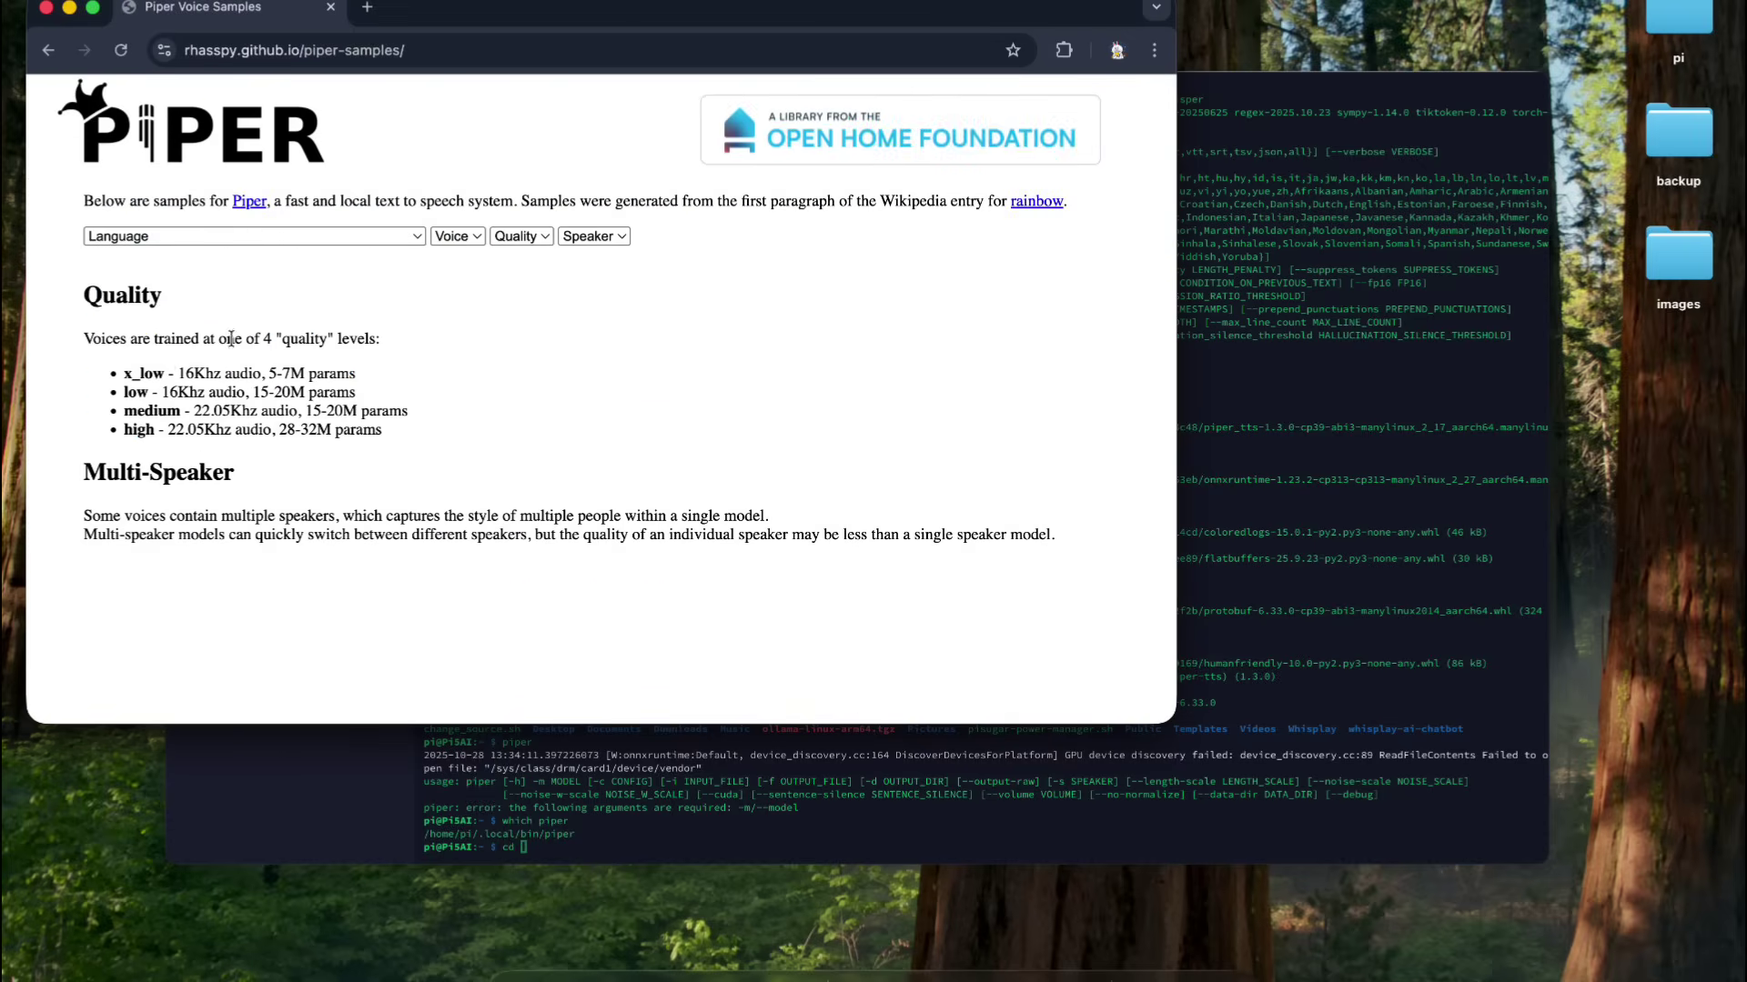
# - Play the English (United States) amy sample, then open the en_US-amy-medium download files
pyautogui.click(373, 236)
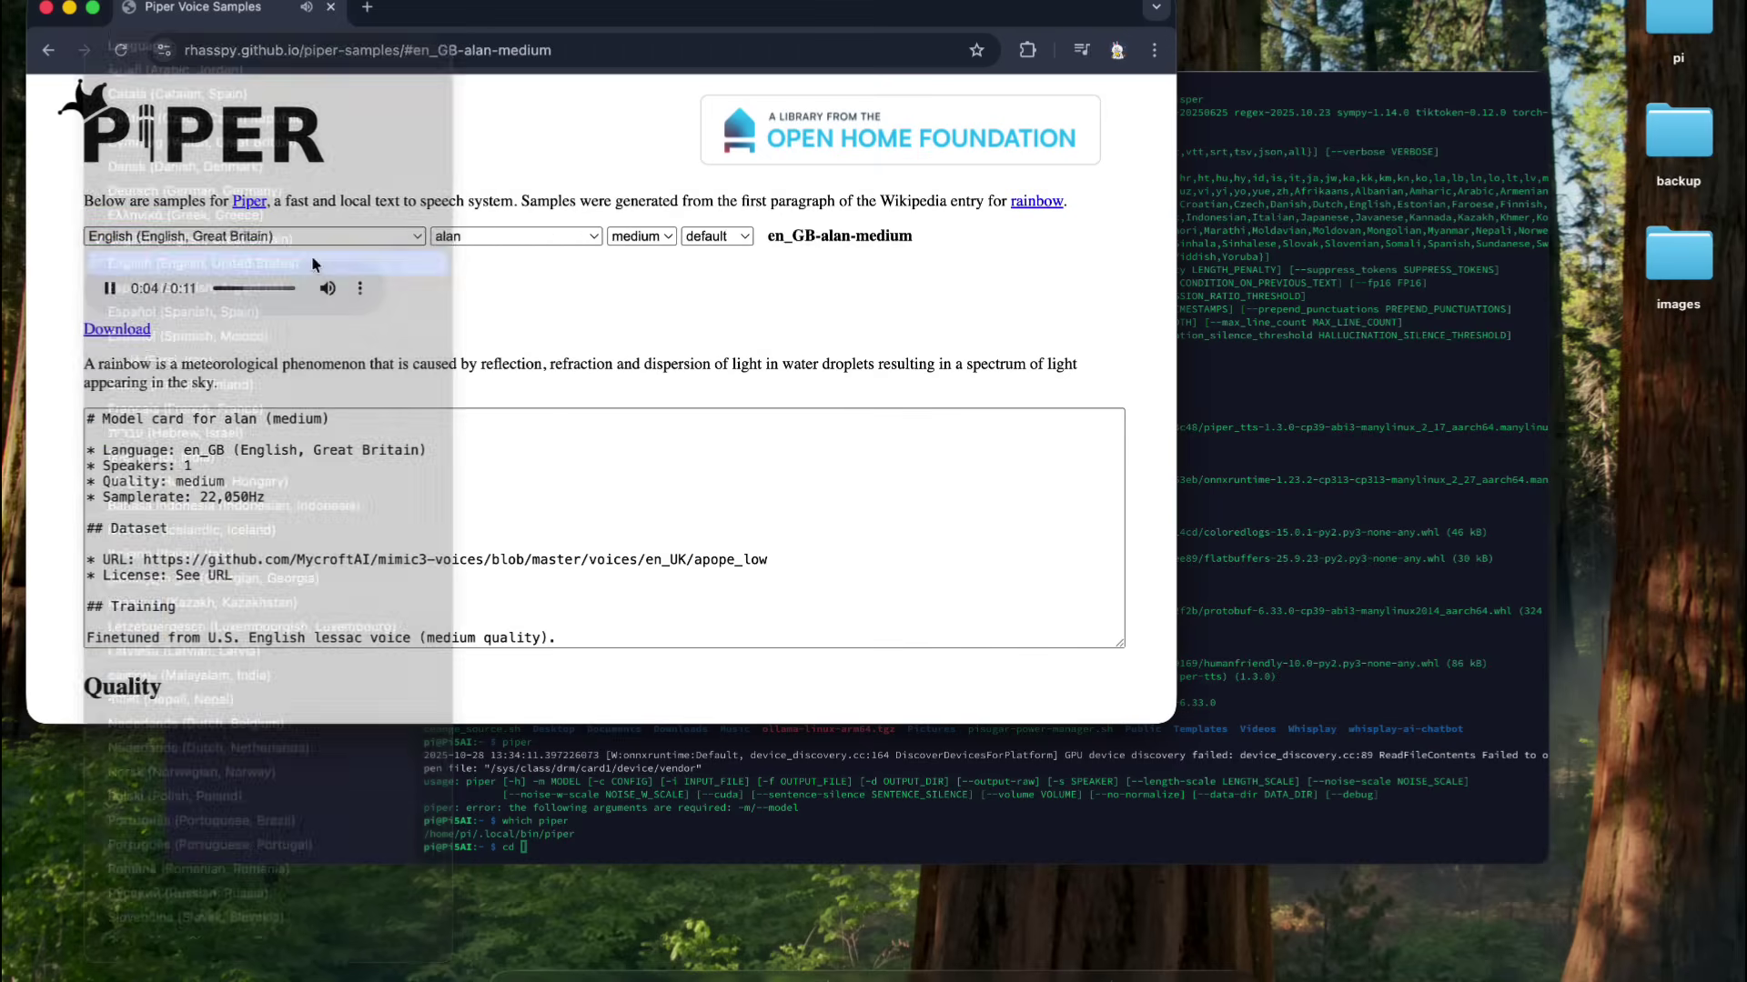
pyautogui.click(478, 236)
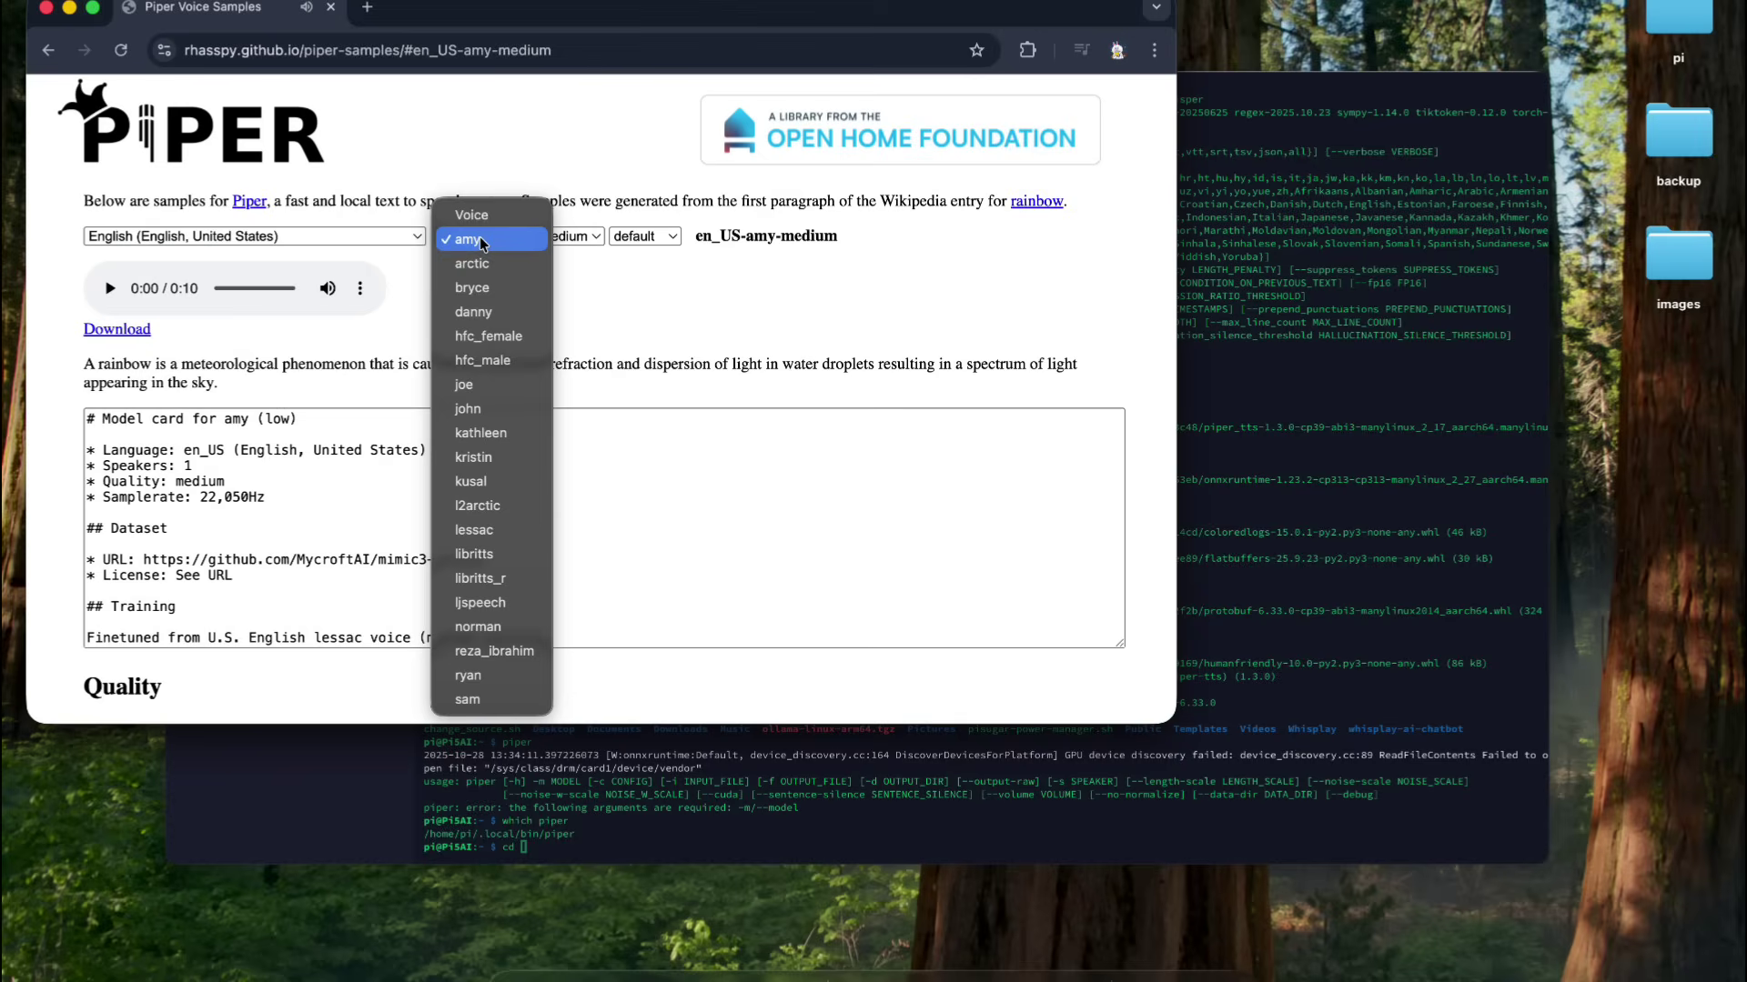
pyautogui.click(478, 236)
pyautogui.click(109, 288)
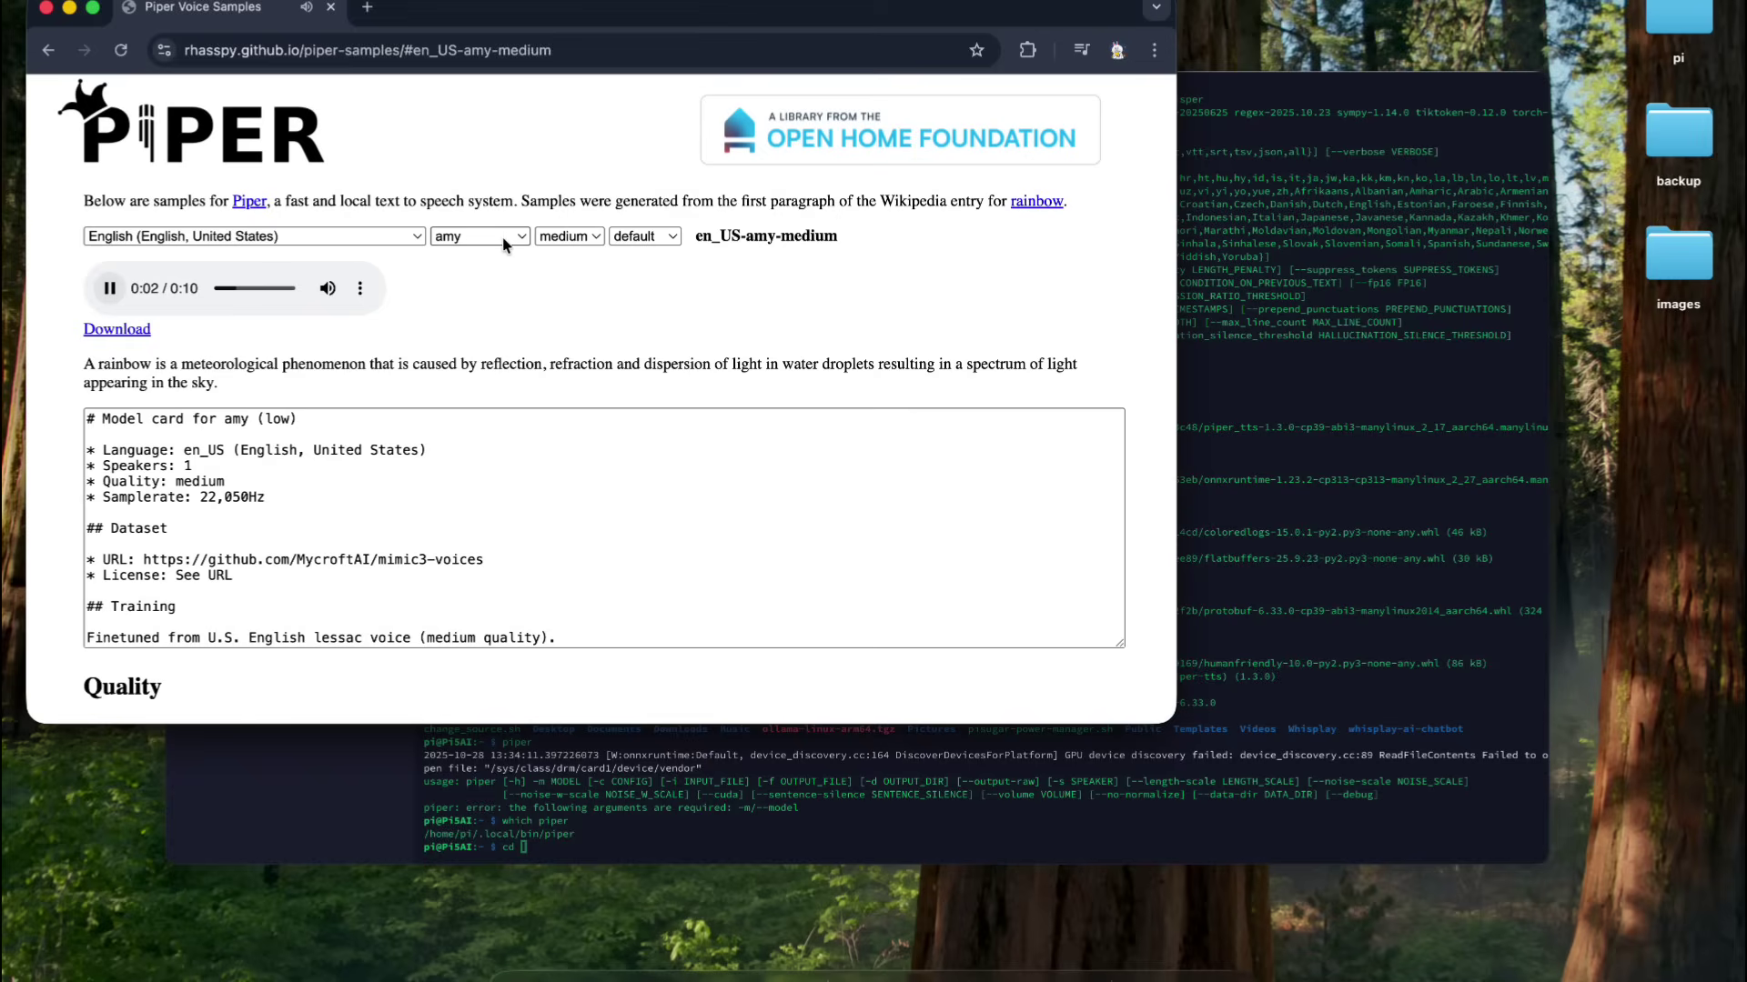
pyautogui.tripleClick(705, 239)
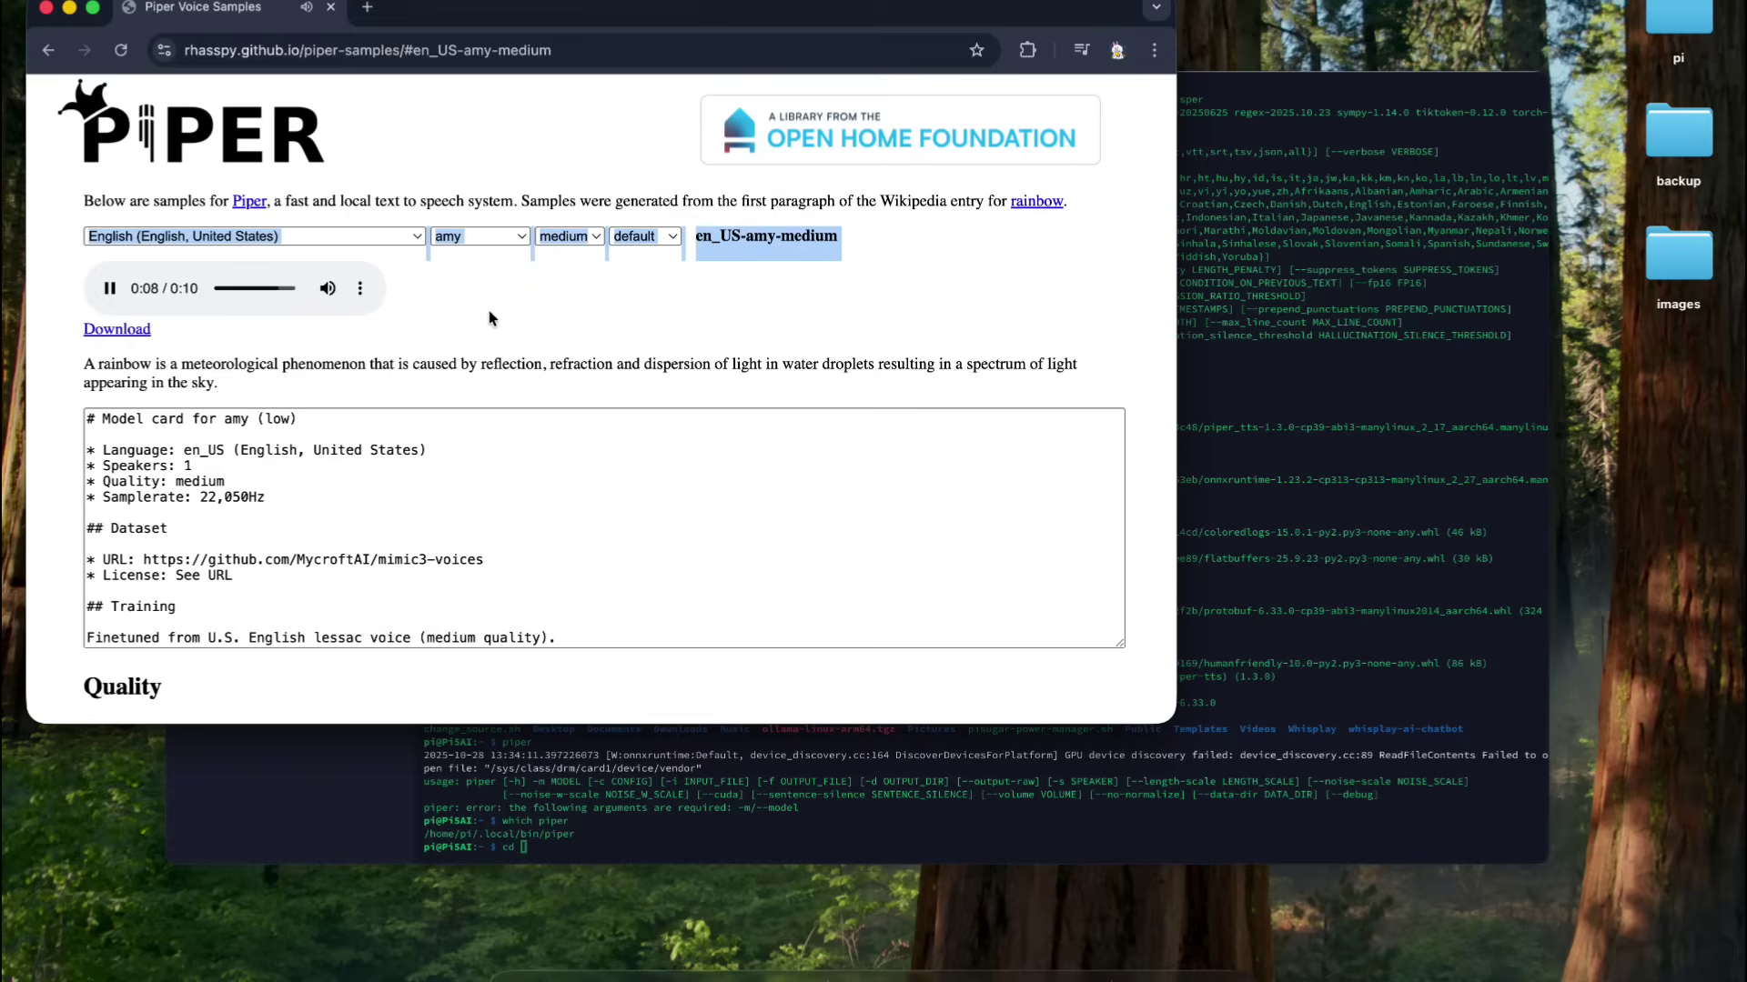
pyautogui.click(117, 331)
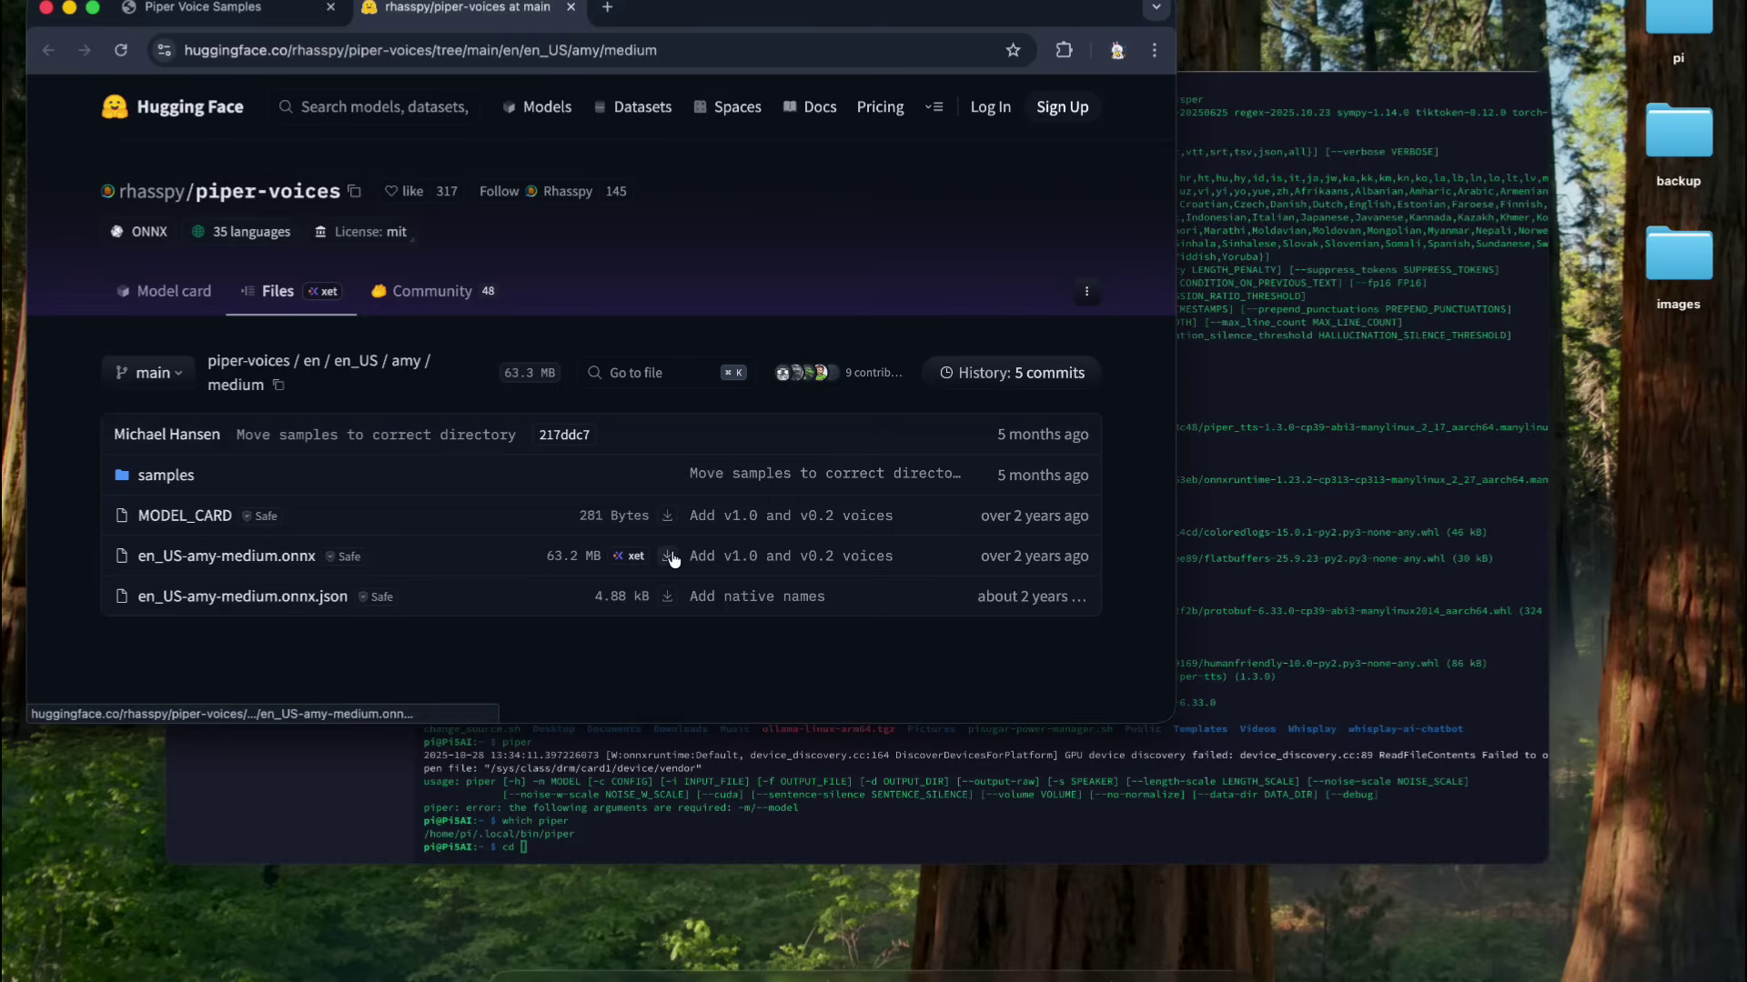
# - Download en_US-amy-medium.onnx and en_US-amy-medium.onnx.json, then open the pi folder to check them
pyautogui.click(673, 558)
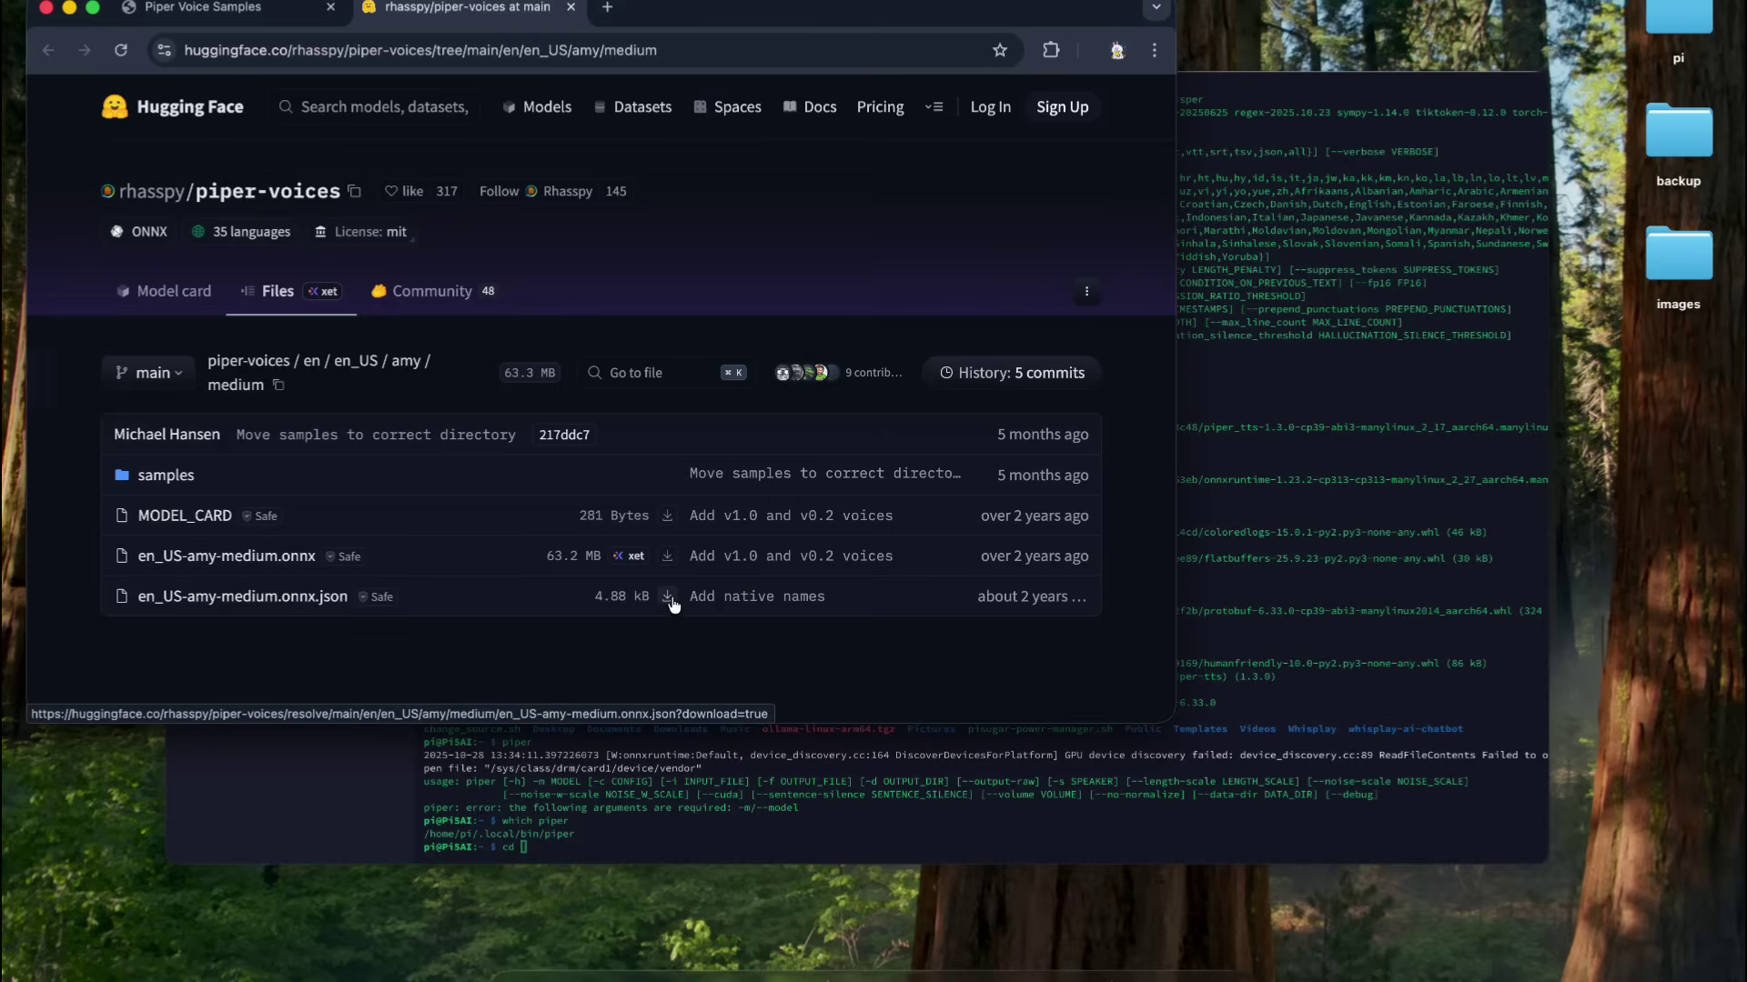
pyautogui.click(669, 599)
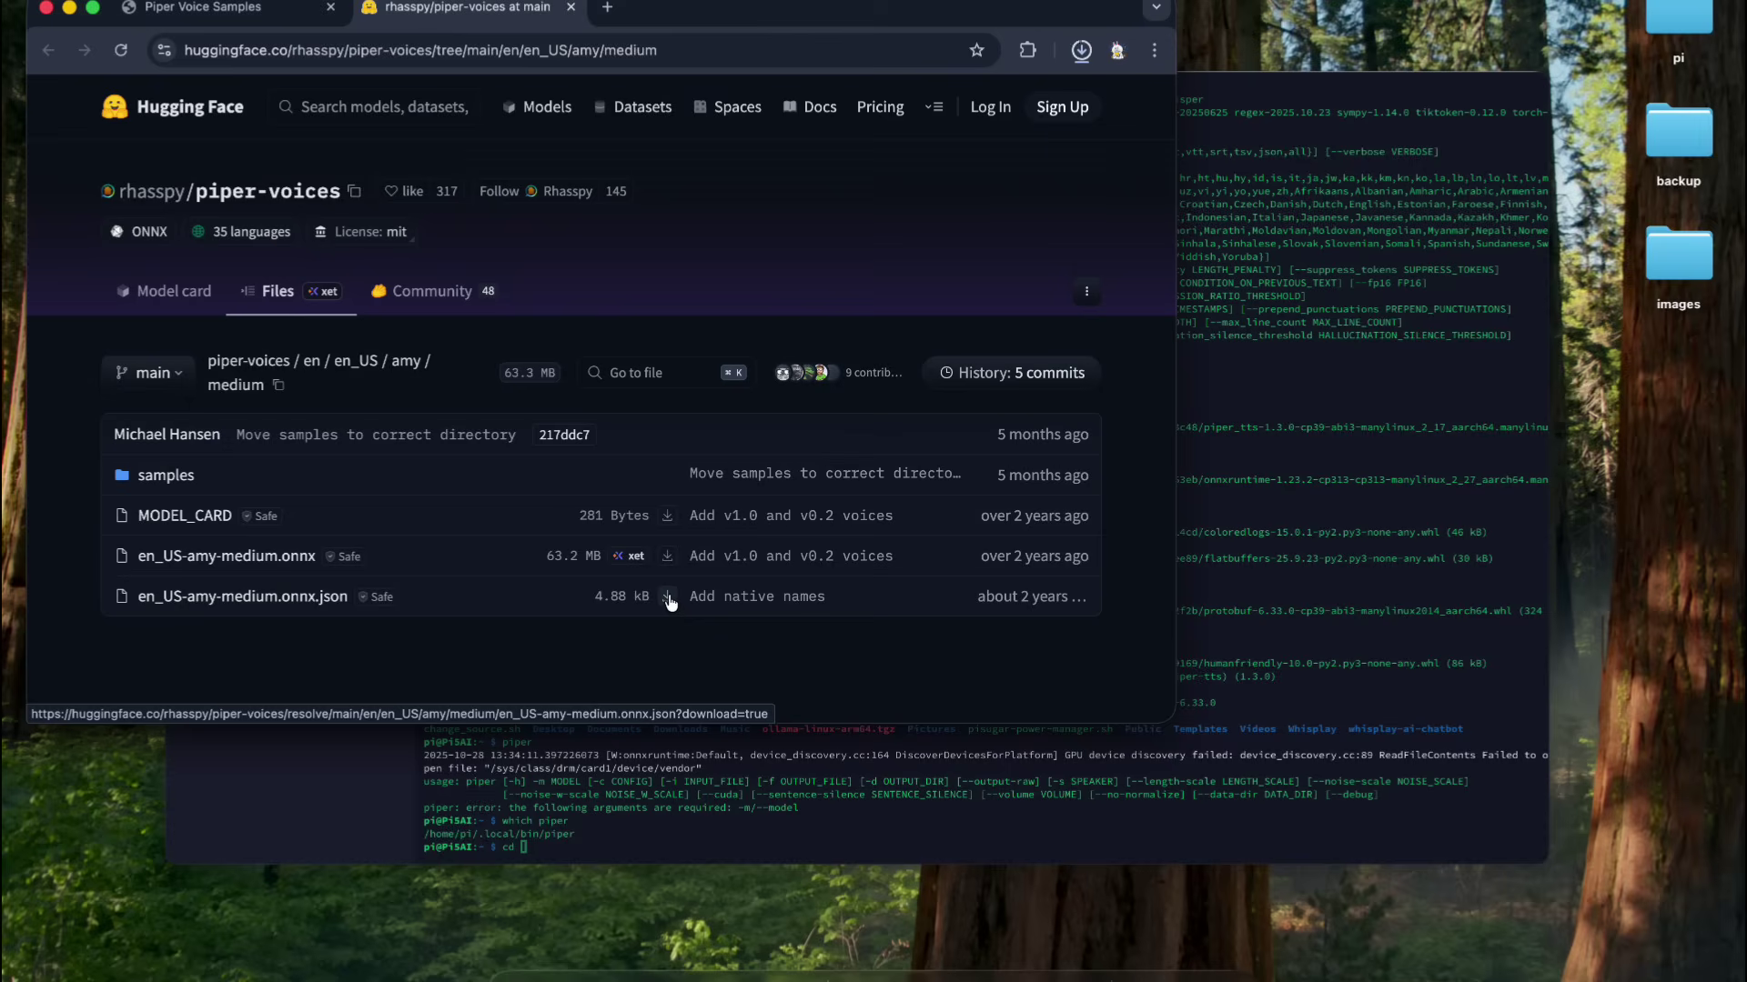
pyautogui.click(1672, 34)
pyautogui.doubleClick(1672, 35)
# - Check the downloaded voice files and connect Transmit to the Pi5B server
pyautogui.click(1268, 98)
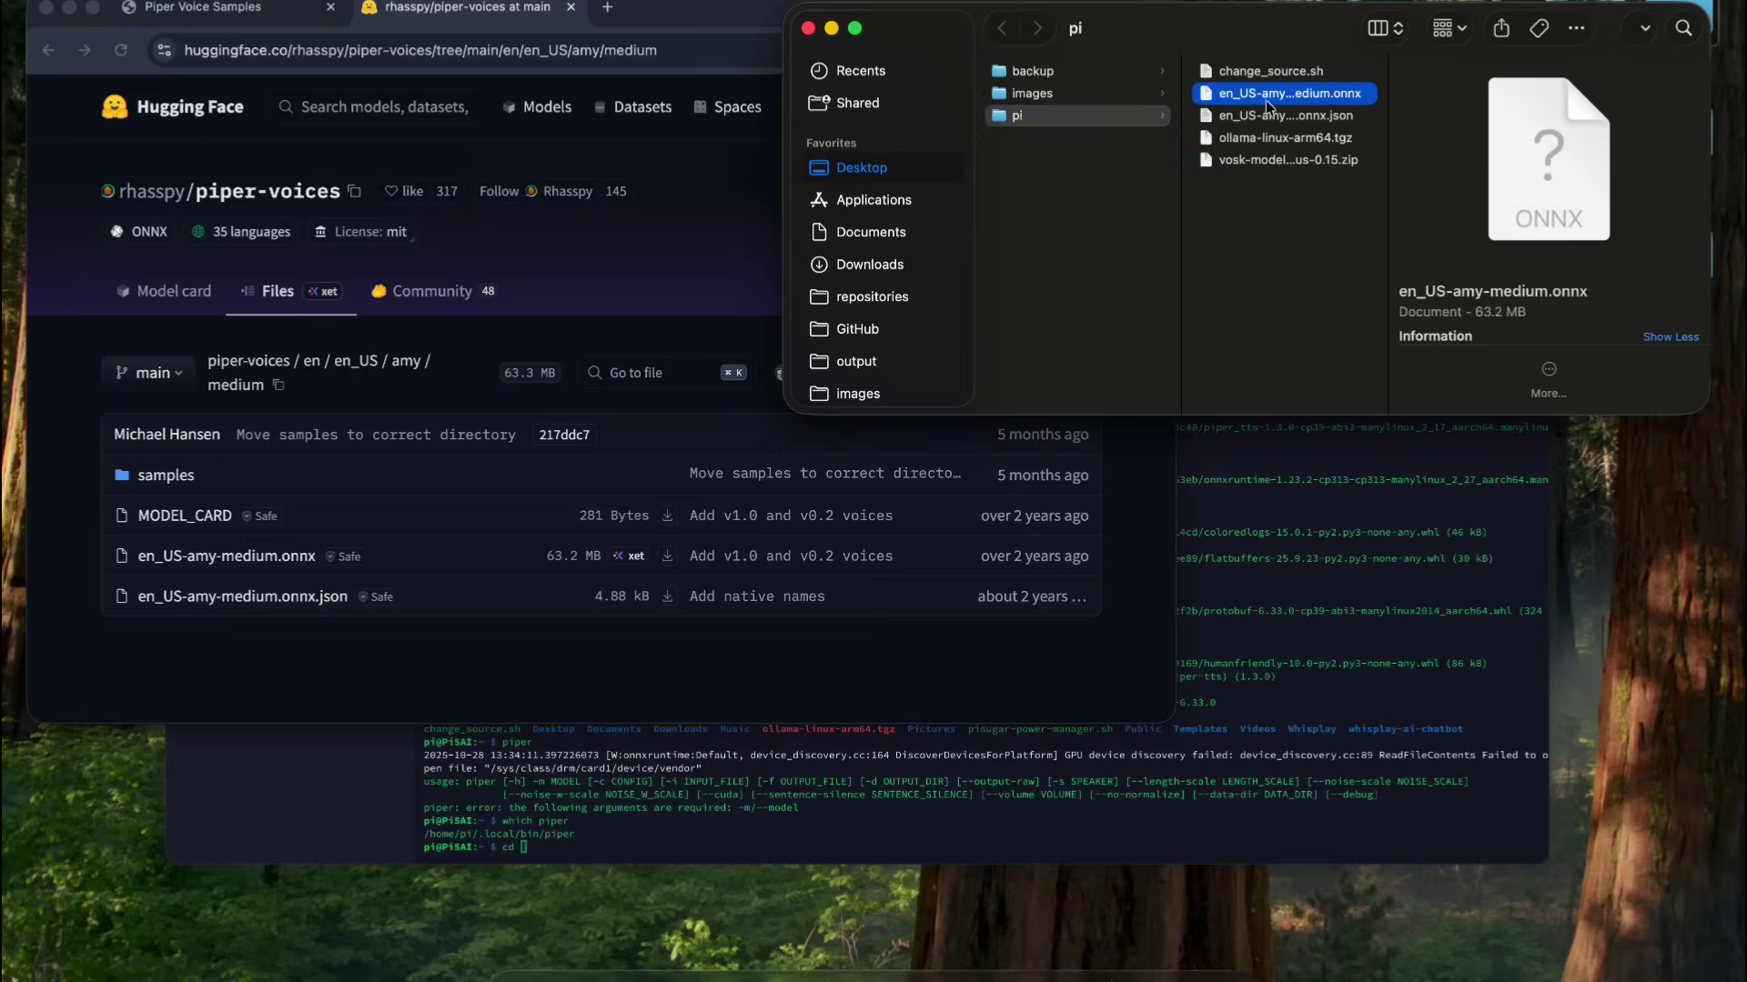
pyautogui.click(1269, 114)
pyautogui.click(800, 663)
pyautogui.click(1001, 972)
pyautogui.doubleClick(869, 401)
pyautogui.scroll(-10, 1062, 698)
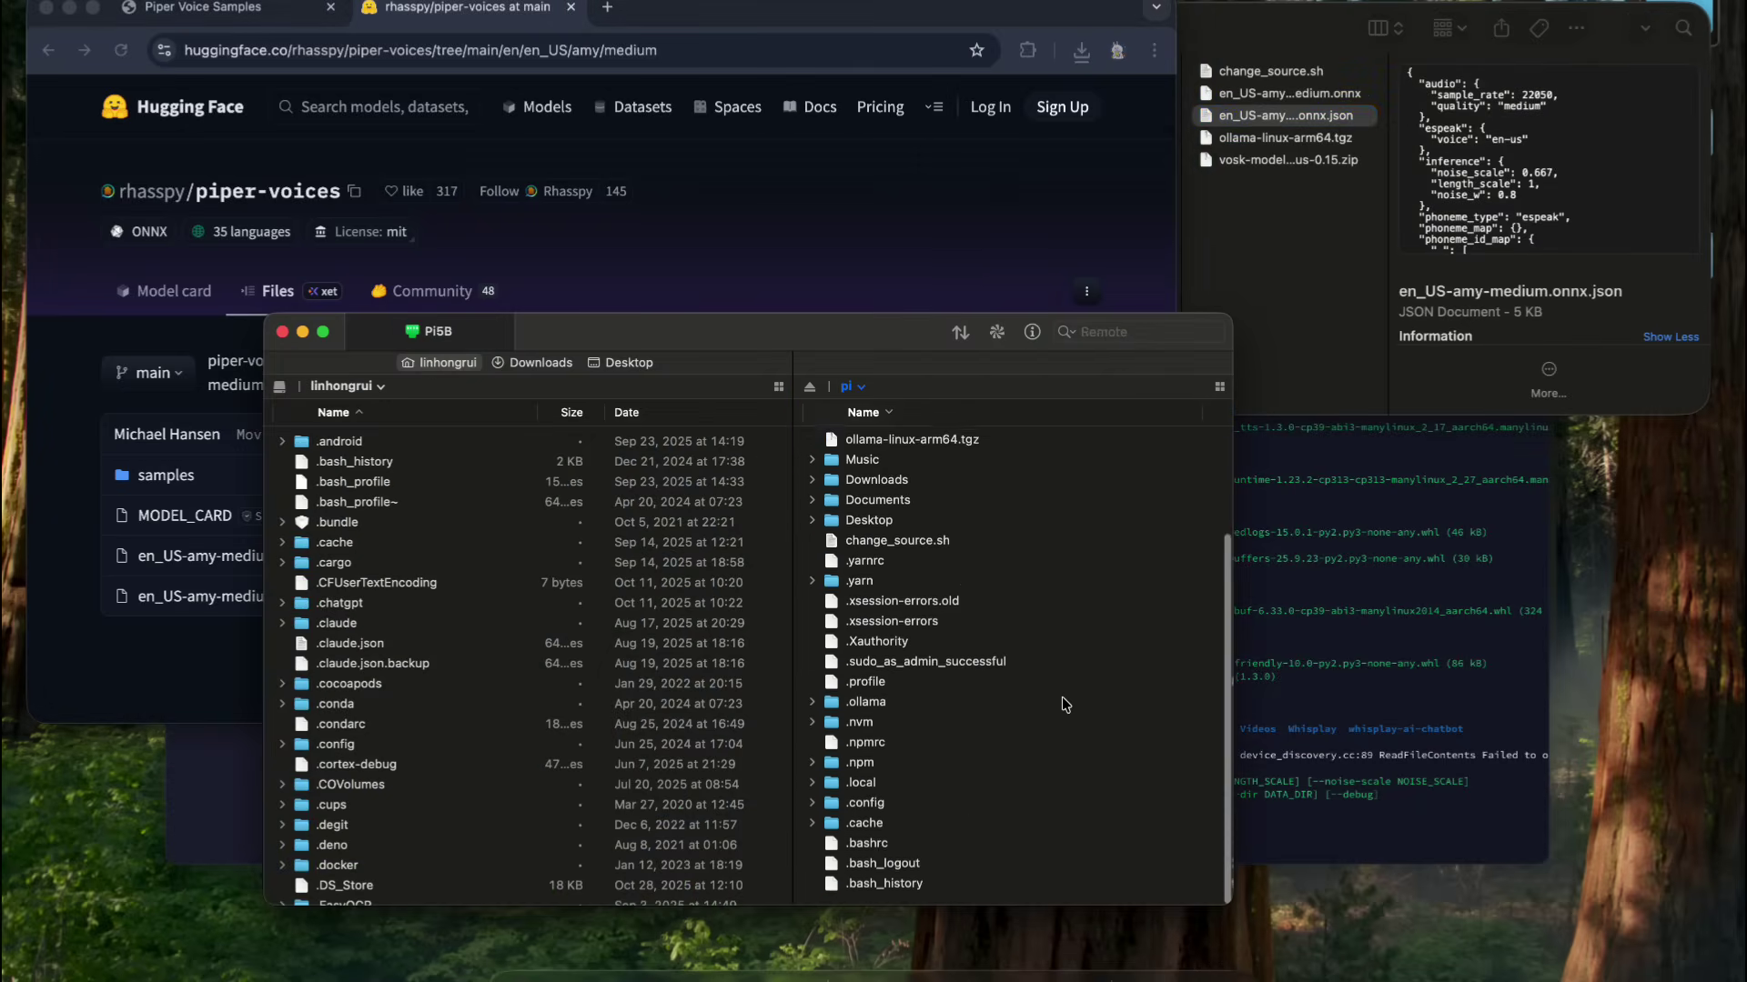
# - Create a piper folder on the Pi and upload both en_US-amy-medium files into it
pyautogui.press('super+Tab')
pyautogui.write('mkdir pipi')
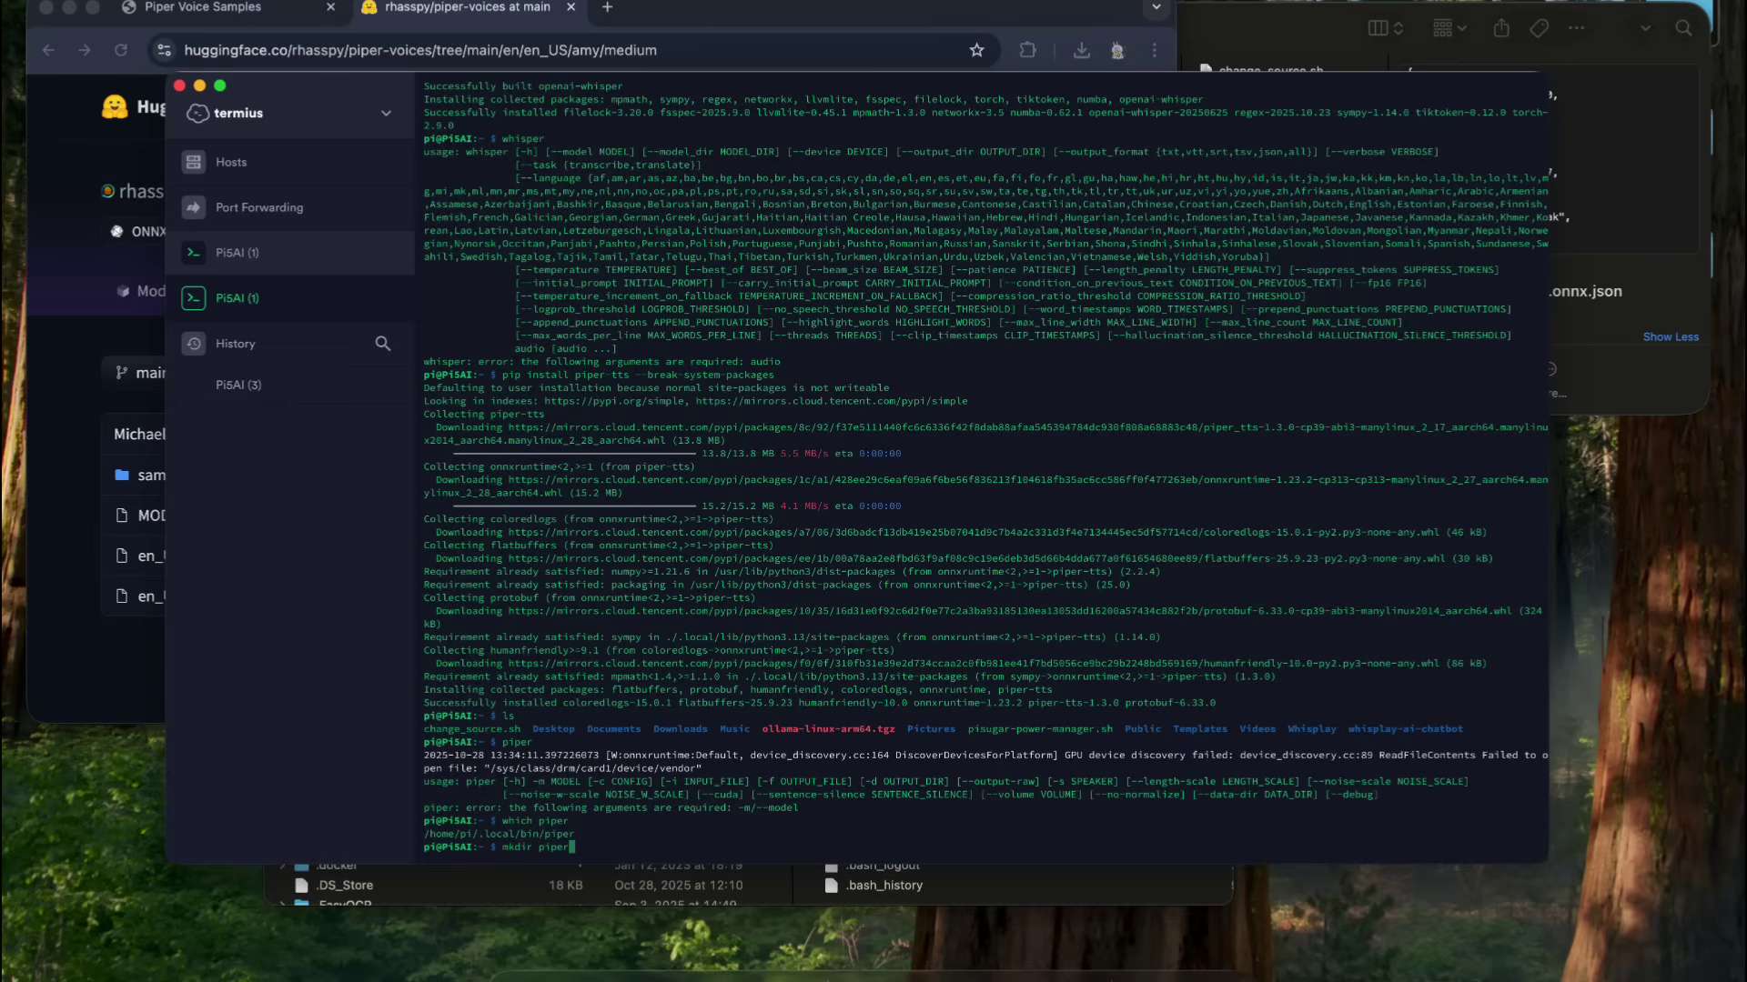
pyautogui.write('r')
pyautogui.press('Return')
pyautogui.press('super+Tab')
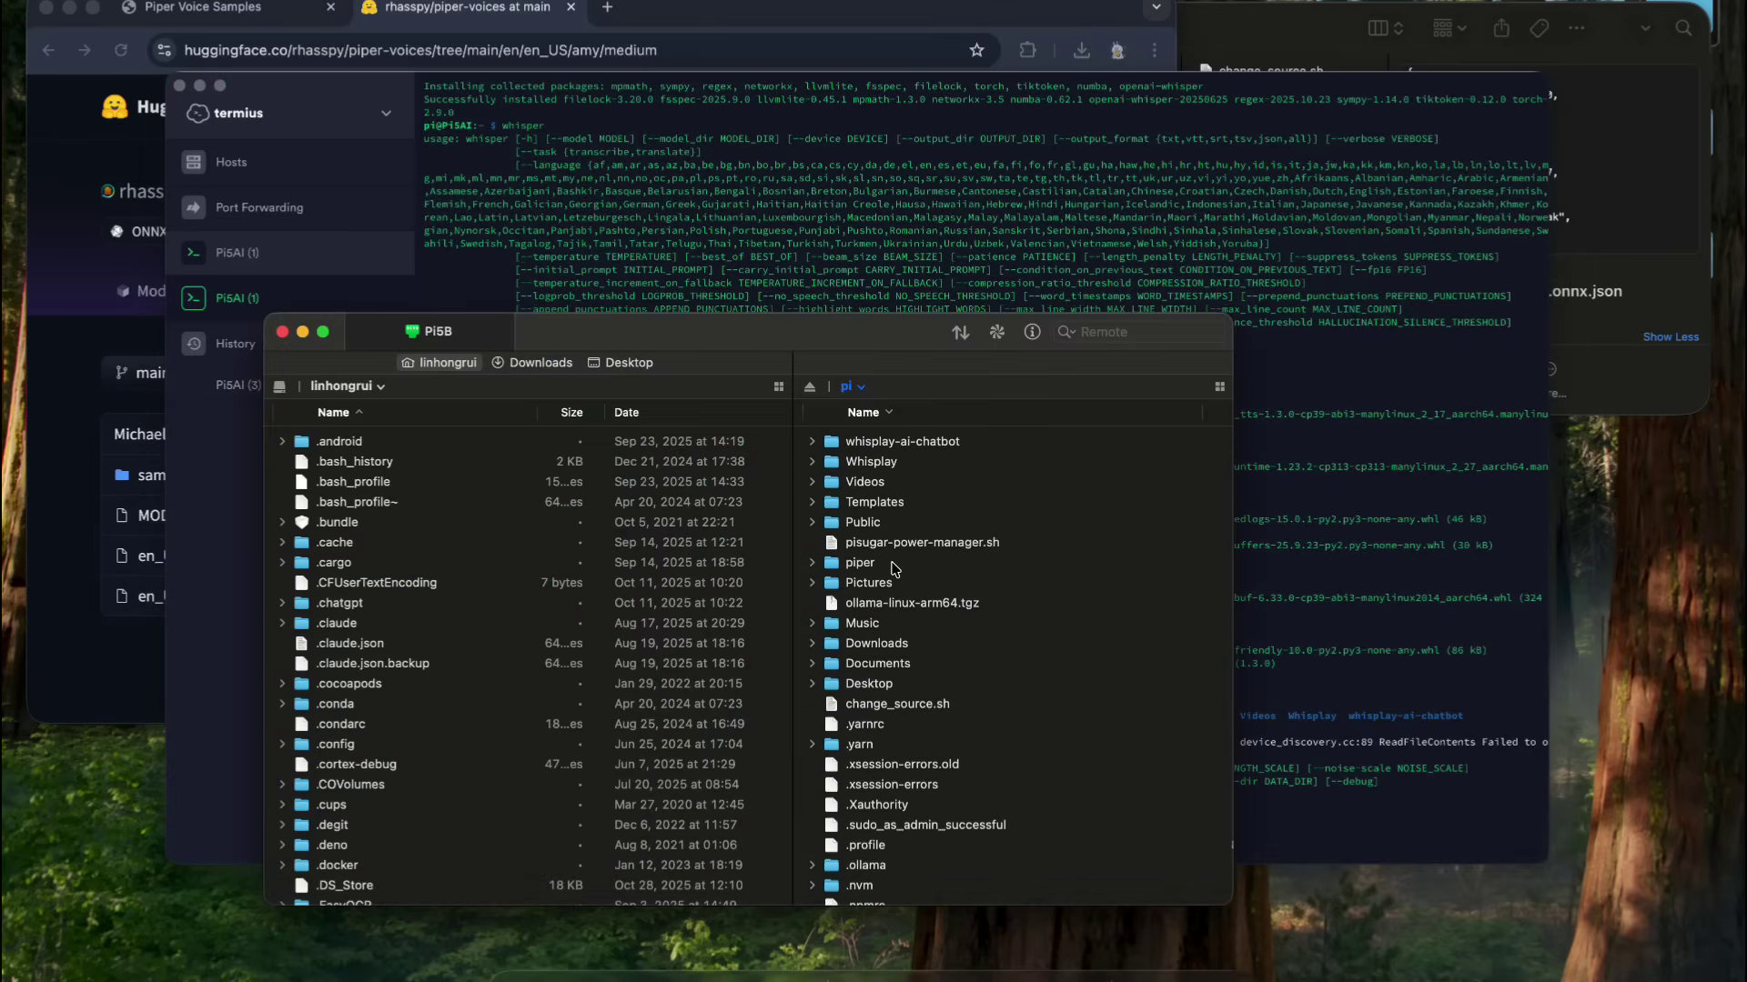
pyautogui.doubleClick(891, 563)
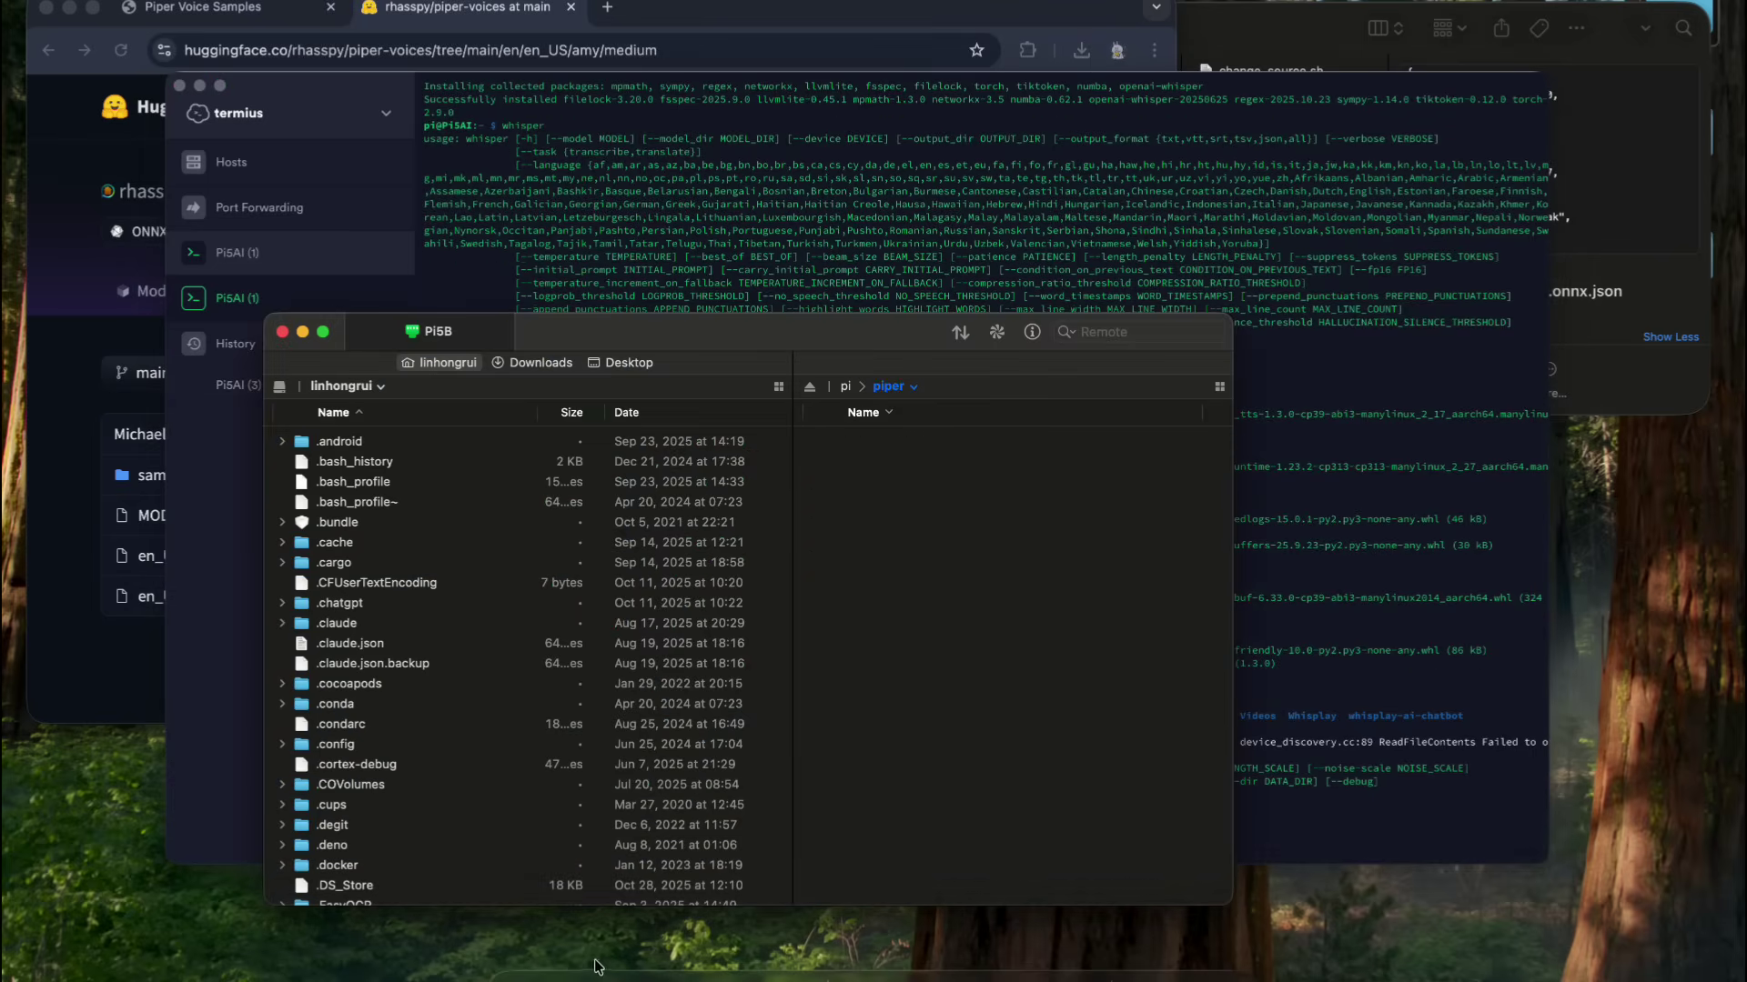
pyautogui.click(527, 972)
pyautogui.keyDown('shift'); pyautogui.click(1321, 96); pyautogui.keyUp('shift')
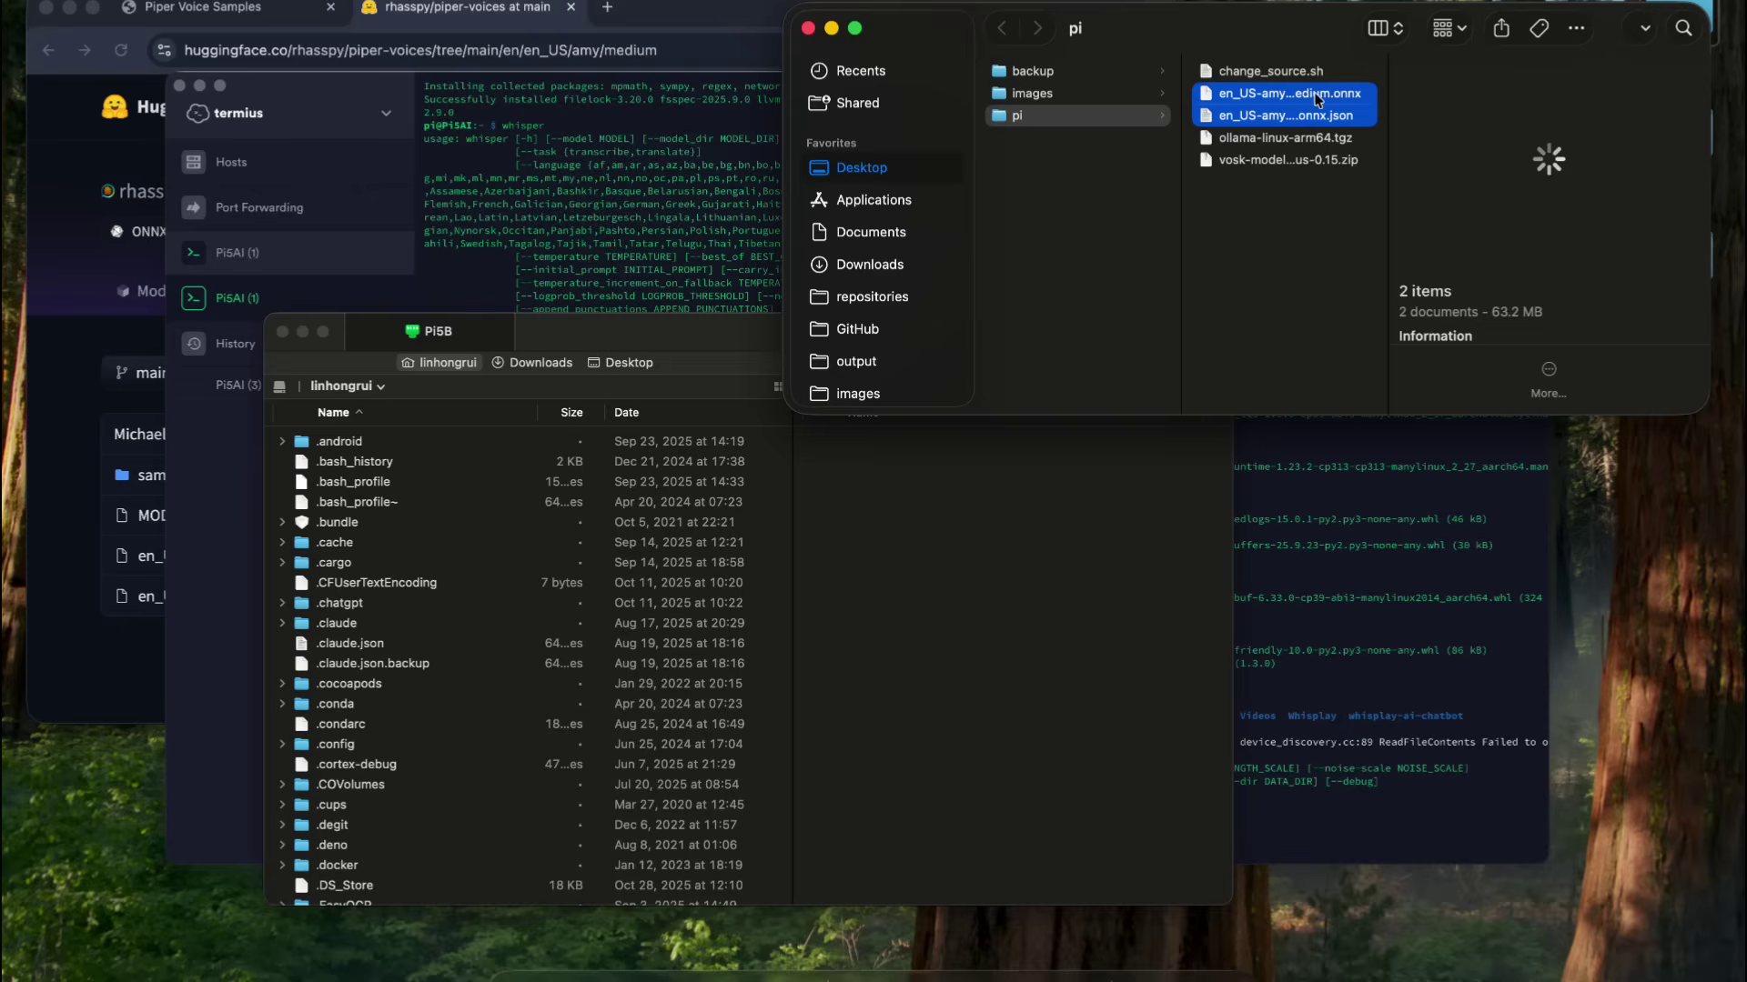
pyautogui.moveTo(1321, 96); pyautogui.dragTo(1013, 600)
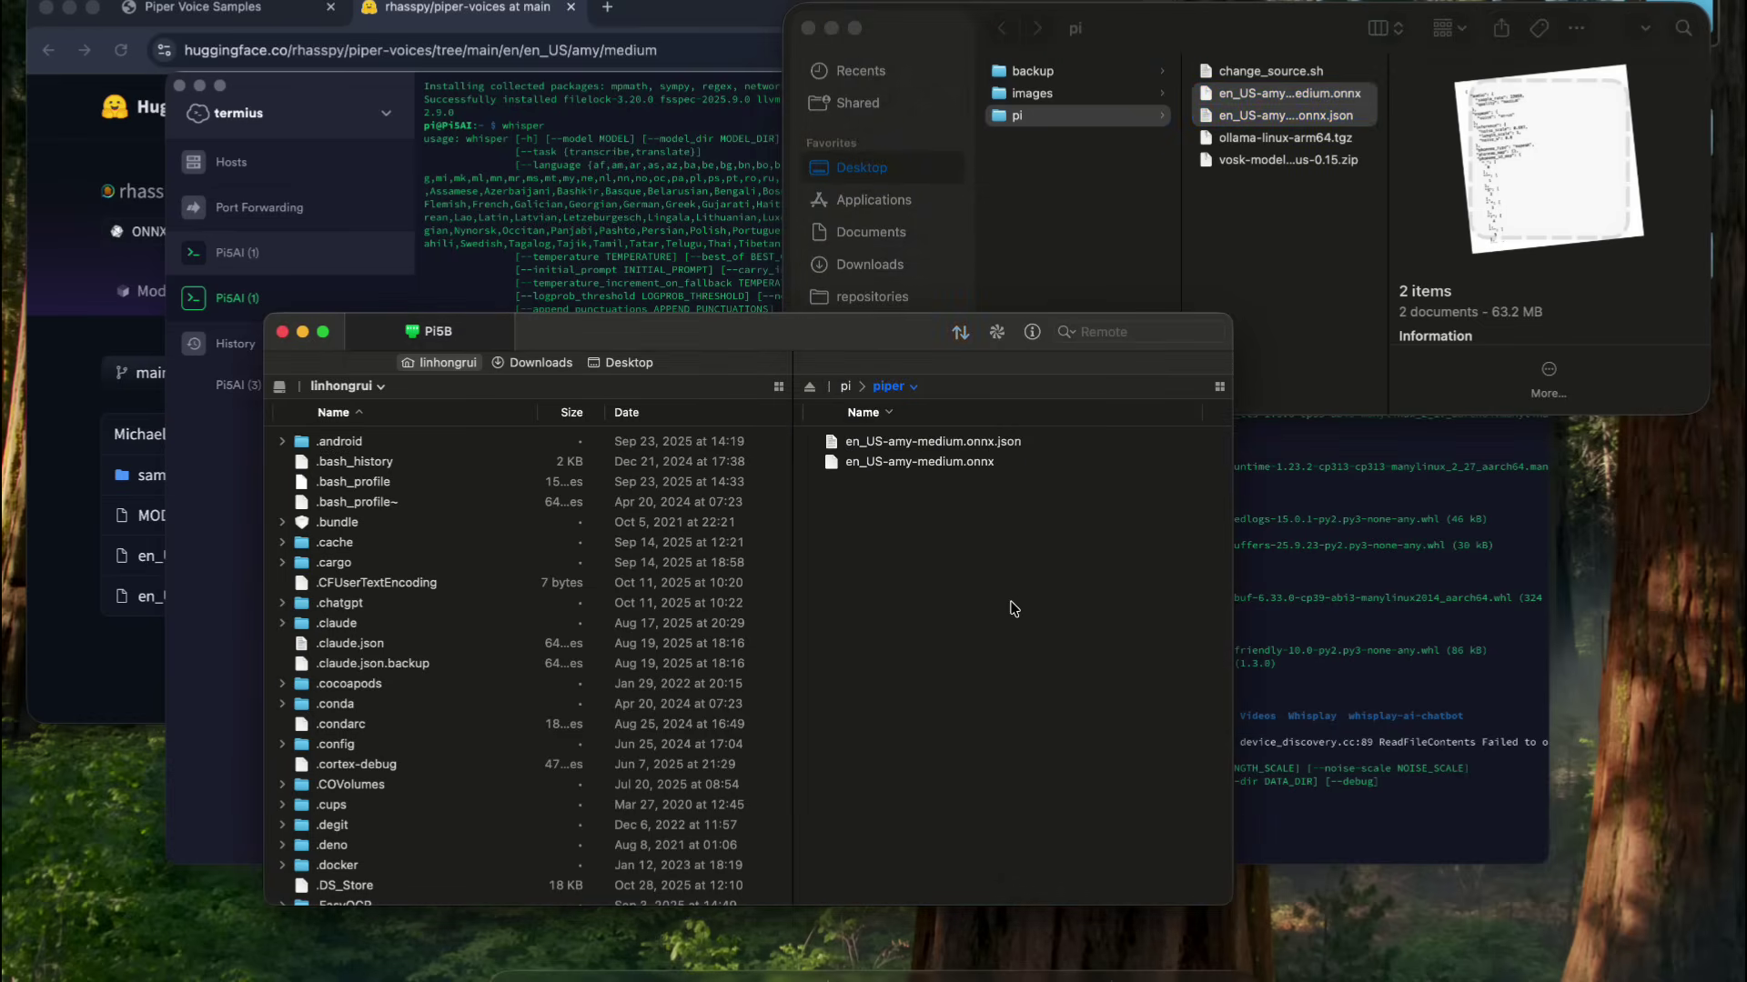
pyautogui.press('super+Tab')
pyautogui.write('cat /home/pi/piper/')
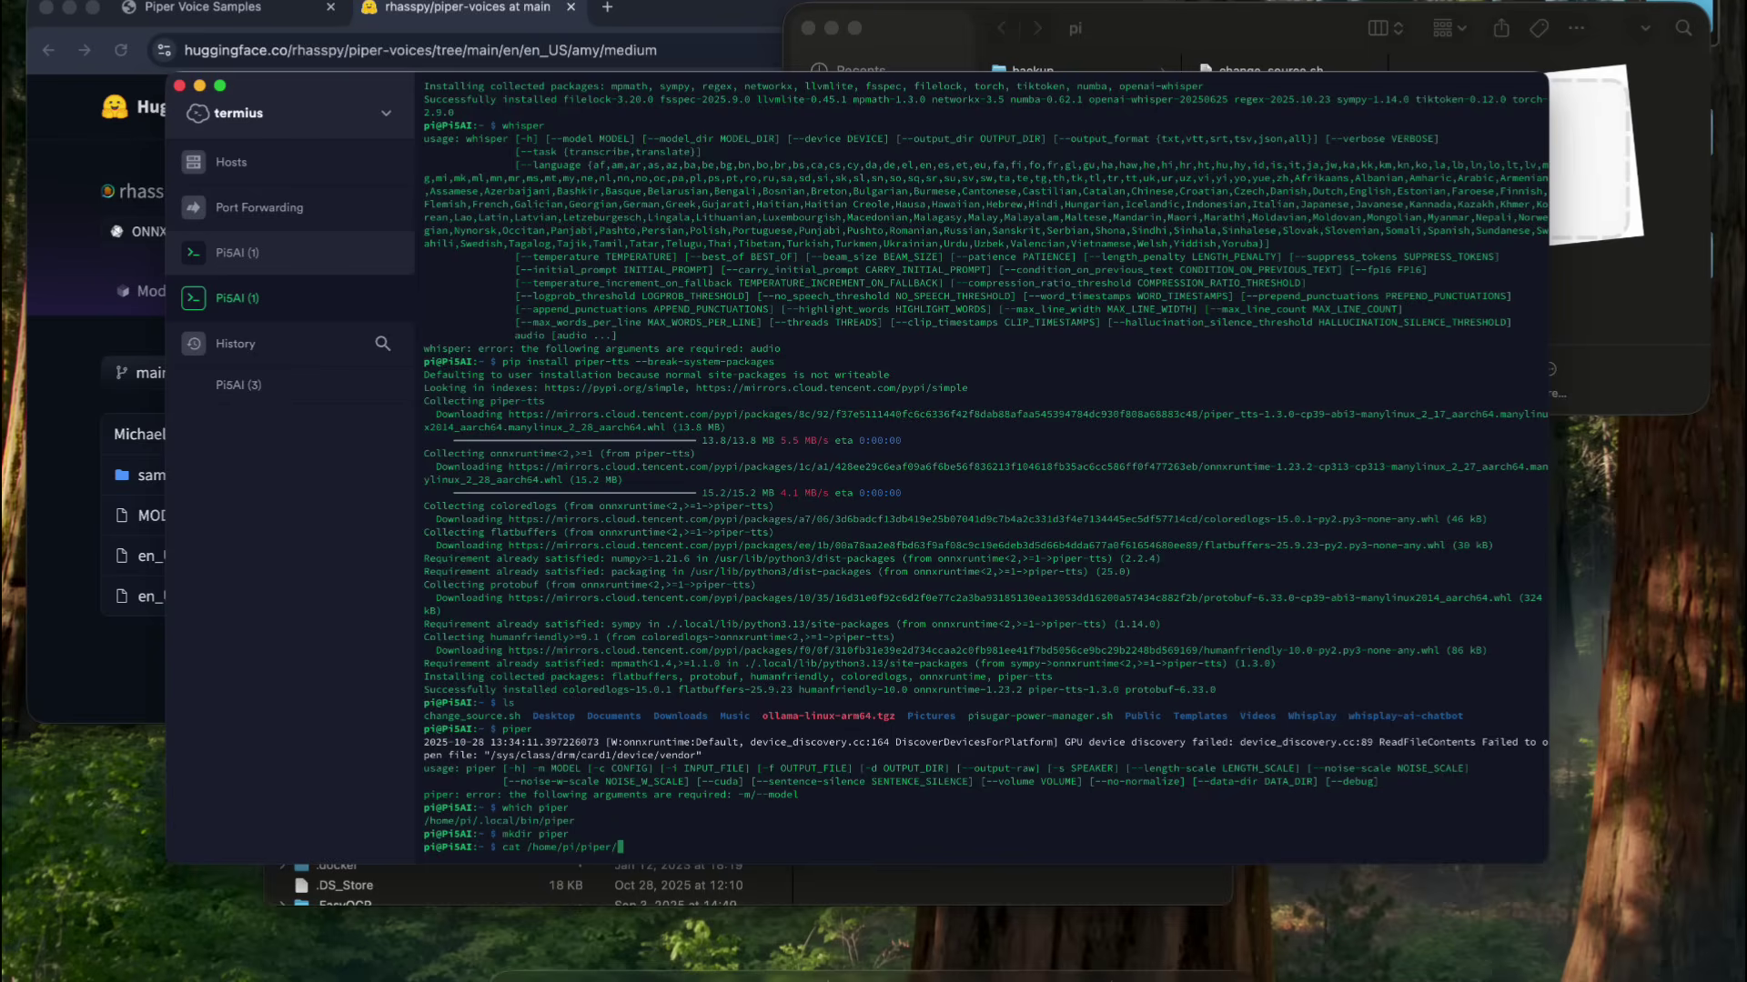
# - Copy the voice model path, then open whisplay-ai-chatbot's .env in nano
pyautogui.press('Tab')
pyautogui.moveTo(525, 848); pyautogui.dragTo(712, 848)
pyautogui.press('BackSpace')
pyautogui.press('BackSpace')
pyautogui.press('BackSpace')
pyautogui.press('BackSpace')
pyautogui.press('BackSpace')
pyautogui.press('BackSpace')
pyautogui.press('BackSpace')
pyautogui.press('BackSpace')
pyautogui.press('BackSpace')
pyautogui.press('BackSpace')
pyautogui.press('BackSpace')
pyautogui.press('BackSpace')
pyautogui.press('BackSpace')
pyautogui.press('BackSpace')
pyautogui.press('BackSpace')
pyautogui.press('BackSpace')
pyautogui.press('BackSpace')
pyautogui.press('BackSpace')
pyautogui.press('BackSpace')
pyautogui.press('BackSpace')
pyautogui.press('BackSpace')
pyautogui.press('BackSpace')
pyautogui.press('BackSpace')
pyautogui.press('BackSpace')
pyautogui.press('BackSpace')
pyautogui.press('BackSpace')
pyautogui.press('BackSpace')
pyautogui.press('BackSpace')
pyautogui.press('BackSpace')
pyautogui.press('BackSpace')
pyautogui.press('BackSpace')
pyautogui.press('BackSpace')
pyautogui.press('BackSpace')
pyautogui.press('BackSpace')
pyautogui.press('BackSpace')
pyautogui.press('BackSpace')
pyautogui.write('d whi')
pyautogui.press('Tab')
pyautogui.press('Return')
pyautogui.write('nano .env')
pyautogui.press('Return')
# - Set PIPER_MODEL_PATH to the amy model and PIPER_BINARY_PATH to /home/pi/.local/bin/piper, then save
pyautogui.press('Down')
pyautogui.press('Down')
pyautogui.press('Down')
pyautogui.press('Down')
pyautogui.press('Down')
pyautogui.press('Down')
pyautogui.press('Down')
pyautogui.press('Down')
pyautogui.press('Down')
pyautogui.press('Down')
pyautogui.press('Down')
pyautogui.press('Down')
pyautogui.press('Down')
pyautogui.press('Down')
pyautogui.press('Down')
pyautogui.press('Down')
pyautogui.press('Down')
pyautogui.press('Down')
pyautogui.press('Down')
pyautogui.press('Down')
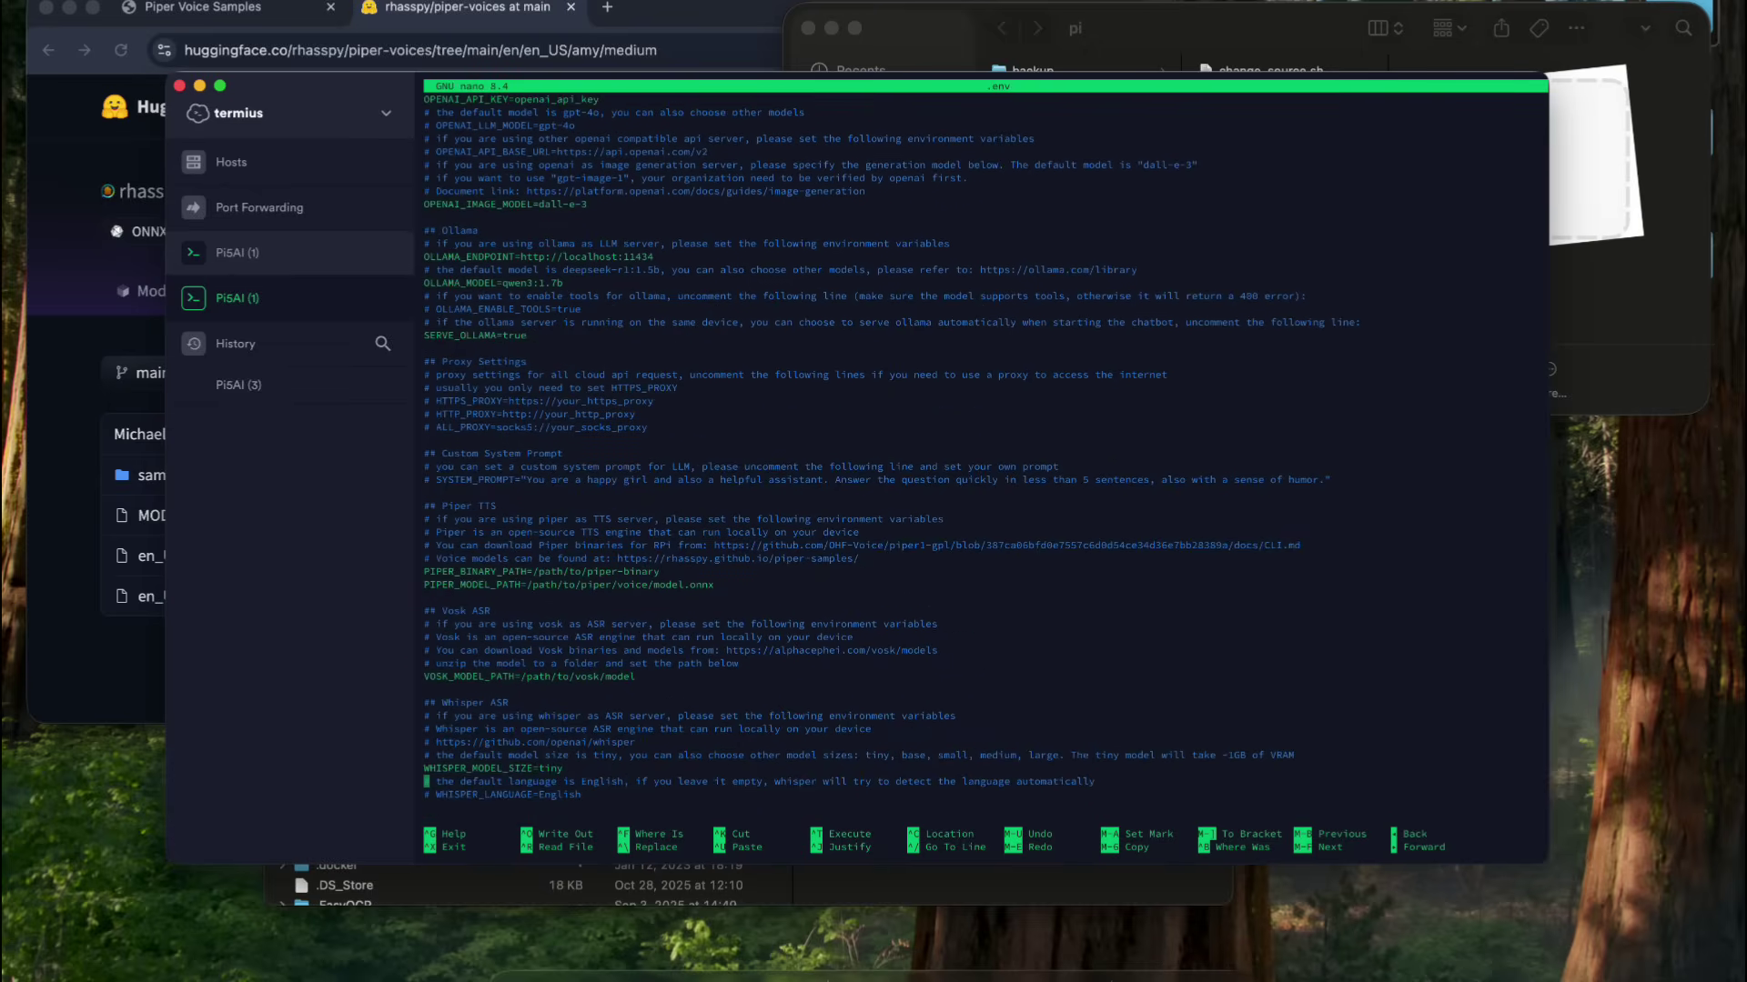
pyautogui.press('Up')
pyautogui.press('Up')
pyautogui.press('Up')
pyautogui.press('Up')
pyautogui.press('Up')
pyautogui.press('Up')
pyautogui.press('Up')
pyautogui.press('Up')
pyautogui.press('Up')
pyautogui.press('Up')
pyautogui.press('Up')
pyautogui.press('Up')
pyautogui.press('Up')
pyautogui.press('Up')
pyautogui.press('Up')
pyautogui.press('Right')
pyautogui.press('Right')
pyautogui.press('Right')
pyautogui.press('Right')
pyautogui.press('Down')
pyautogui.press('Right')
pyautogui.press('Right')
pyautogui.press('Right')
pyautogui.press('Right')
pyautogui.press('Right')
pyautogui.press('Right')
pyautogui.press('Right')
pyautogui.press('Right')
pyautogui.press('Right')
pyautogui.press('Right')
pyautogui.press('BackSpace')
pyautogui.press('BackSpace')
pyautogui.press('BackSpace')
pyautogui.press('BackSpace')
pyautogui.press('BackSpace')
pyautogui.press('BackSpace')
pyautogui.press('BackSpace')
pyautogui.press('BackSpace')
pyautogui.press('BackSpace')
pyautogui.press('BackSpace')
pyautogui.press('BackSpace')
pyautogui.press('BackSpace')
pyautogui.press('BackSpace')
pyautogui.press('BackSpace')
pyautogui.press('BackSpace')
pyautogui.press('BackSpace')
pyautogui.press('BackSpace')
pyautogui.press('BackSpace')
pyautogui.press('BackSpace')
pyautogui.press('BackSpace')
pyautogui.write('/home/pi/piper/en_US-amy-medium.onnx')
pyautogui.press('Up')
pyautogui.press('BackSpace')
pyautogui.press('BackSpace')
pyautogui.press('BackSpace')
pyautogui.press('BackSpace')
pyautogui.press('BackSpace')
pyautogui.press('BackSpace')
pyautogui.press('BackSpace')
pyautogui.press('BackSpace')
pyautogui.press('BackSpace')
pyautogui.press('BackSpace')
pyautogui.press('BackSpace')
pyautogui.press('BackSpace')
pyautogui.press('BackSpace')
pyautogui.press('BackSpace')
pyautogui.press('BackSpace')
pyautogui.press('BackSpace')
pyautogui.press('BackSpace')
pyautogui.press('BackSpace')
pyautogui.press('BackSpace')
pyautogui.press('BackSpace')
pyautogui.write('/home/pi/.local/bin/piper')
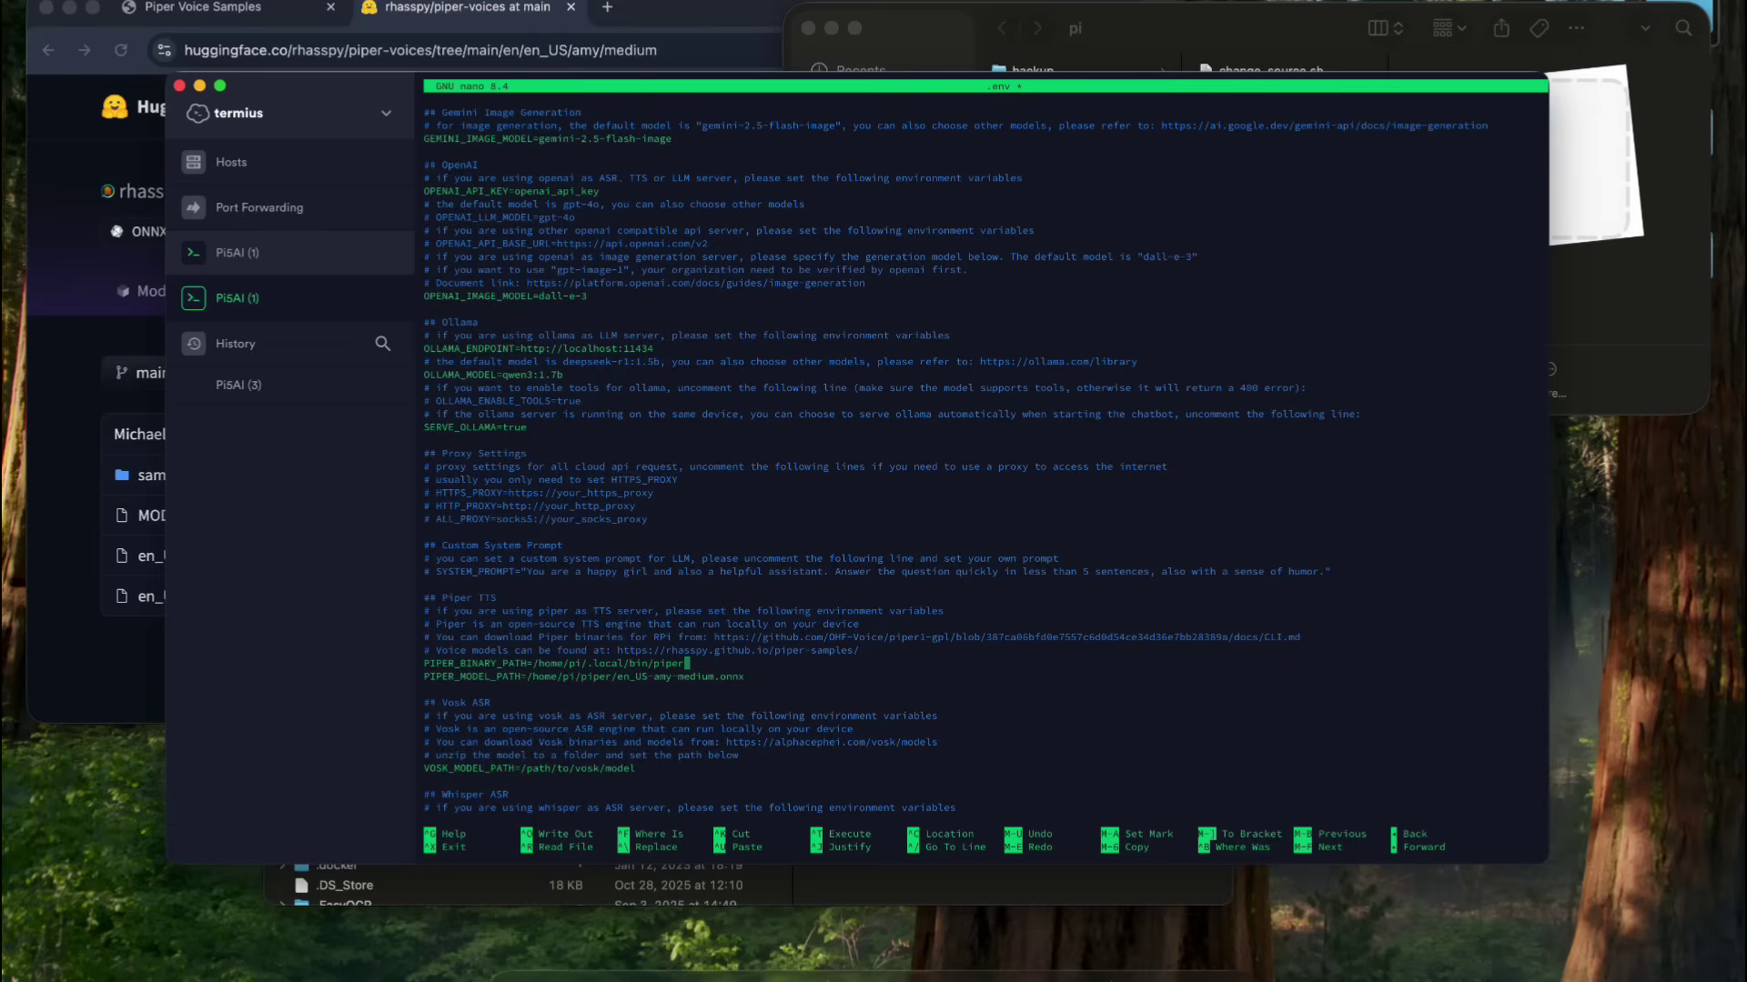
pyautogui.hotkey('ctrl', 'x')
pyautogui.press('y')
pyautogui.press('Return')
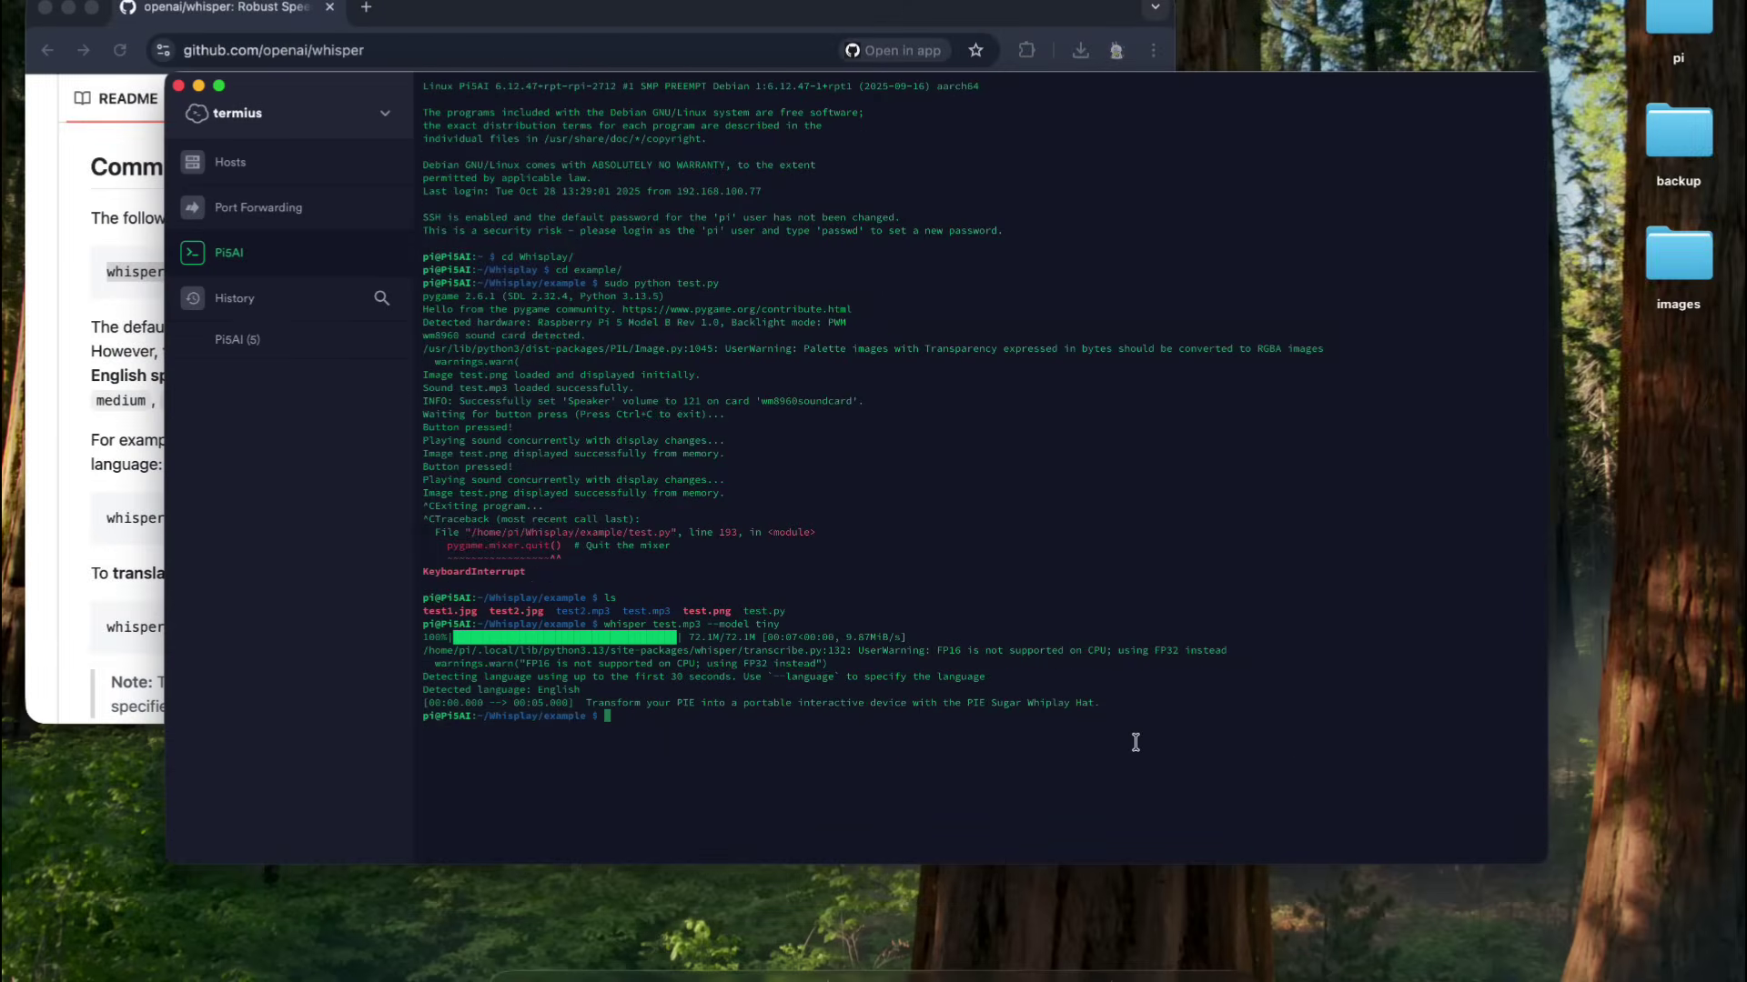
# - Return home, enter whisplay-ai-chatbot/ and start the chatbot with bash run_chatbot.sh
pyautogui.write('d')
pyautogui.press('Return')
pyautogui.write('cd whisplay-ai-chatbot/')
pyautogui.press('Return')
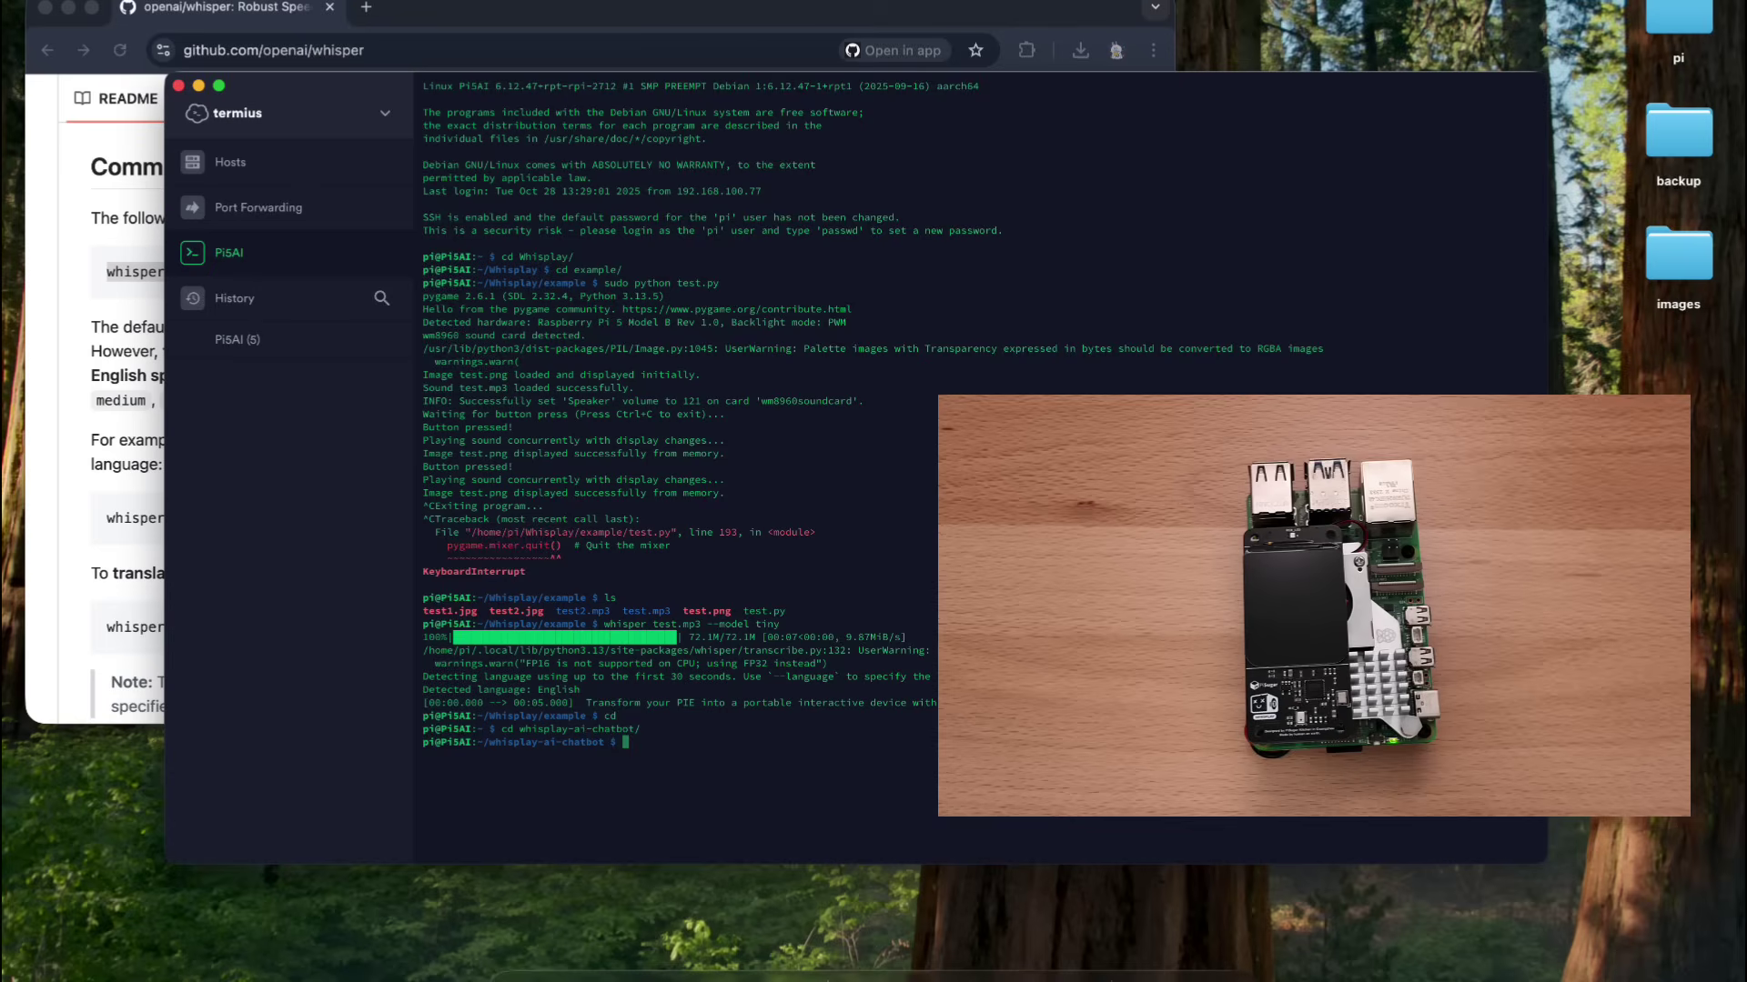
pyautogui.write('bash ru')
pyautogui.press('Tab')
pyautogui.press('Return')
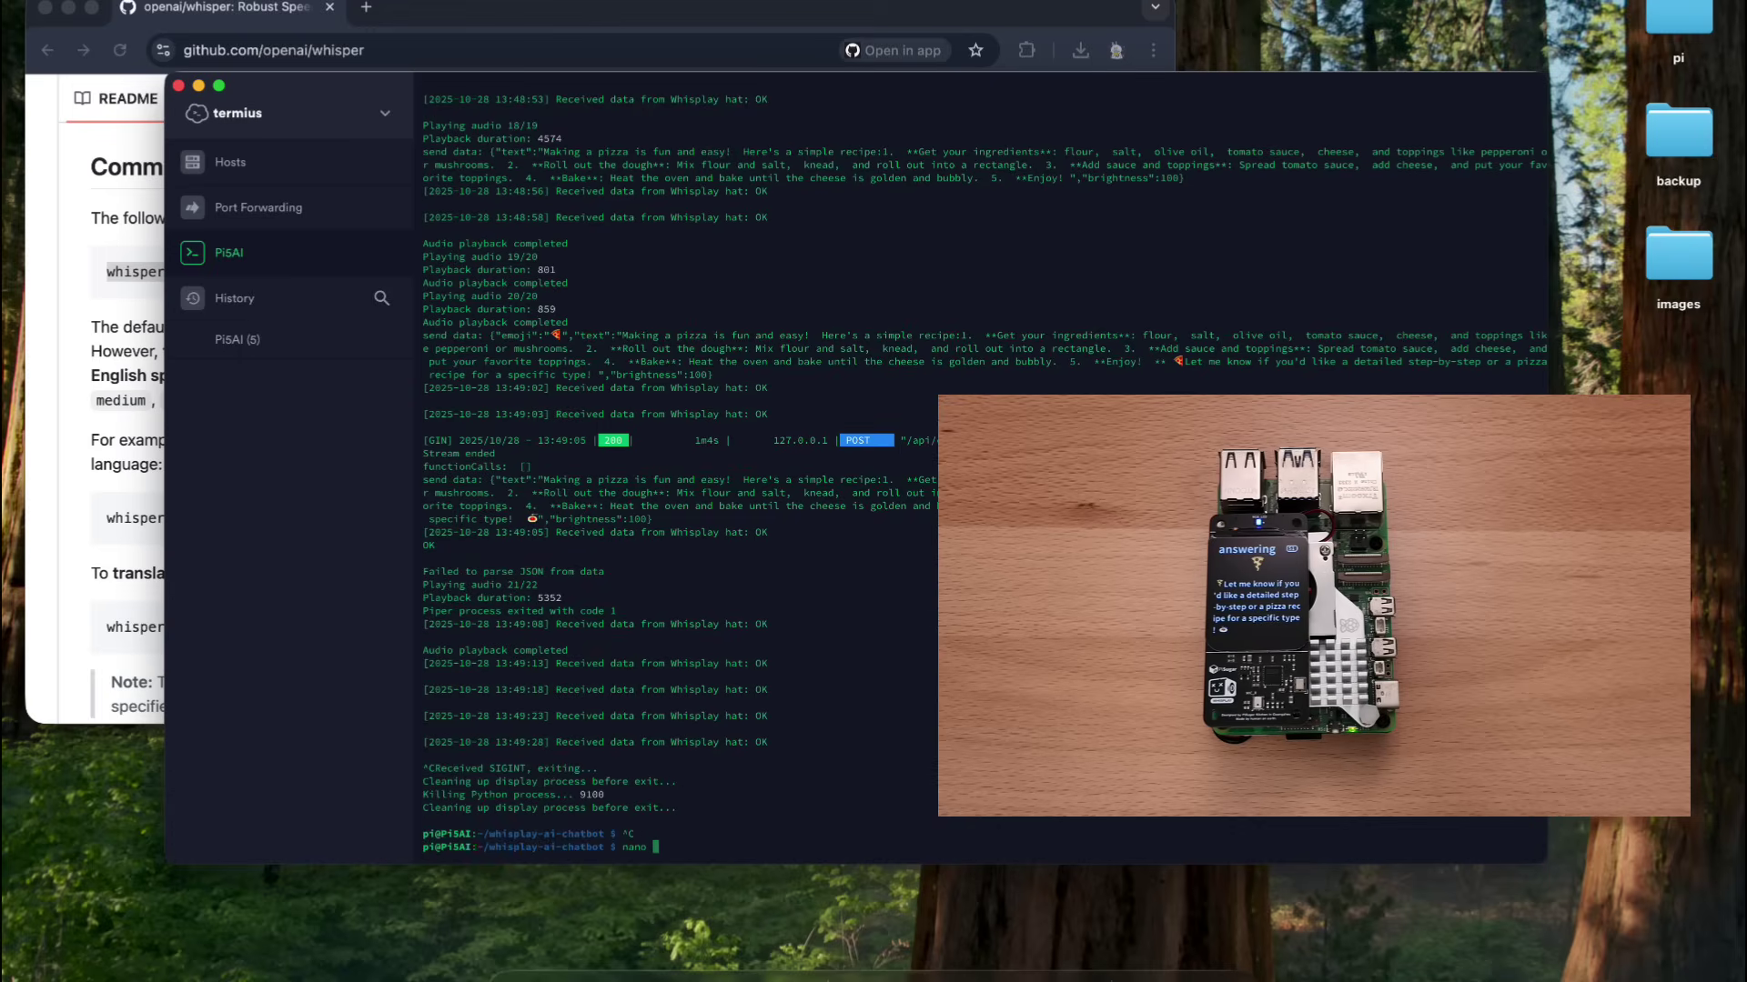
# - Change ENABLE_THINKING from false to true in .env, save, and rerun run_chatbot.sh
pyautogui.write('.env')
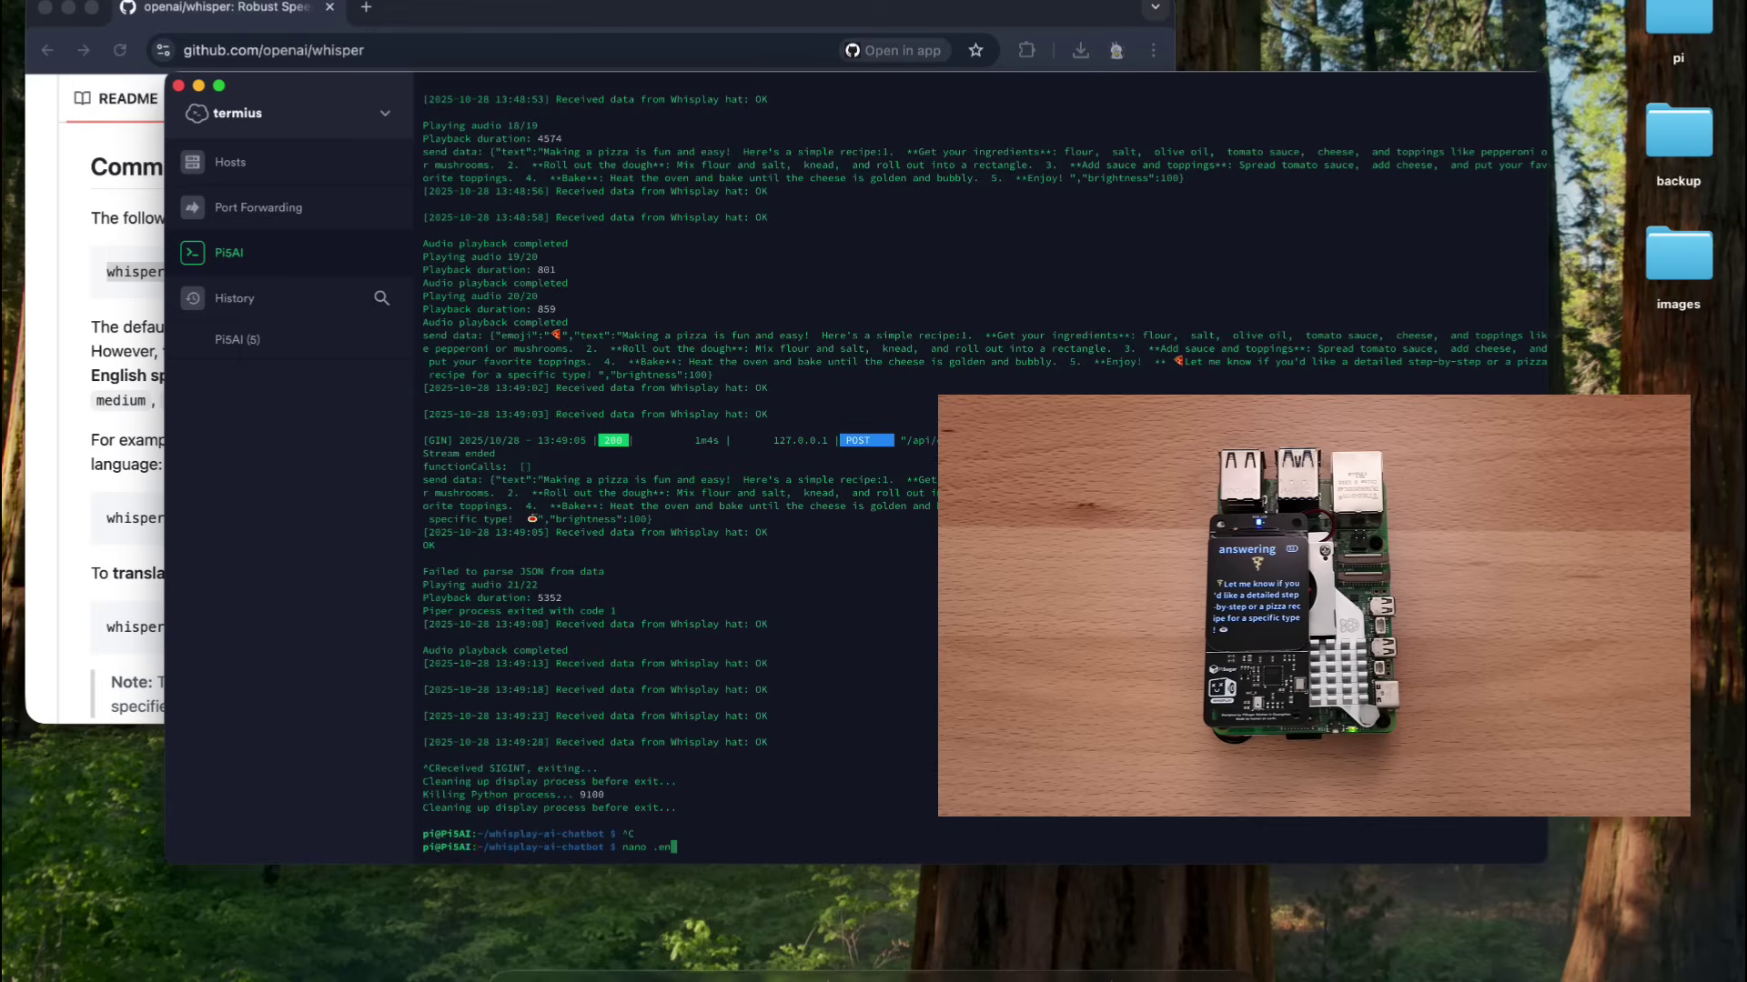
pyautogui.press('Return')
pyautogui.click(424, 400)
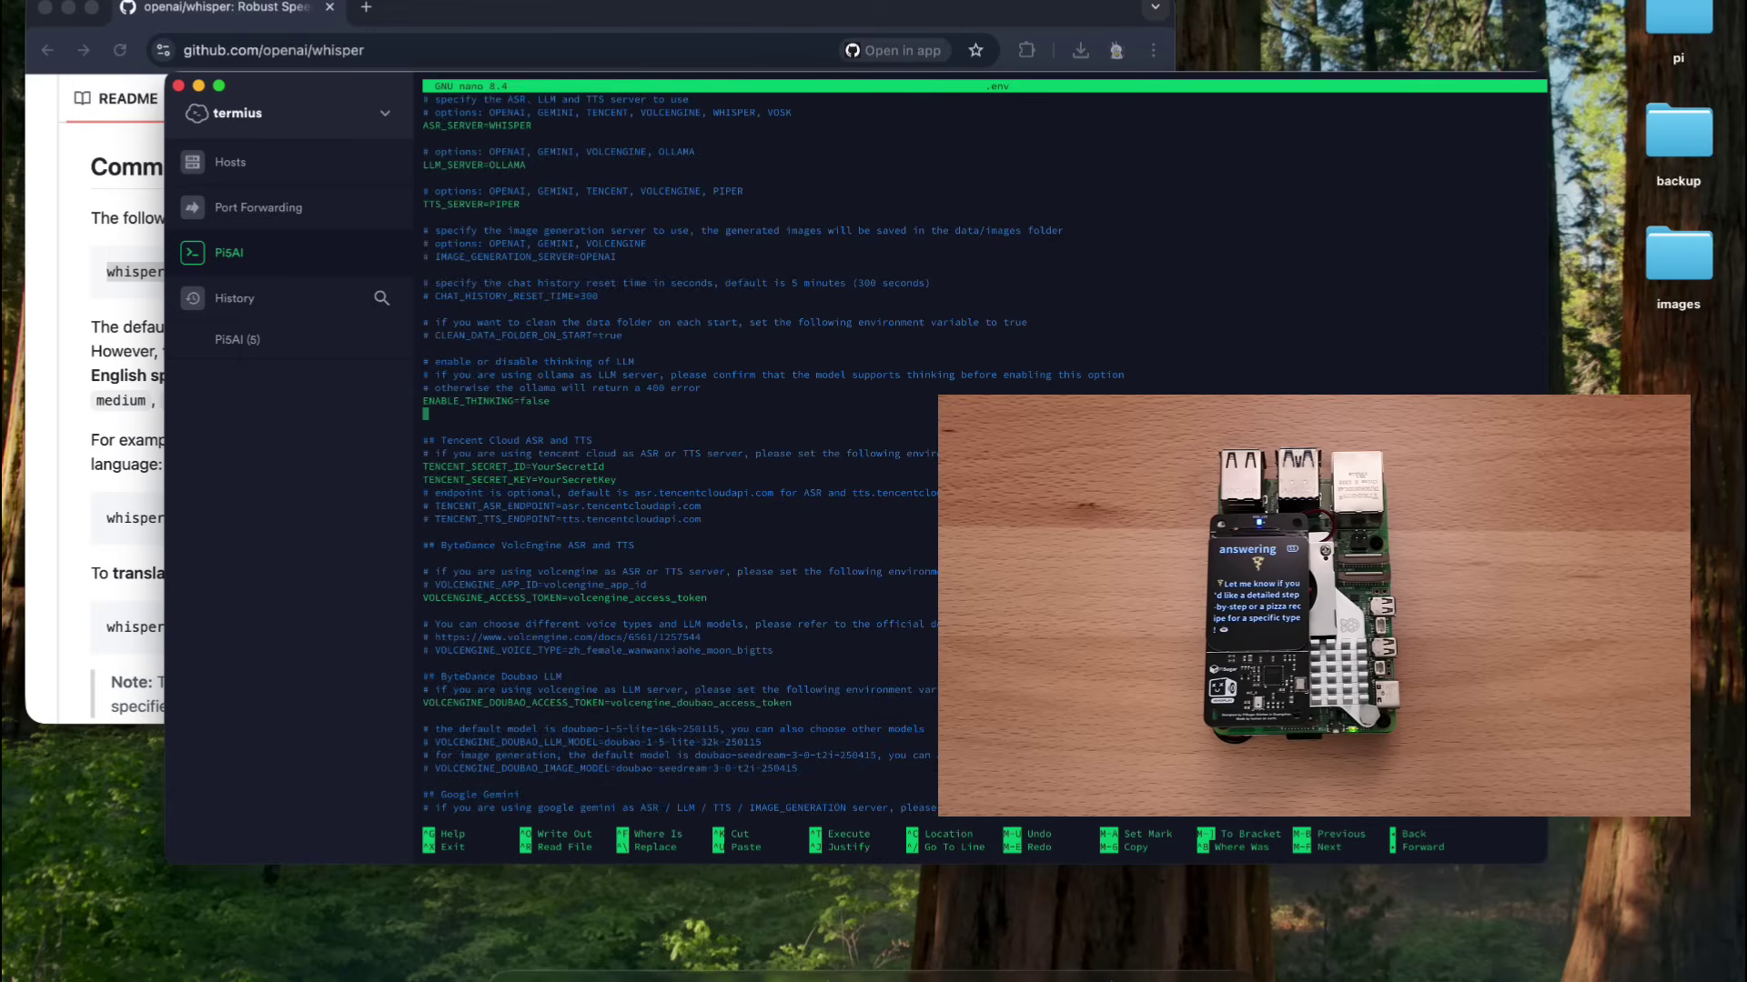
pyautogui.press('End')
pyautogui.press('BackSpace')
pyautogui.press('BackSpace')
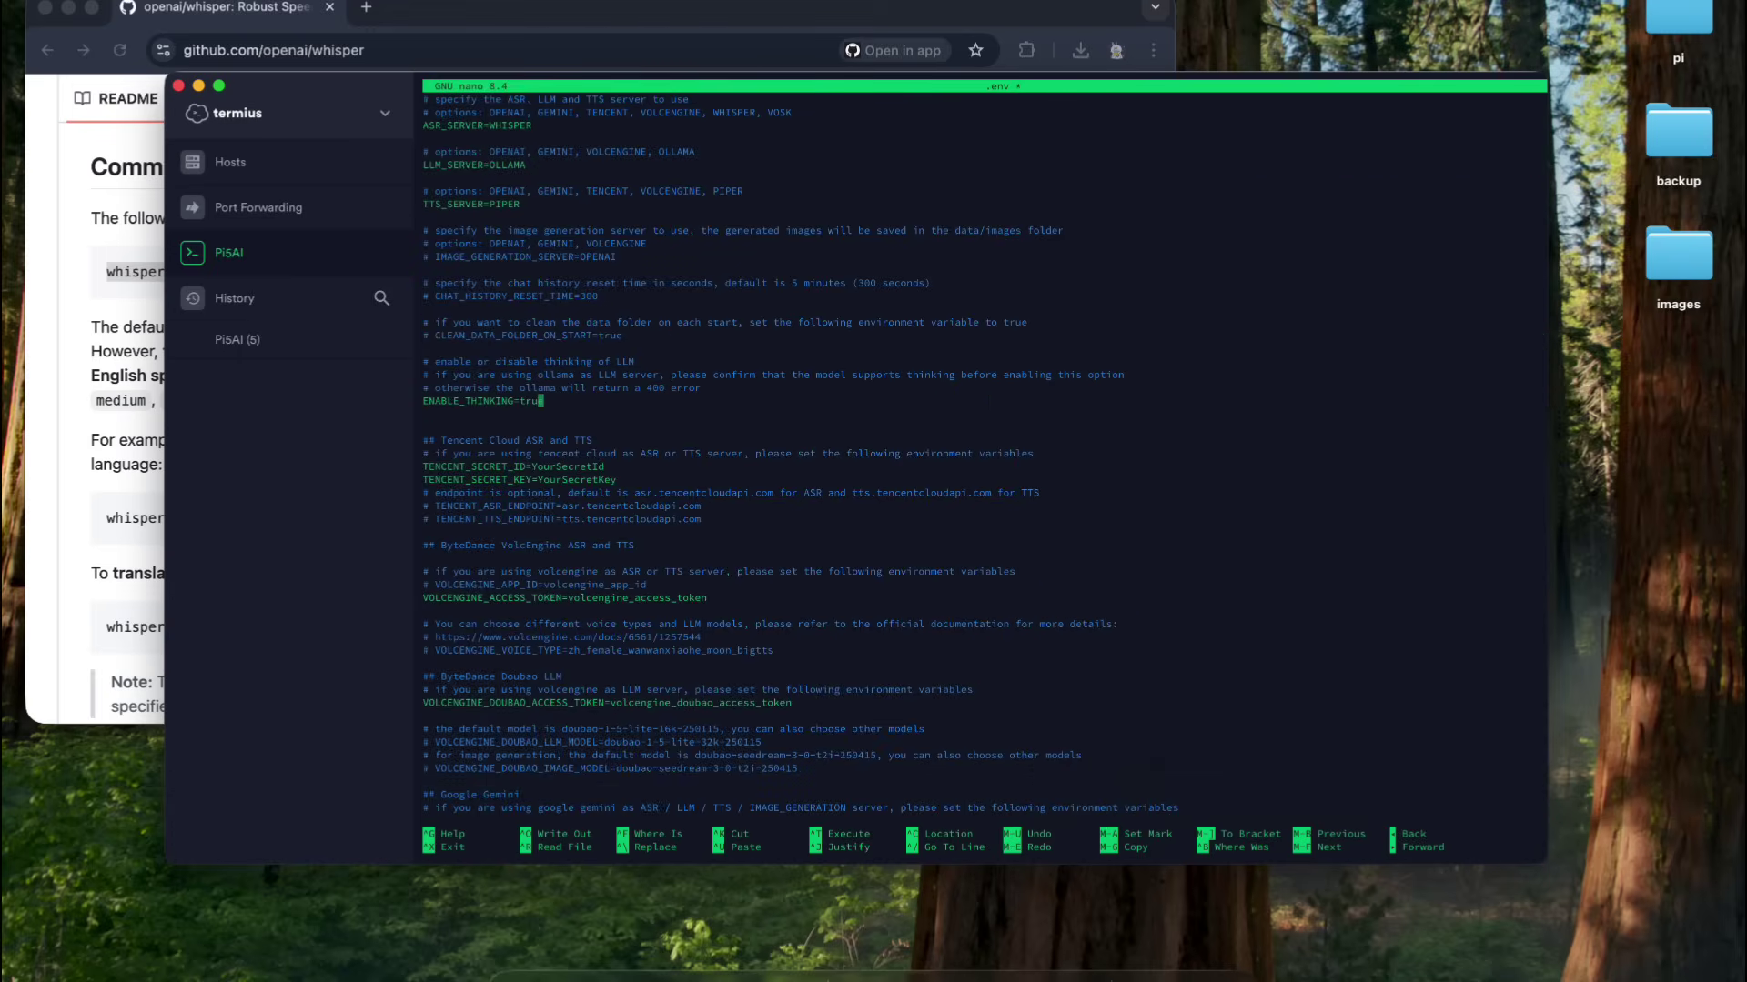
pyautogui.hotkey('ctrl', 'x')
pyautogui.press('y')
pyautogui.press('Return')
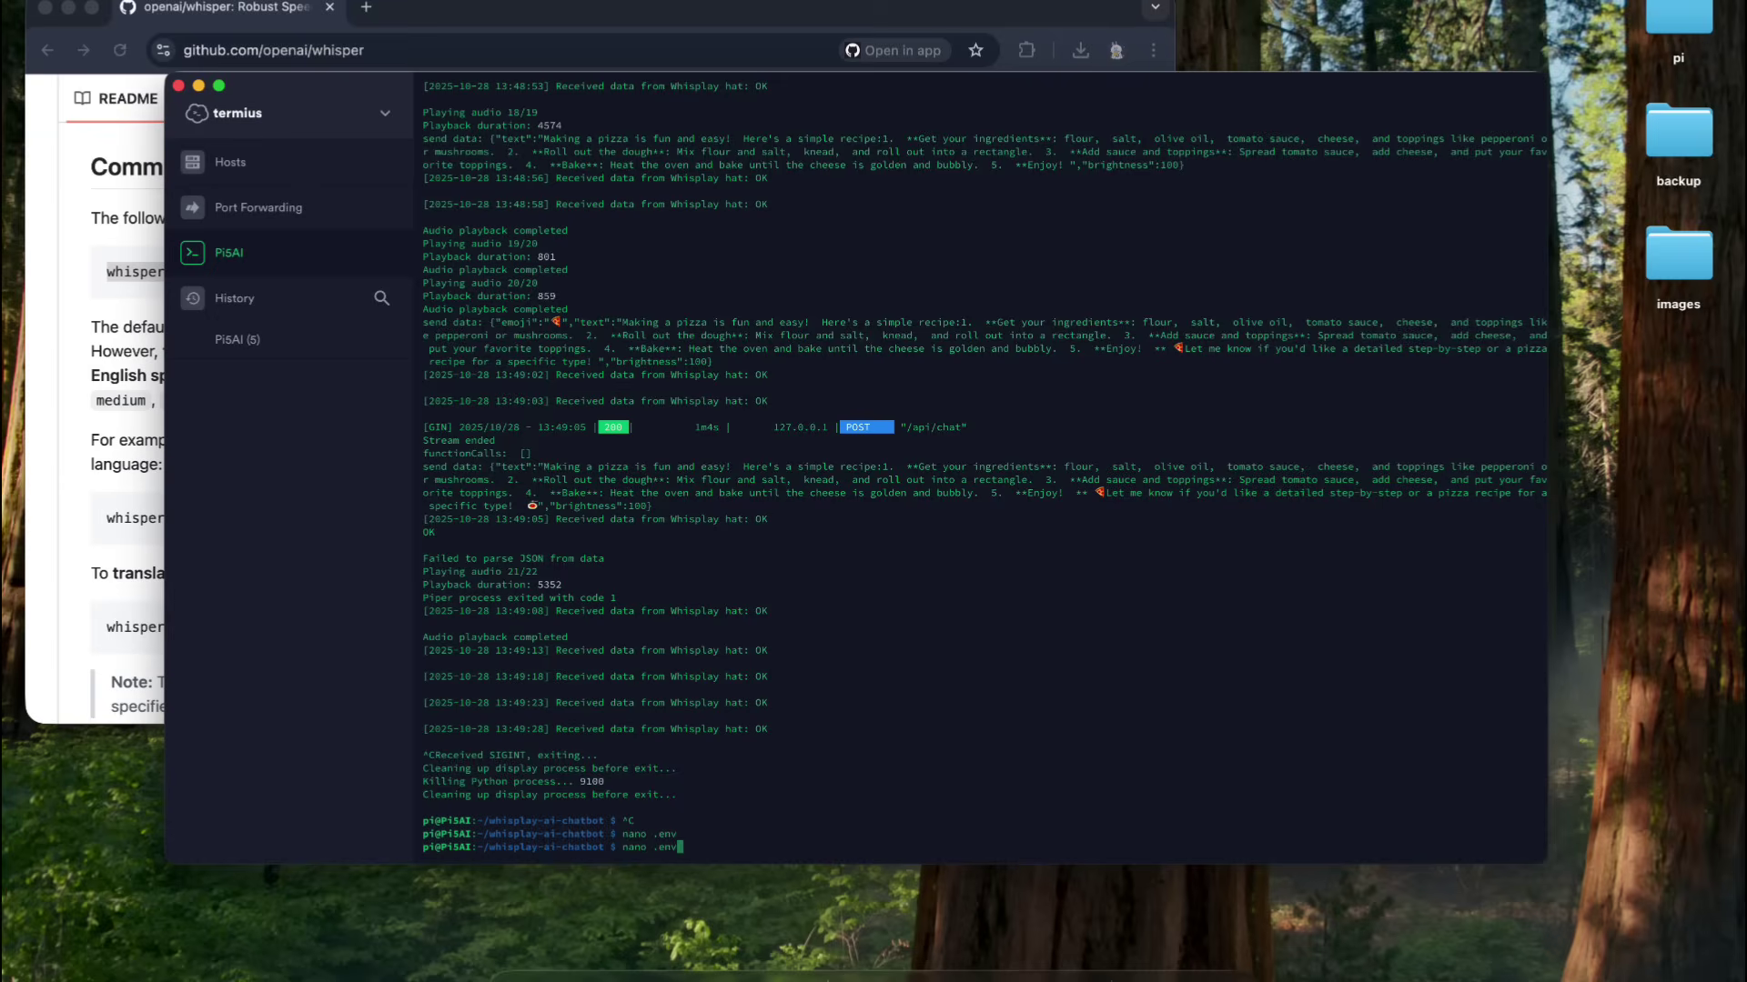
pyautogui.press('Return')
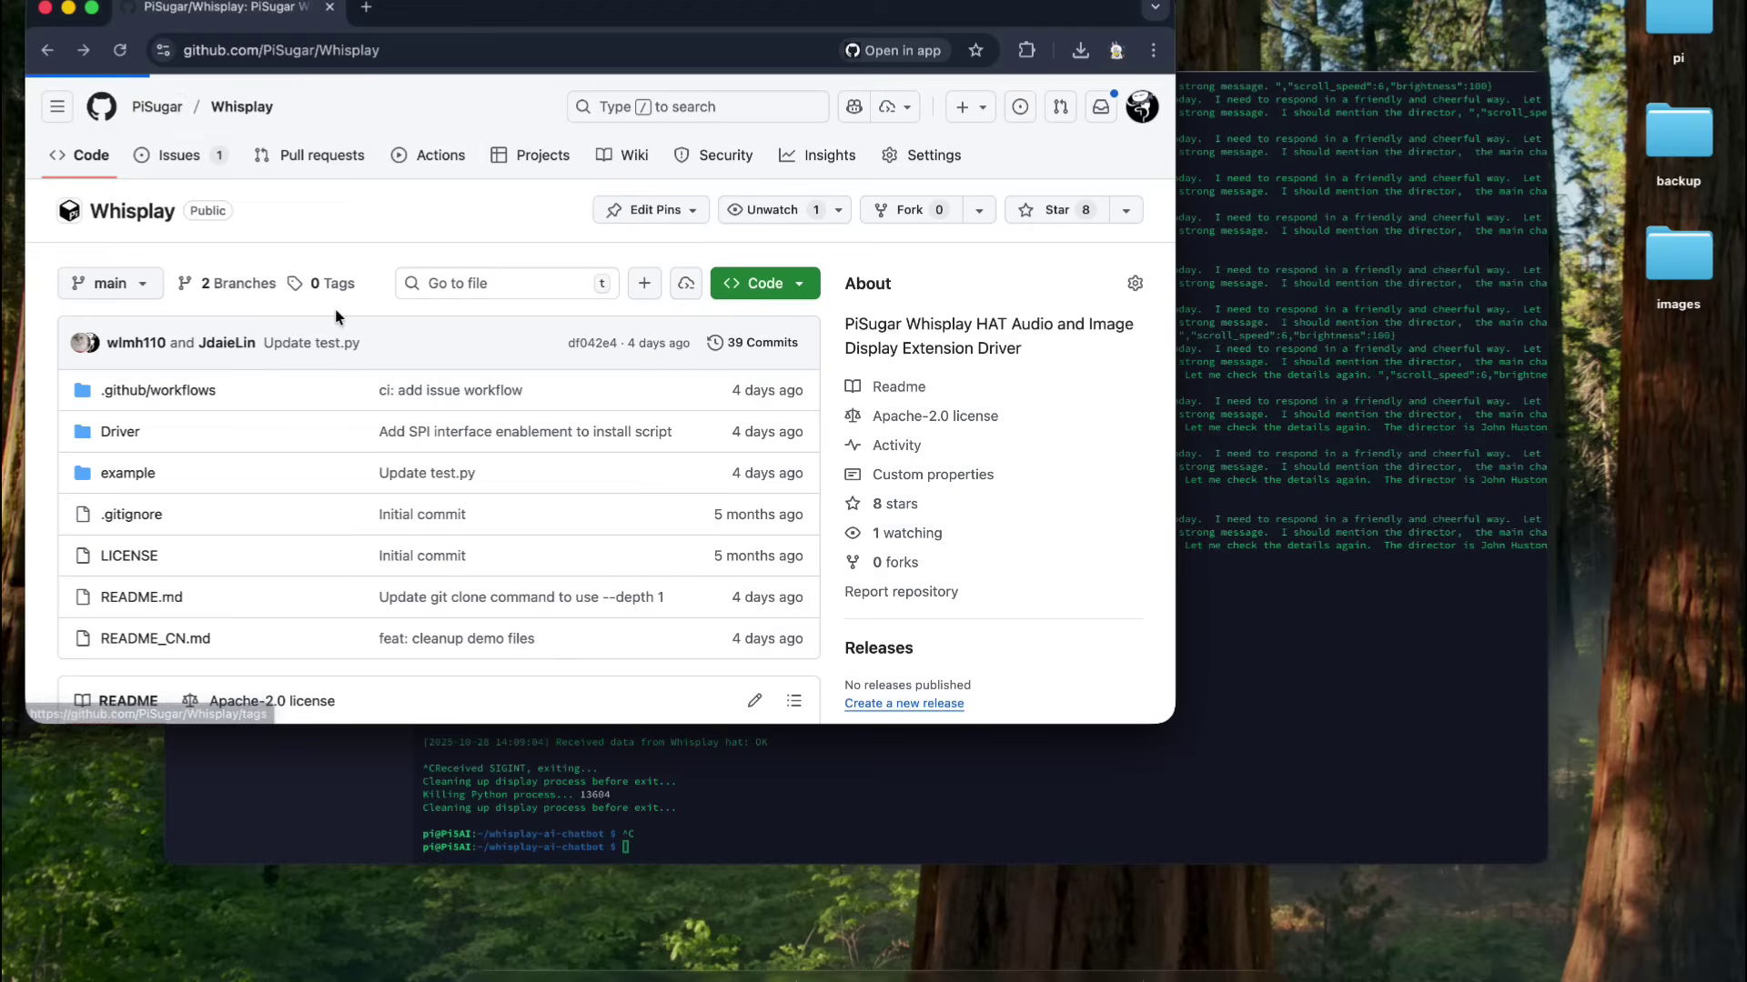
# - Open PiSugar's whisplay-ai-chatbot README and copy the step 6 'sudo bash startup.sh' command
pyautogui.click(227, 105)
pyautogui.scroll(-5, 337, 315)
pyautogui.click(171, 237)
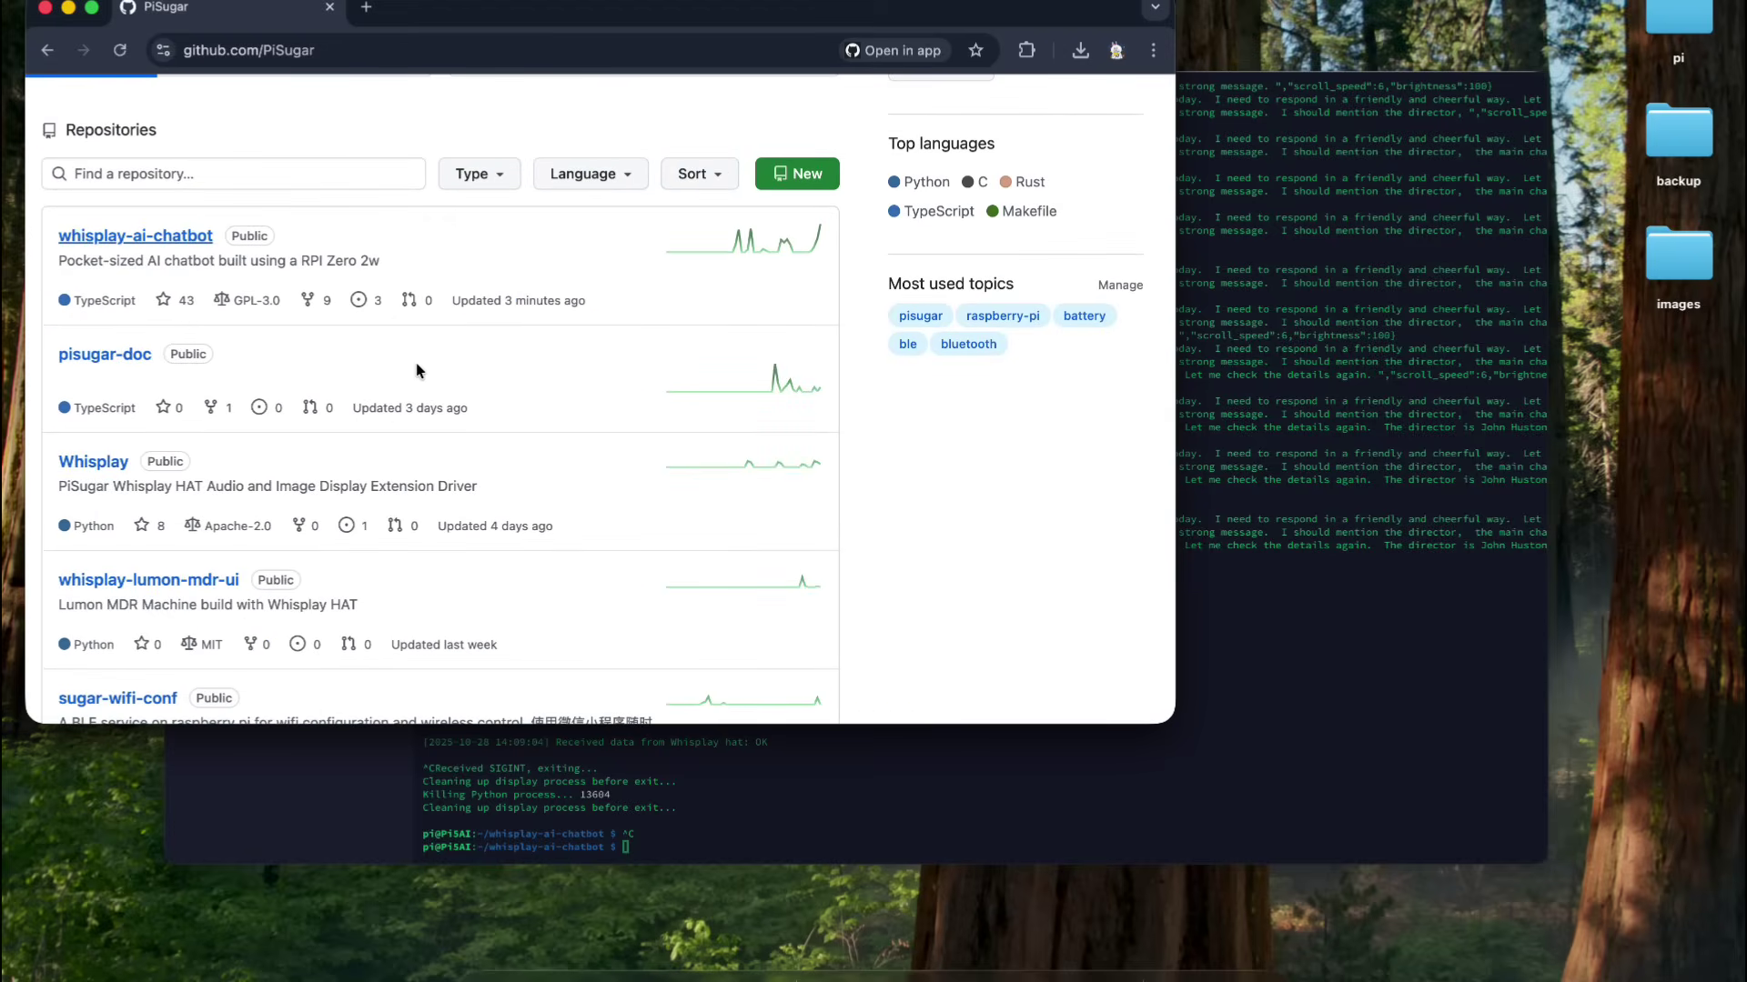
pyautogui.scroll(-15, 429, 378)
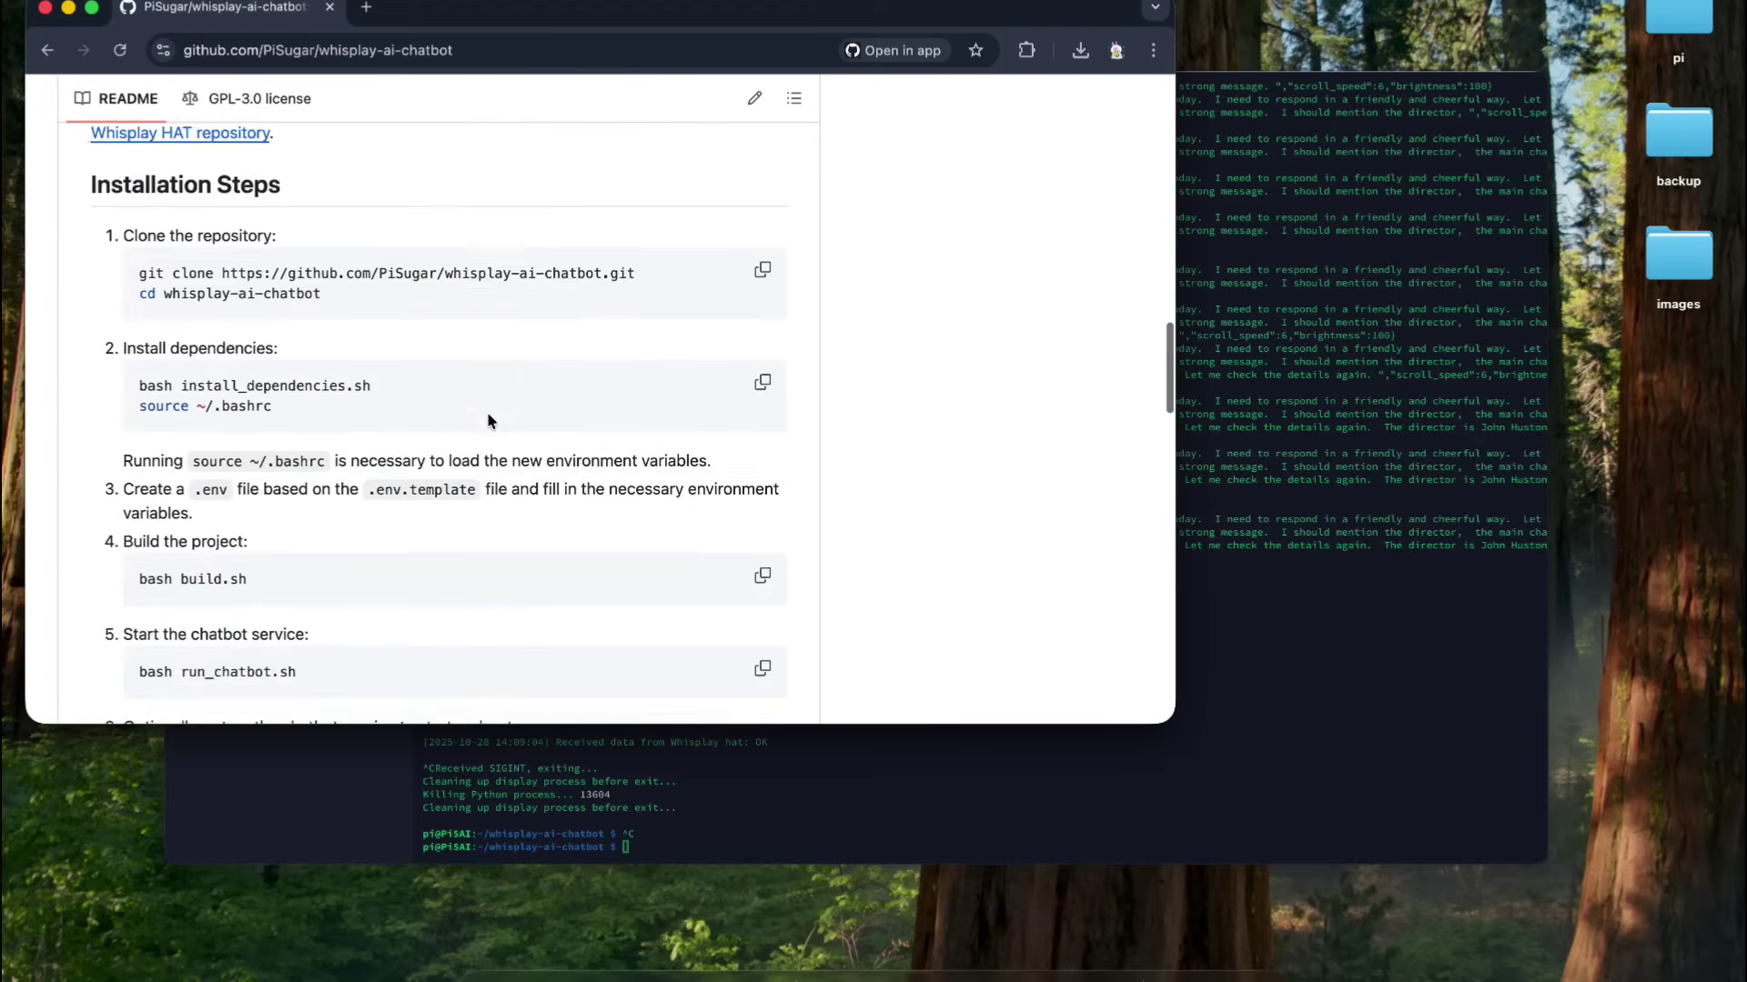
pyautogui.scroll(-10, 488, 421)
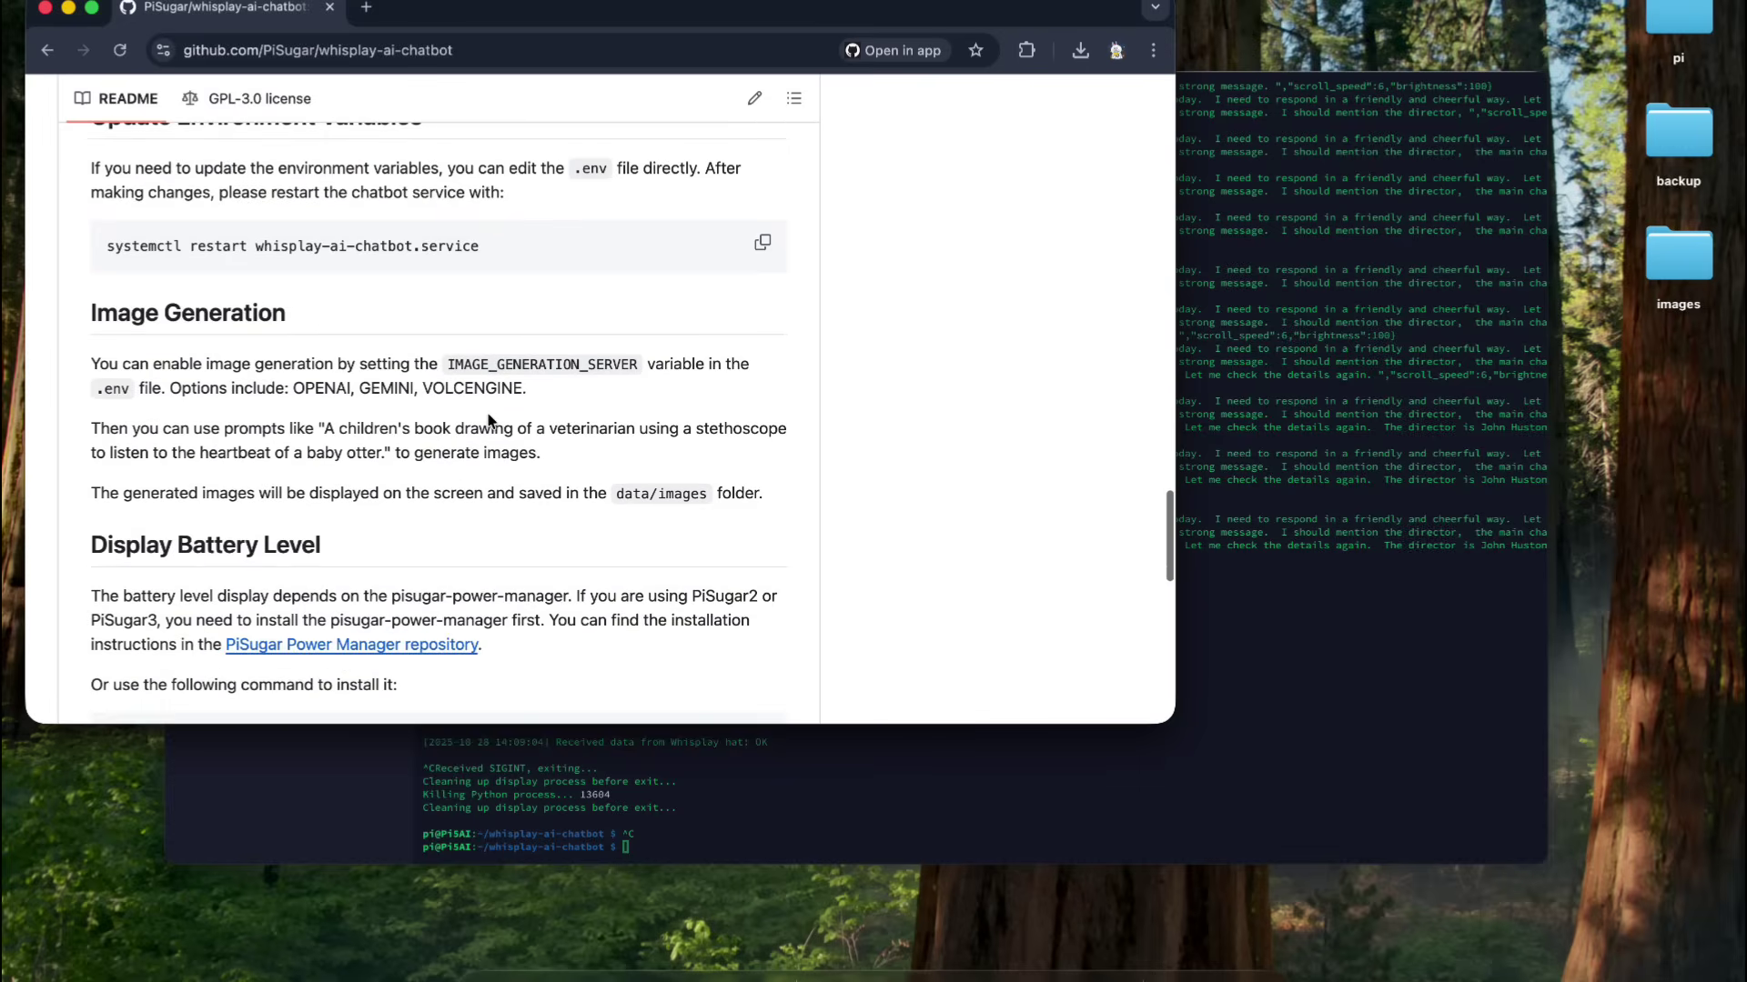
pyautogui.scroll(6, 550, 340)
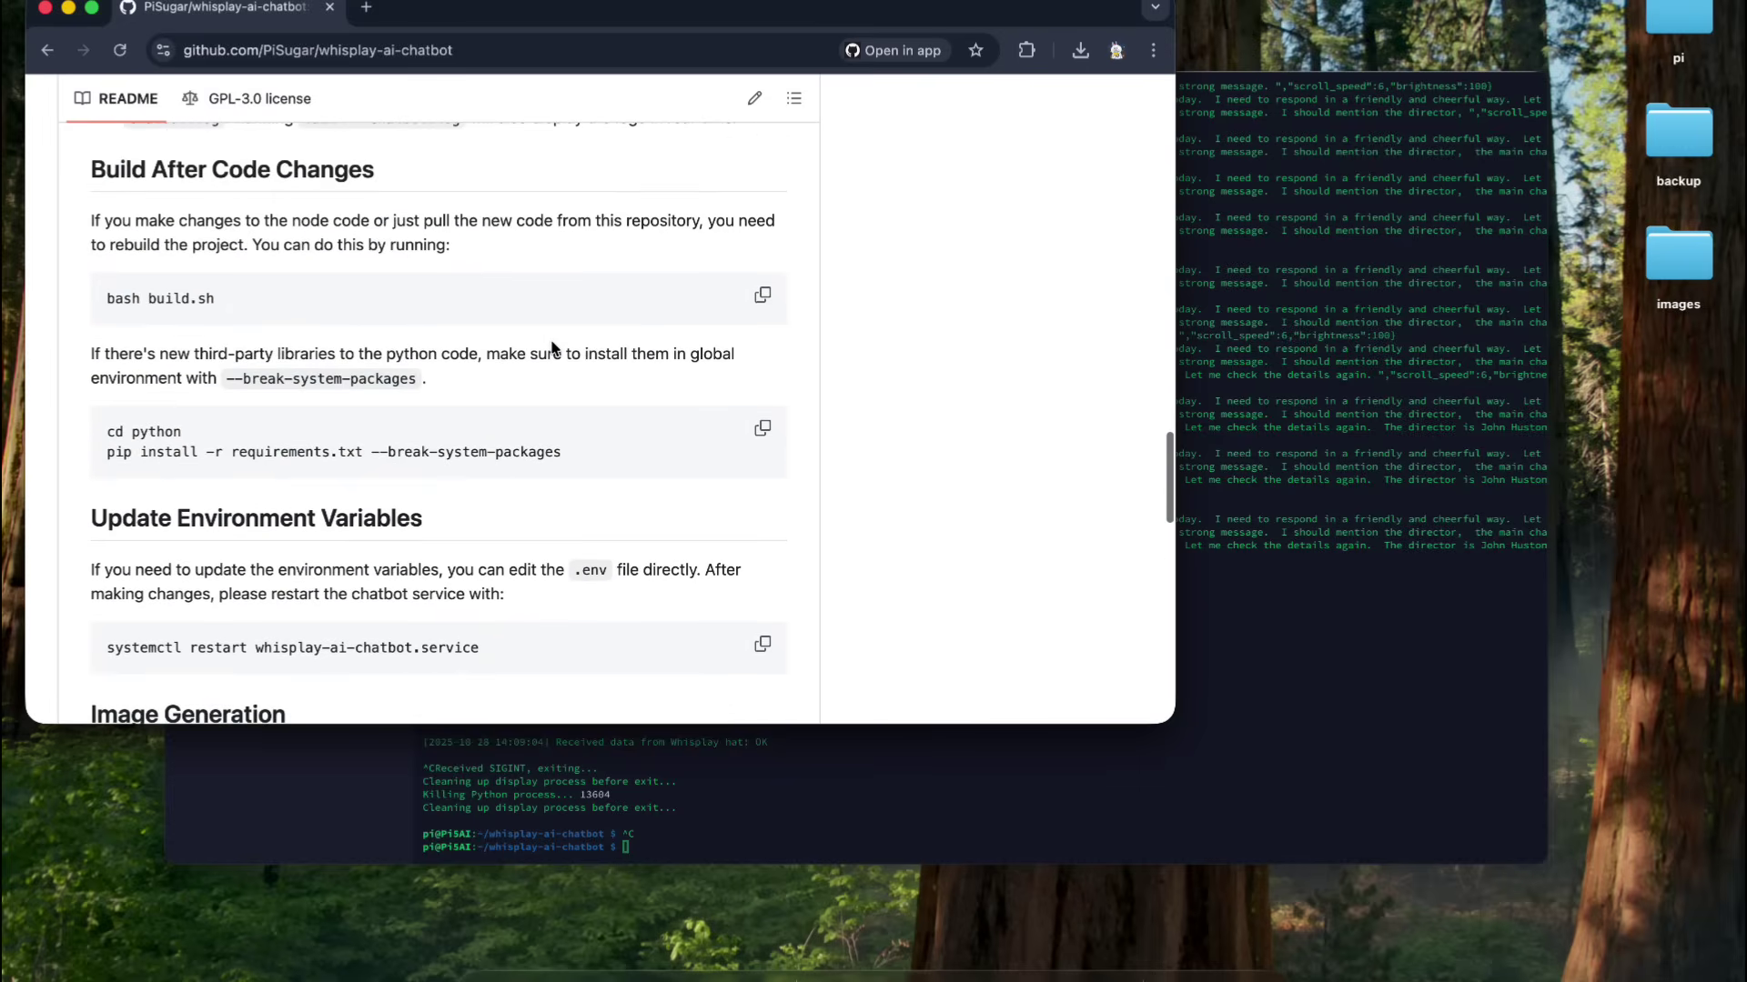
pyautogui.scroll(4, 552, 347)
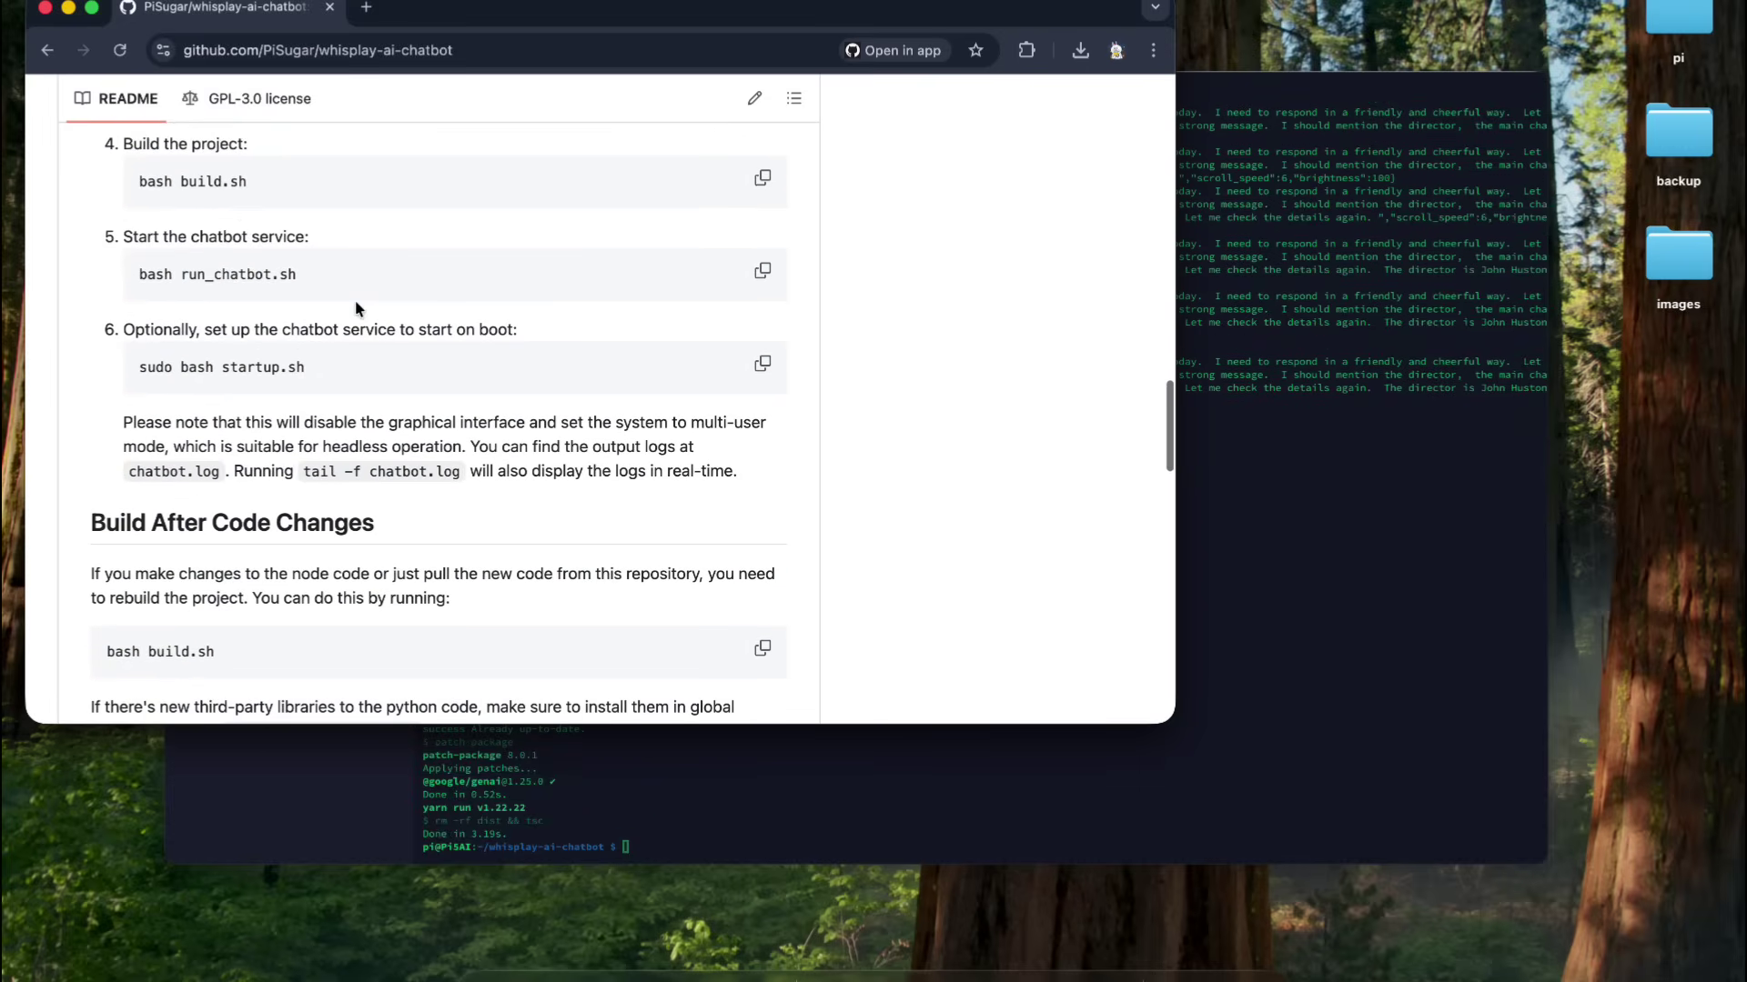
pyautogui.tripleClick(208, 369)
pyautogui.press('super+c')
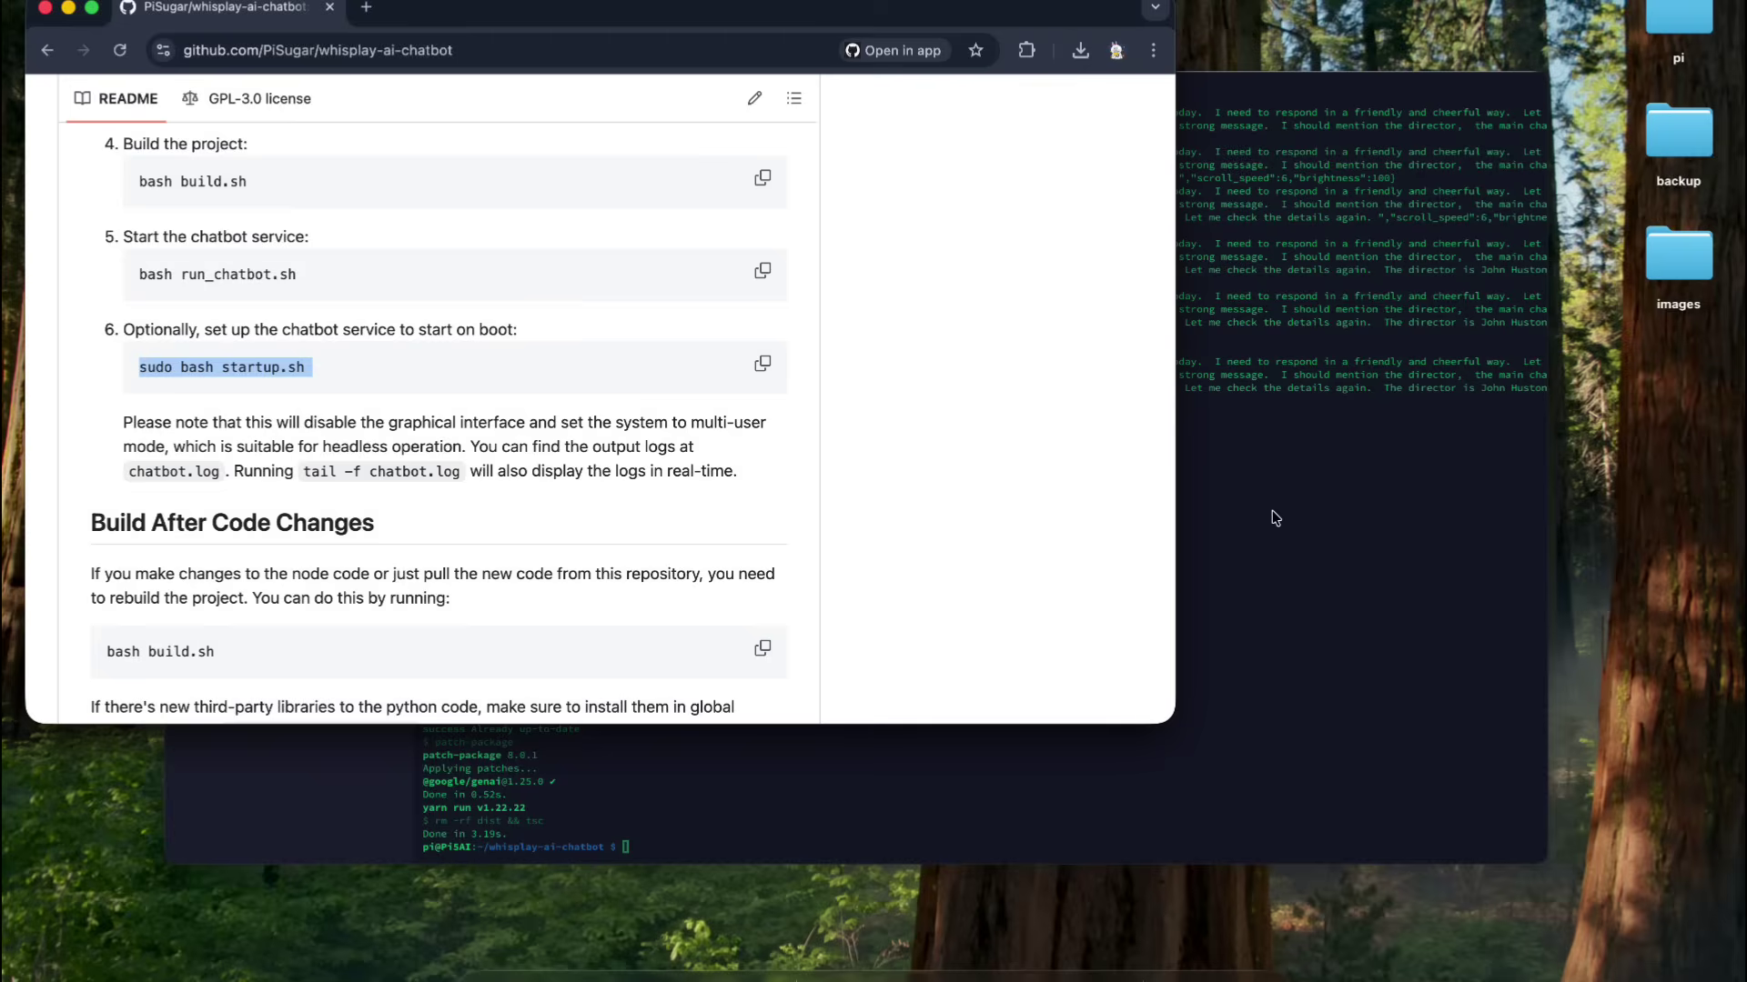
pyautogui.click(1287, 518)
# - Run 'sudo bash startup.sh', verify chatbot.service is enabled and running, and enlarge the terminal font
pyautogui.press('super+v')
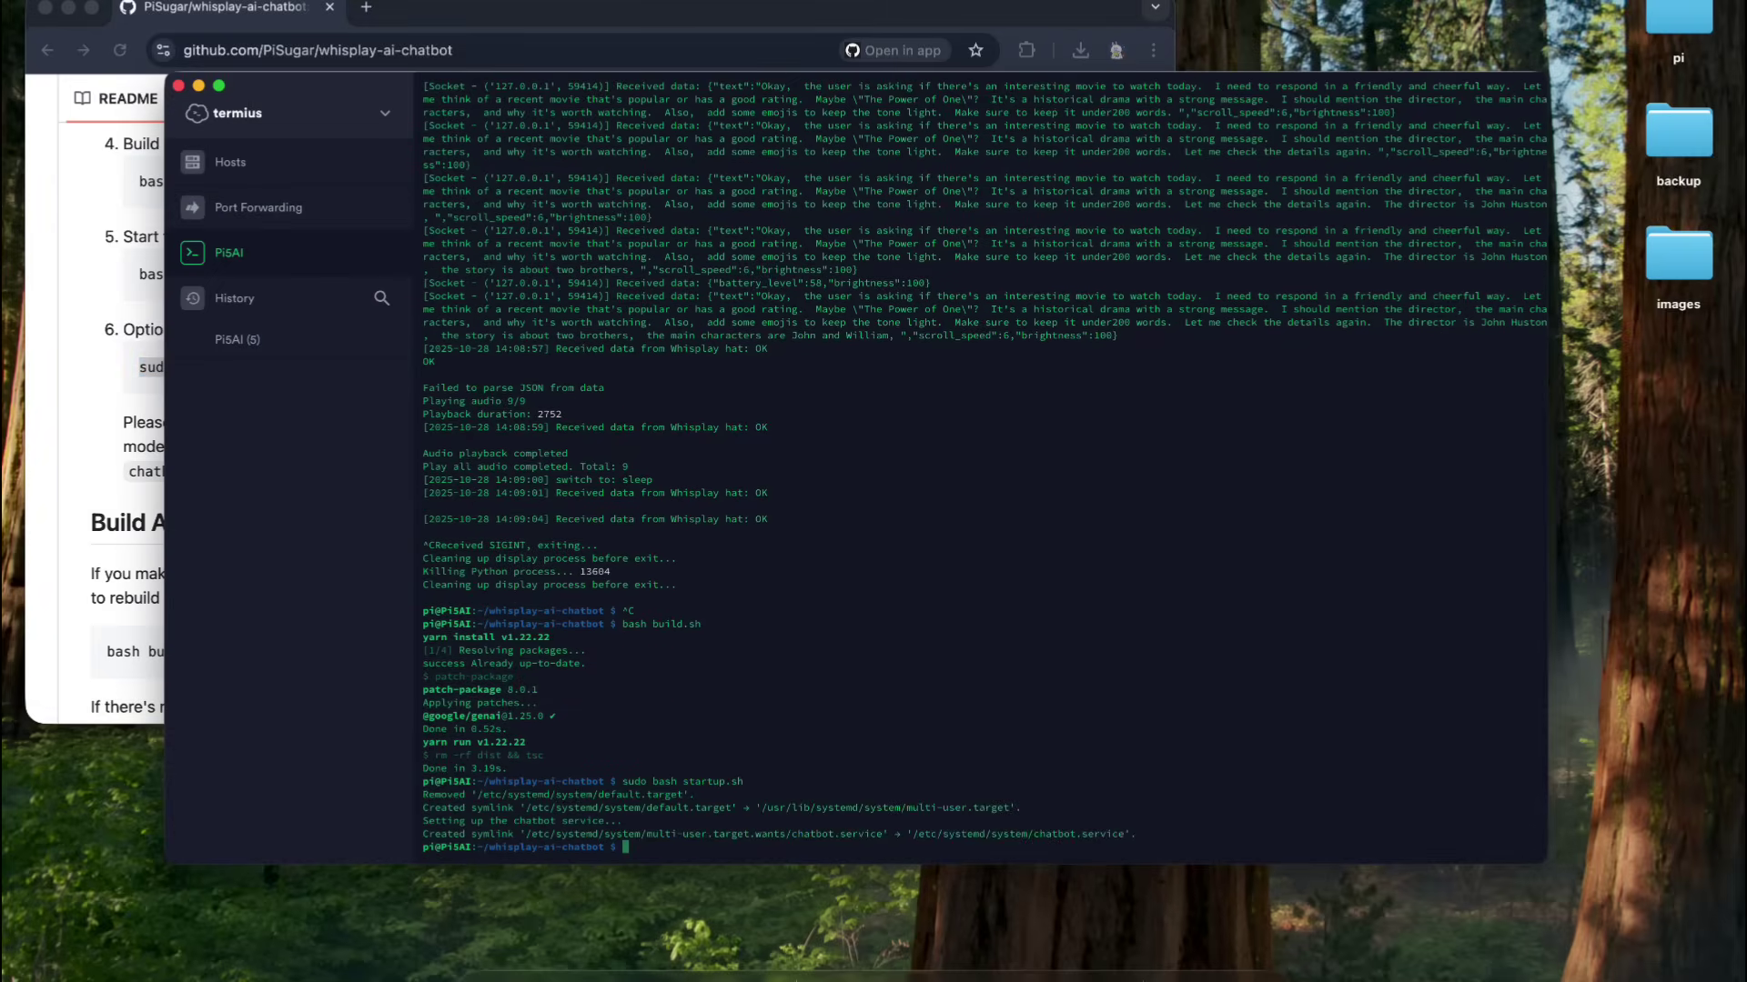
pyautogui.write('sudo systemctl status chatbot.service')
pyautogui.press('Return')
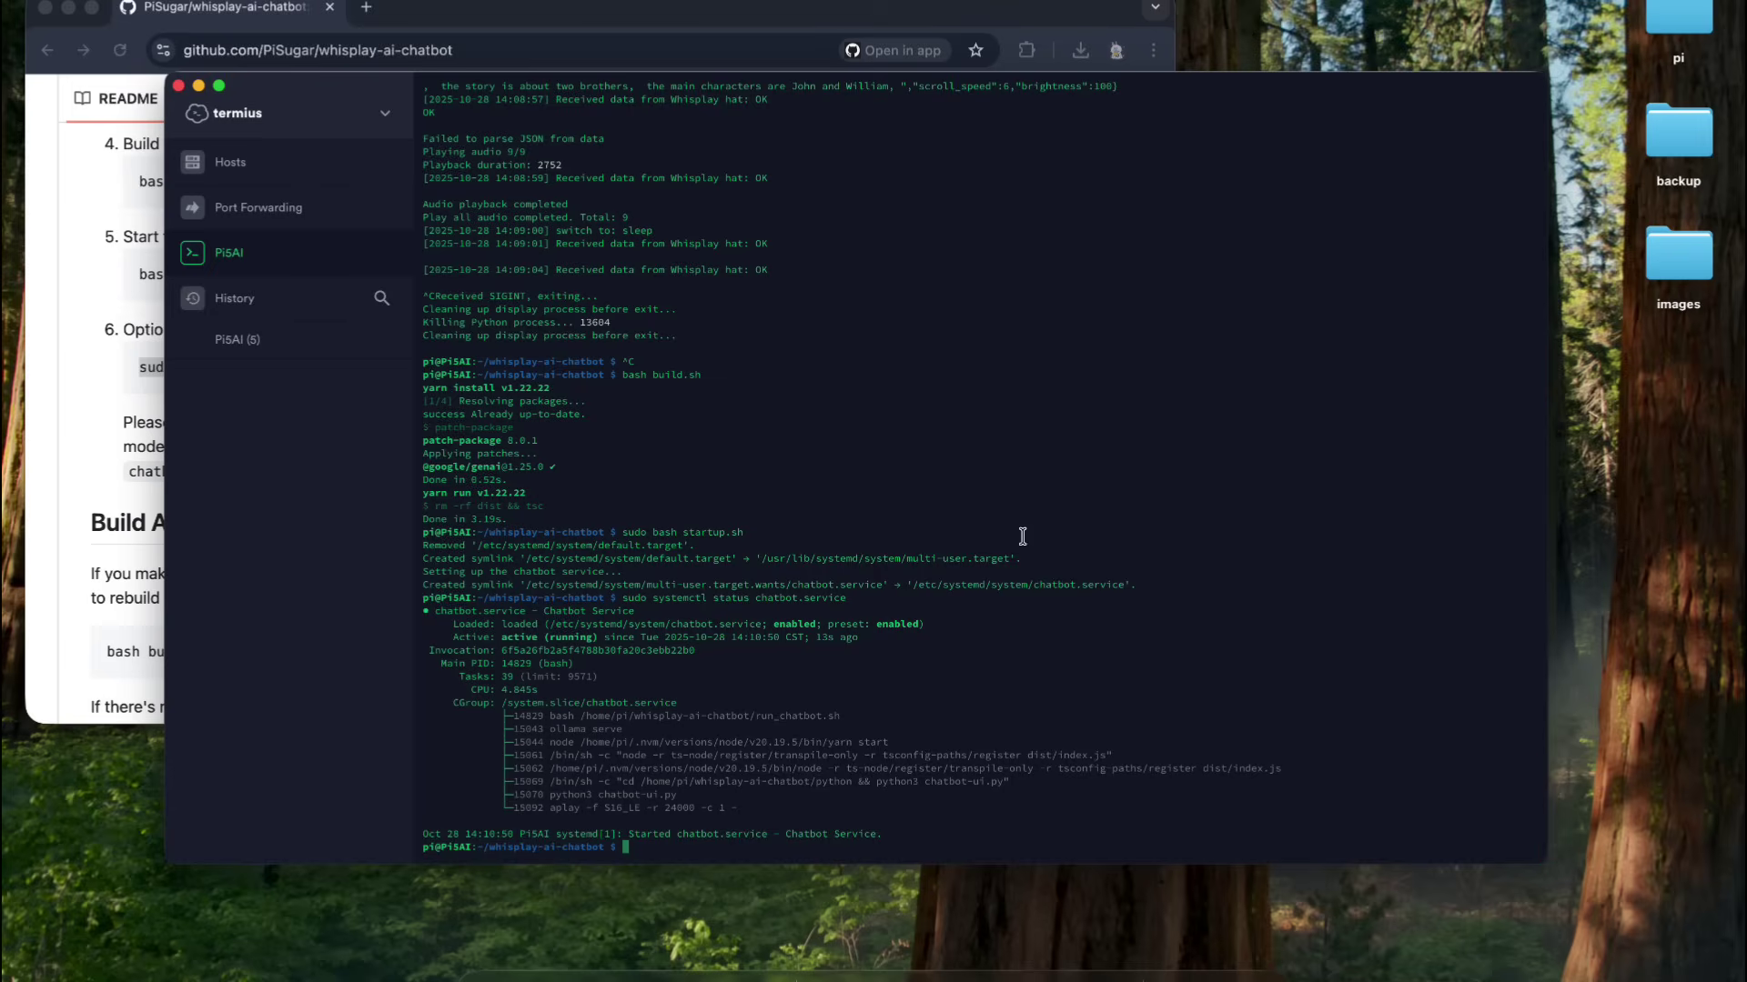
pyautogui.press('super+equal')
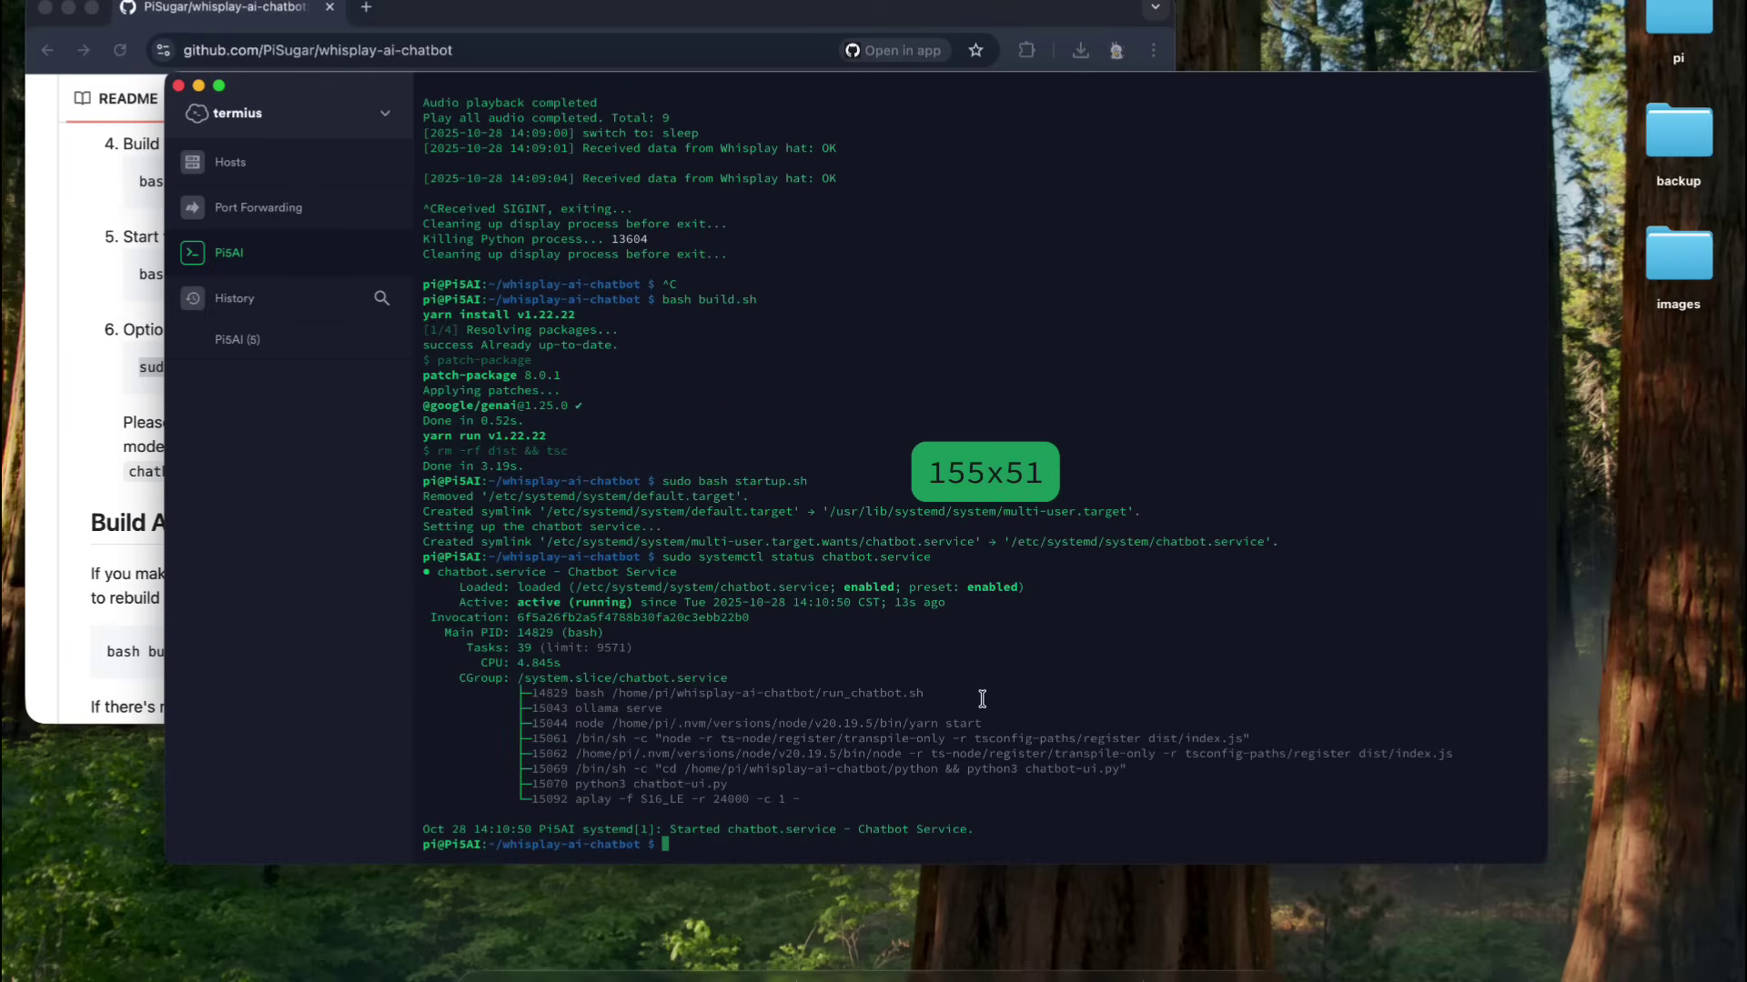